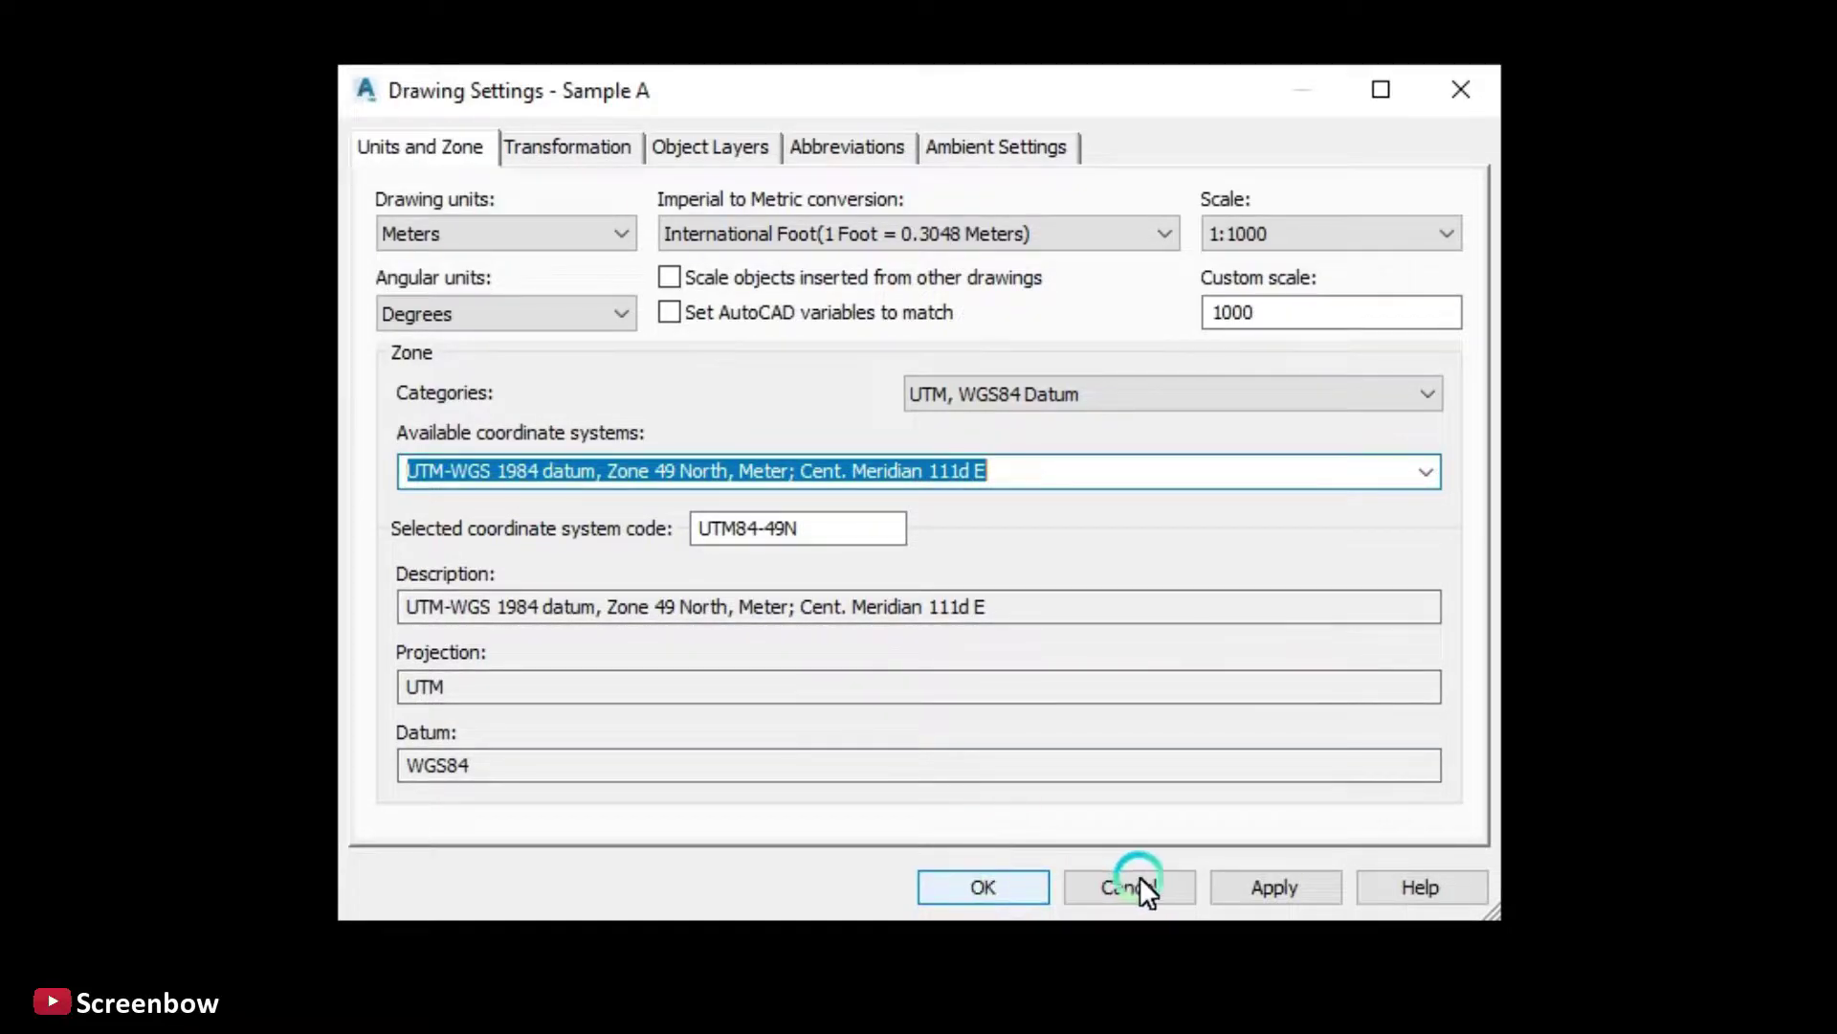
Apply the UTM84-49N coordinate system in meters to Sample A's drawing settings.
{"action": "left_click", "coordinate": [1255, 881]}
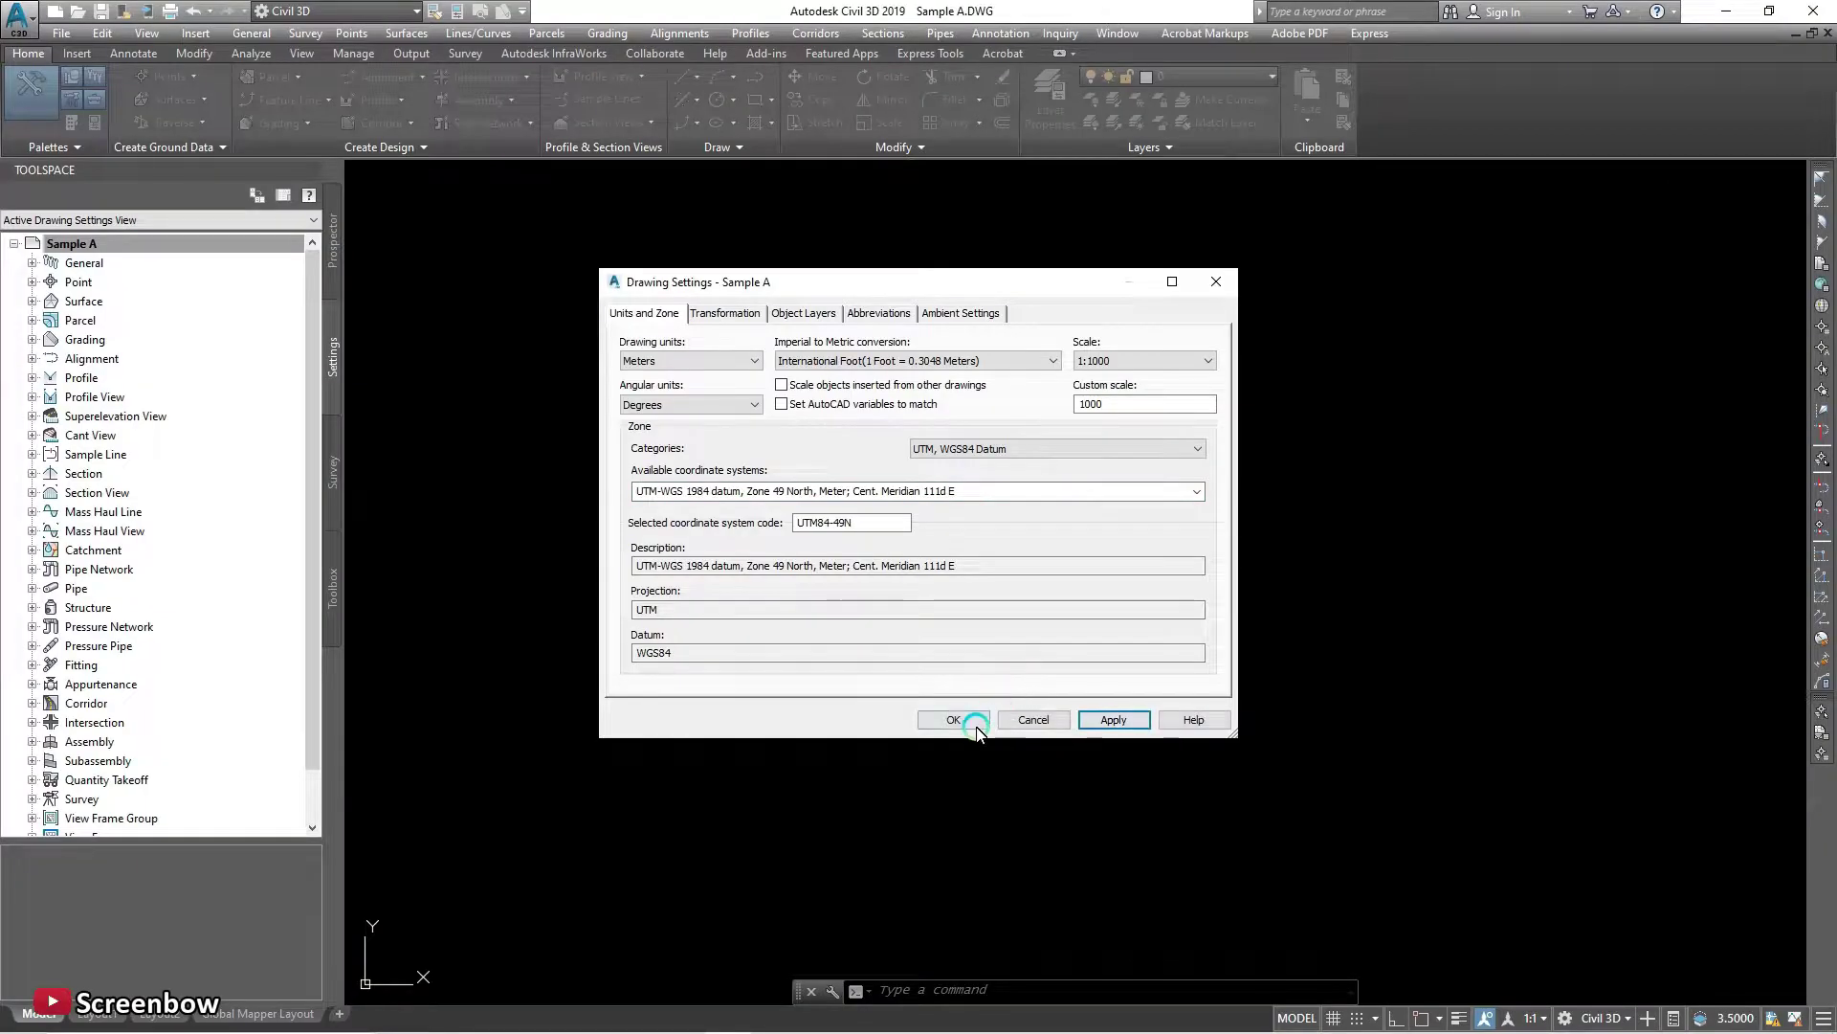
Close Drawing Settings and zoom to the drawing extents with Z, E.
{"action": "left_click", "coordinate": [953, 720]}
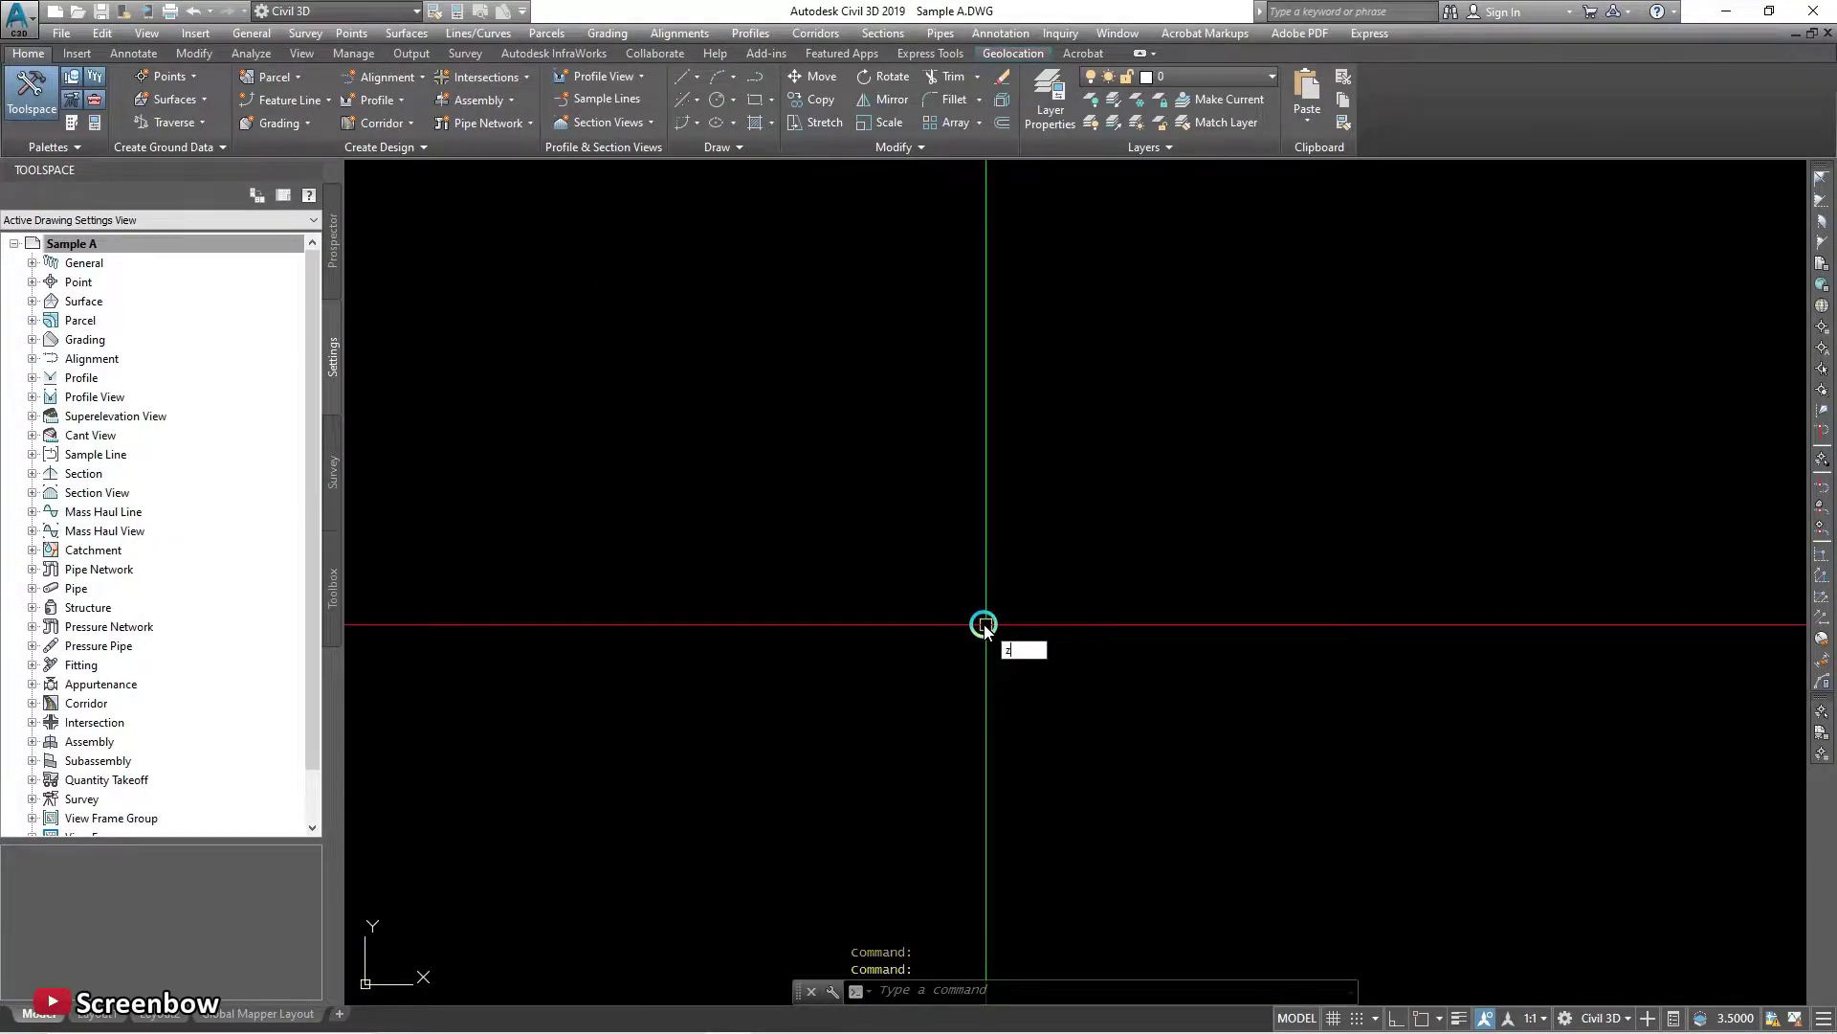
{"action": "type", "text": "z"}
{"action": "key", "text": "Return"}
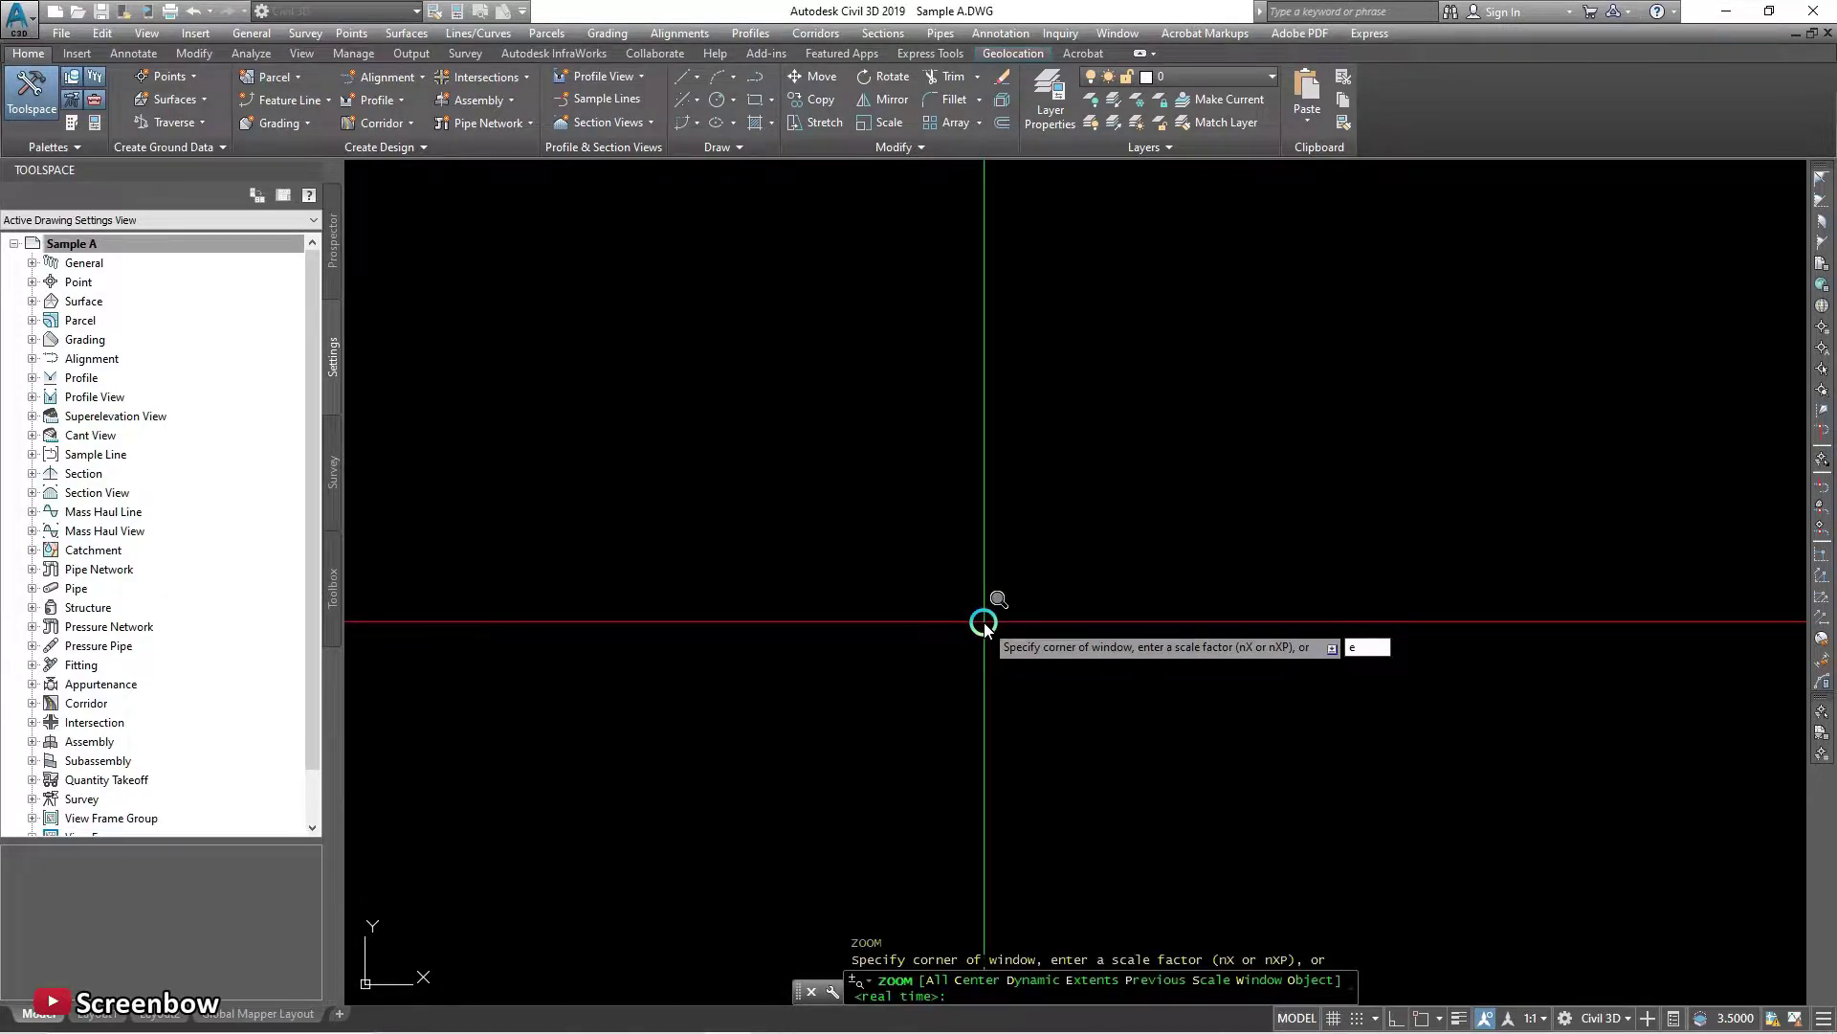
{"action": "type", "text": "e"}
{"action": "key", "text": "Return"}
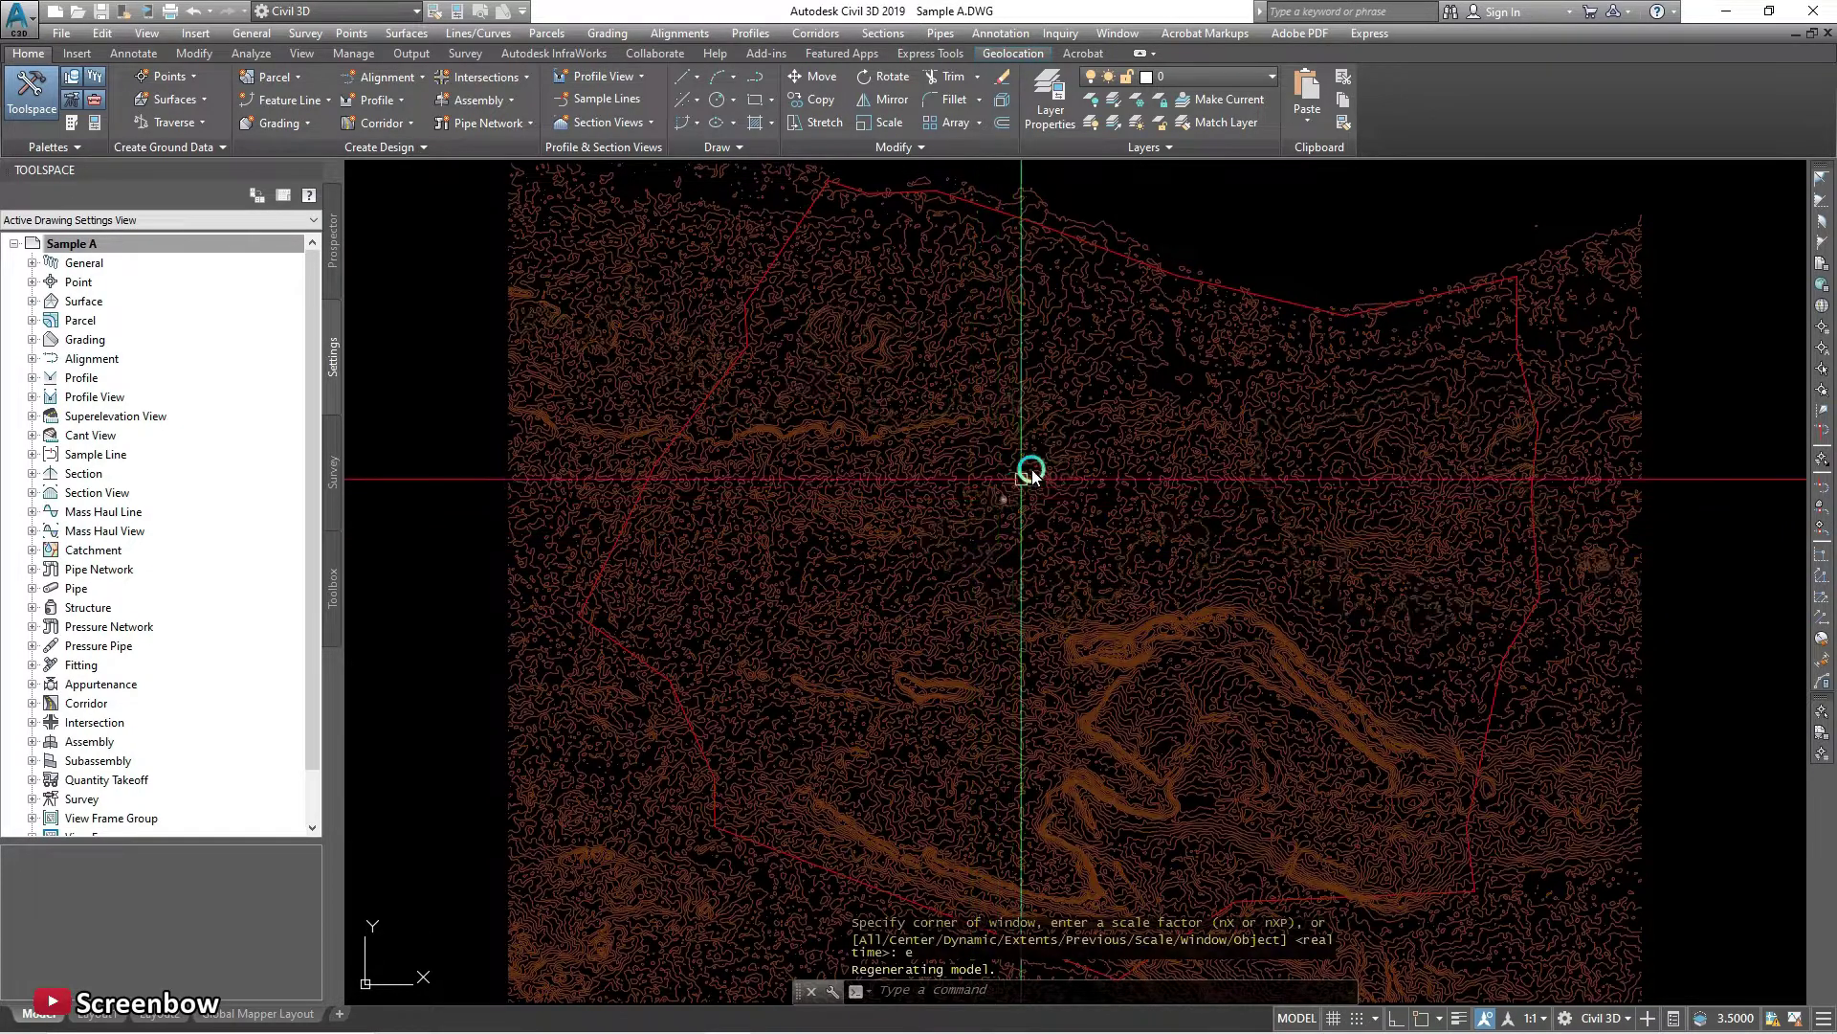
Zoom around the contours, then select and deselect the red boundary polyline.
{"action": "scroll", "coordinate": [931, 500], "scroll_direction": "down", "scroll_amount": 3}
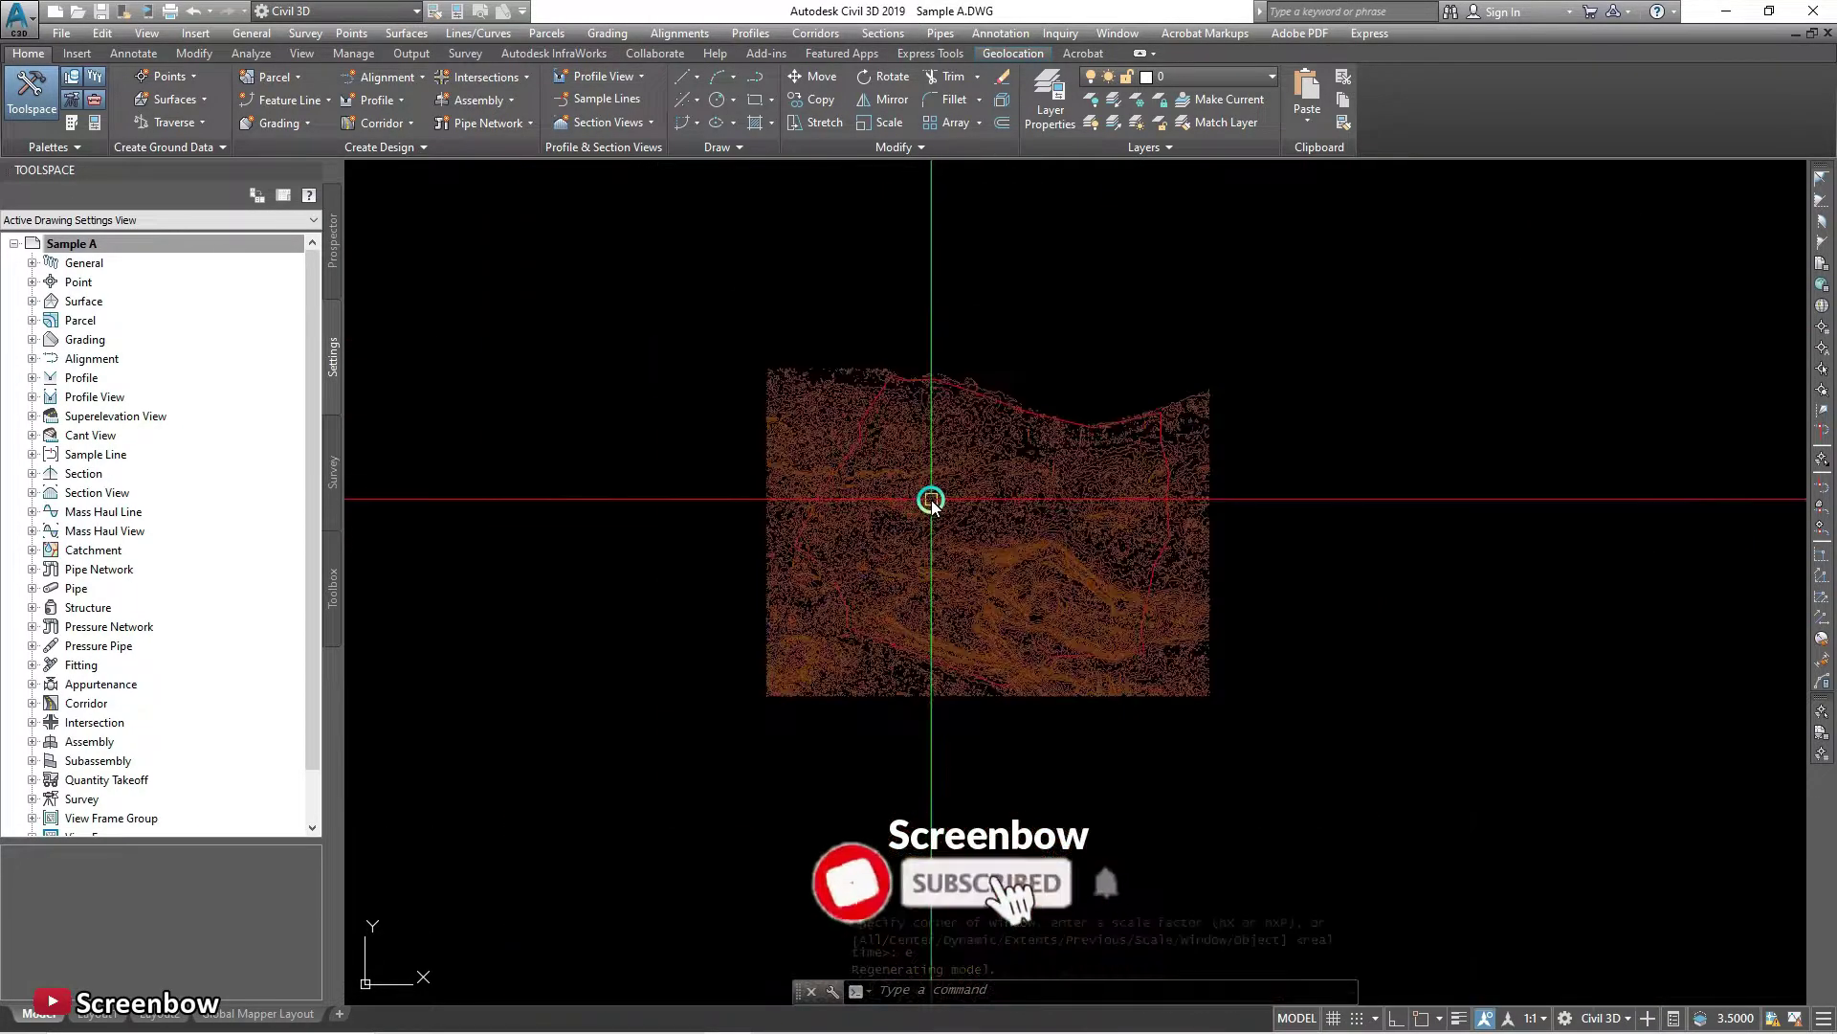
{"action": "scroll", "coordinate": [931, 499], "scroll_direction": "up", "scroll_amount": 5}
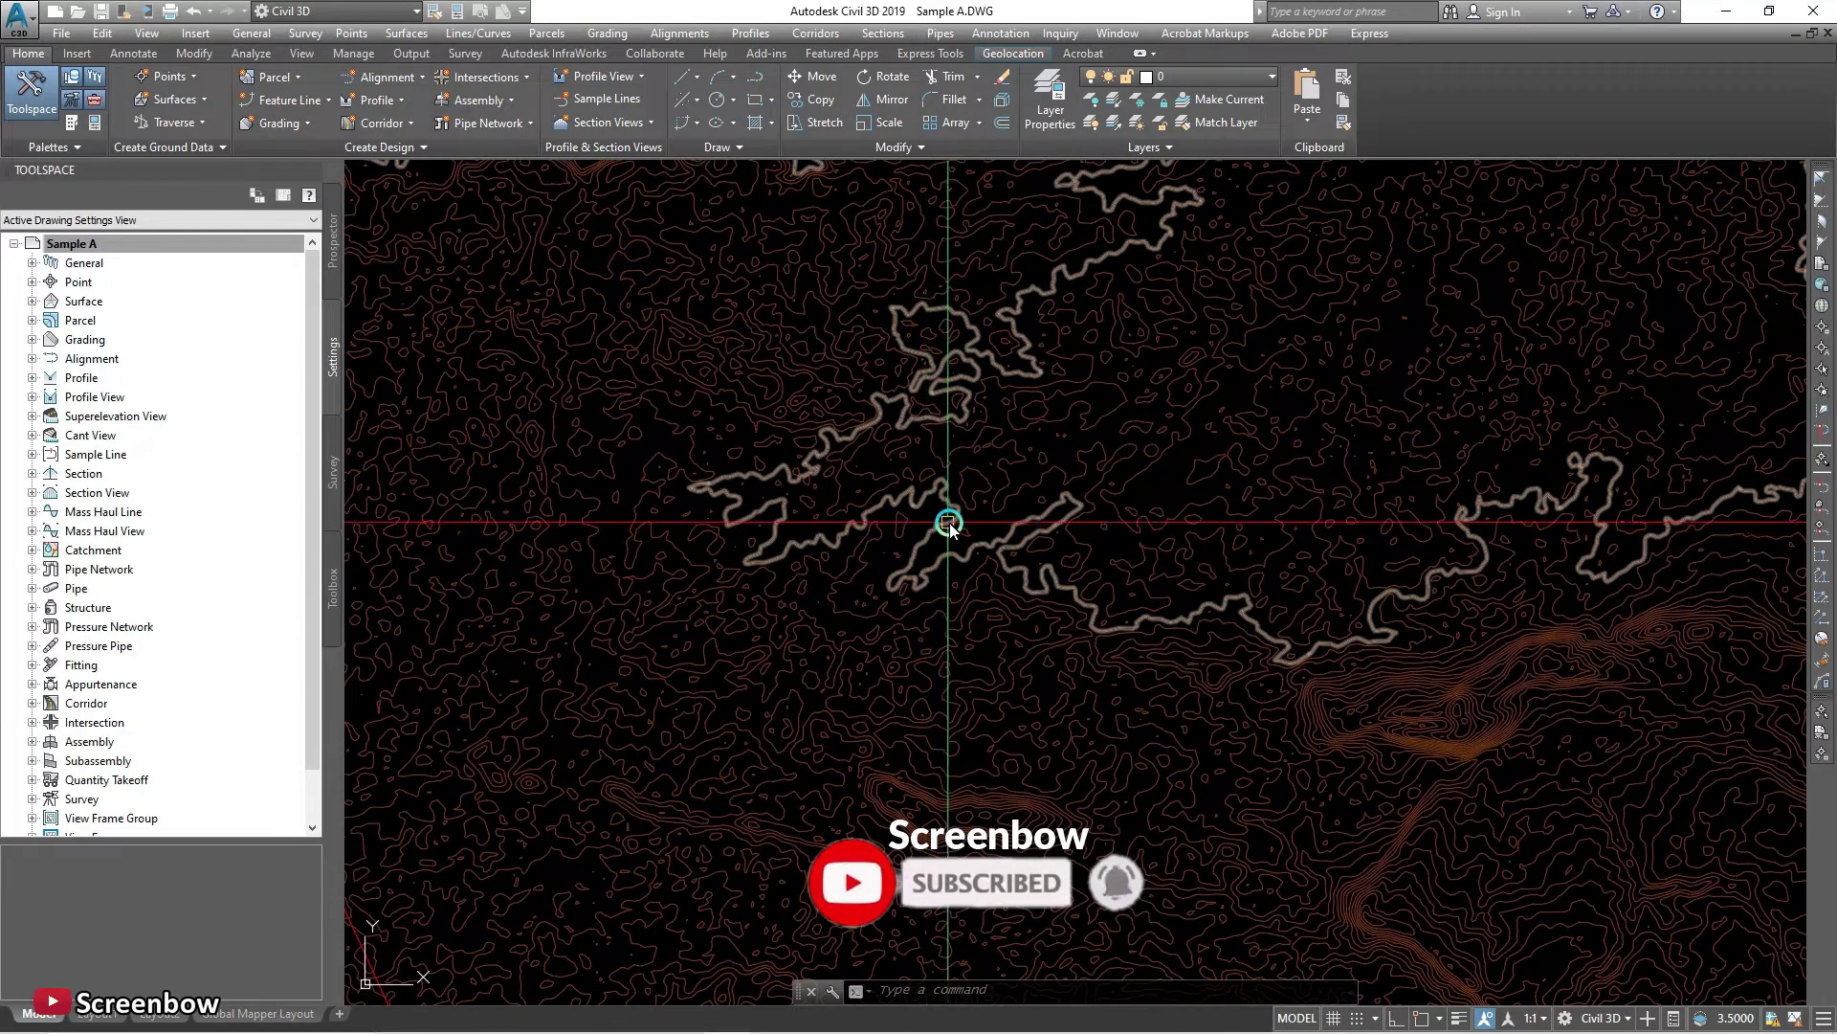
{"action": "scroll", "coordinate": [947, 524], "scroll_direction": "down", "scroll_amount": 3}
{"action": "scroll", "coordinate": [603, 459], "scroll_direction": "up", "scroll_amount": 3}
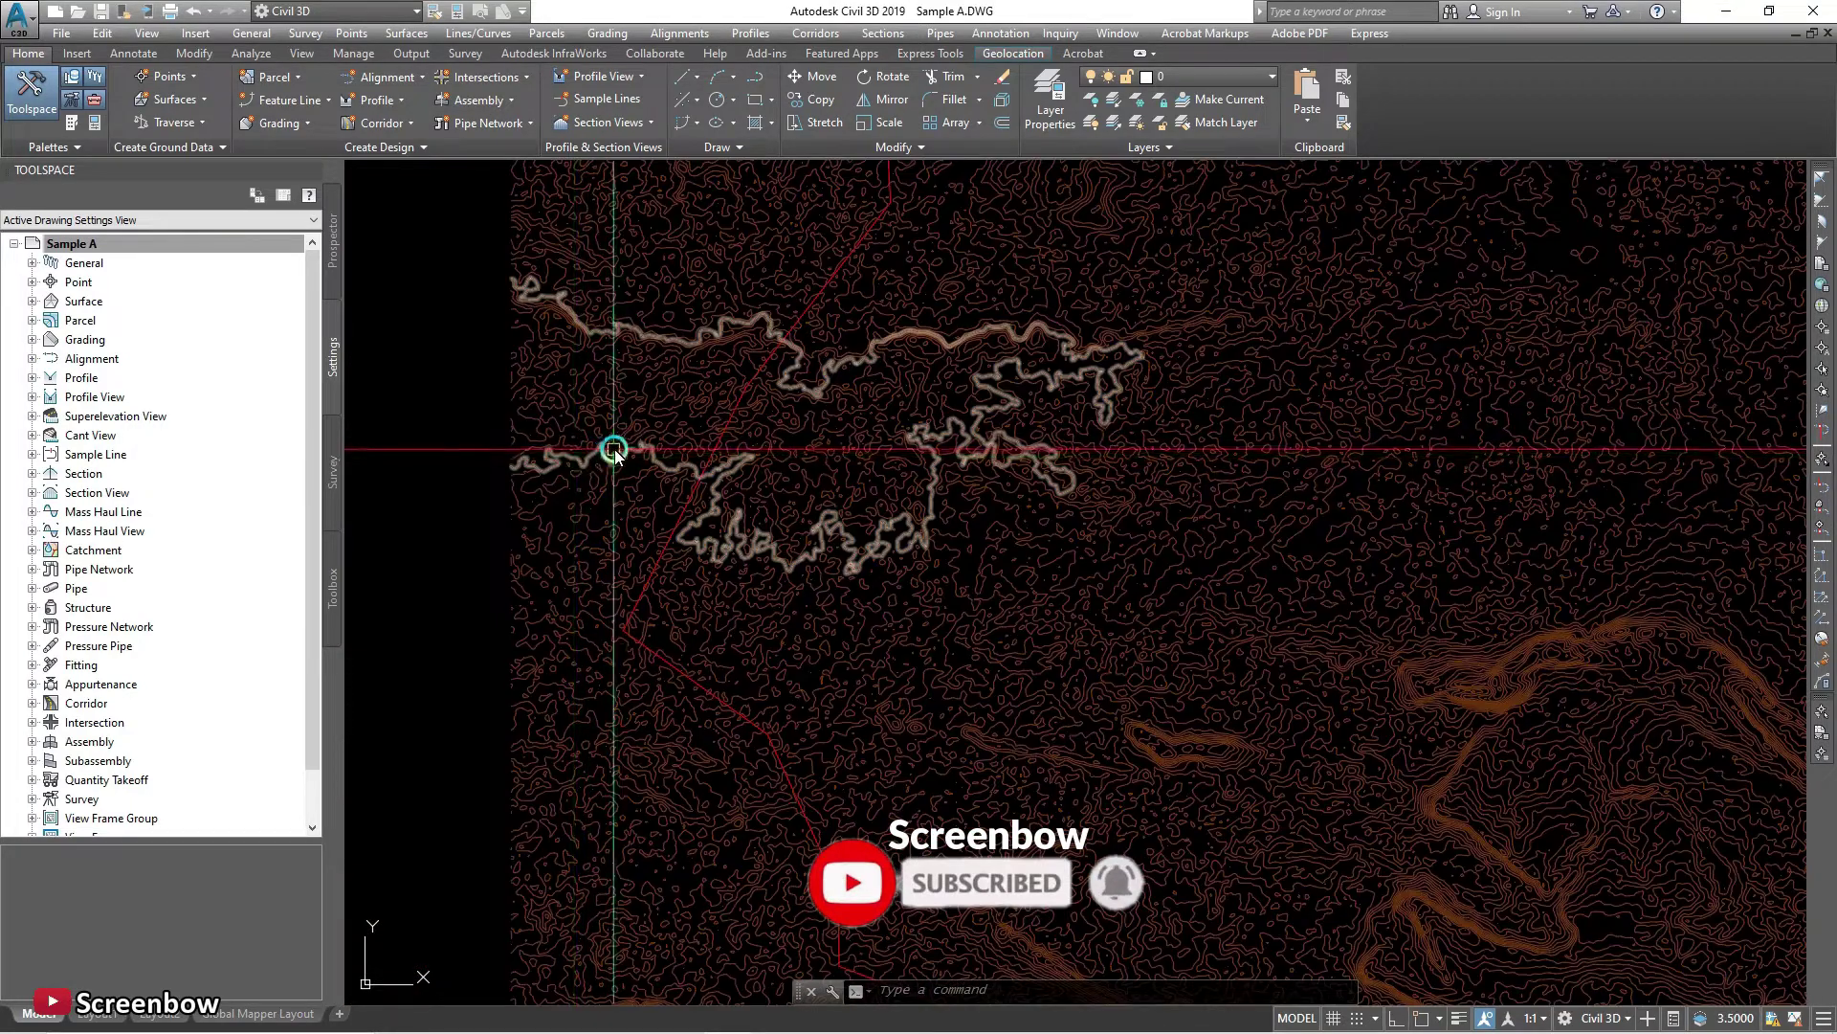
{"action": "scroll", "coordinate": [632, 429], "scroll_direction": "up", "scroll_amount": 3}
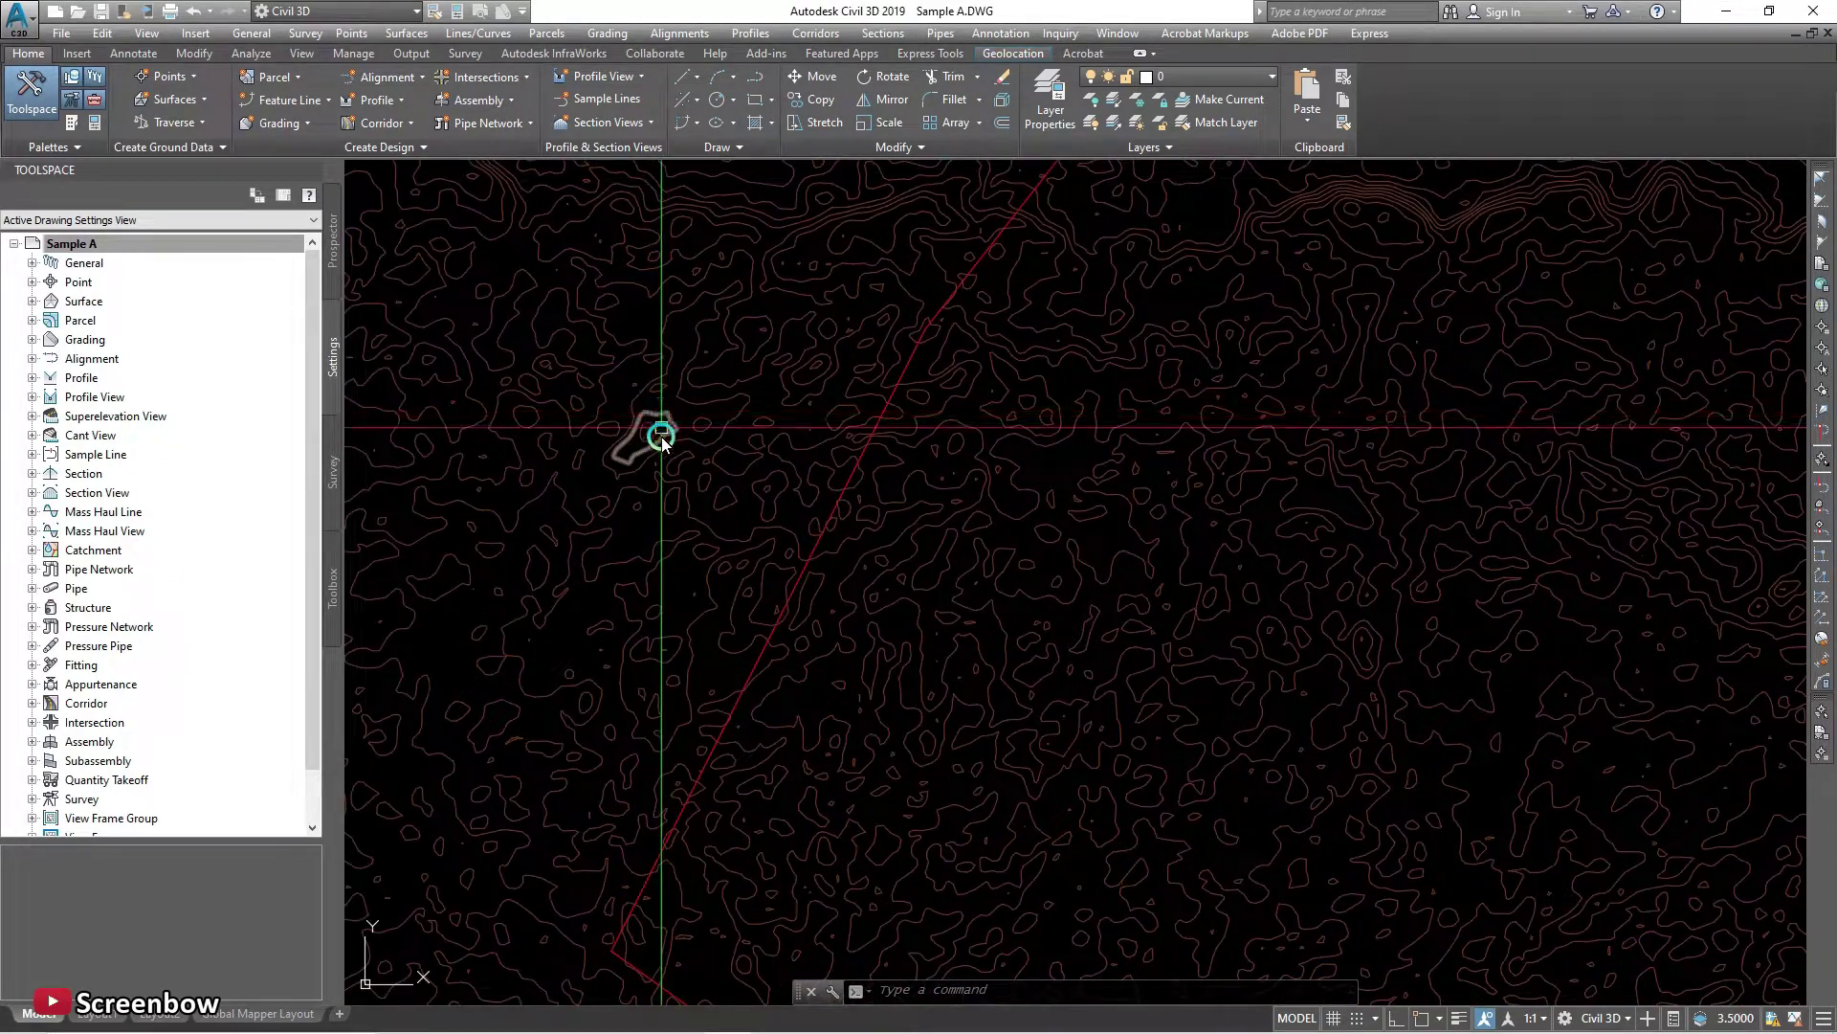
{"action": "scroll", "coordinate": [670, 449], "scroll_direction": "down", "scroll_amount": 5}
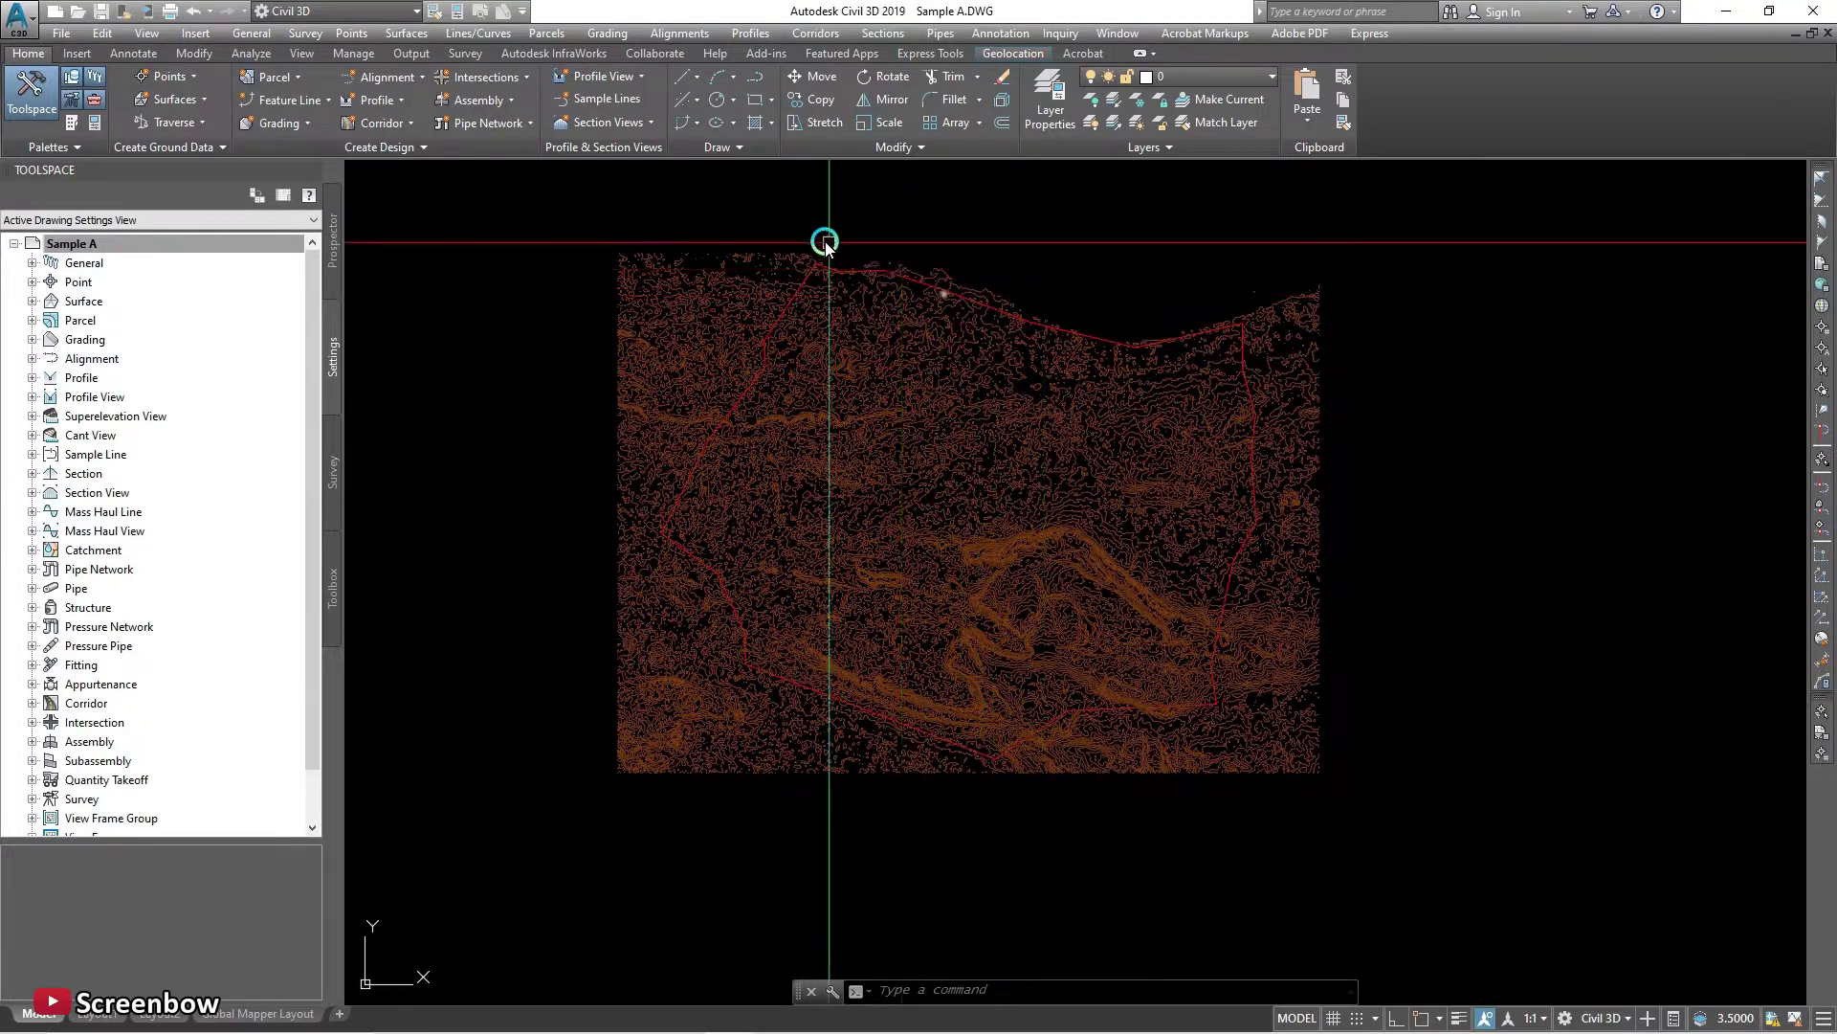
{"action": "scroll", "coordinate": [825, 245], "scroll_direction": "up", "scroll_amount": 5}
{"action": "left_click", "coordinate": [766, 287]}
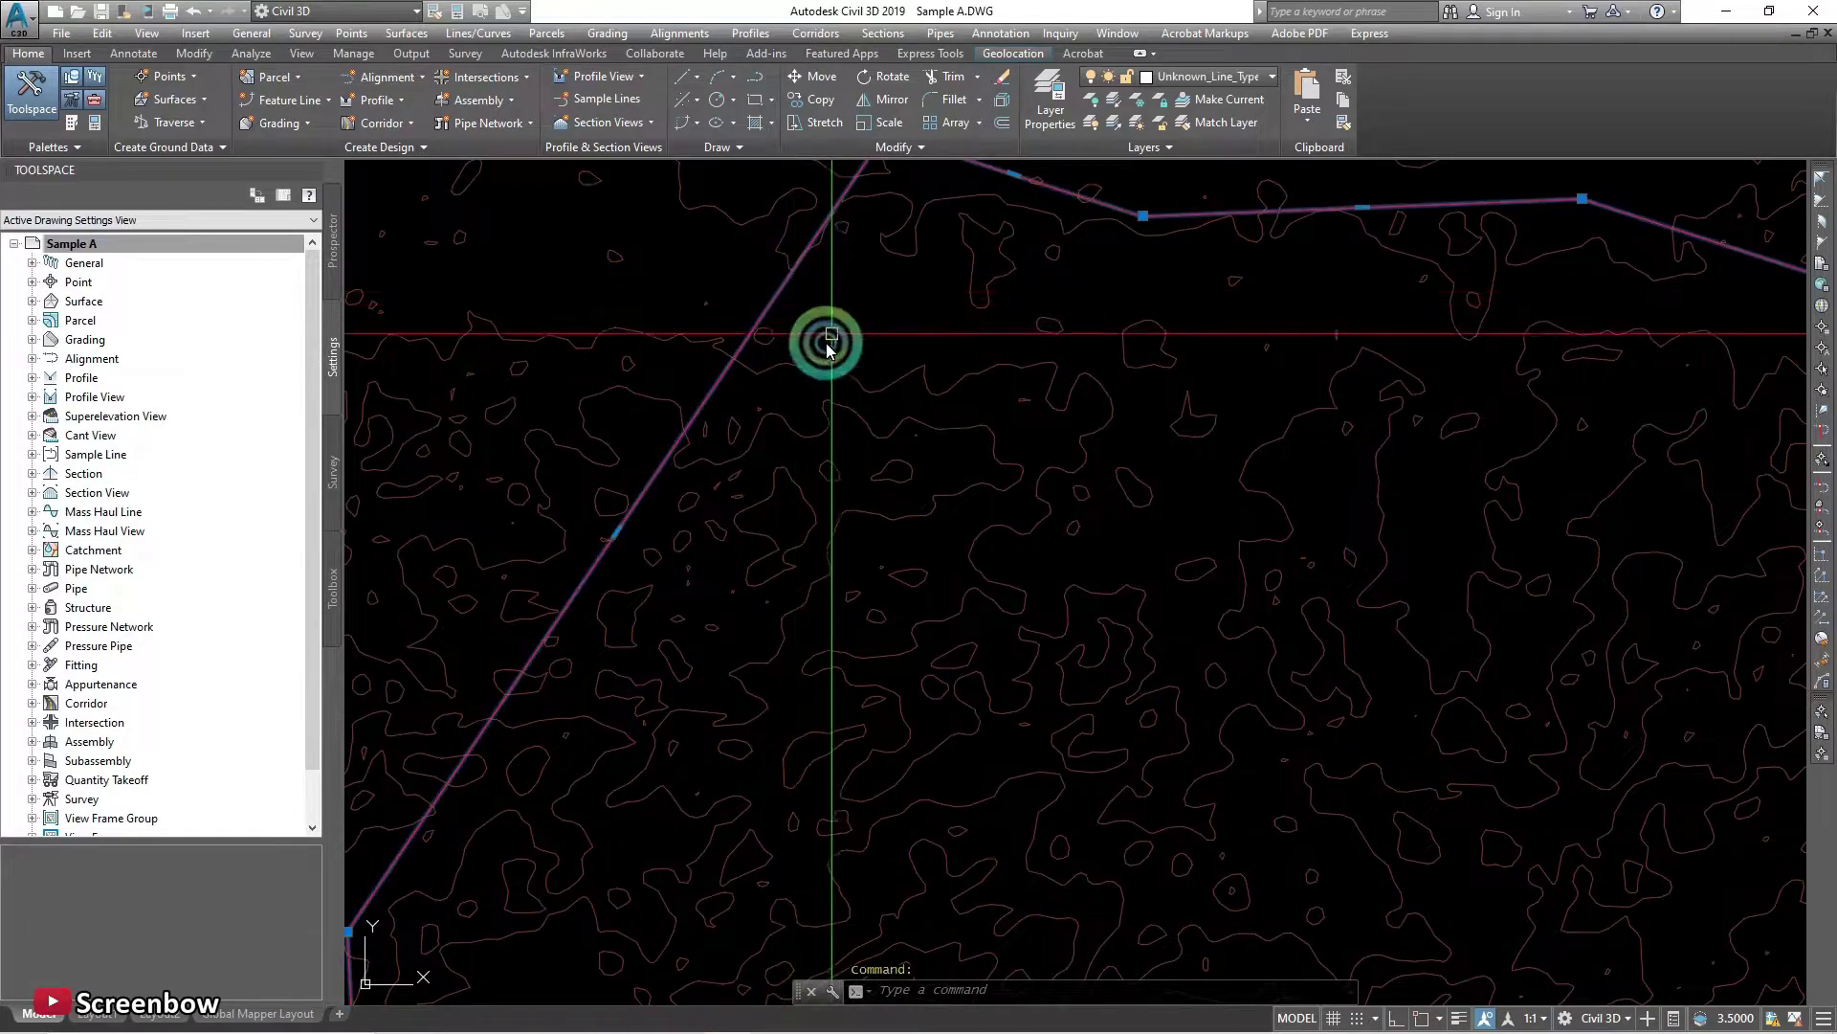
{"action": "scroll", "coordinate": [829, 349], "scroll_direction": "down", "scroll_amount": 8}
{"action": "key", "text": "Escape"}
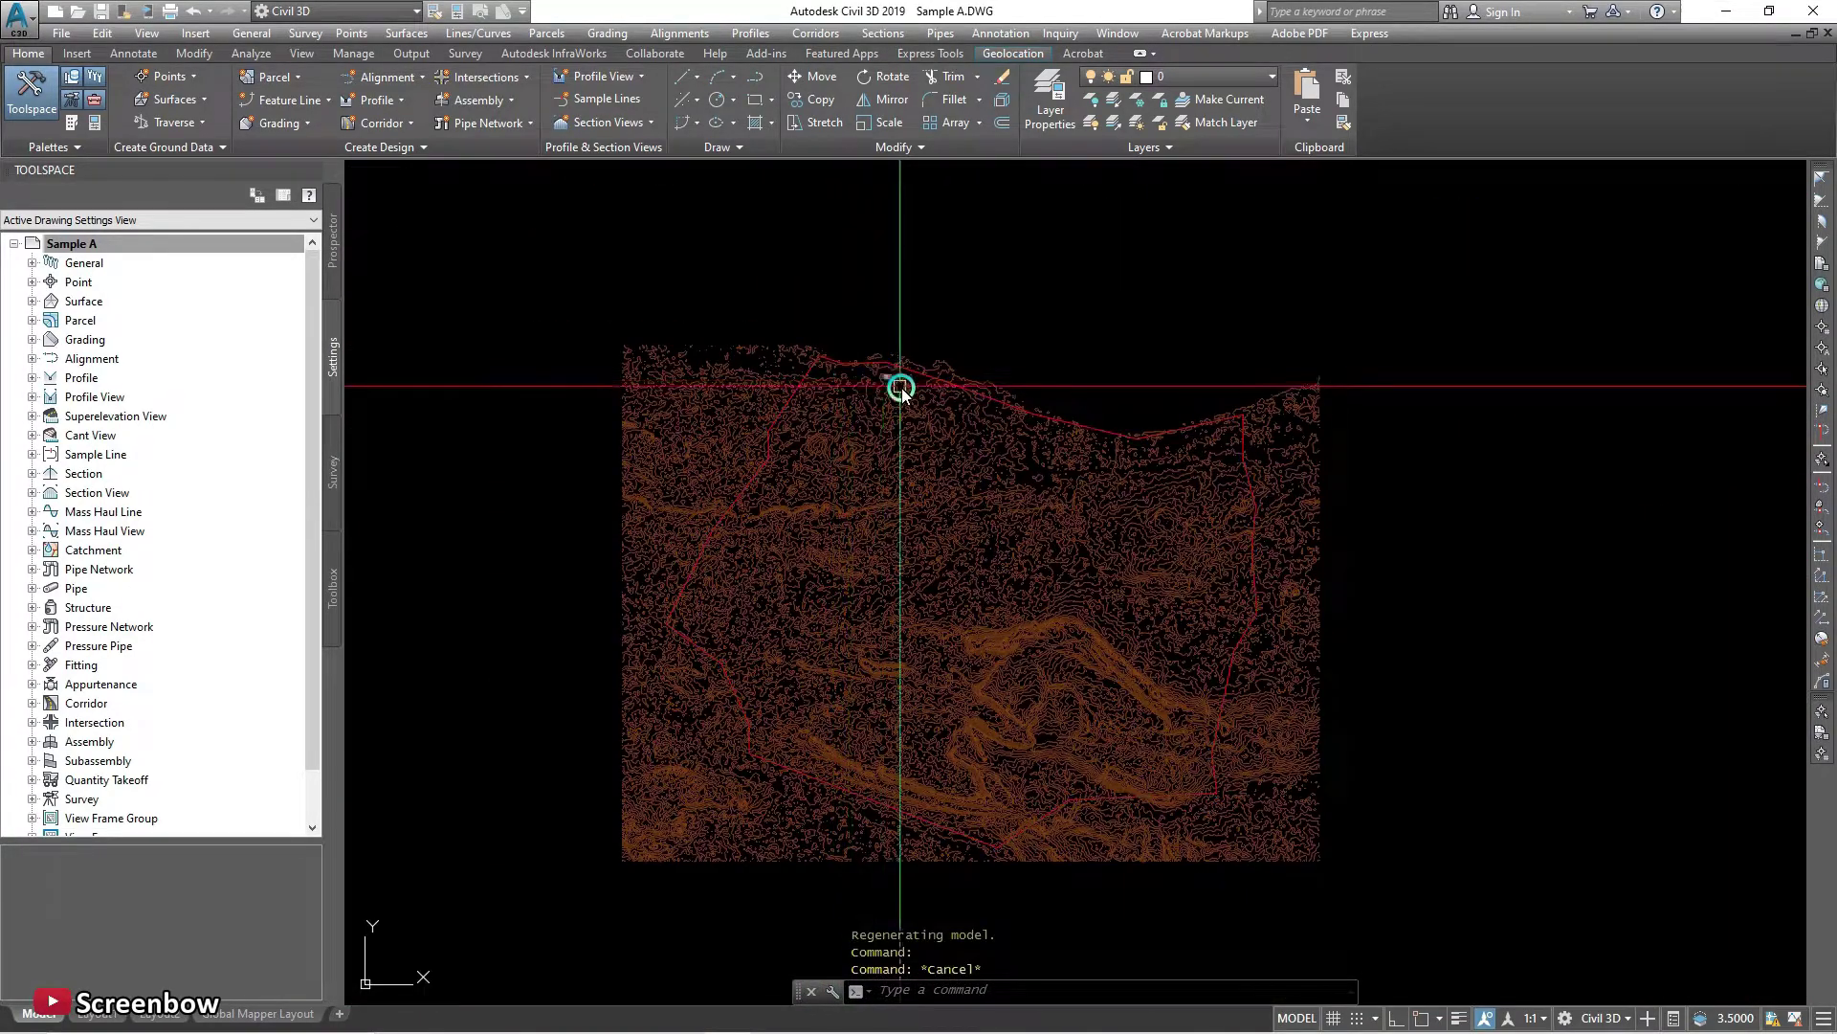
{"action": "mouse_move", "coordinate": [775, 1014]}
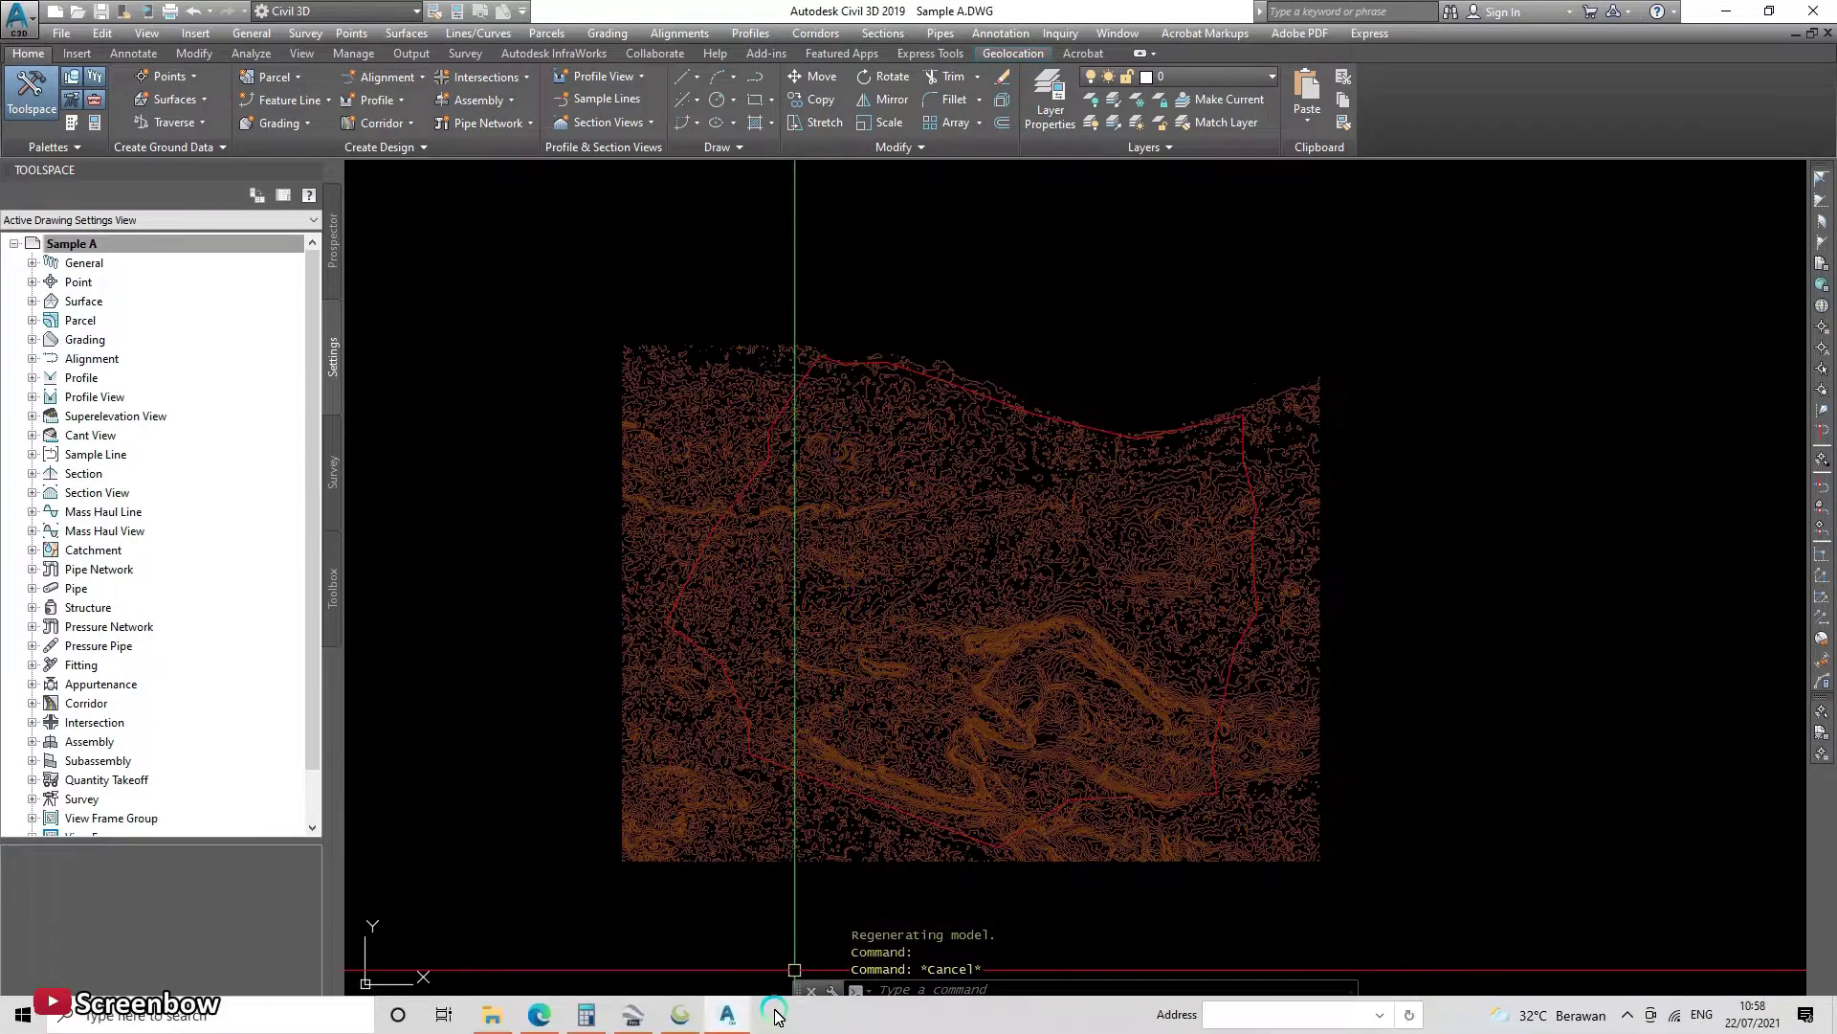
Switch to Google Earth Pro and zoom in on the red Sample A polygon.
{"action": "left_click", "coordinate": [627, 1014]}
{"action": "scroll", "coordinate": [933, 657], "scroll_direction": "up", "scroll_amount": 2}
{"action": "scroll", "coordinate": [933, 656], "scroll_direction": "up", "scroll_amount": 5}
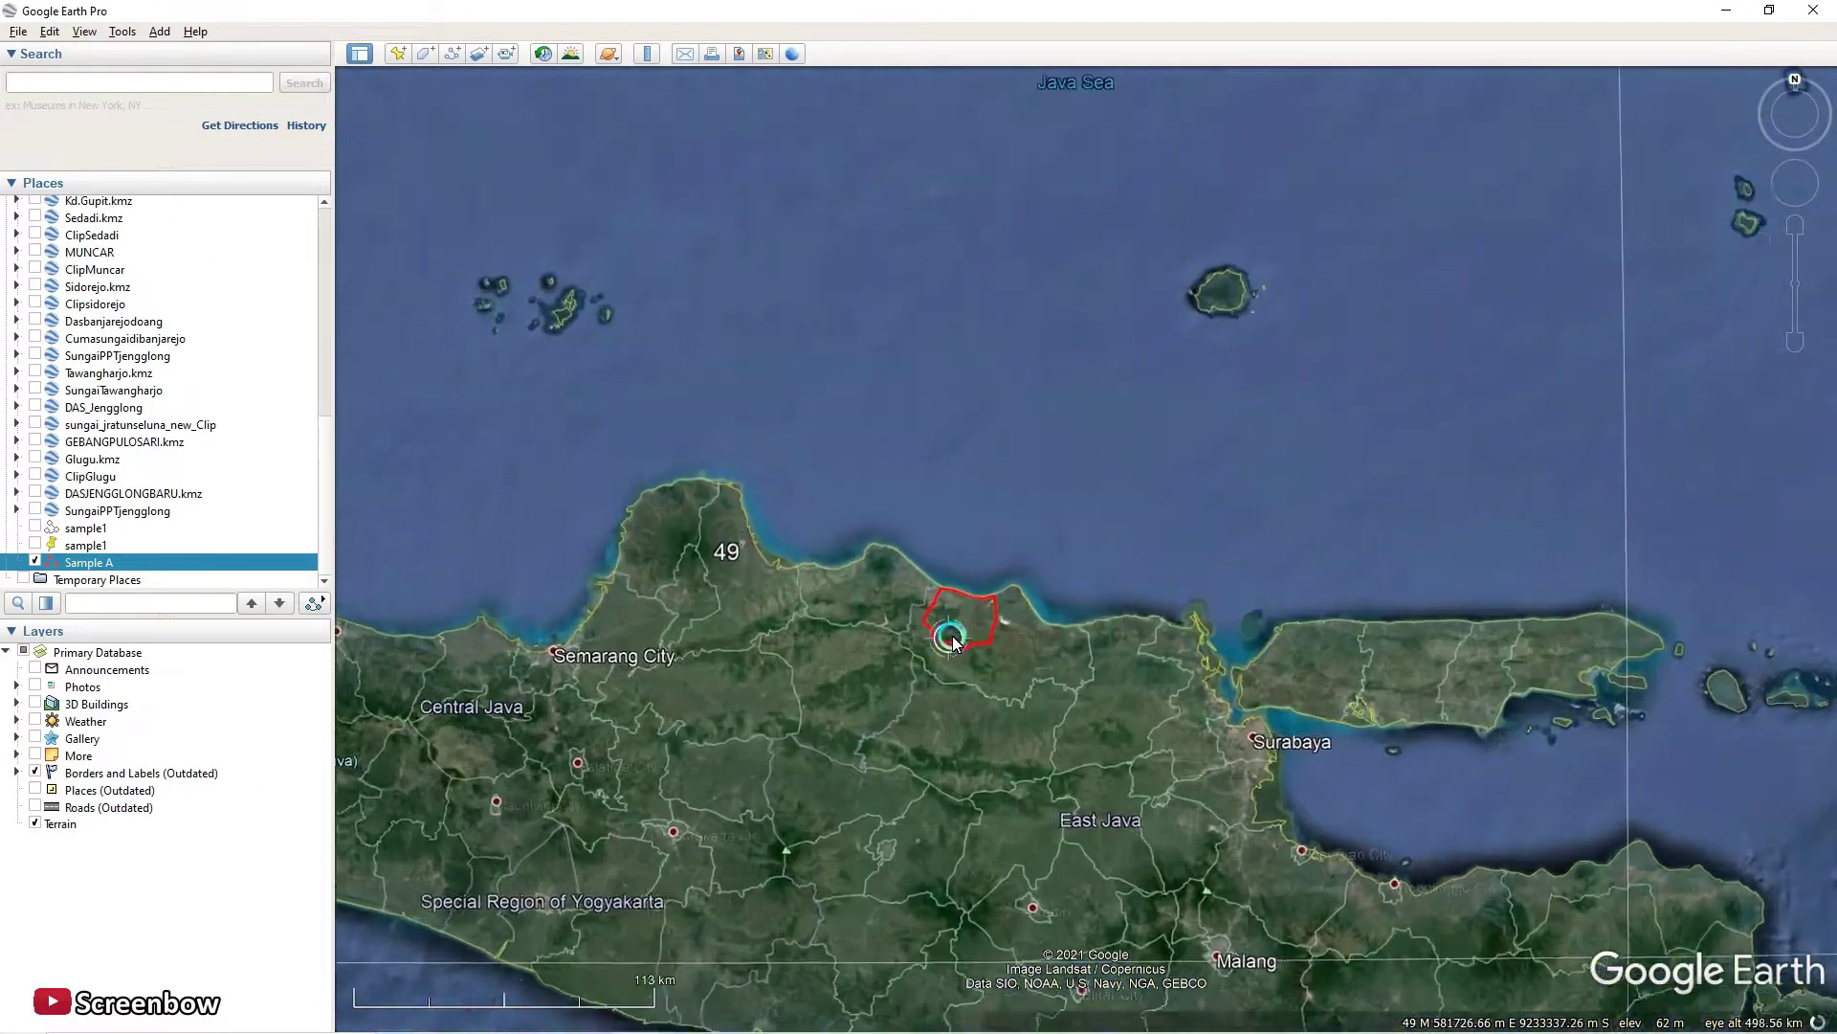
{"action": "scroll", "coordinate": [922, 543], "scroll_direction": "up", "scroll_amount": 3}
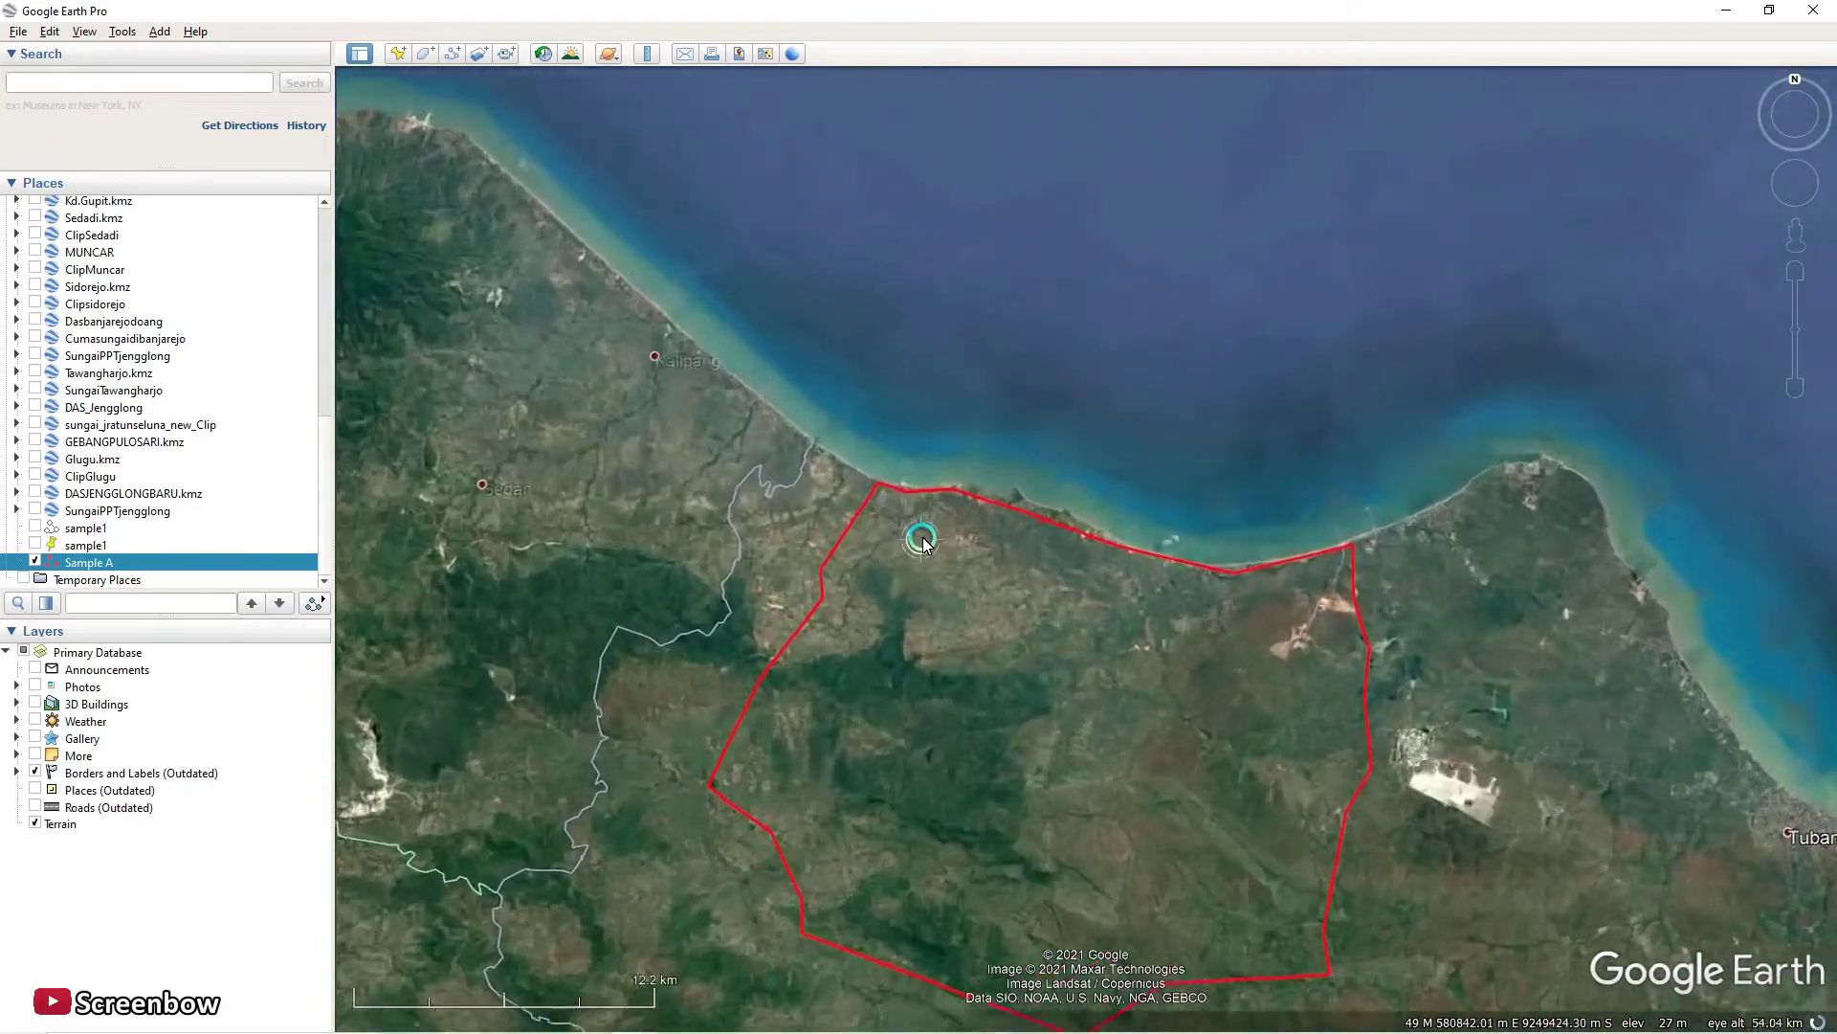
{"action": "scroll", "coordinate": [924, 538], "scroll_direction": "down", "scroll_amount": 3}
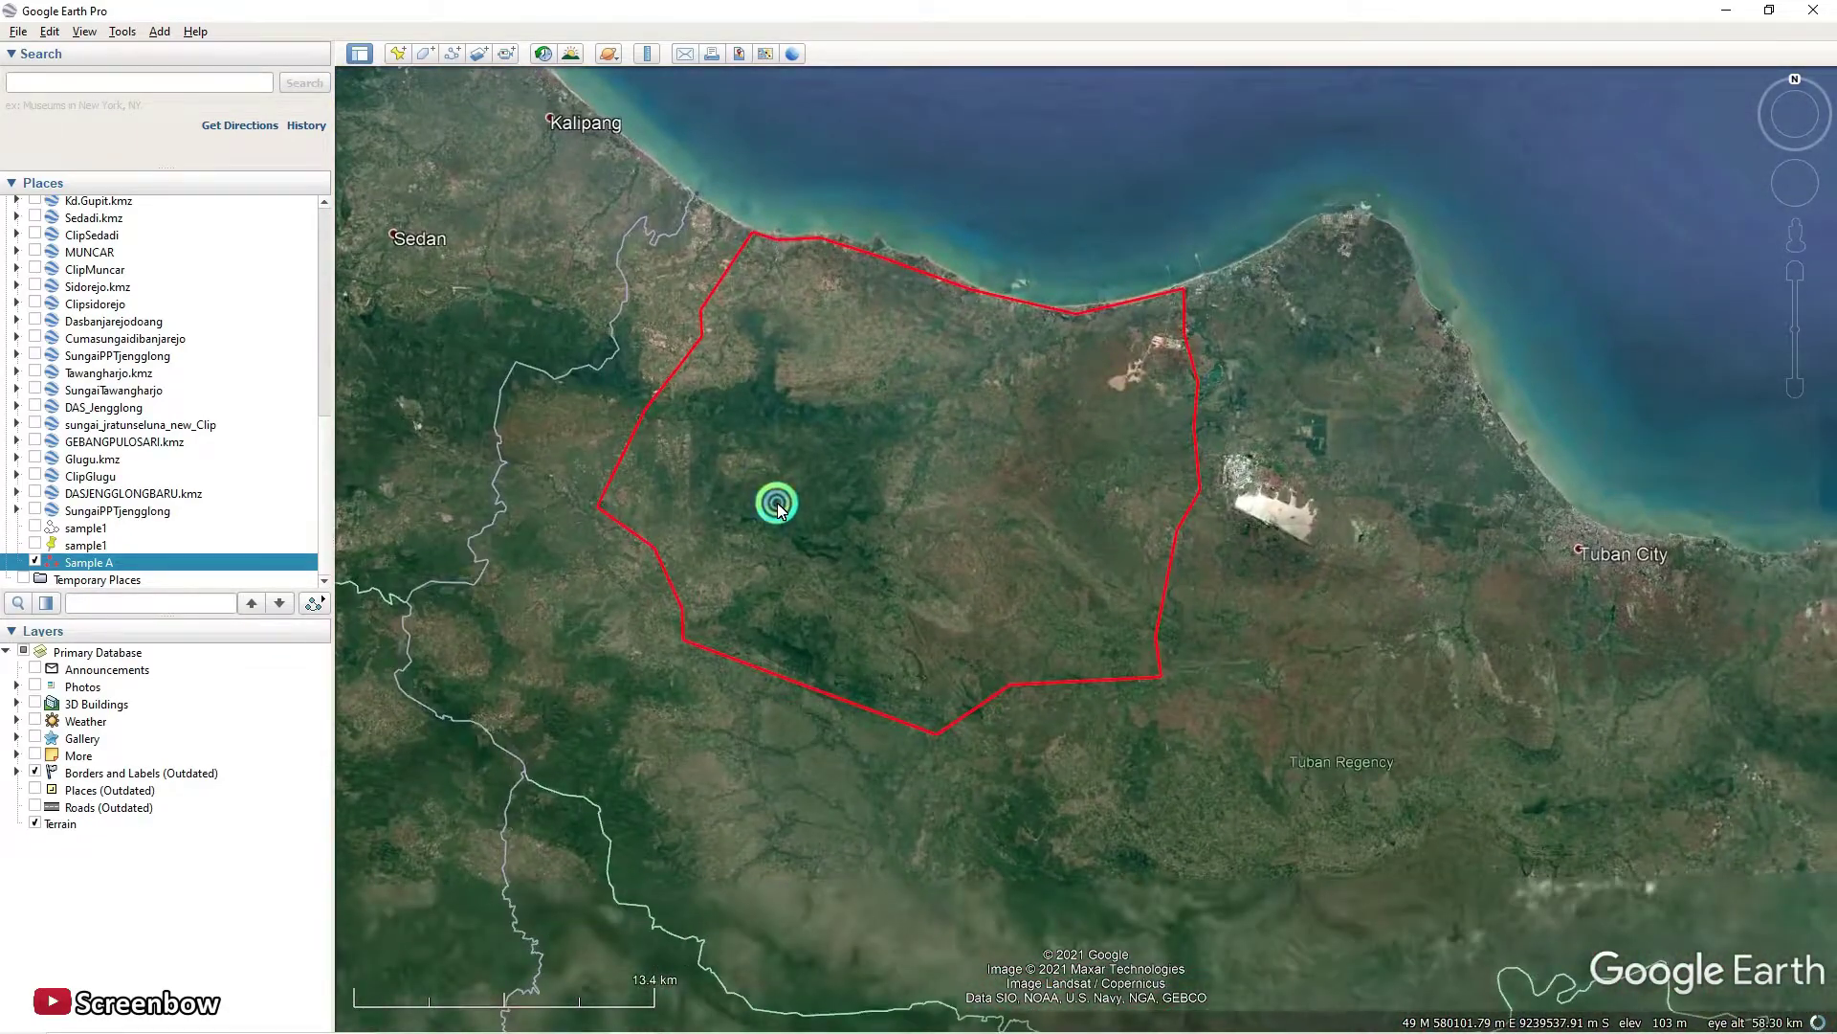
Centre and zoom the view on the polygon's southern corner near Singaham.
{"action": "left_click", "coordinate": [926, 733]}
{"action": "scroll", "coordinate": [928, 729], "scroll_direction": "up", "scroll_amount": 4}
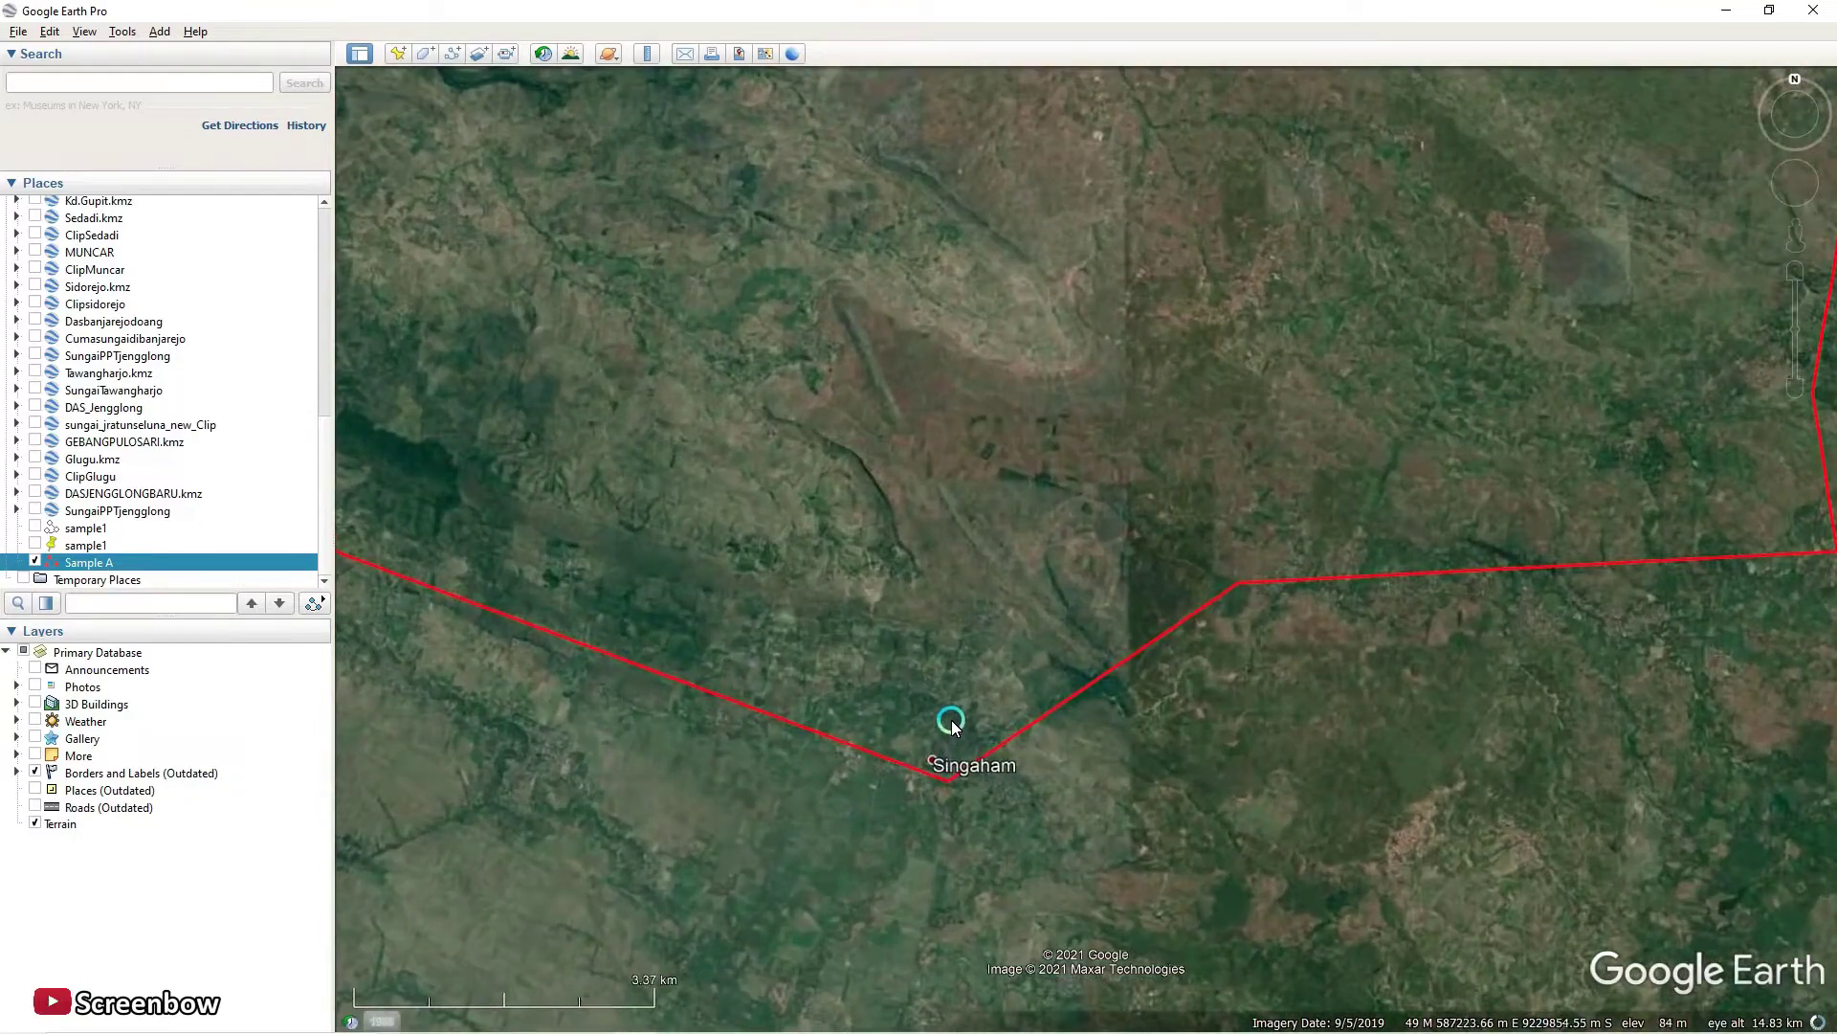
{"action": "left_click_drag", "start_coordinate": [952, 725], "coordinate": [949, 681]}
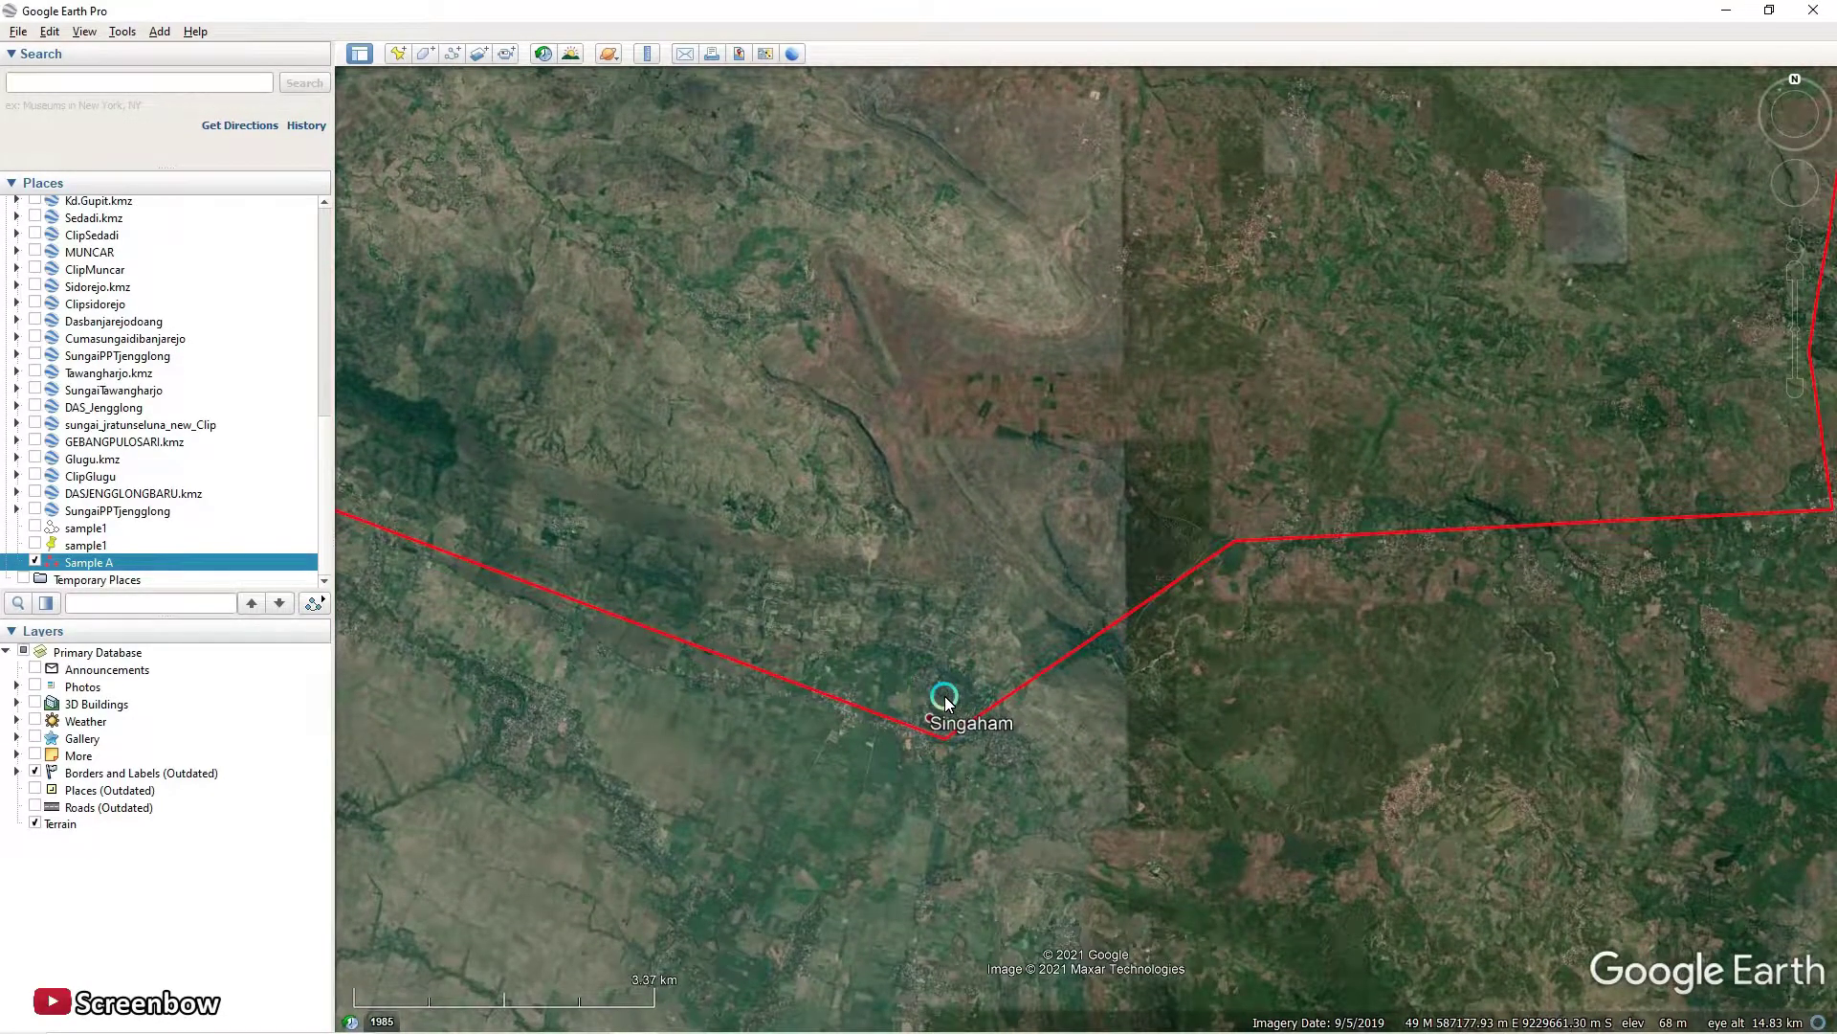
{"action": "scroll", "coordinate": [957, 758], "scroll_direction": "up", "scroll_amount": 2}
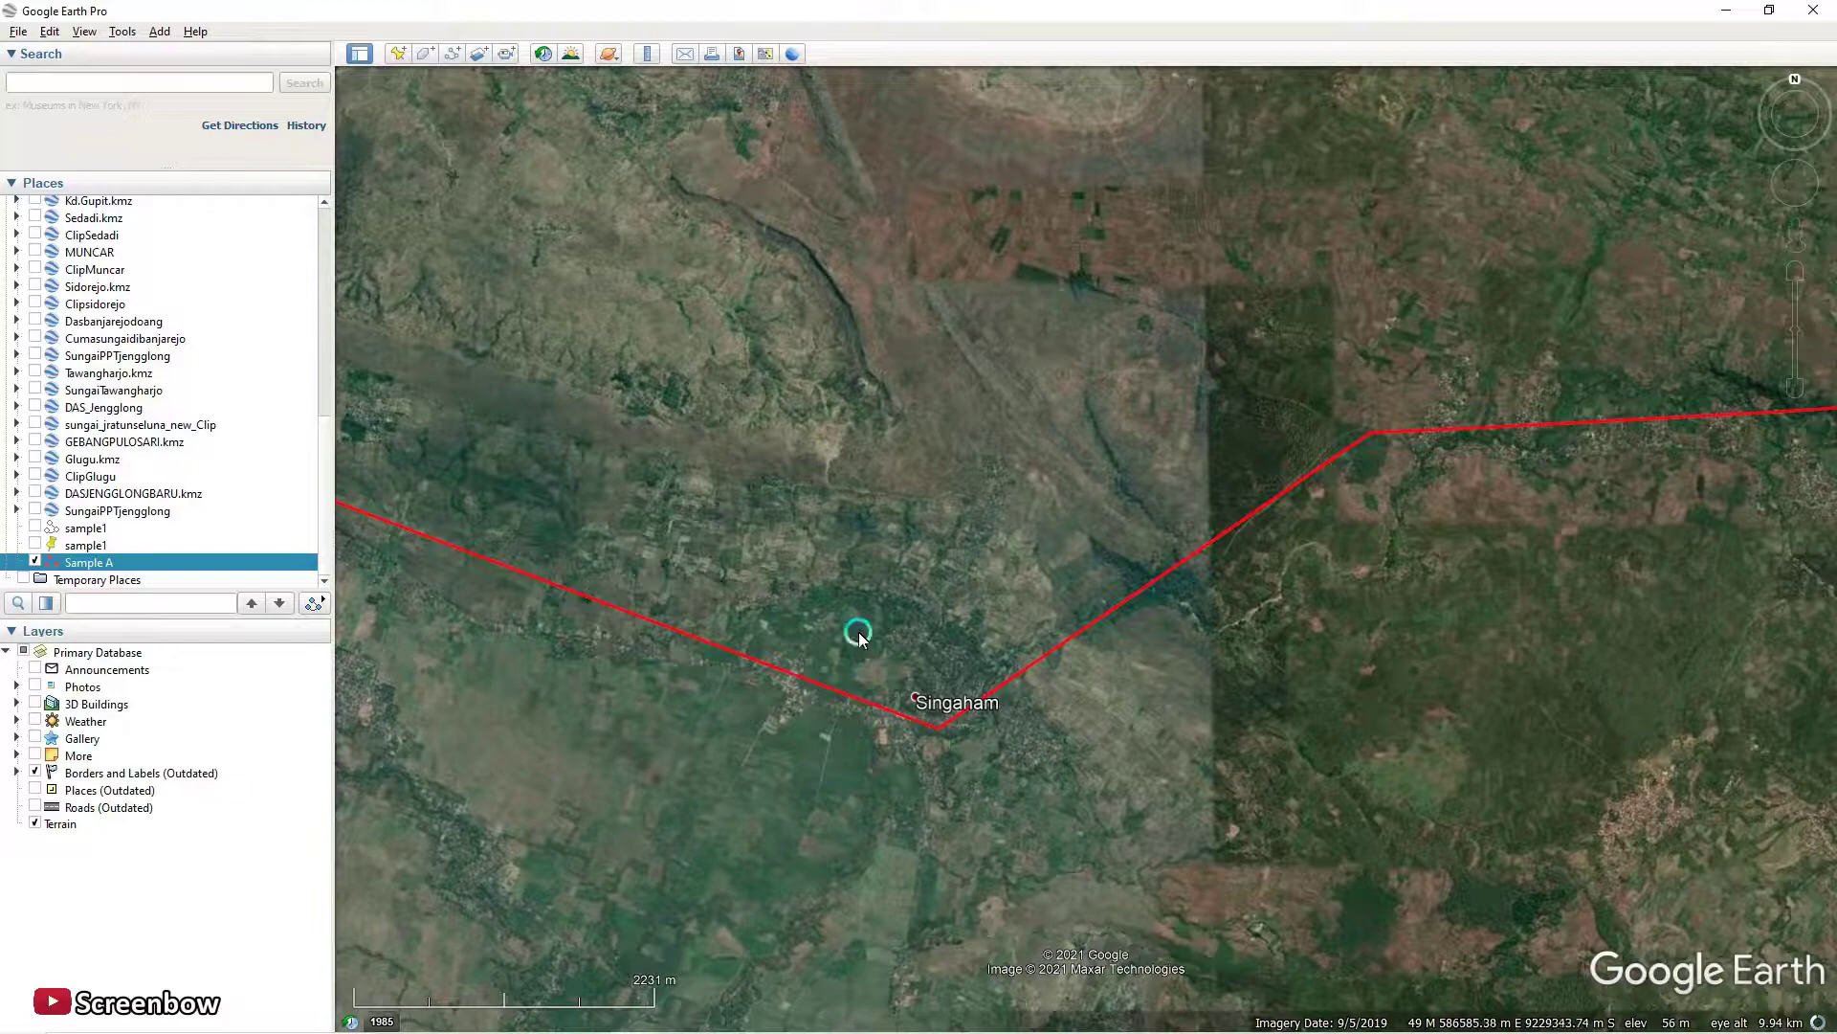
{"action": "scroll", "coordinate": [1005, 770], "scroll_direction": "up", "scroll_amount": 2}
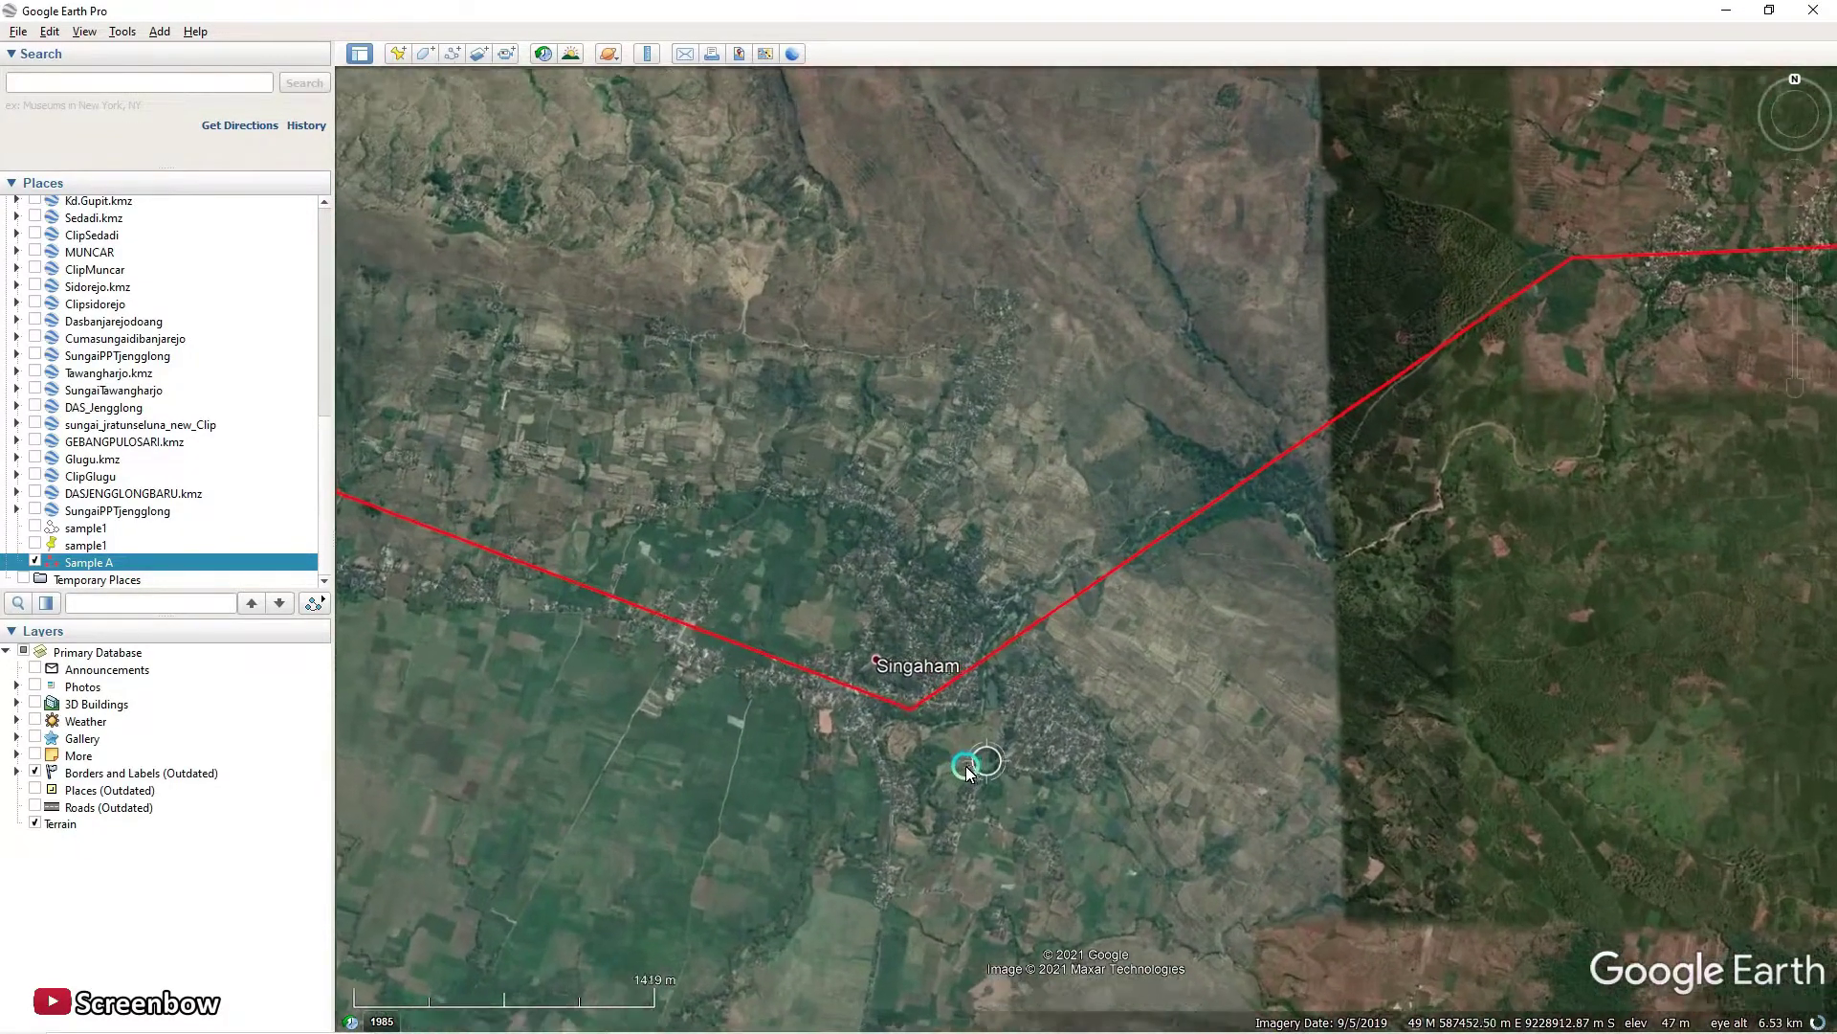
Add a placemark and drag its pin onto the boundary corner near Singaham.
{"action": "left_click", "coordinate": [401, 54]}
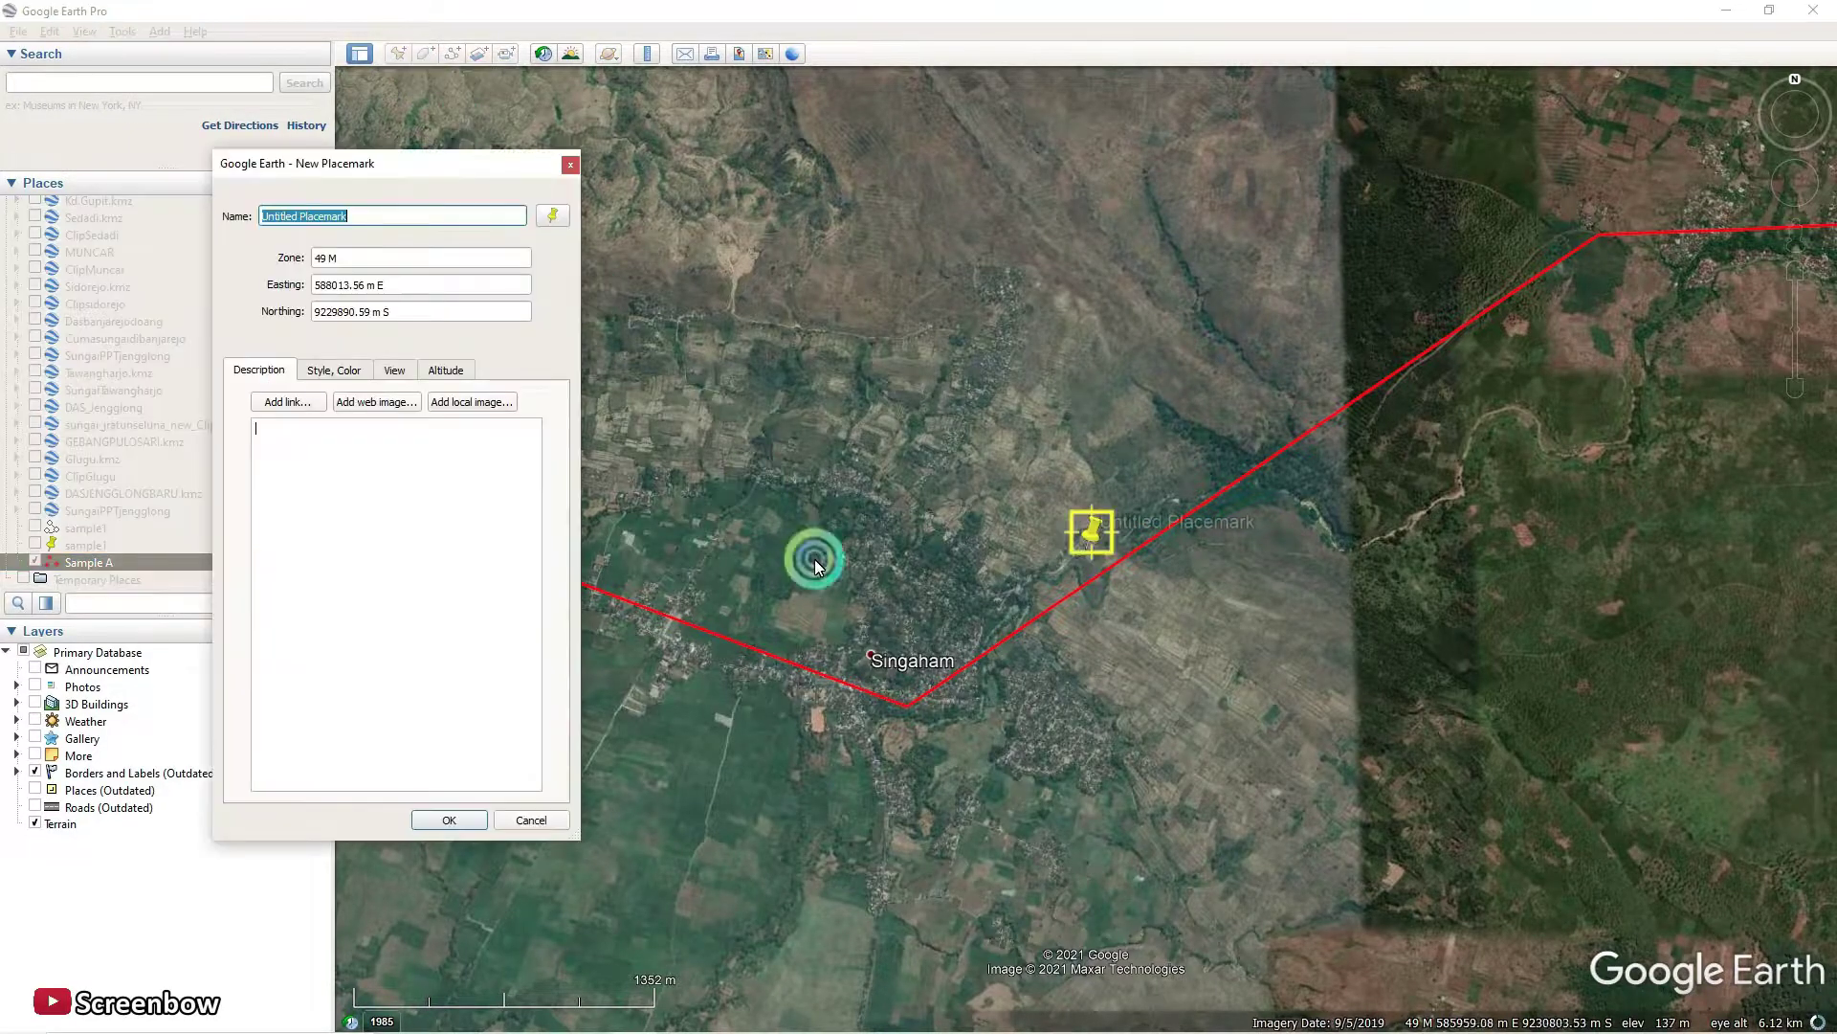
{"action": "left_click_drag", "start_coordinate": [1099, 538], "coordinate": [909, 713]}
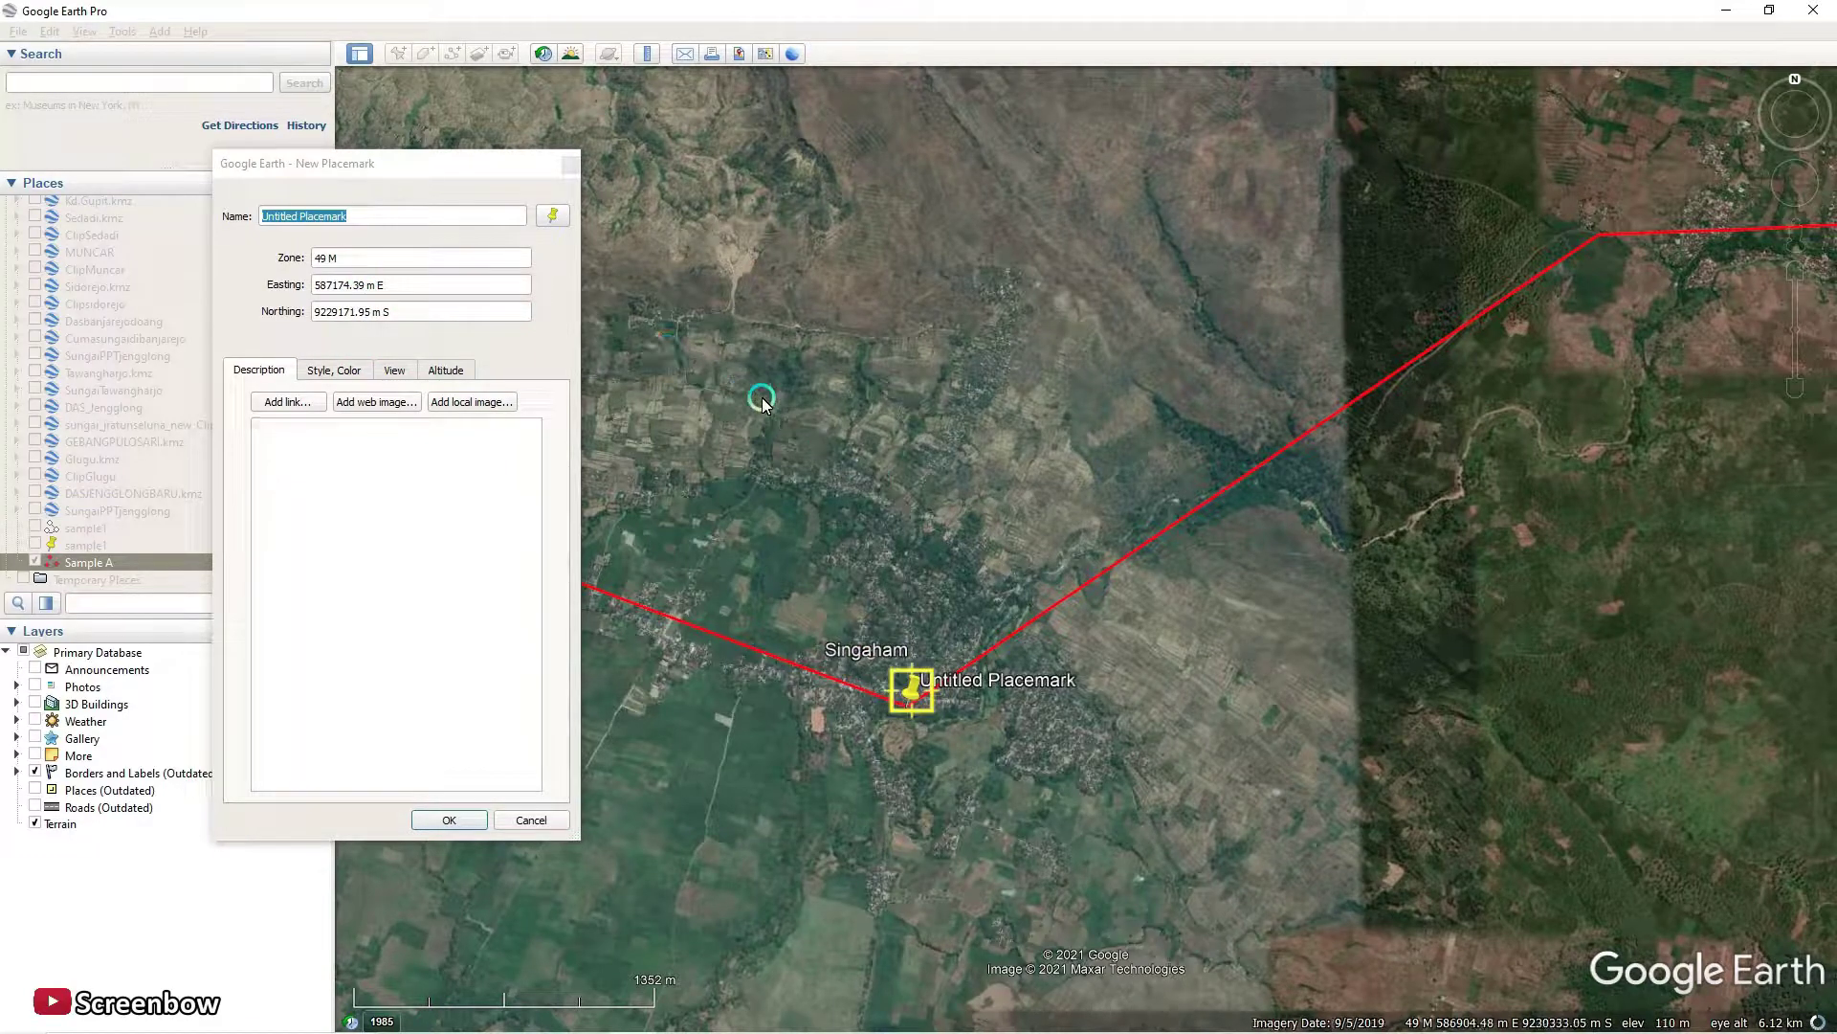
{"action": "left_click", "coordinate": [350, 260]}
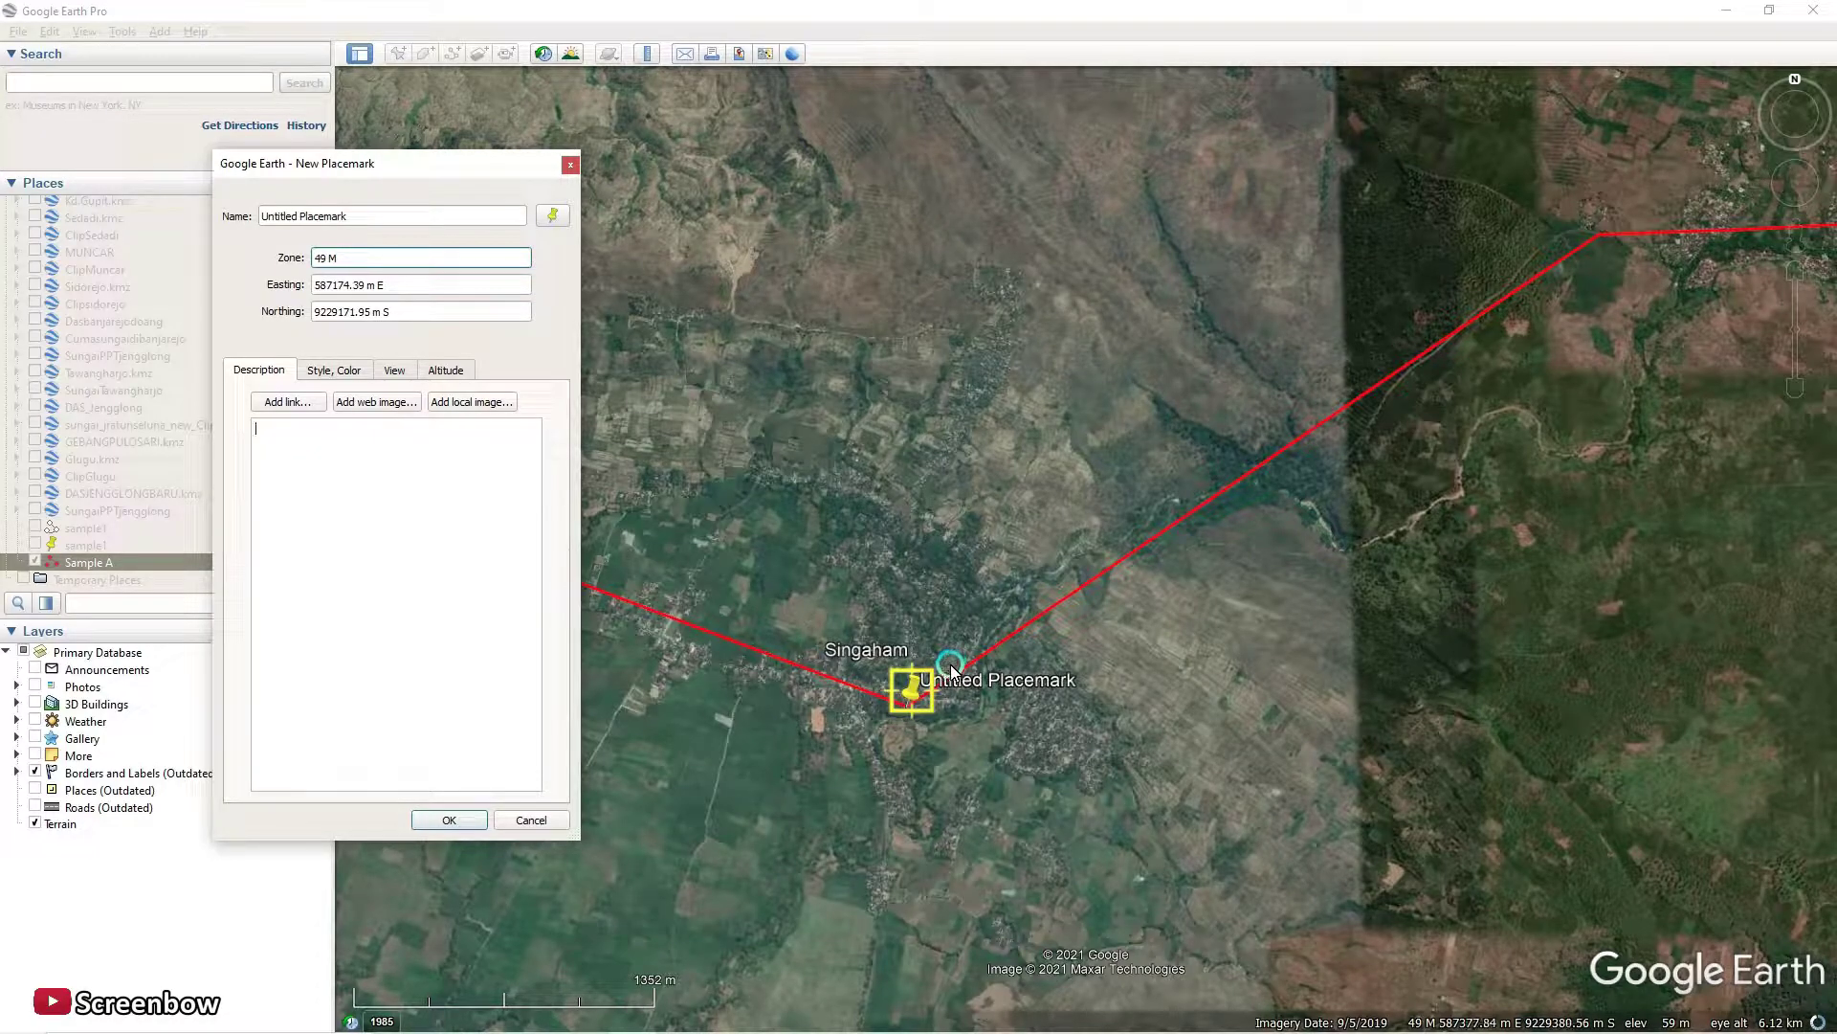
Fine-tune the pin on the corner, reading Zone 49 M, 587180.92 m E, 9229180.04 m S.
{"action": "scroll", "coordinate": [923, 703], "scroll_direction": "up", "scroll_amount": 5}
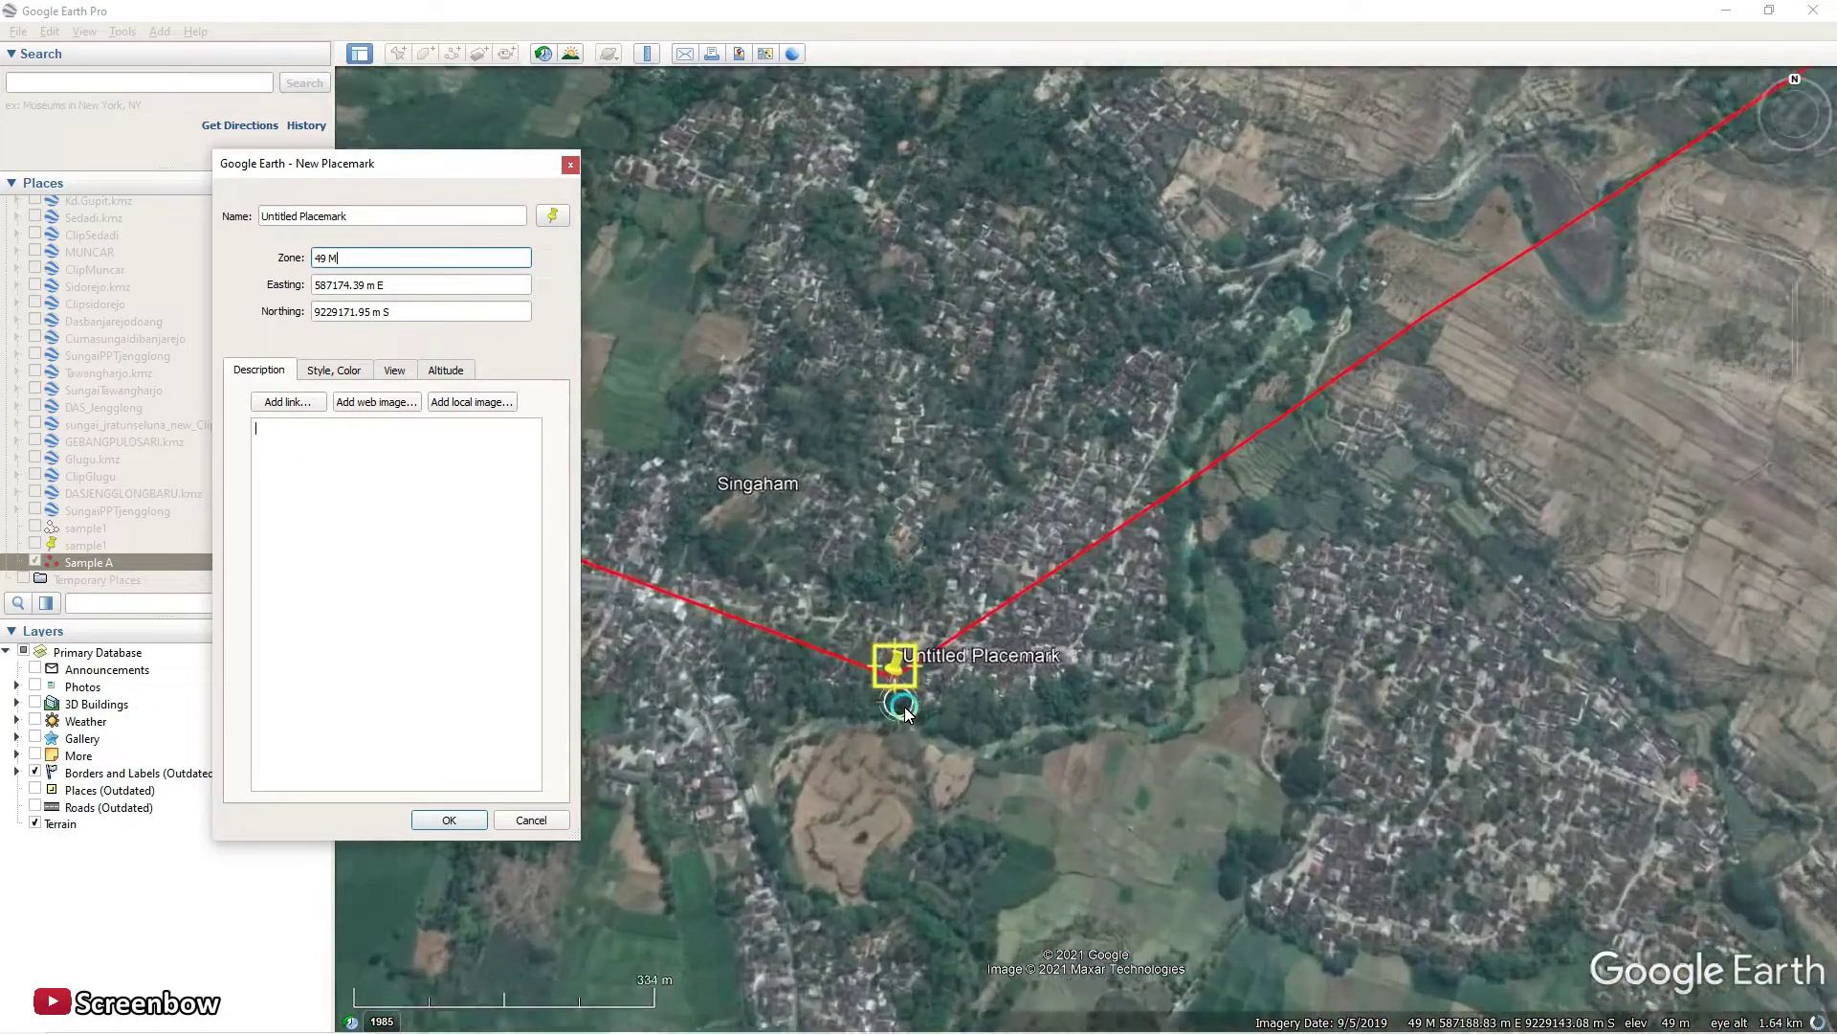
{"action": "scroll", "coordinate": [907, 713], "scroll_direction": "up", "scroll_amount": 3}
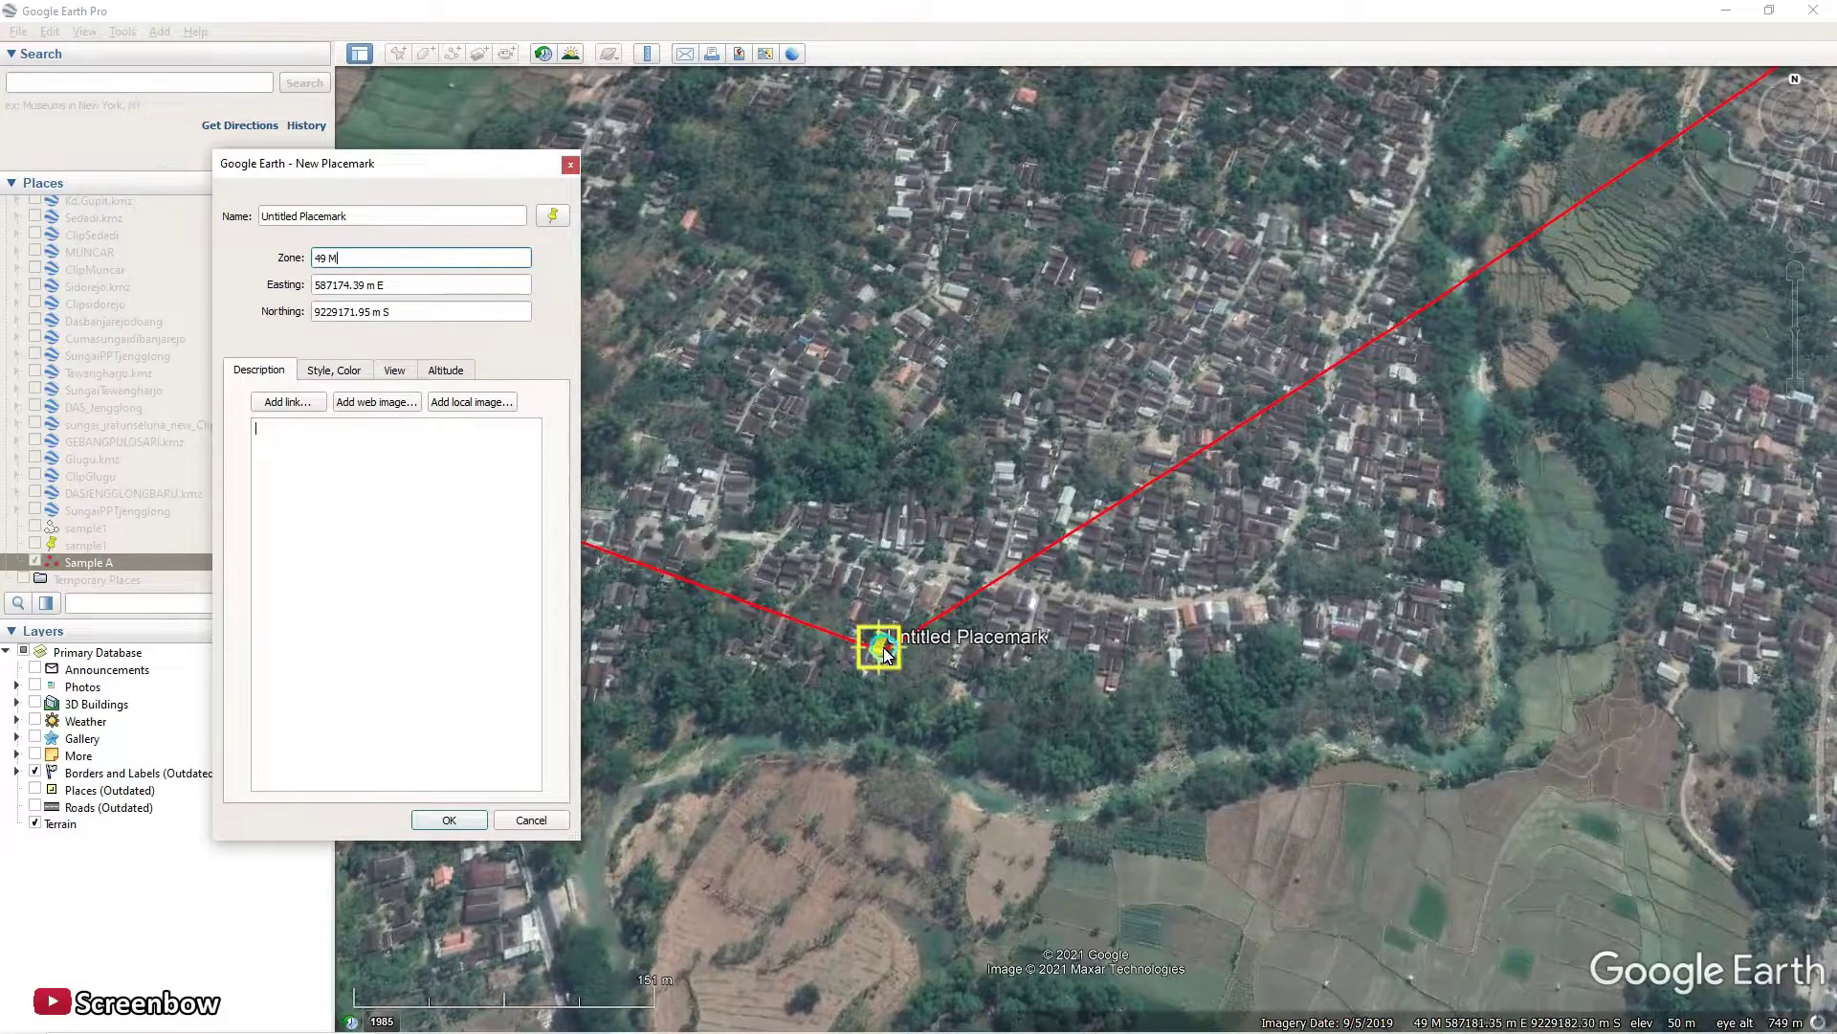
{"action": "left_click_drag", "start_coordinate": [885, 654], "coordinate": [888, 637]}
{"action": "left_click", "coordinate": [992, 587]}
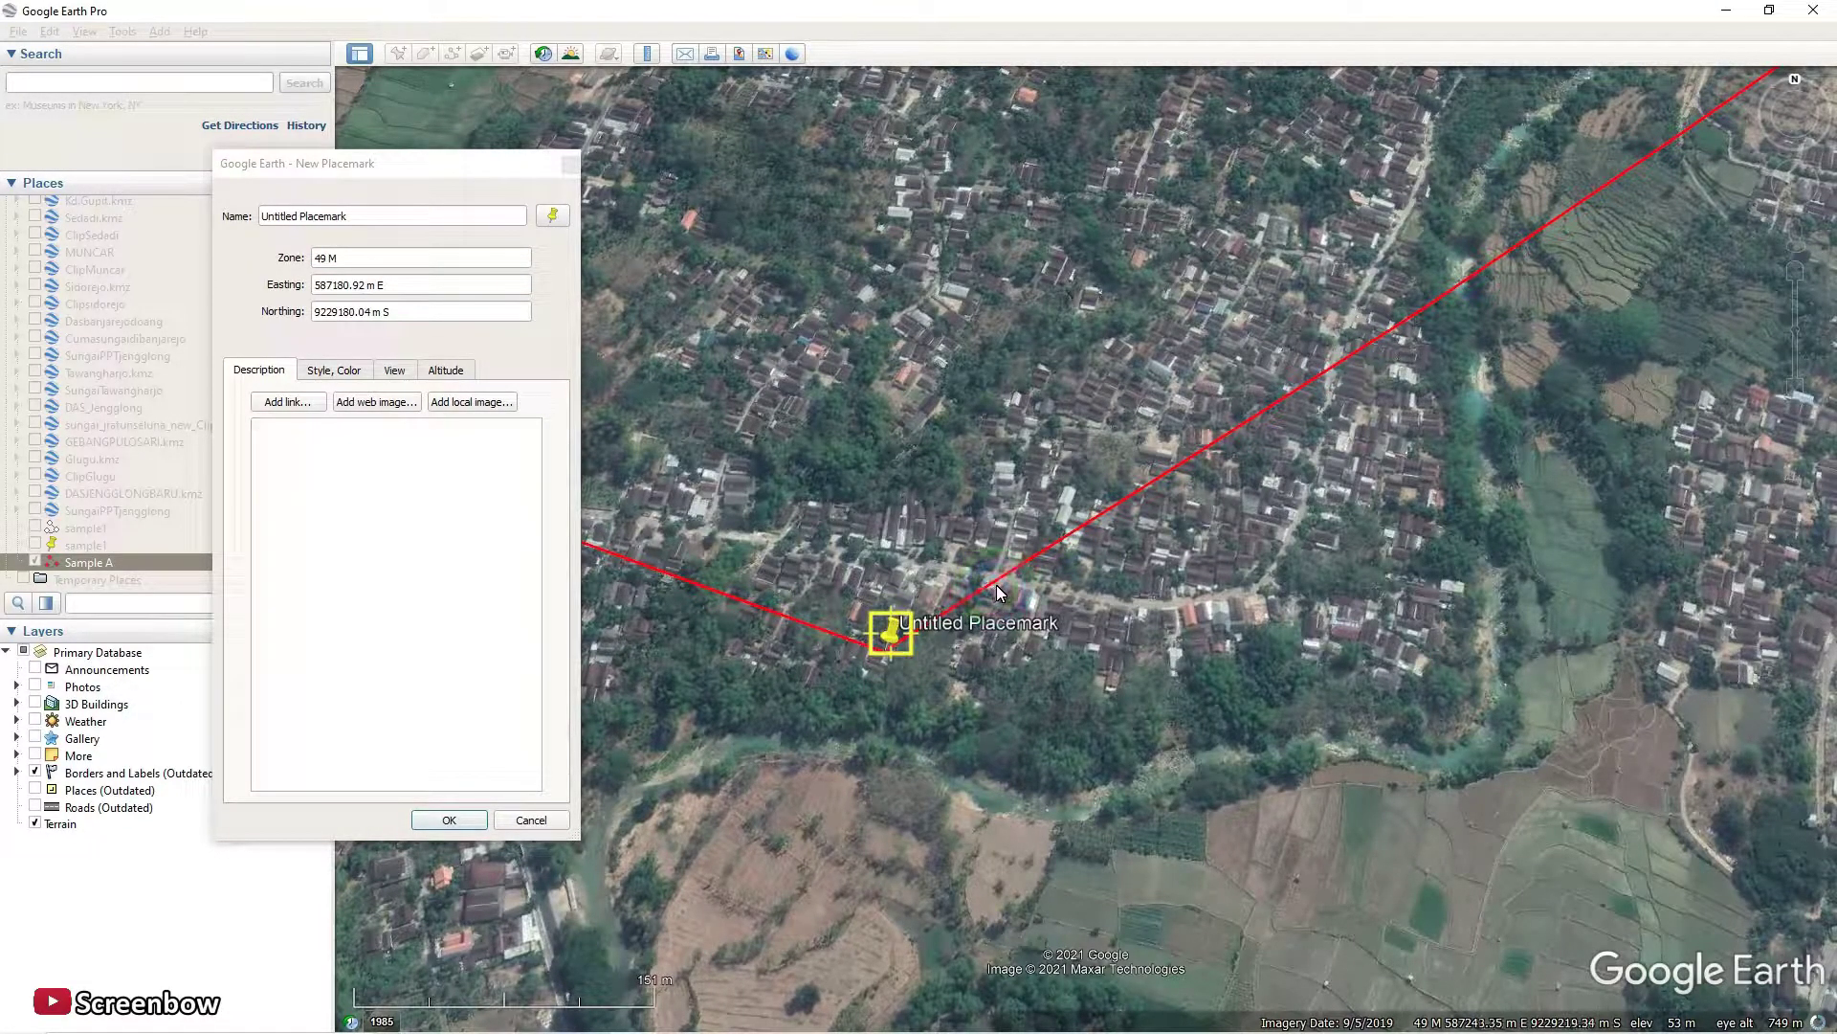
{"action": "left_click", "coordinate": [1035, 638]}
{"action": "scroll", "coordinate": [1044, 667], "scroll_direction": "down", "scroll_amount": 5}
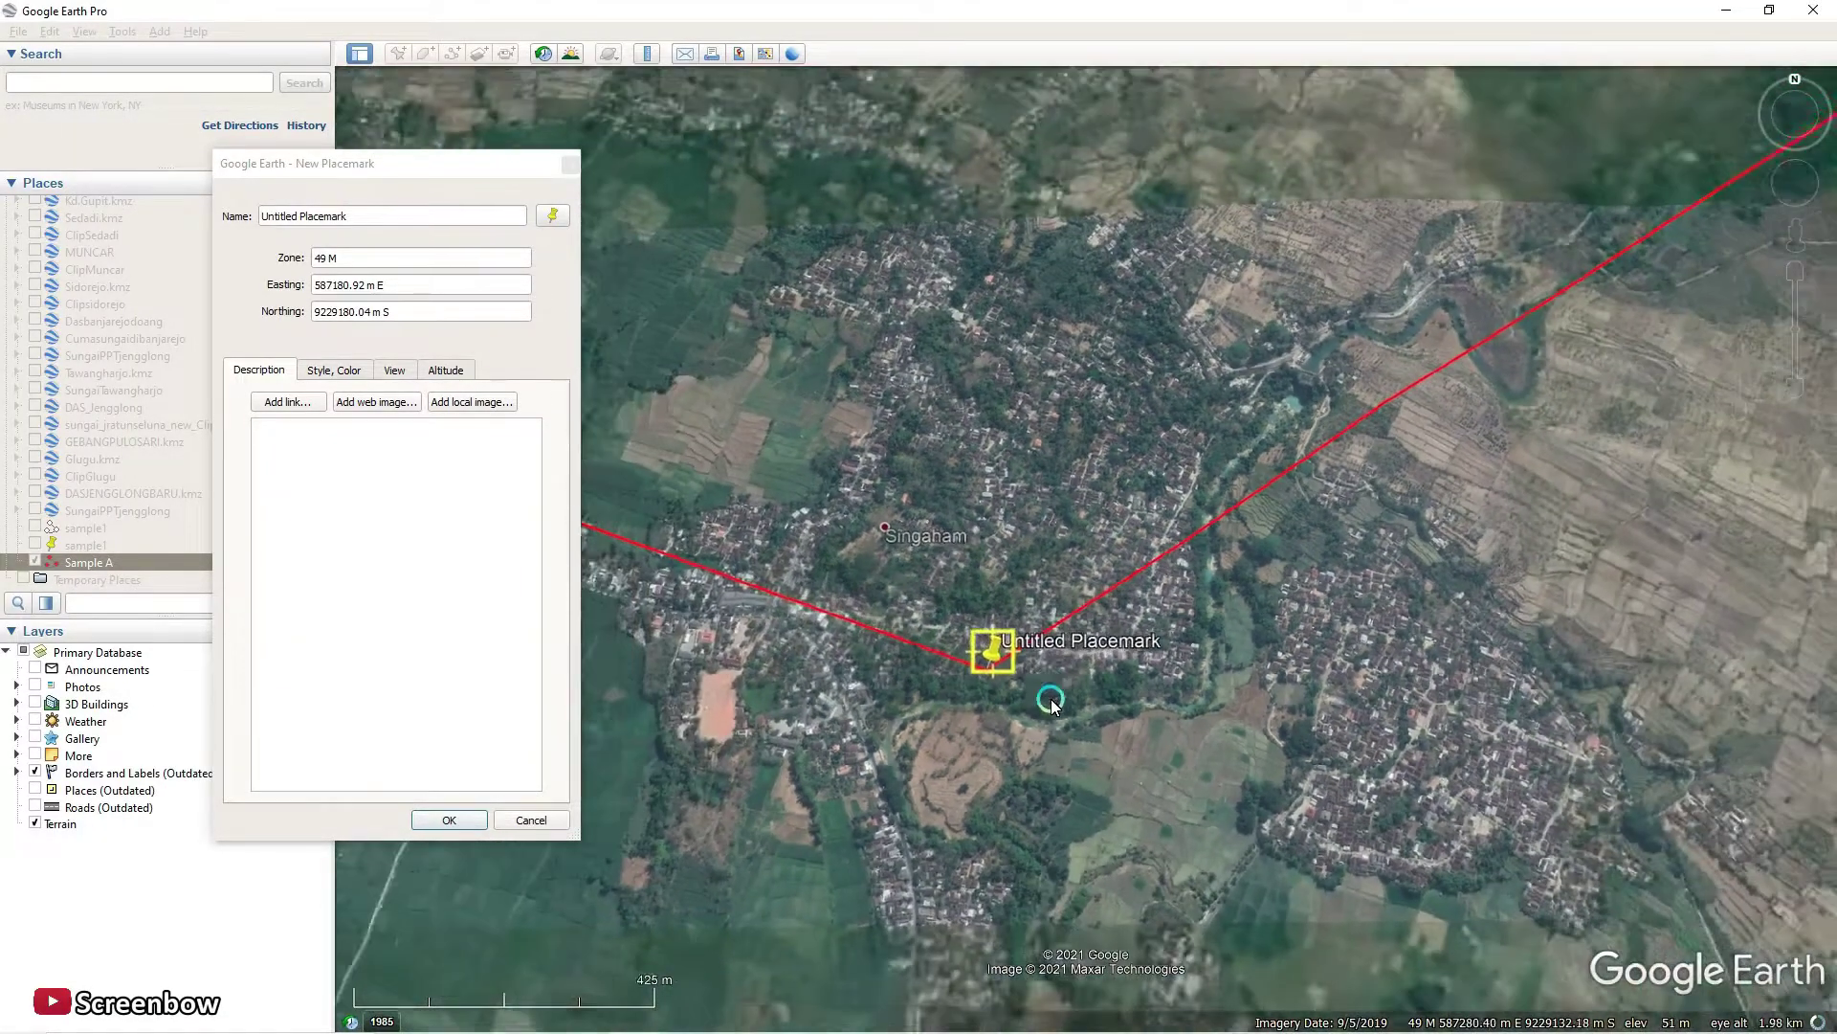
{"action": "scroll", "coordinate": [1053, 706], "scroll_direction": "down", "scroll_amount": 5}
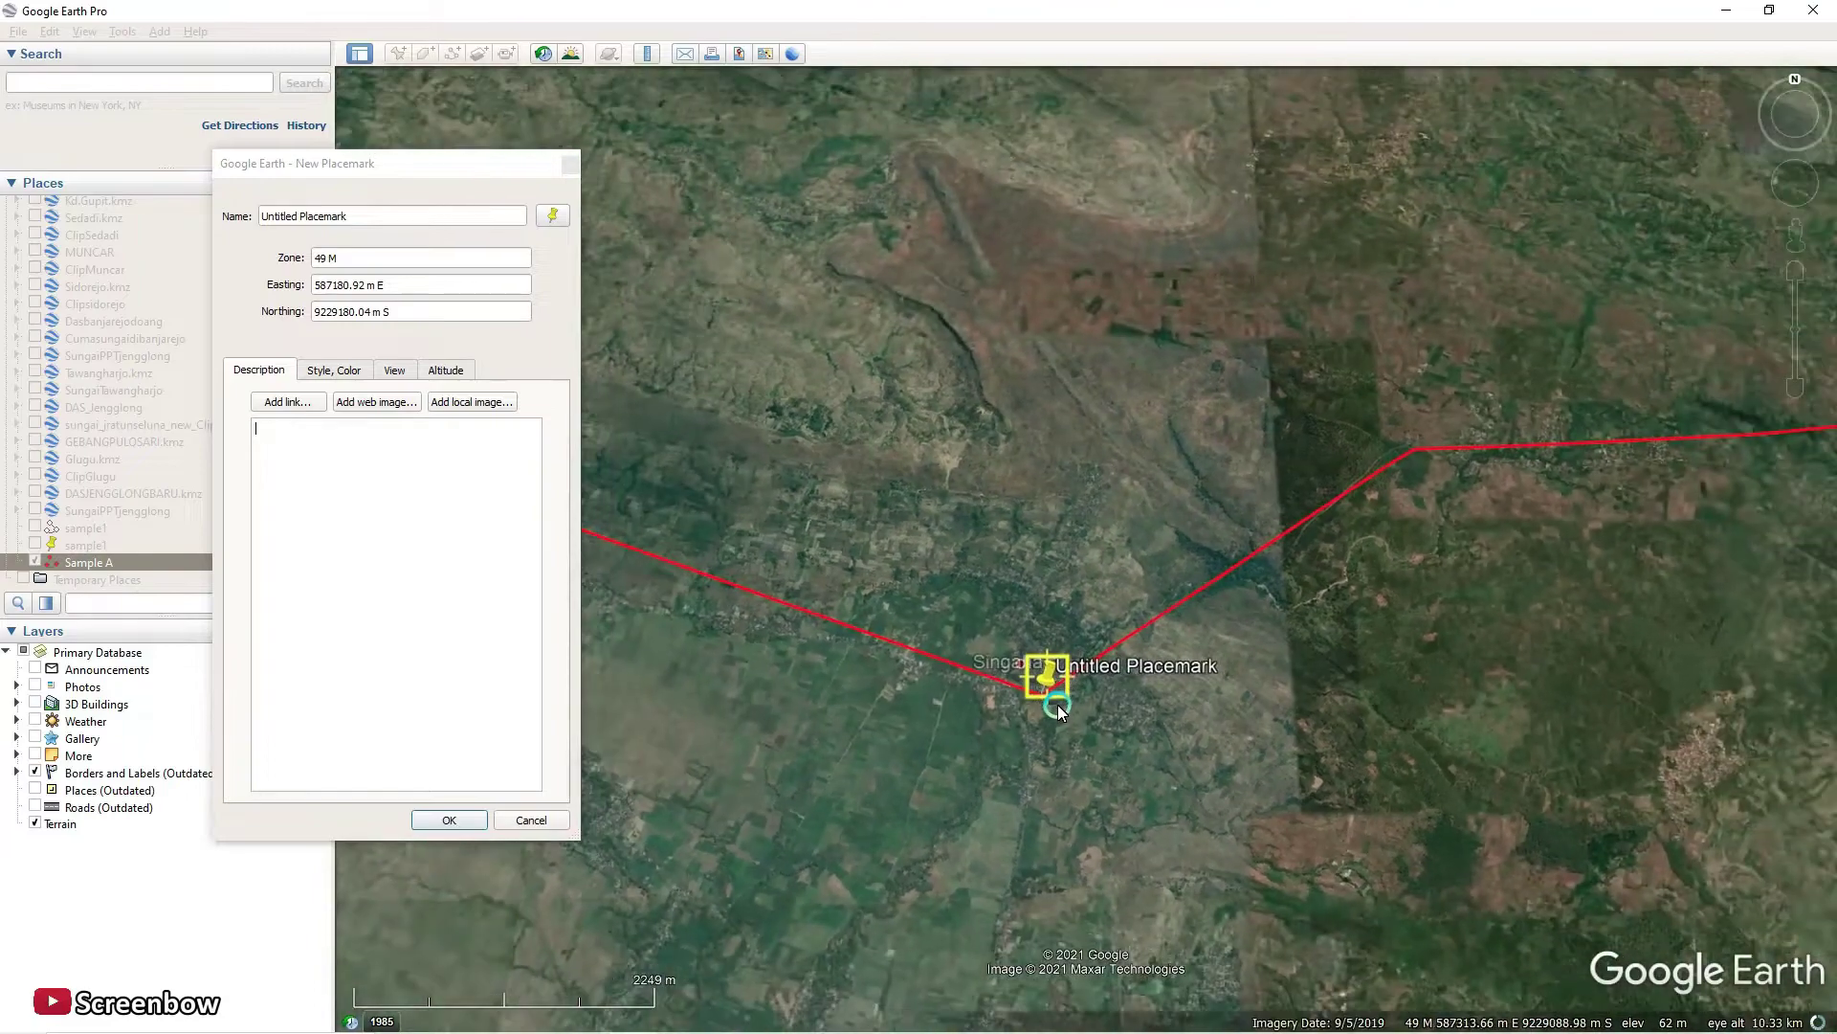
{"action": "scroll", "coordinate": [1058, 708], "scroll_direction": "down", "scroll_amount": 1}
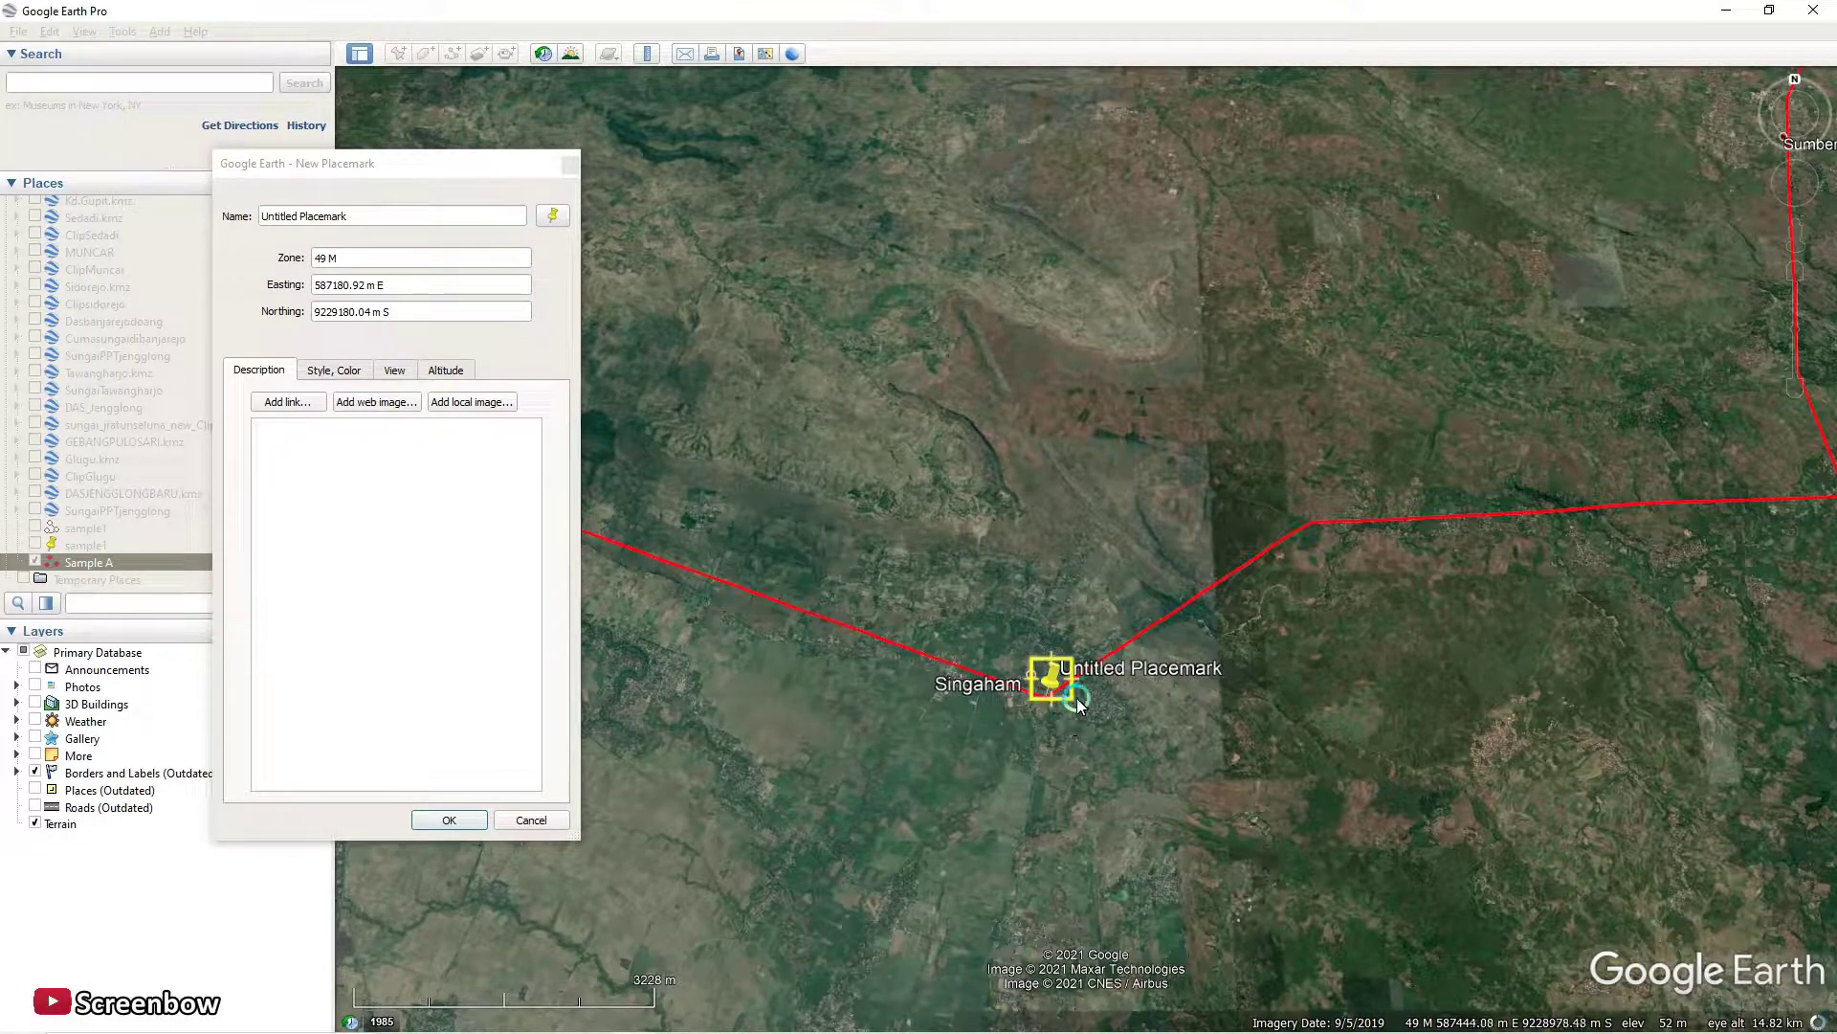
Cancel the new placemark and return to the Civil 3D drawing.
{"action": "left_click", "coordinate": [551, 821]}
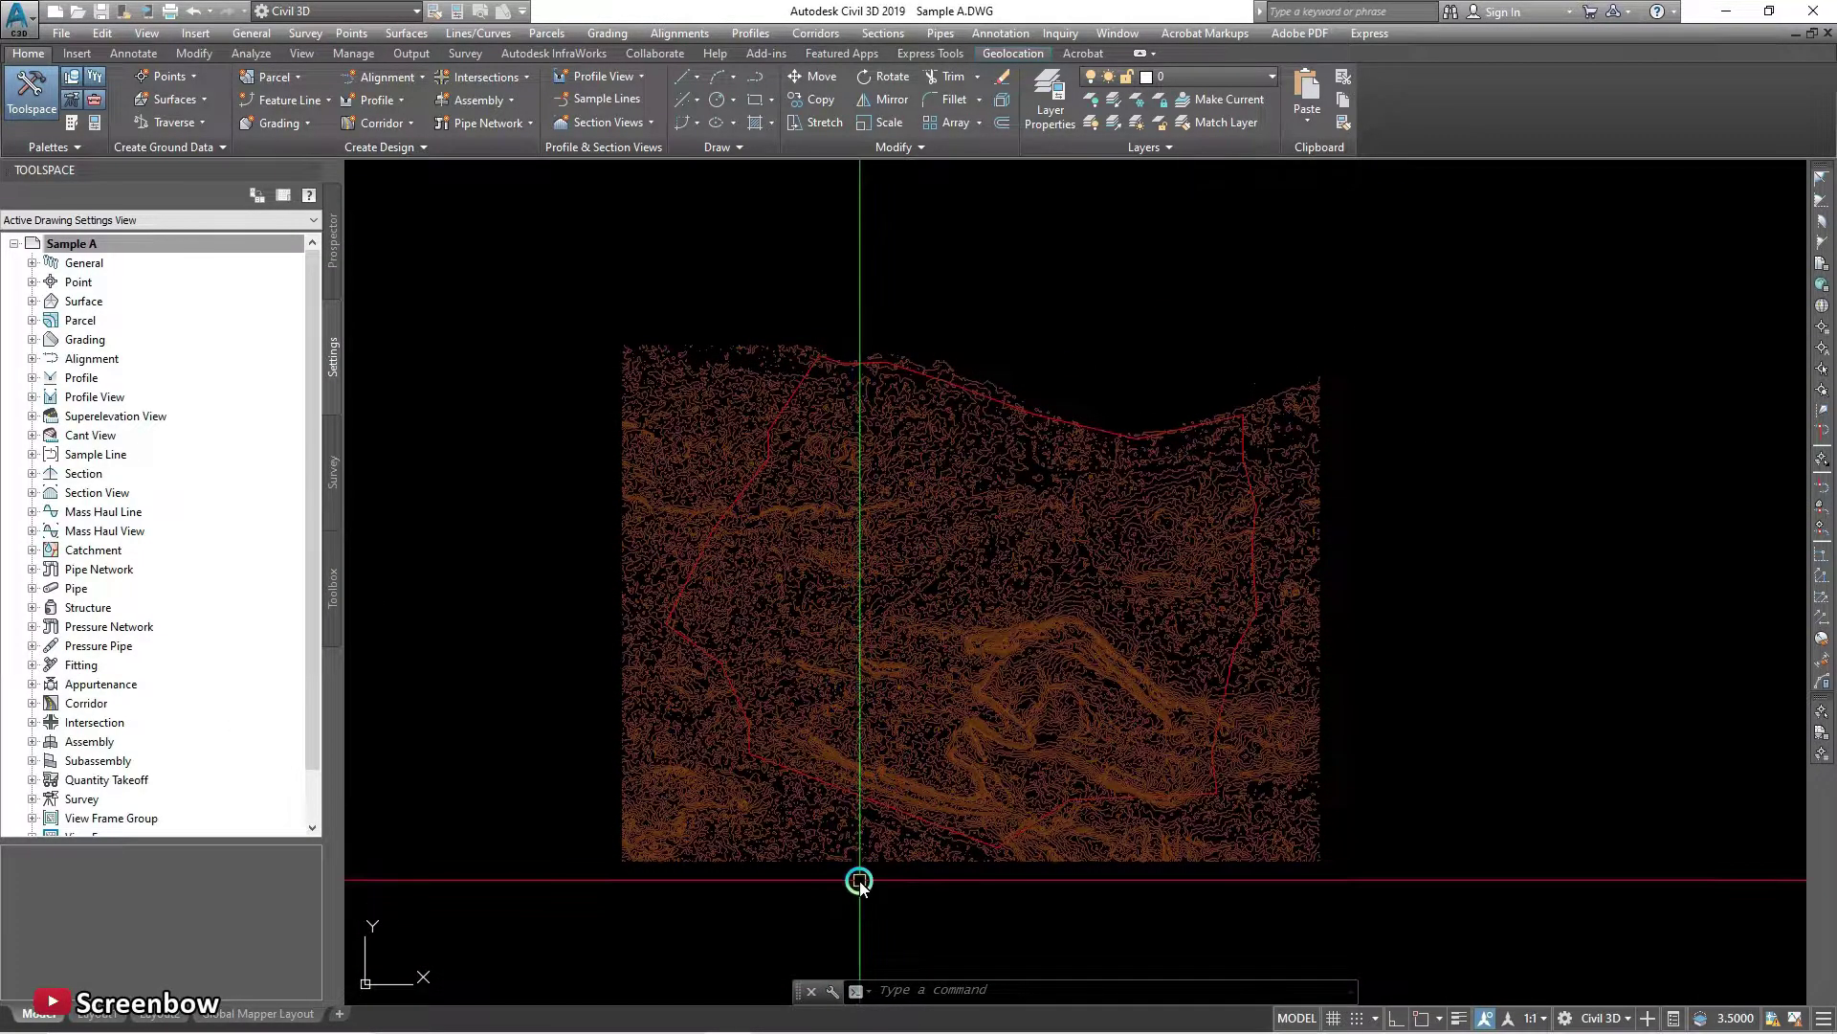
{"action": "mouse_move", "coordinate": [660, 1022]}
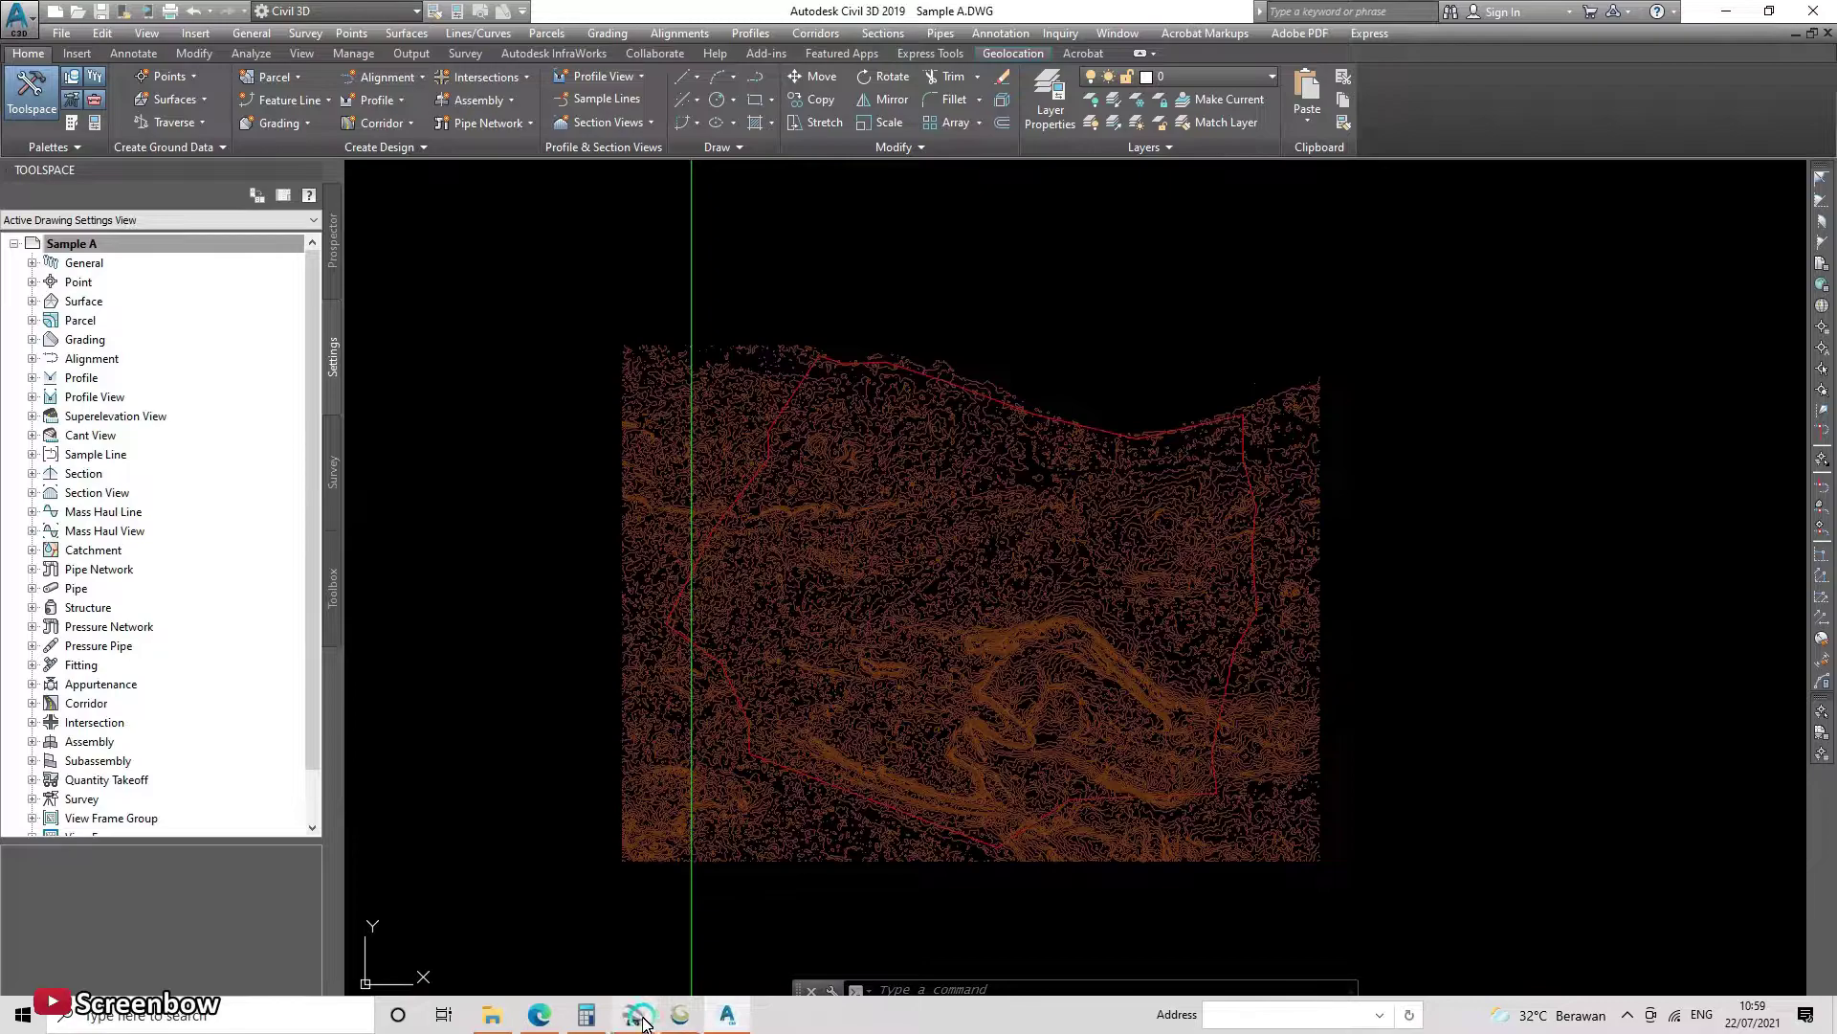
{"action": "left_click", "coordinate": [644, 948]}
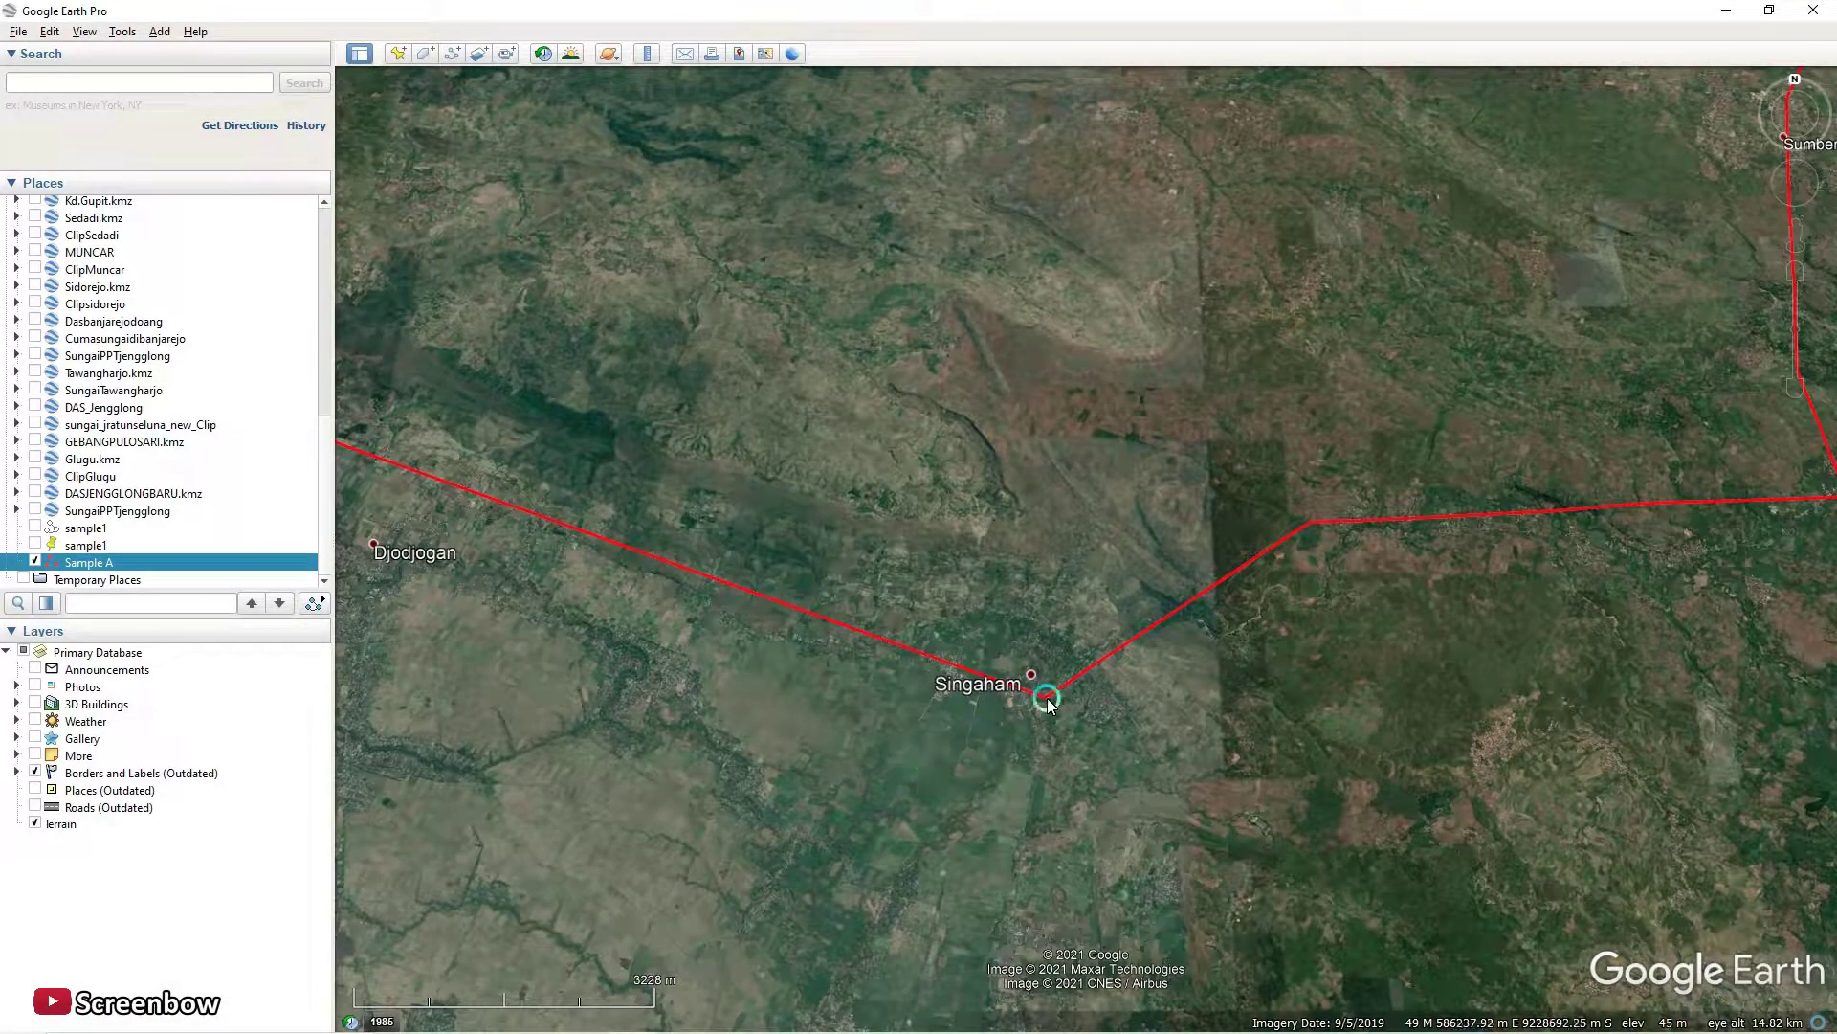
{"action": "key", "text": "alt+Tab"}
Run ID on the red line's bend point, reading X 587179.8847, Y 9229180.1829.
{"action": "type", "text": "id"}
{"action": "key", "text": "Return"}
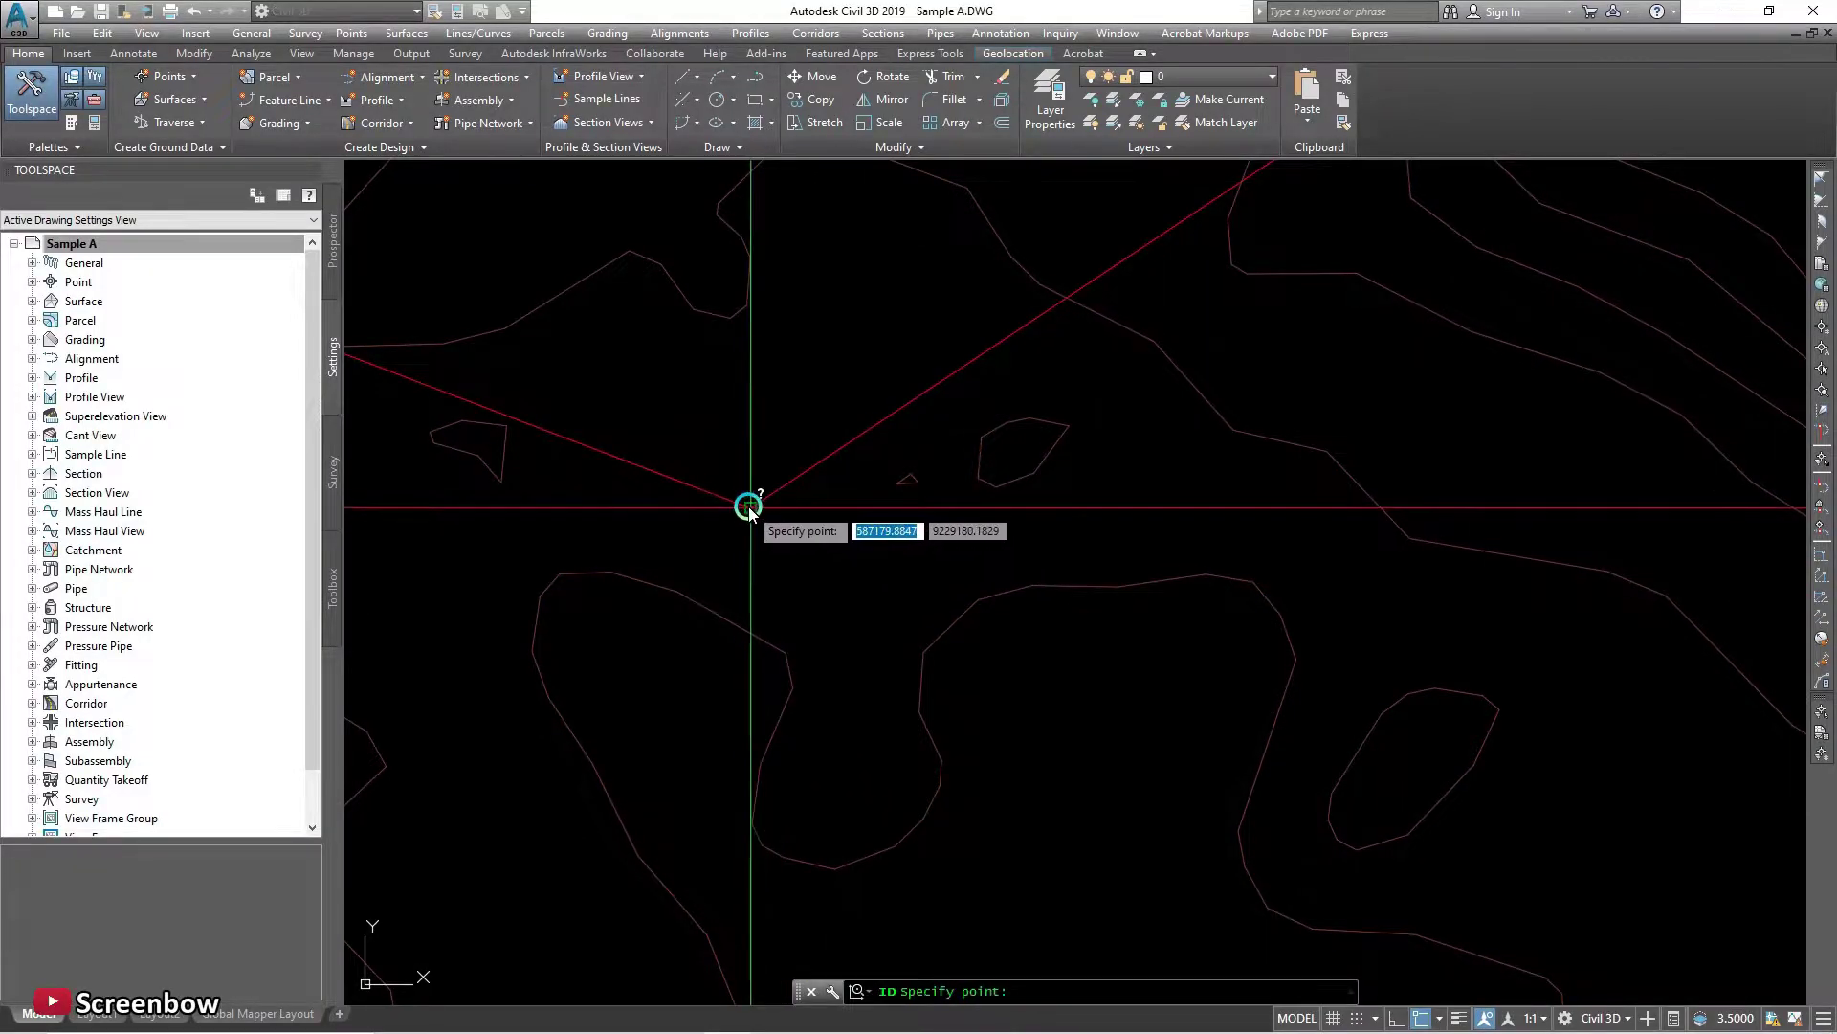
{"action": "left_click", "coordinate": [753, 509]}
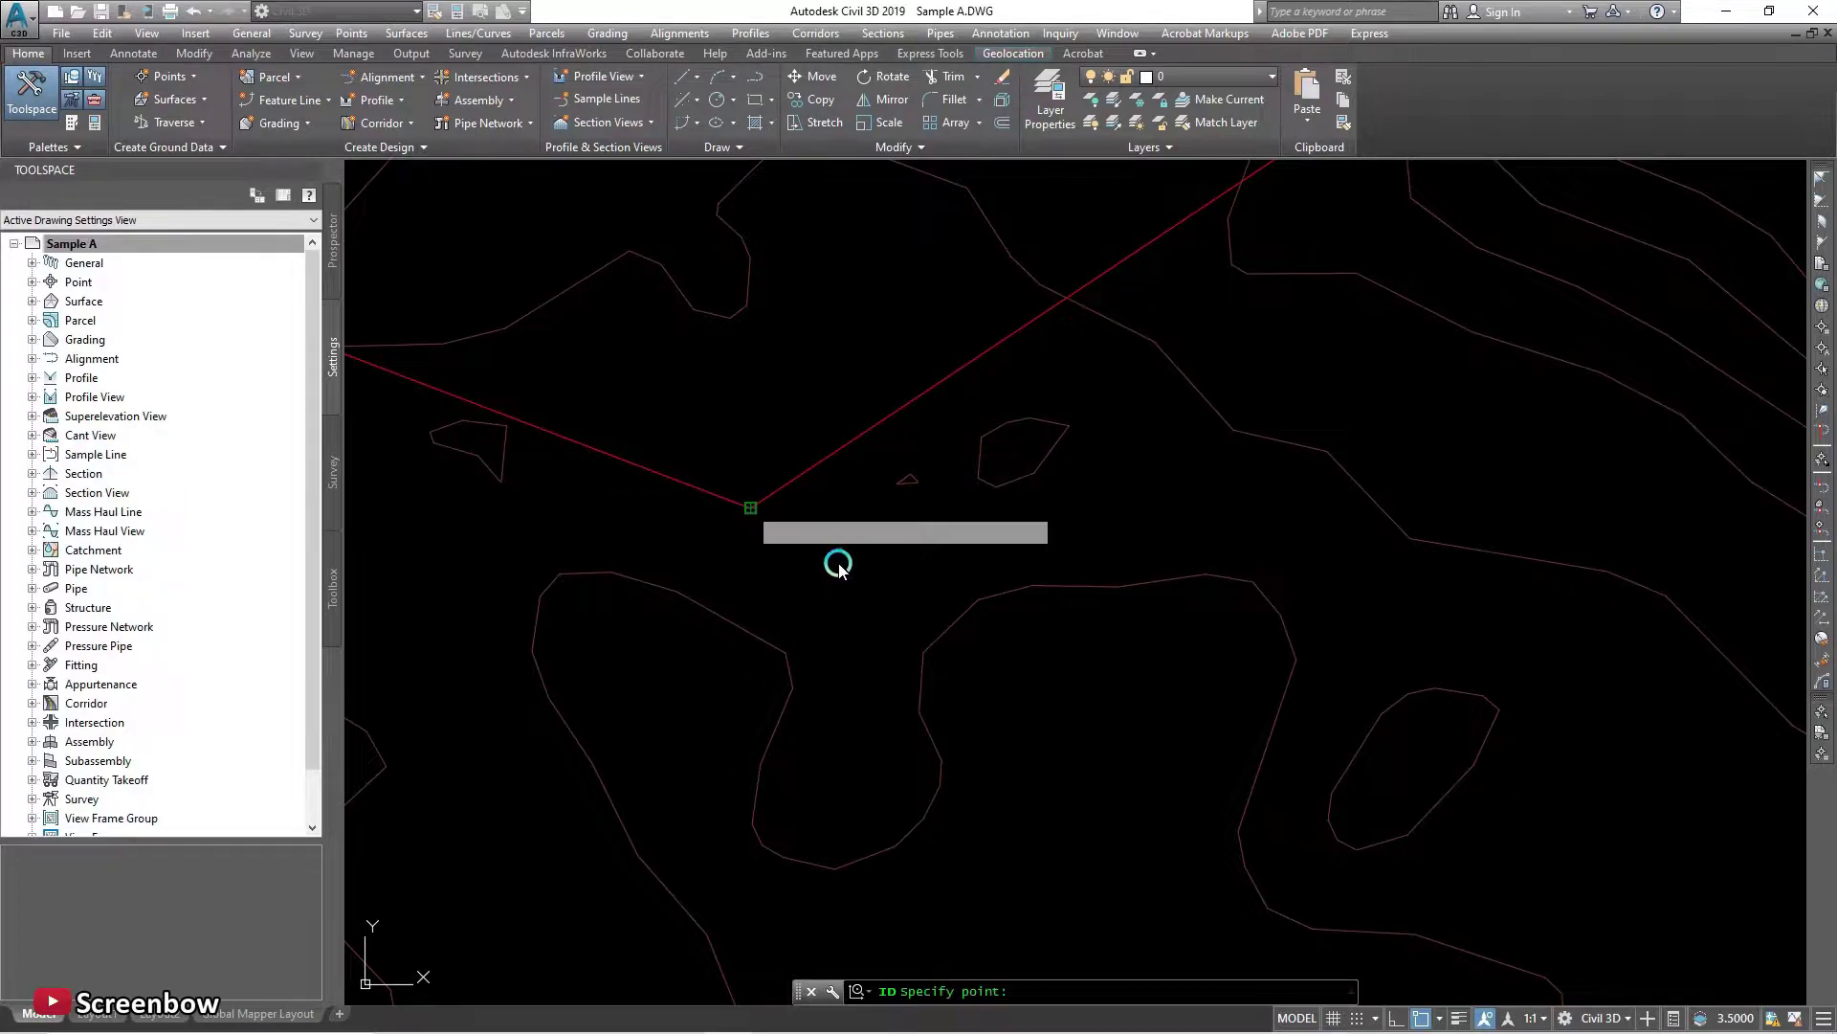
{"action": "key", "text": "Return"}
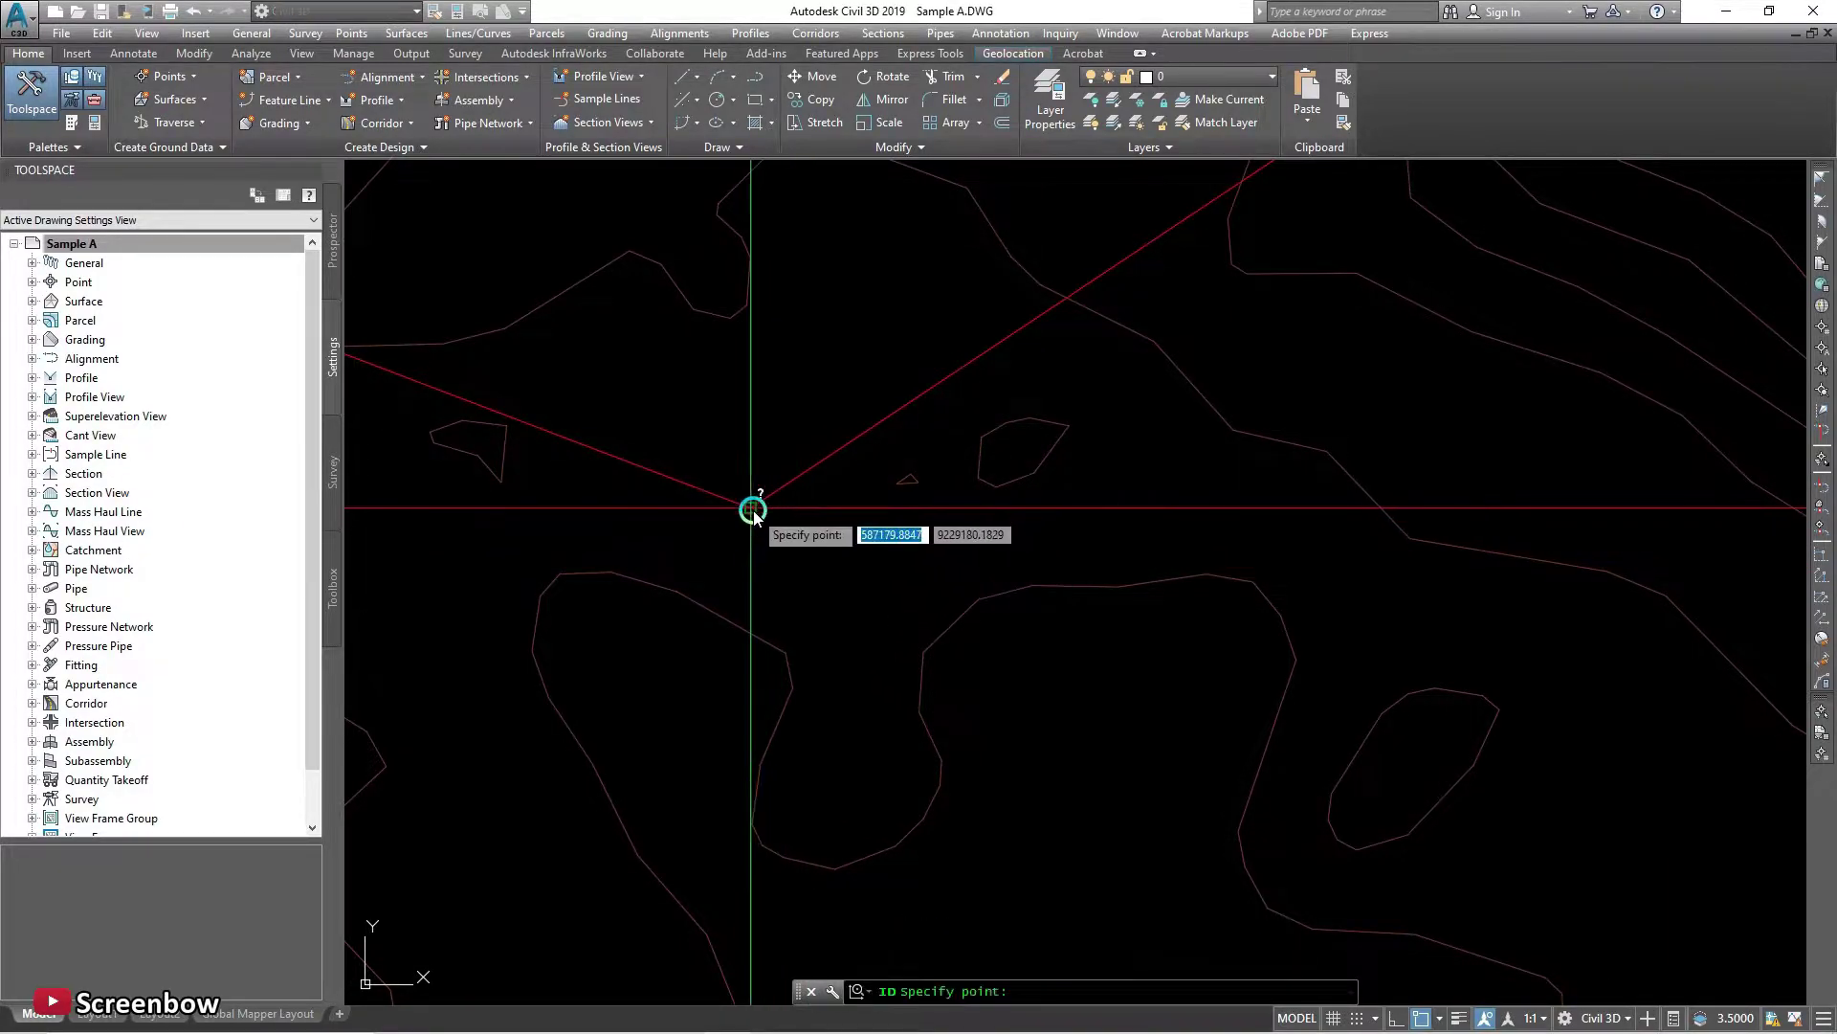
{"action": "left_click", "coordinate": [753, 510]}
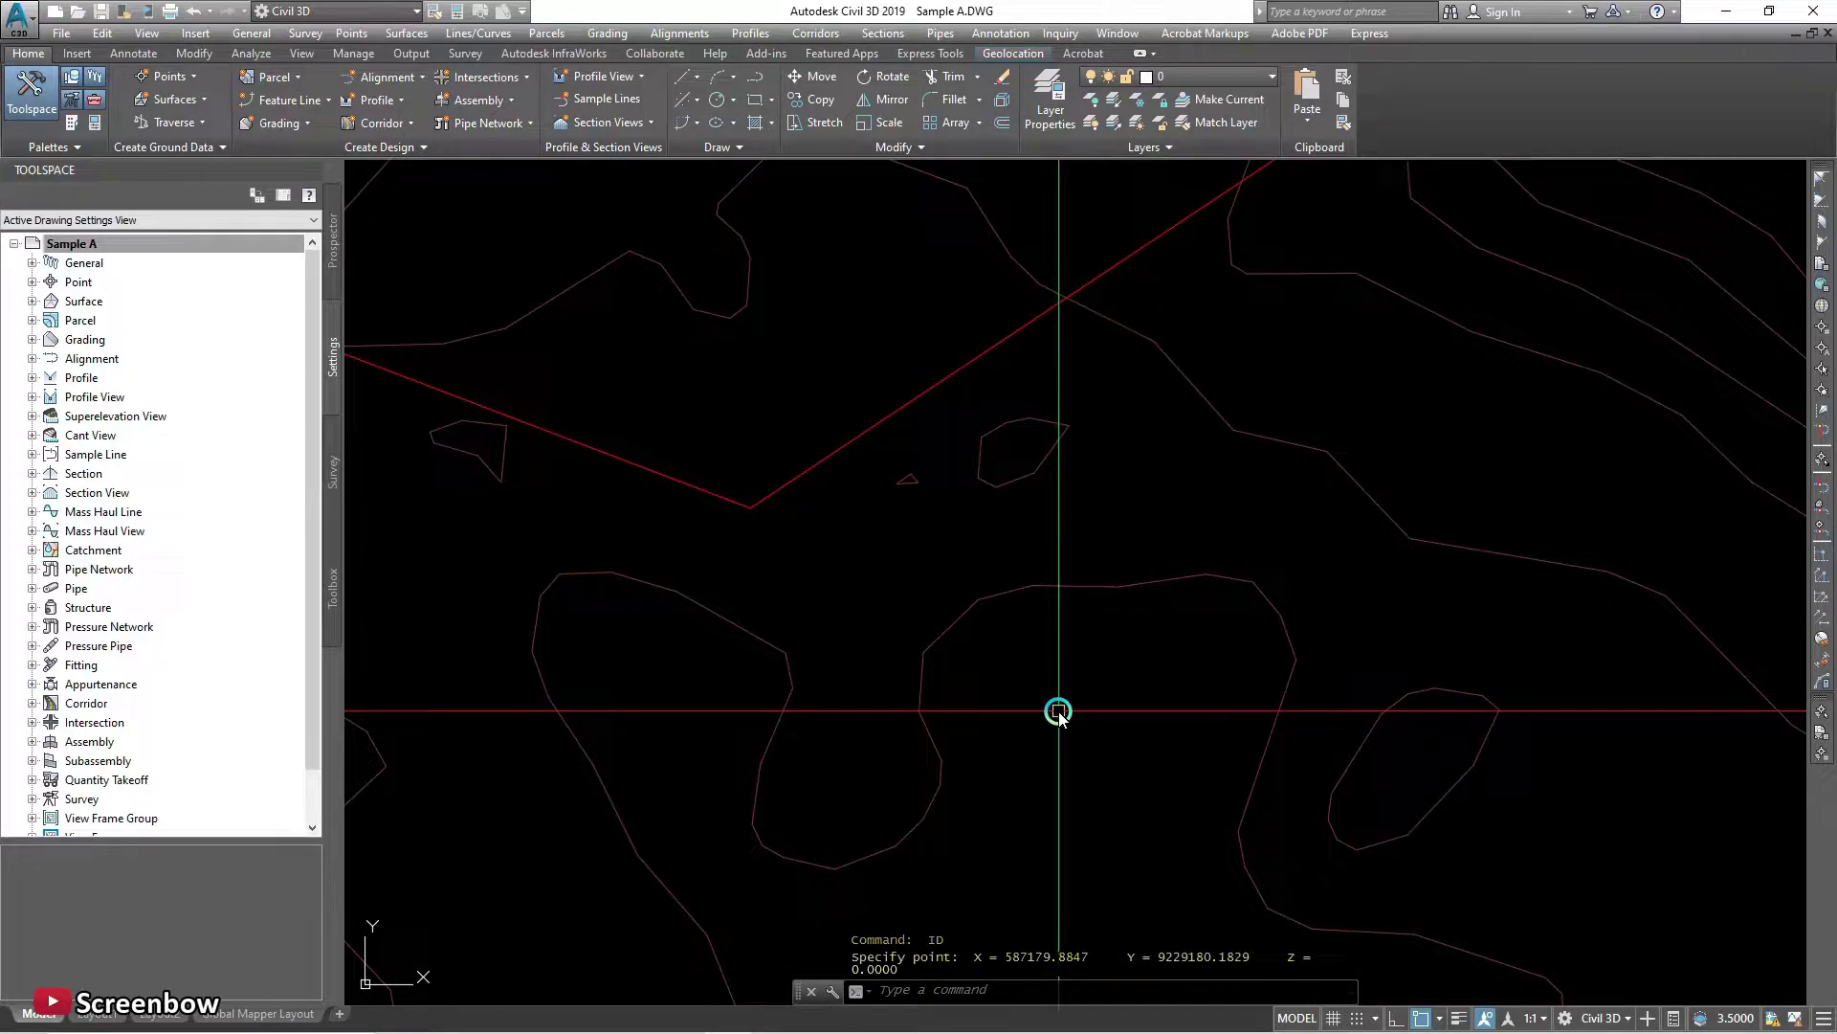
{"action": "key", "text": "F2"}
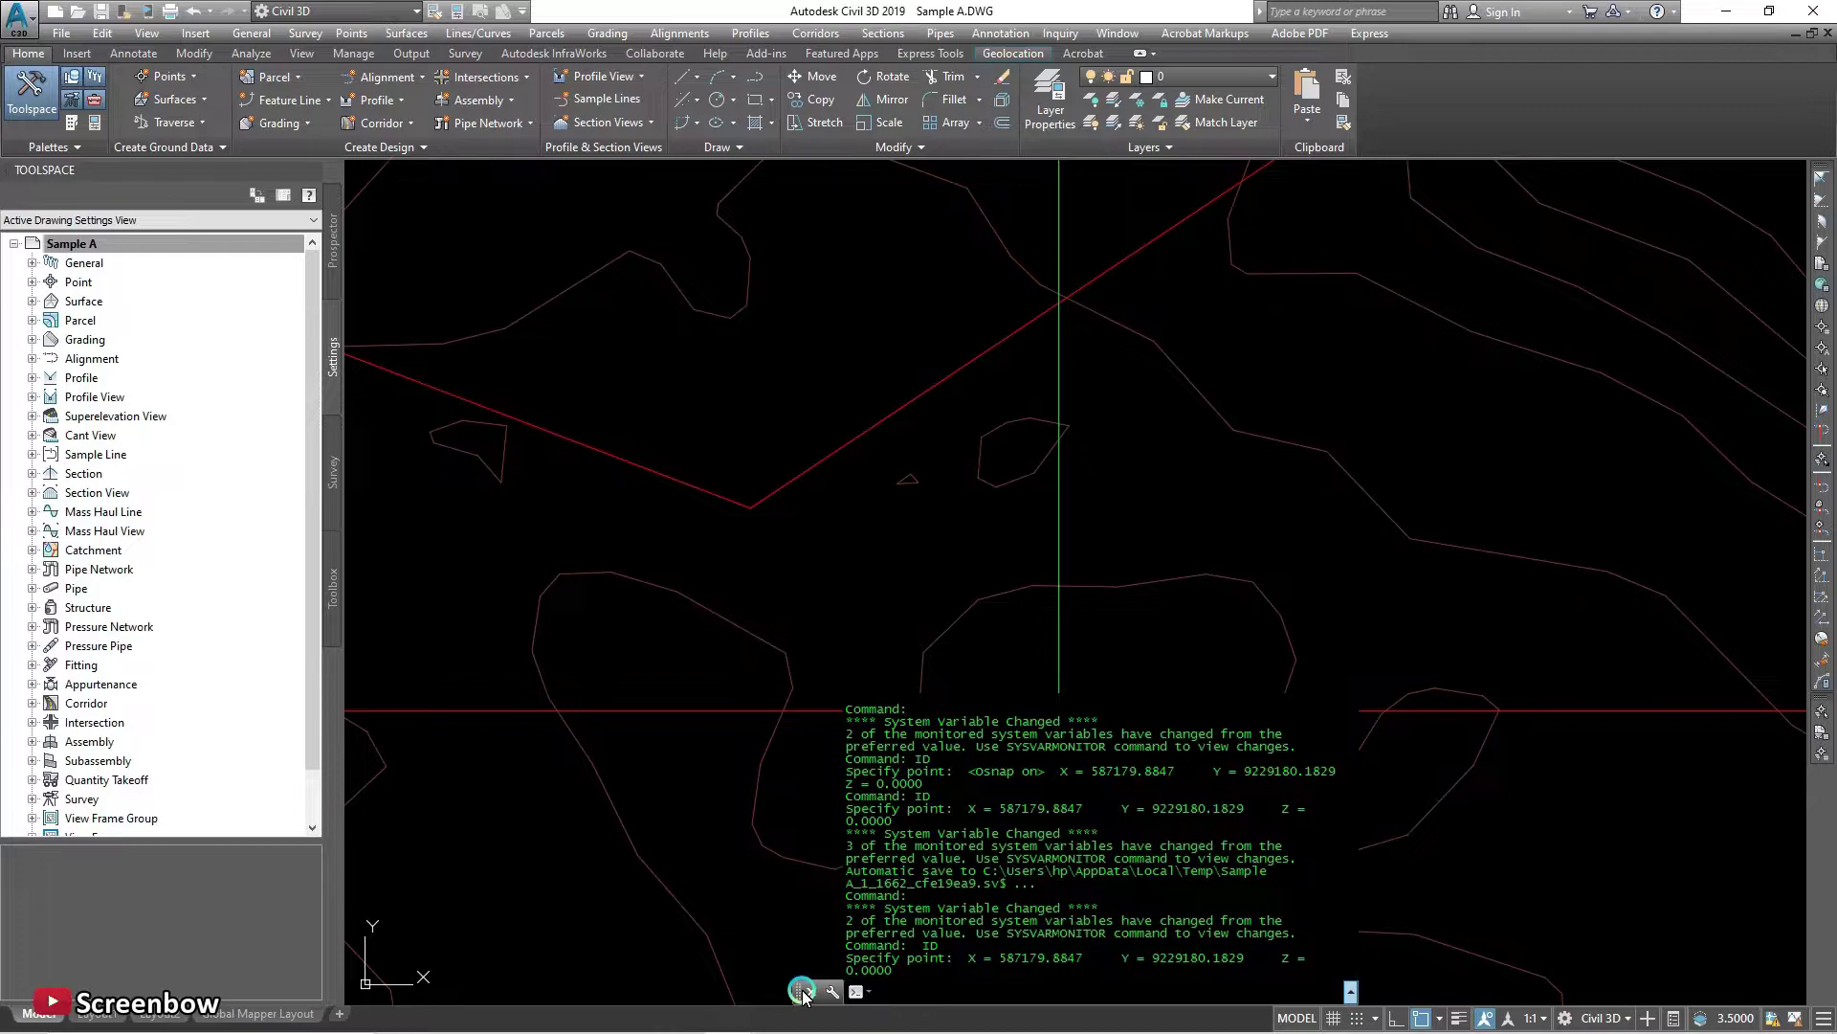
{"action": "key", "text": "F2"}
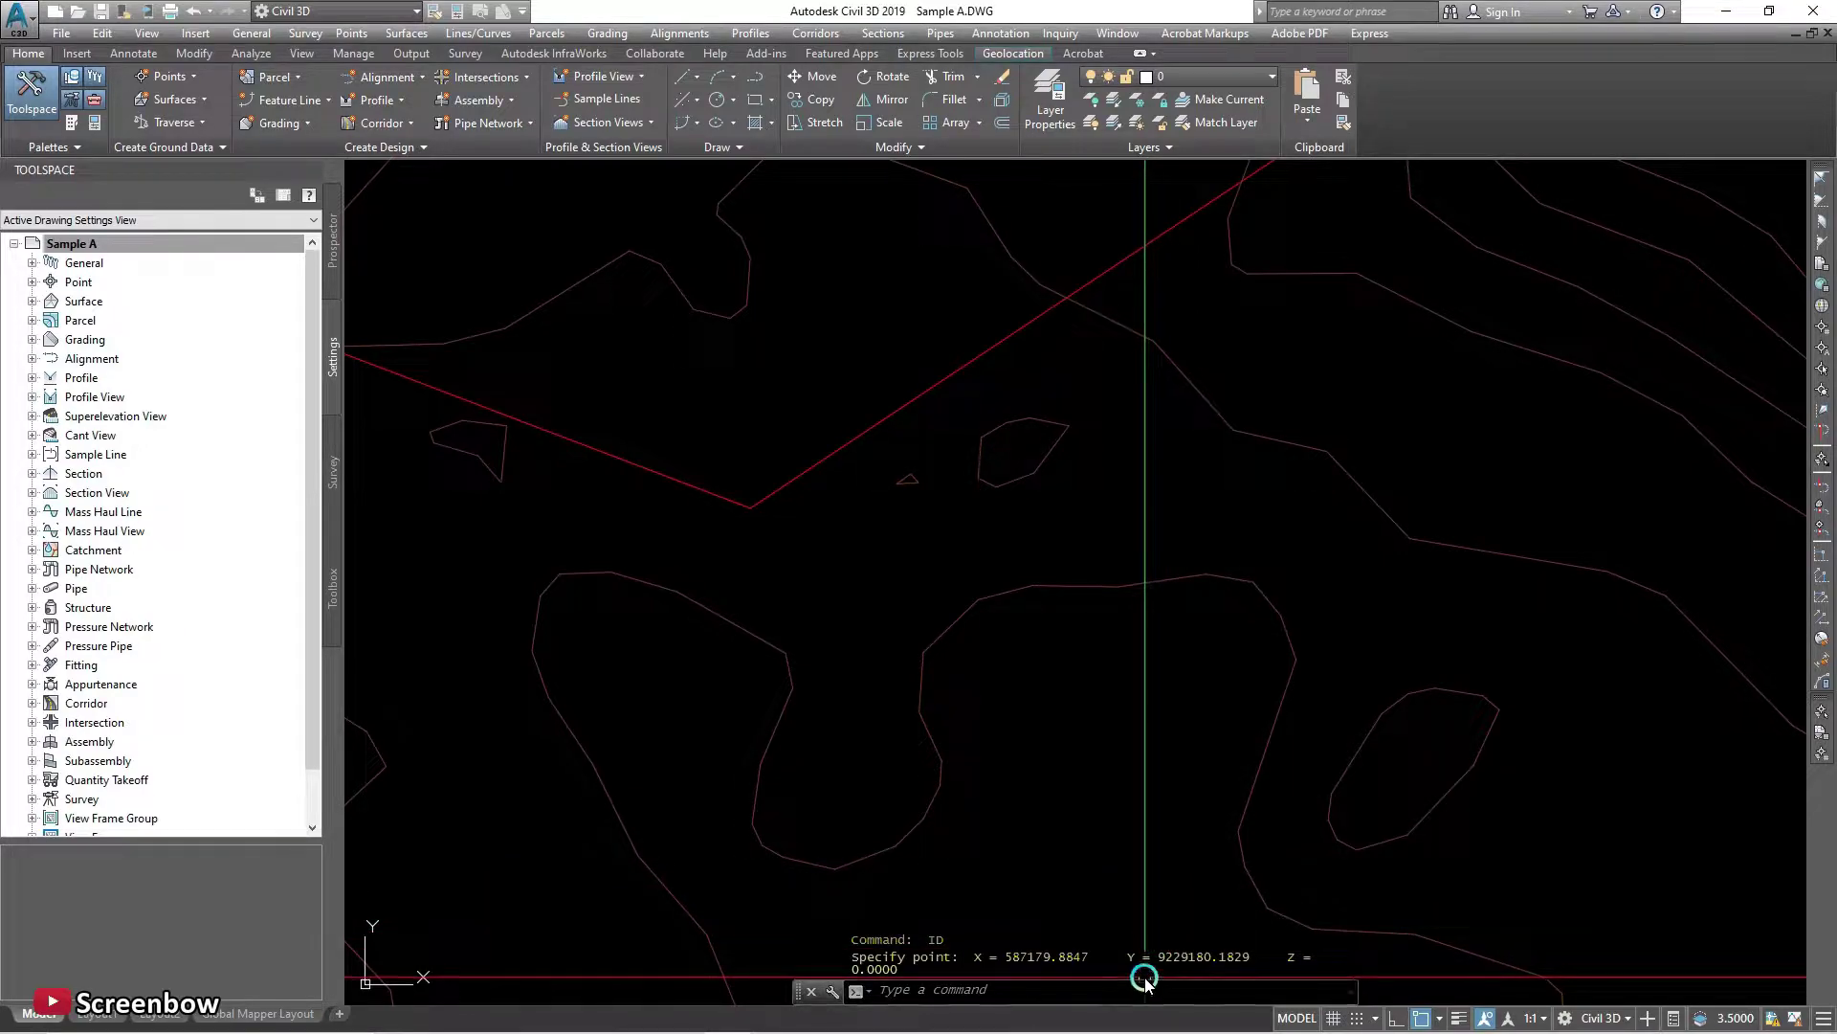
Copy the X value 587179.8847 from the undocked command history.
{"action": "left_click_drag", "start_coordinate": [802, 995], "coordinate": [618, 619]}
{"action": "mouse_move", "coordinate": [827, 612]}
{"action": "left_mouse_down"}
{"action": "mouse_move", "coordinate": [876, 316]}
{"action": "mouse_move", "coordinate": [1016, 580]}
{"action": "mouse_move", "coordinate": [920, 592]}
{"action": "mouse_move", "coordinate": [1020, 564]}
{"action": "mouse_move", "coordinate": [903, 574]}
{"action": "mouse_move", "coordinate": [891, 633]}
{"action": "left_mouse_up"}
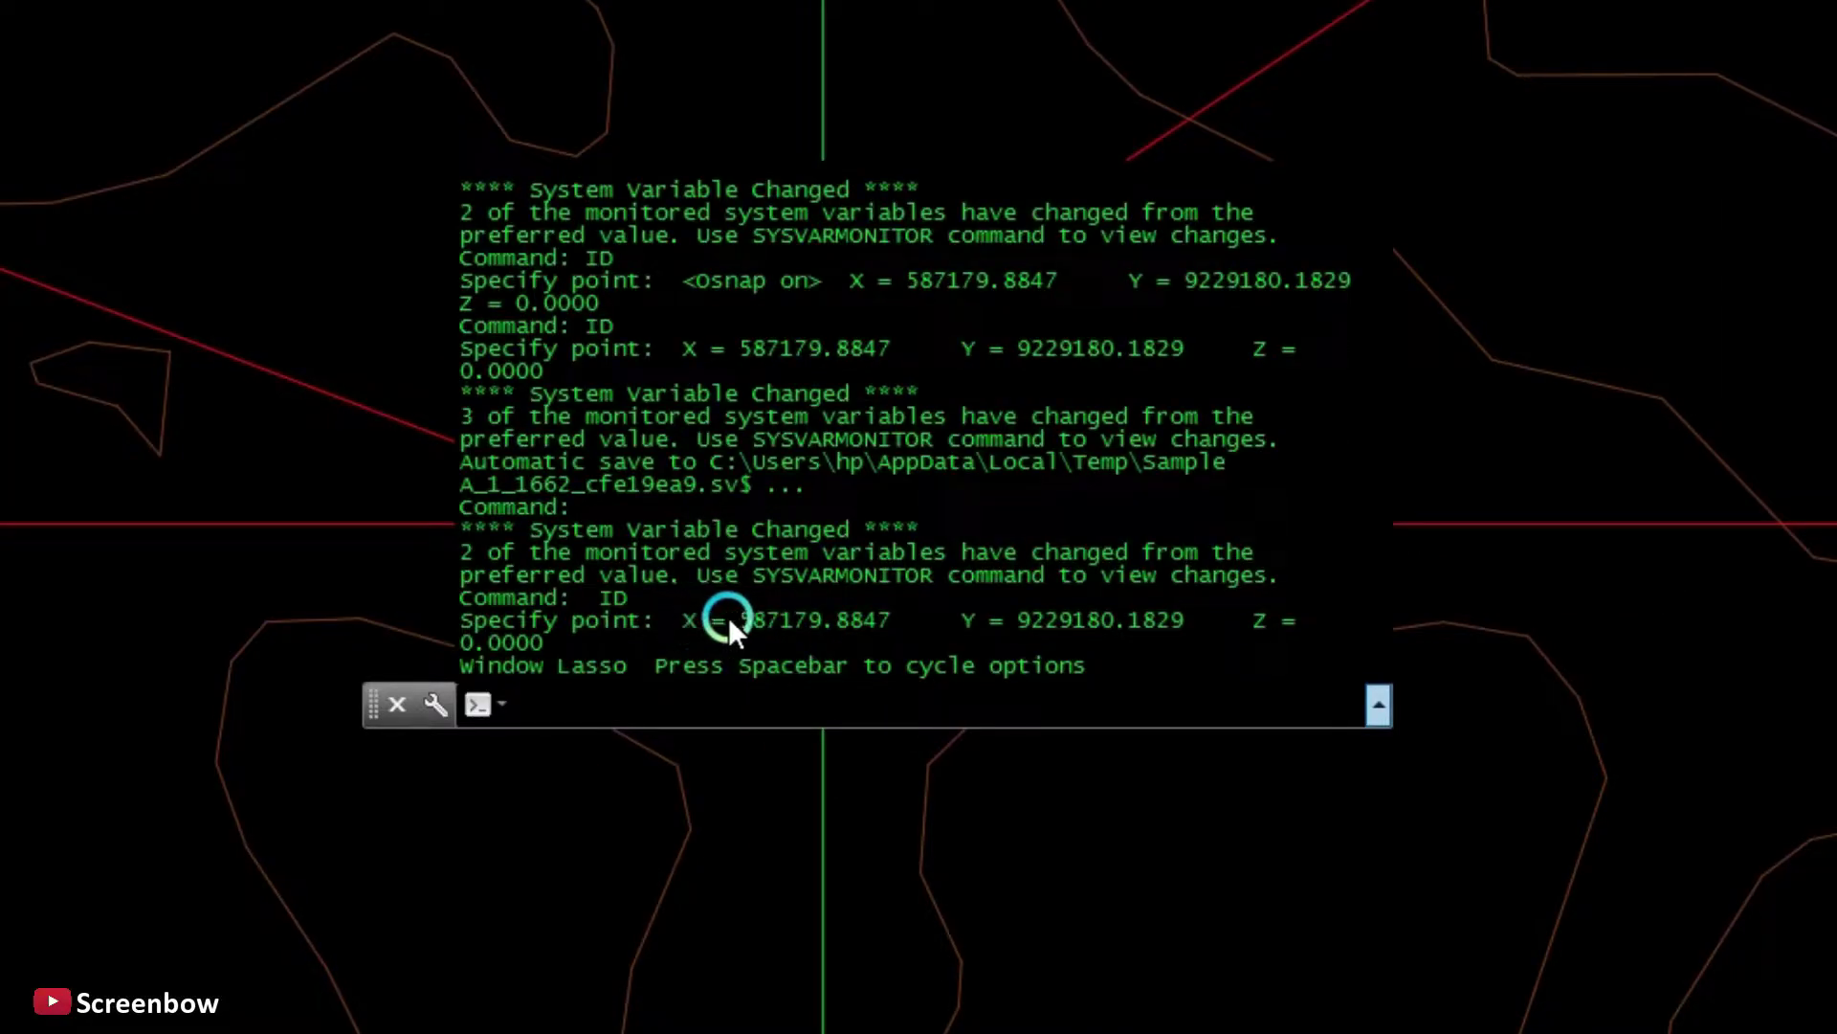
{"action": "left_click_drag", "start_coordinate": [727, 616], "coordinate": [887, 622]}
{"action": "right_click", "coordinate": [882, 620]}
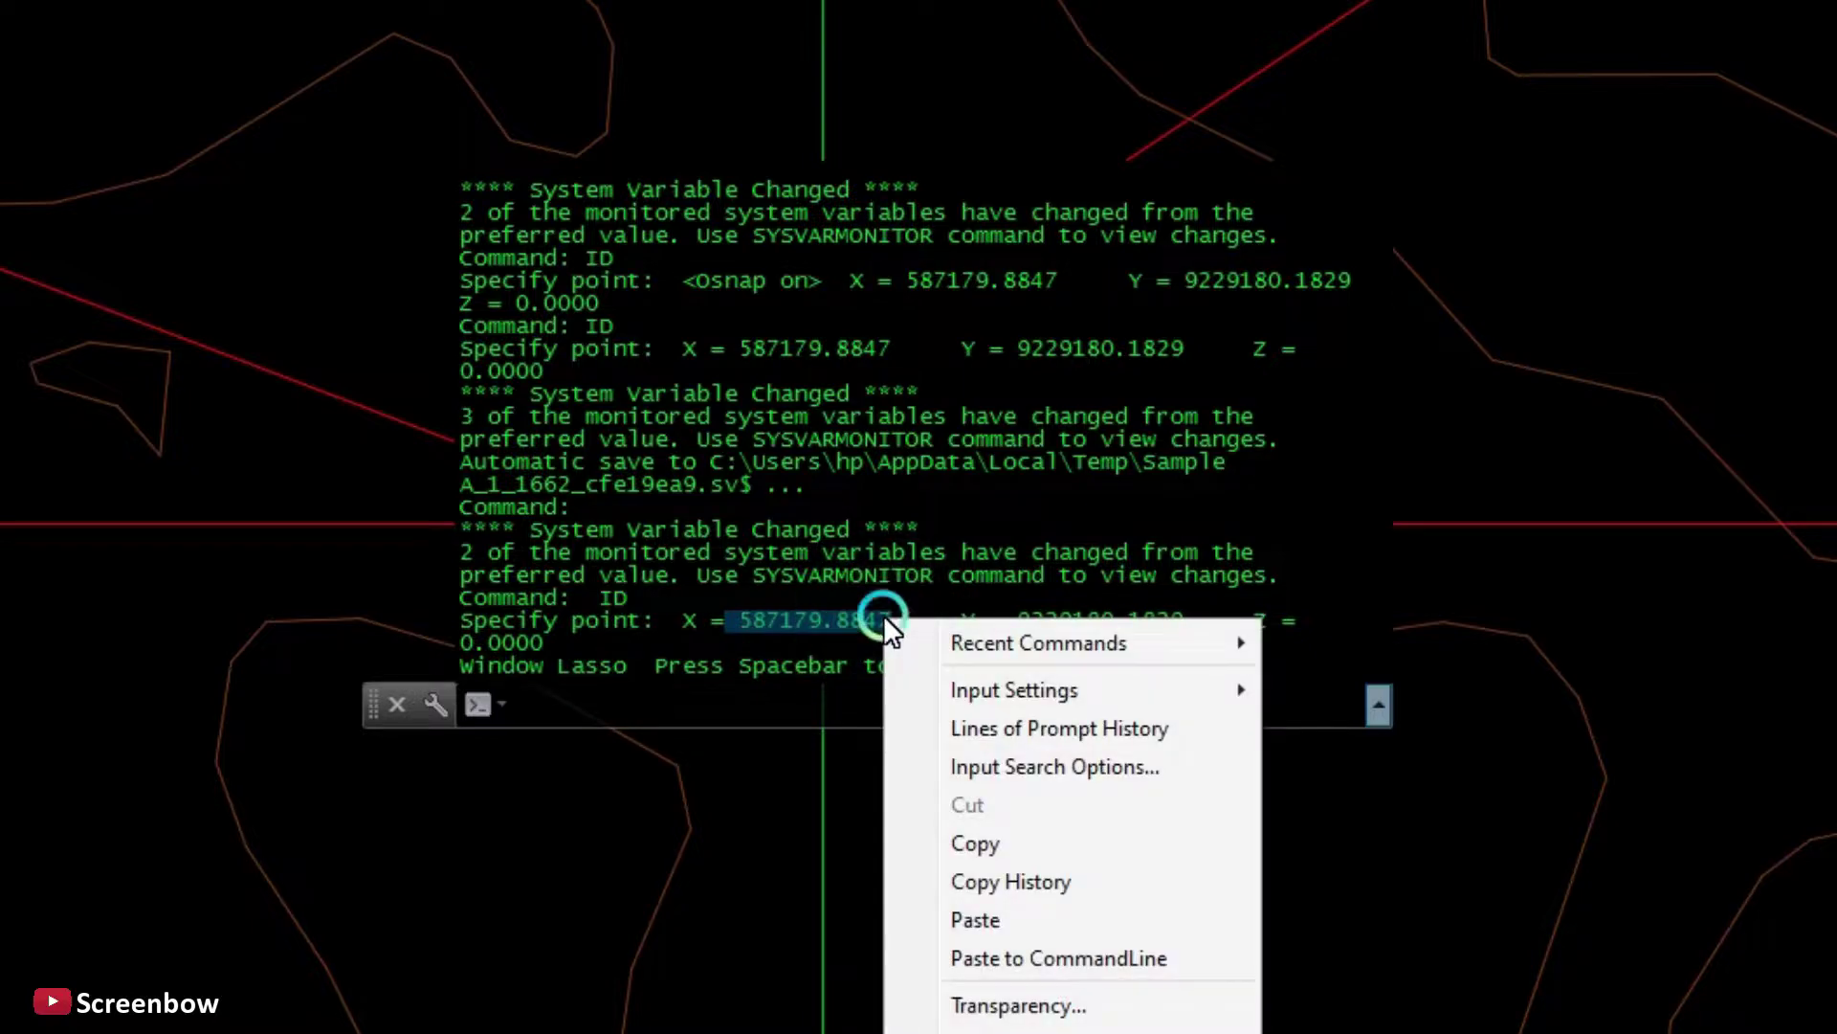
{"action": "left_click", "coordinate": [978, 842]}
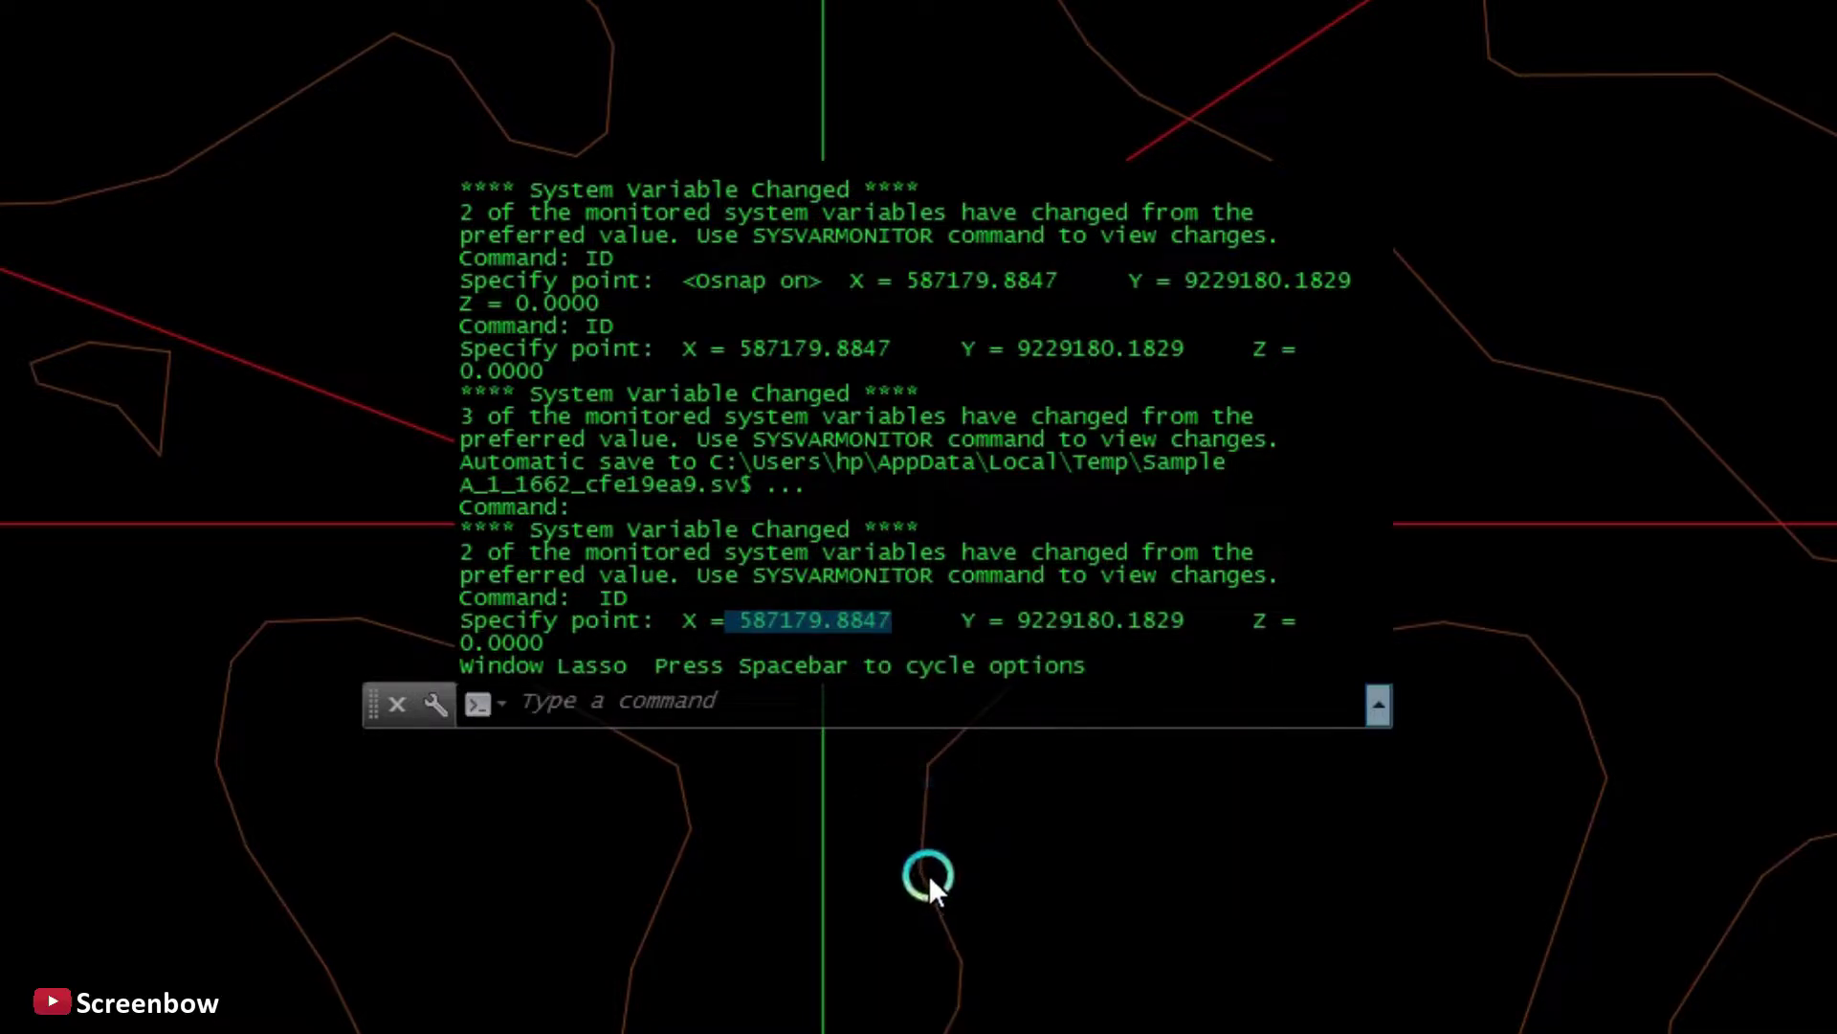
Check the placemark's Easting reads 587179.8847, then head back to Civil 3D.
{"action": "key", "text": "alt+Tab"}
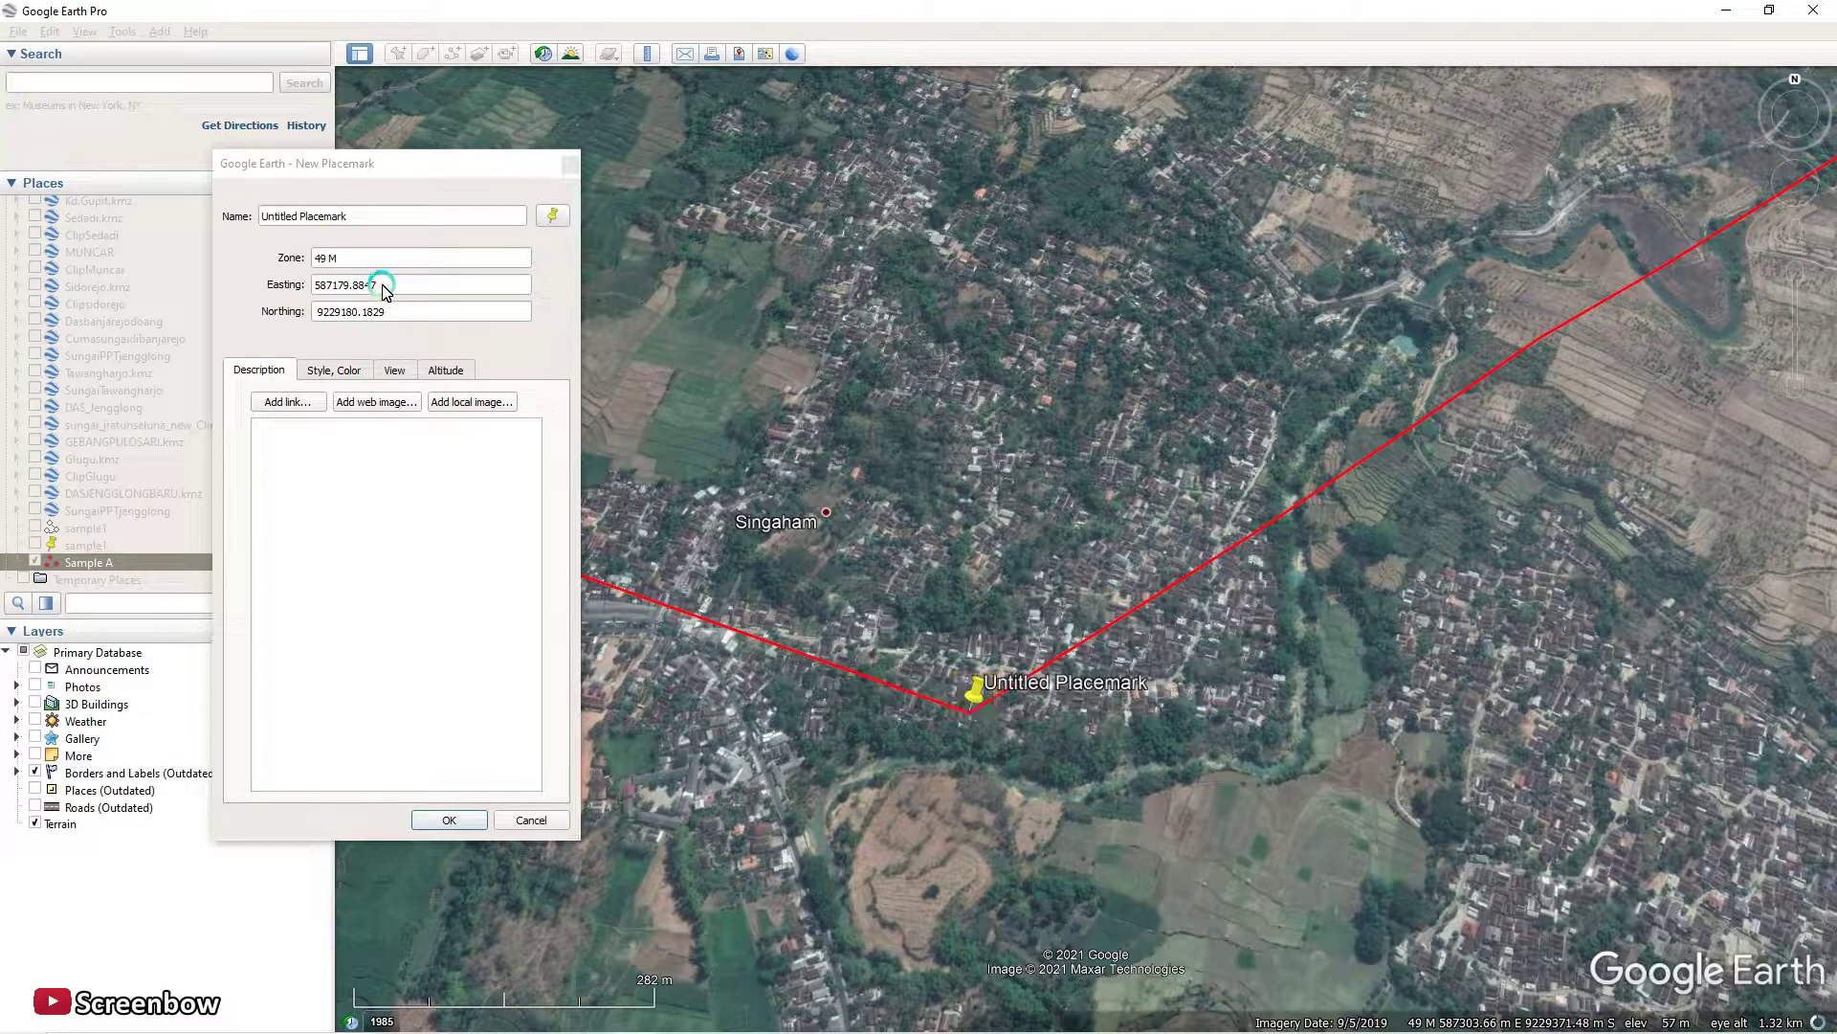
{"action": "double_click", "coordinate": [383, 290]}
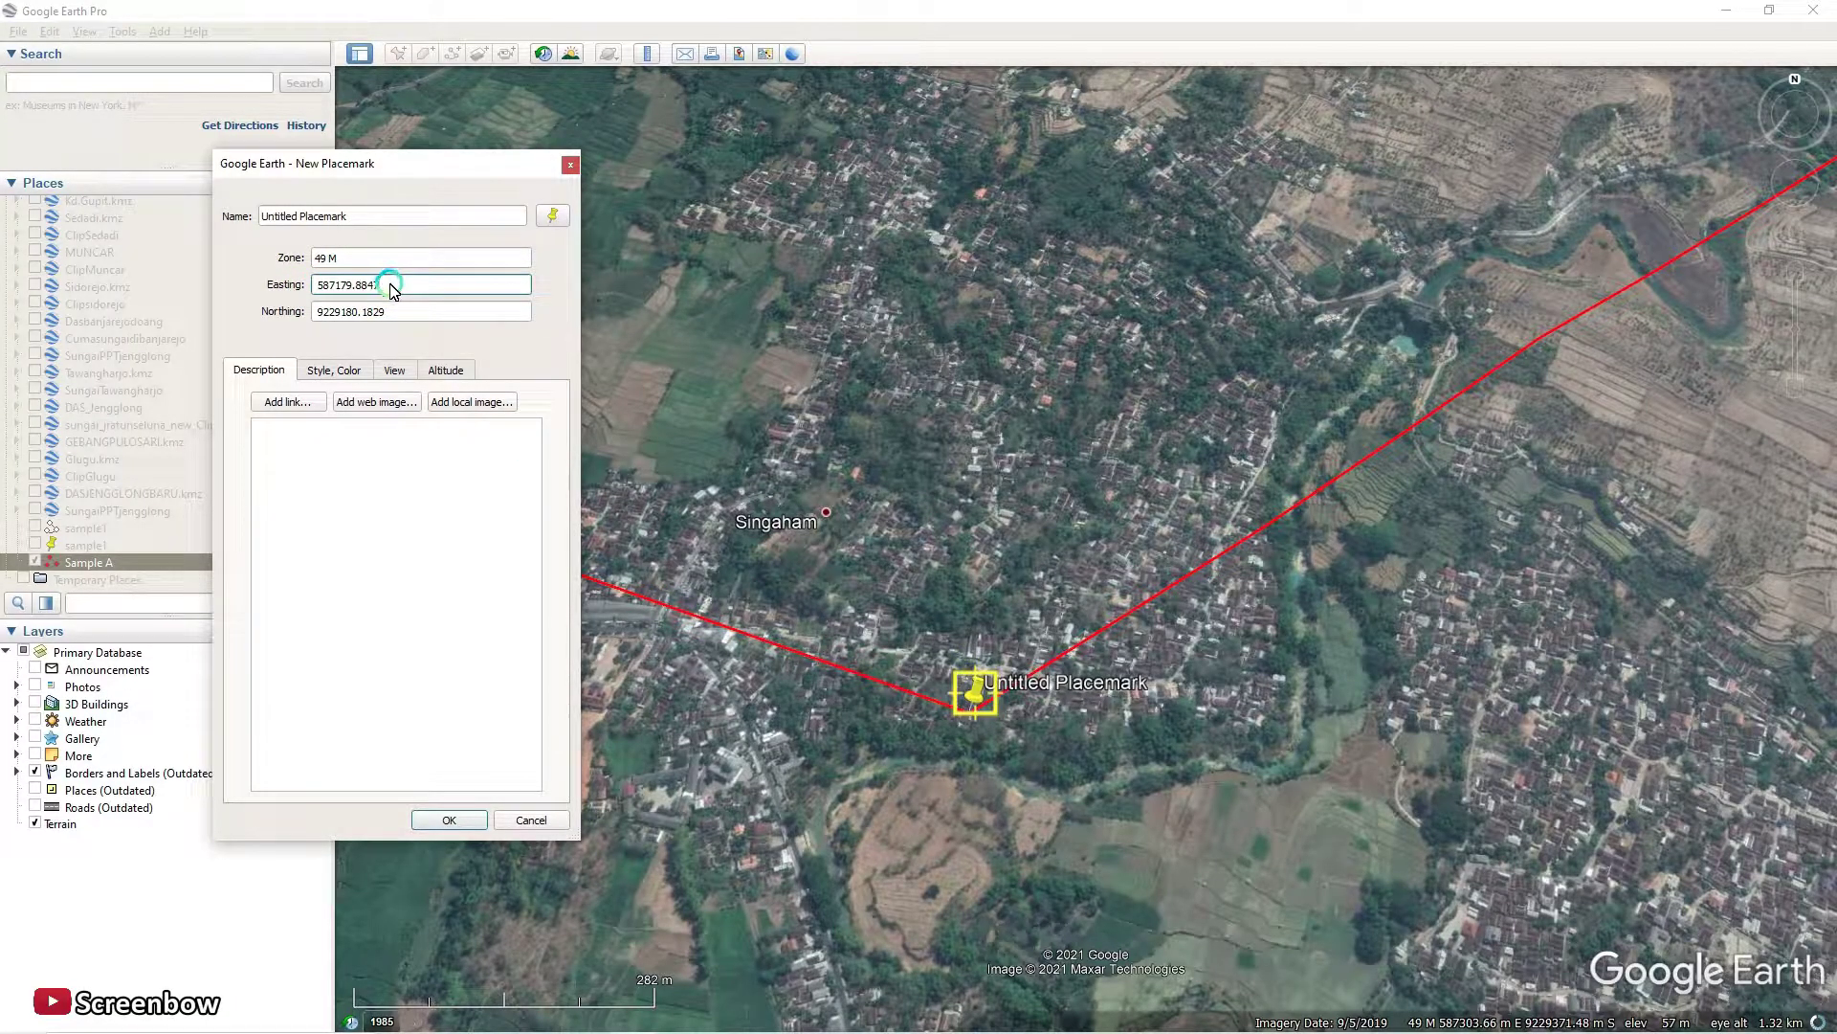
{"action": "mouse_move", "coordinate": [903, 1028]}
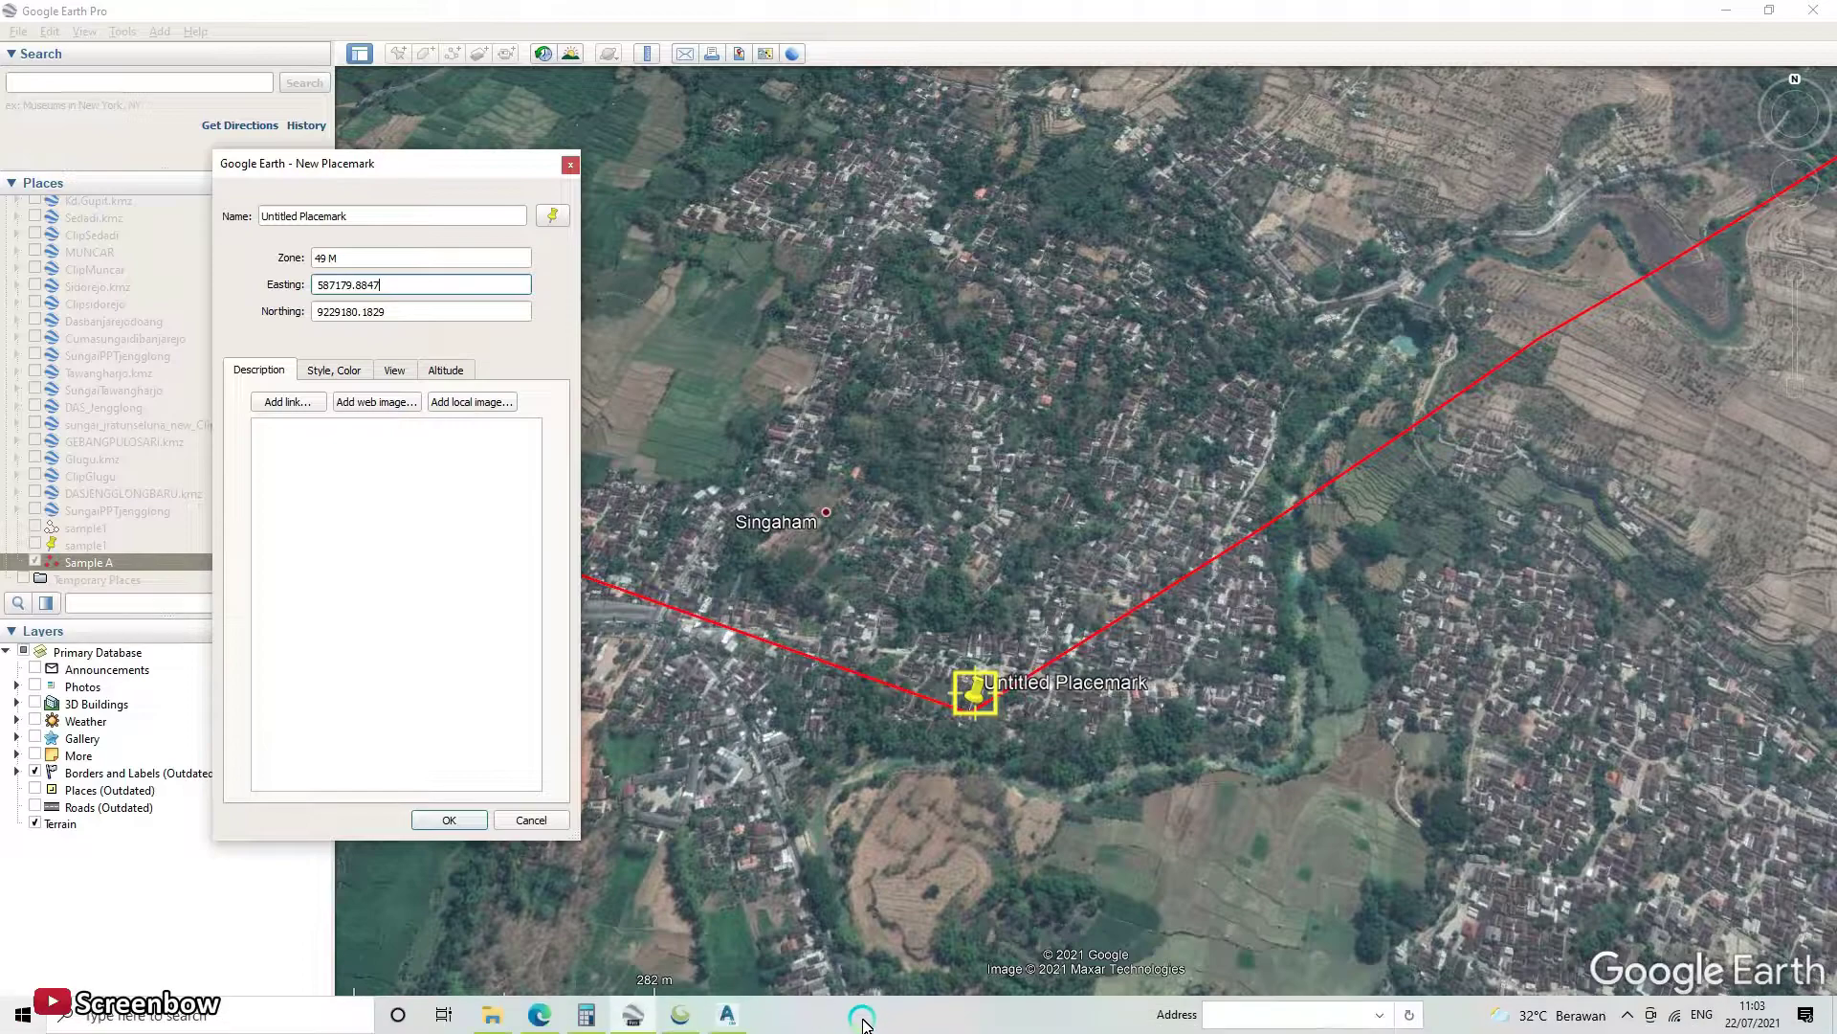
Copy the Y value 9229180.1829 from Civil 3D's ID output and return to Google Earth.
{"action": "left_click", "coordinate": [724, 1018]}
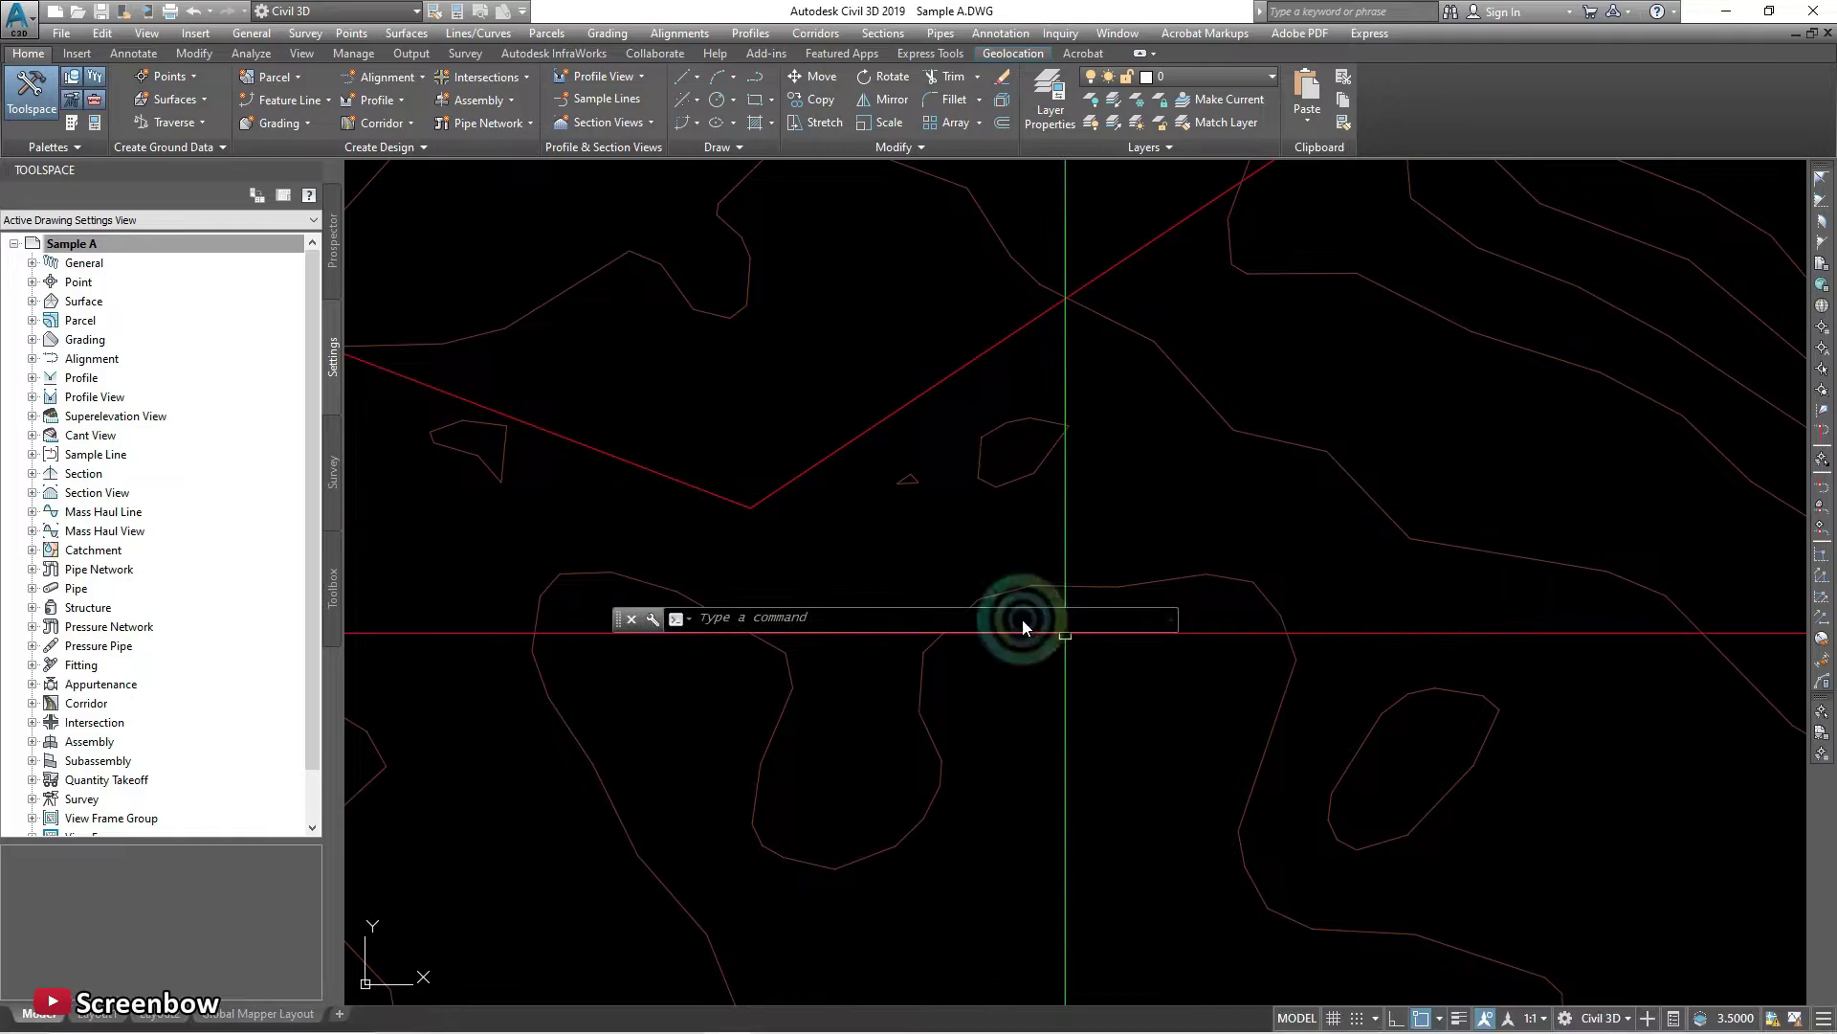
{"action": "left_click_drag", "start_coordinate": [978, 595], "coordinate": [975, 581]}
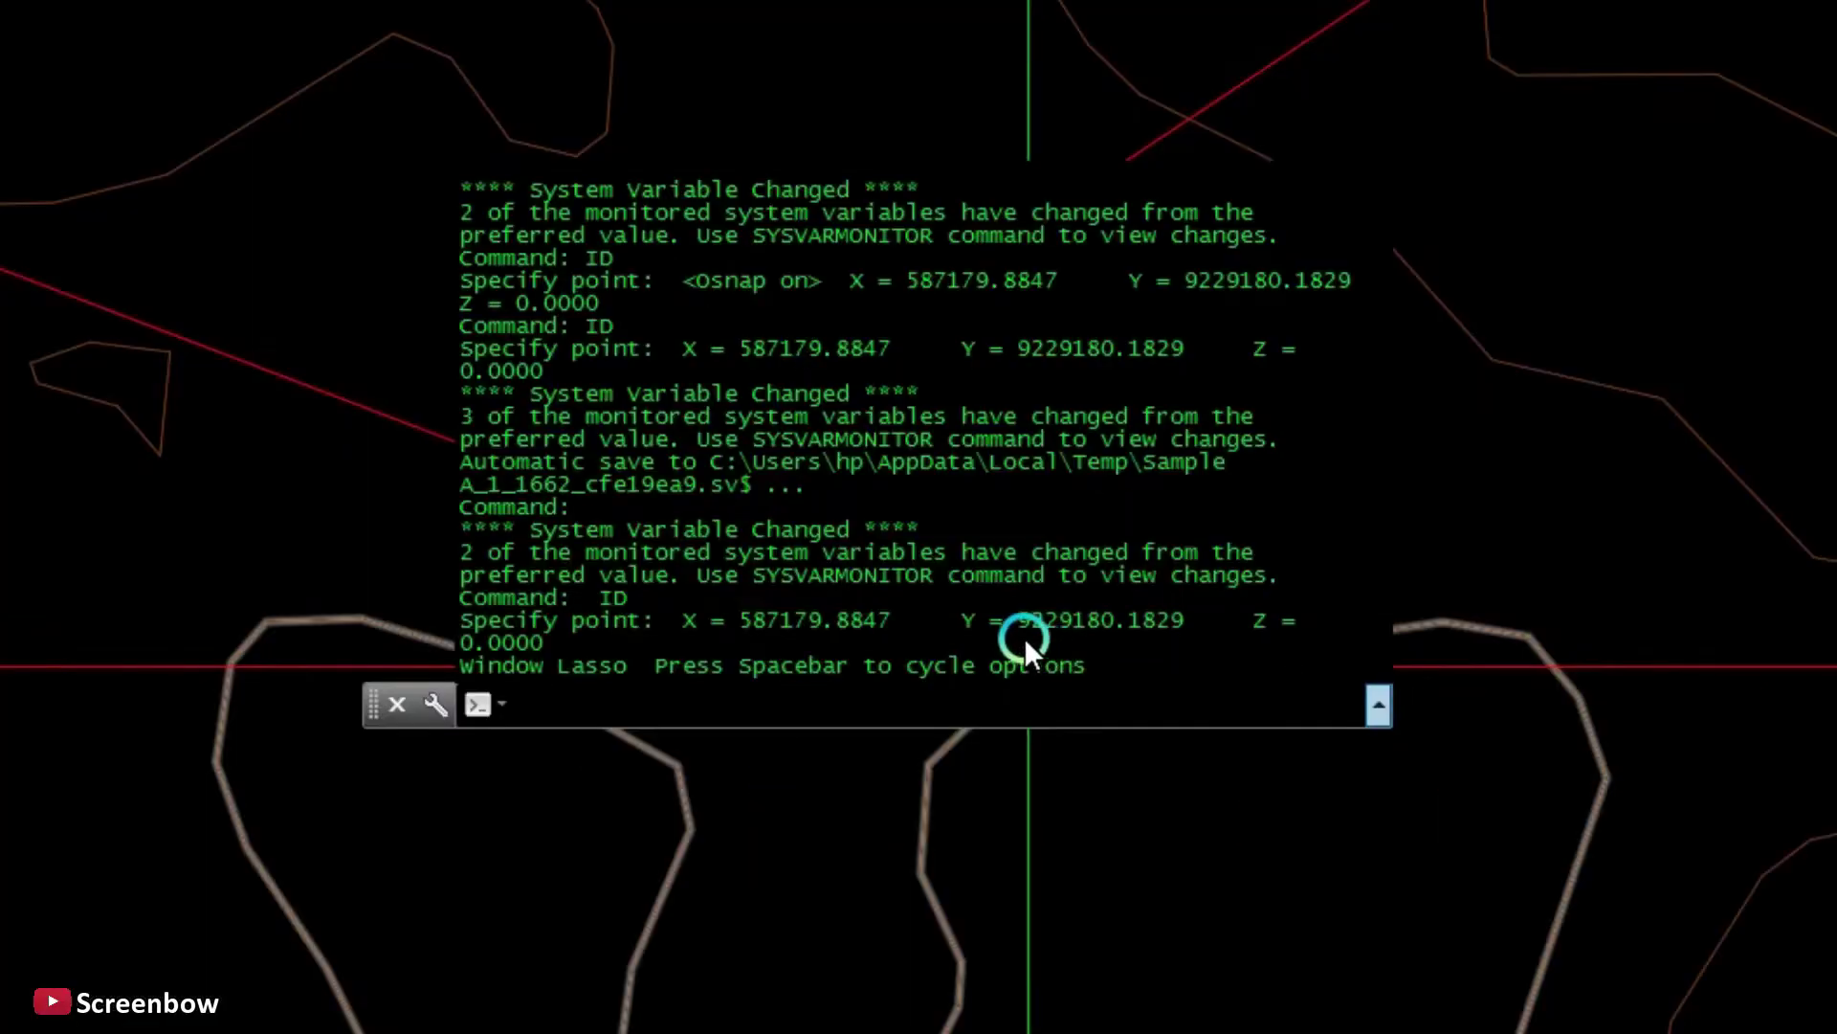
{"action": "left_click_drag", "start_coordinate": [1025, 639], "coordinate": [1025, 631]}
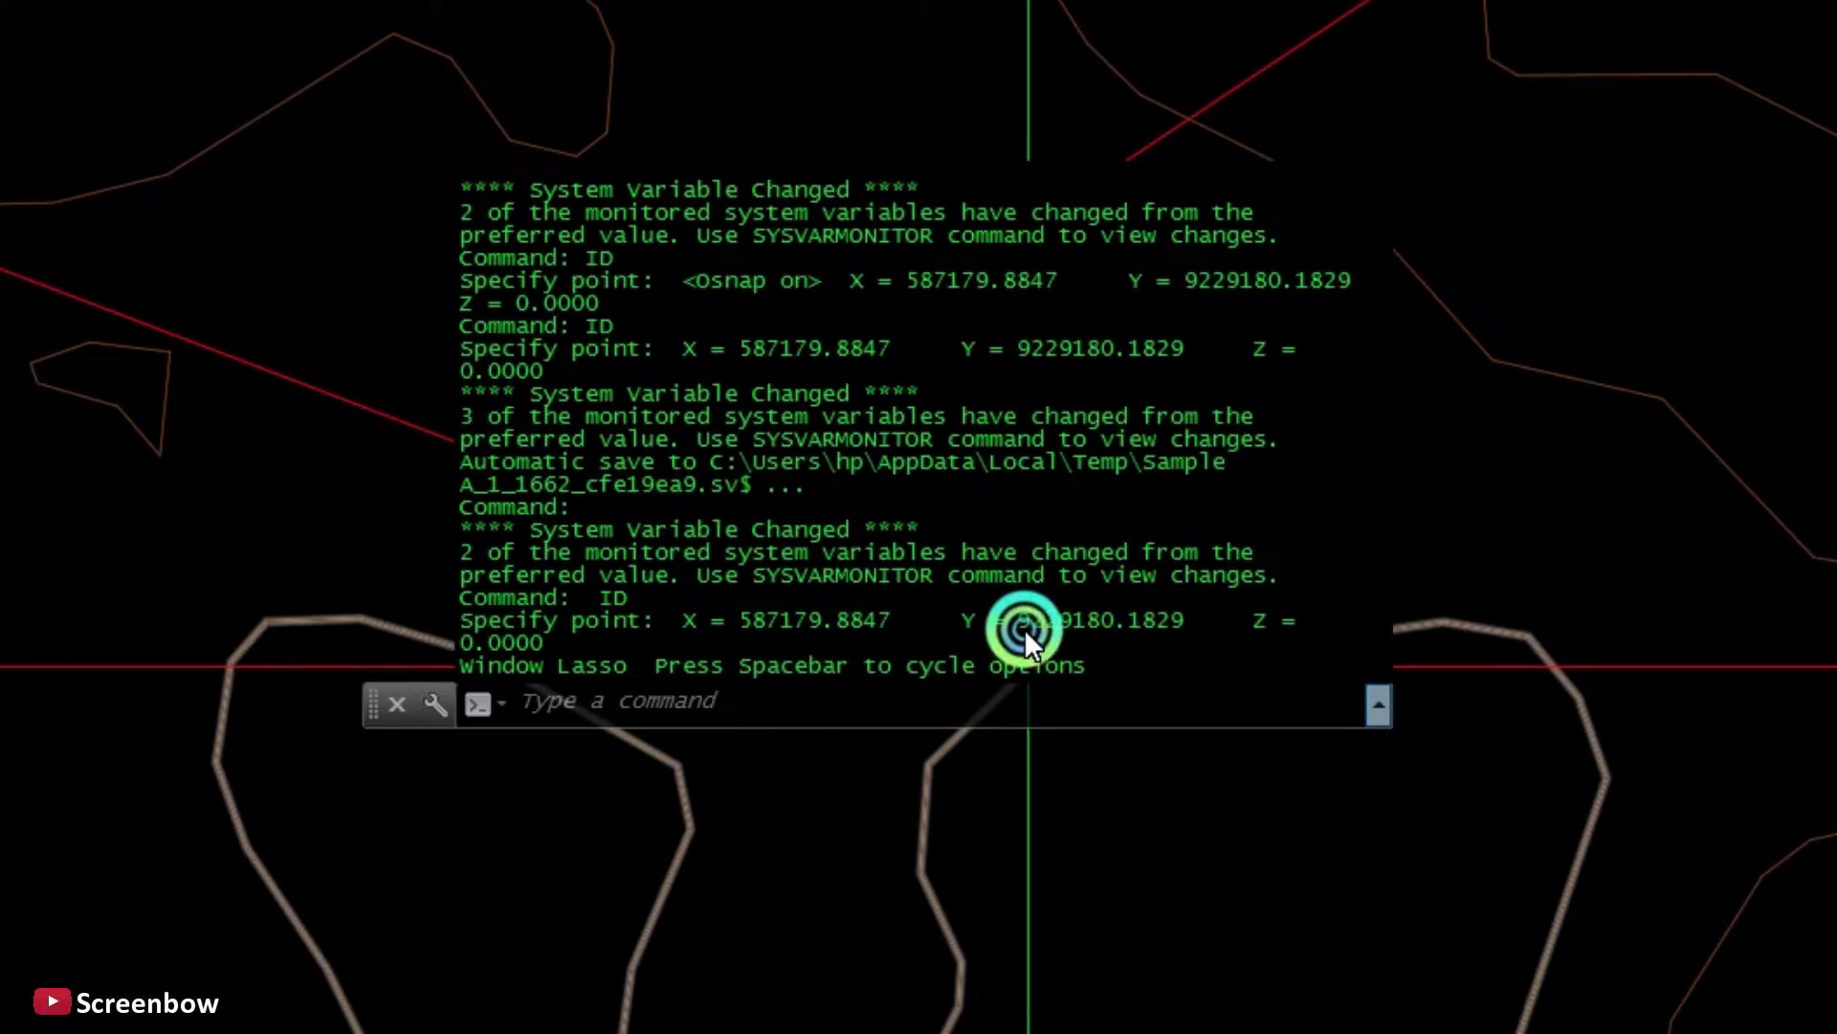
{"action": "right_click", "coordinate": [1170, 625]}
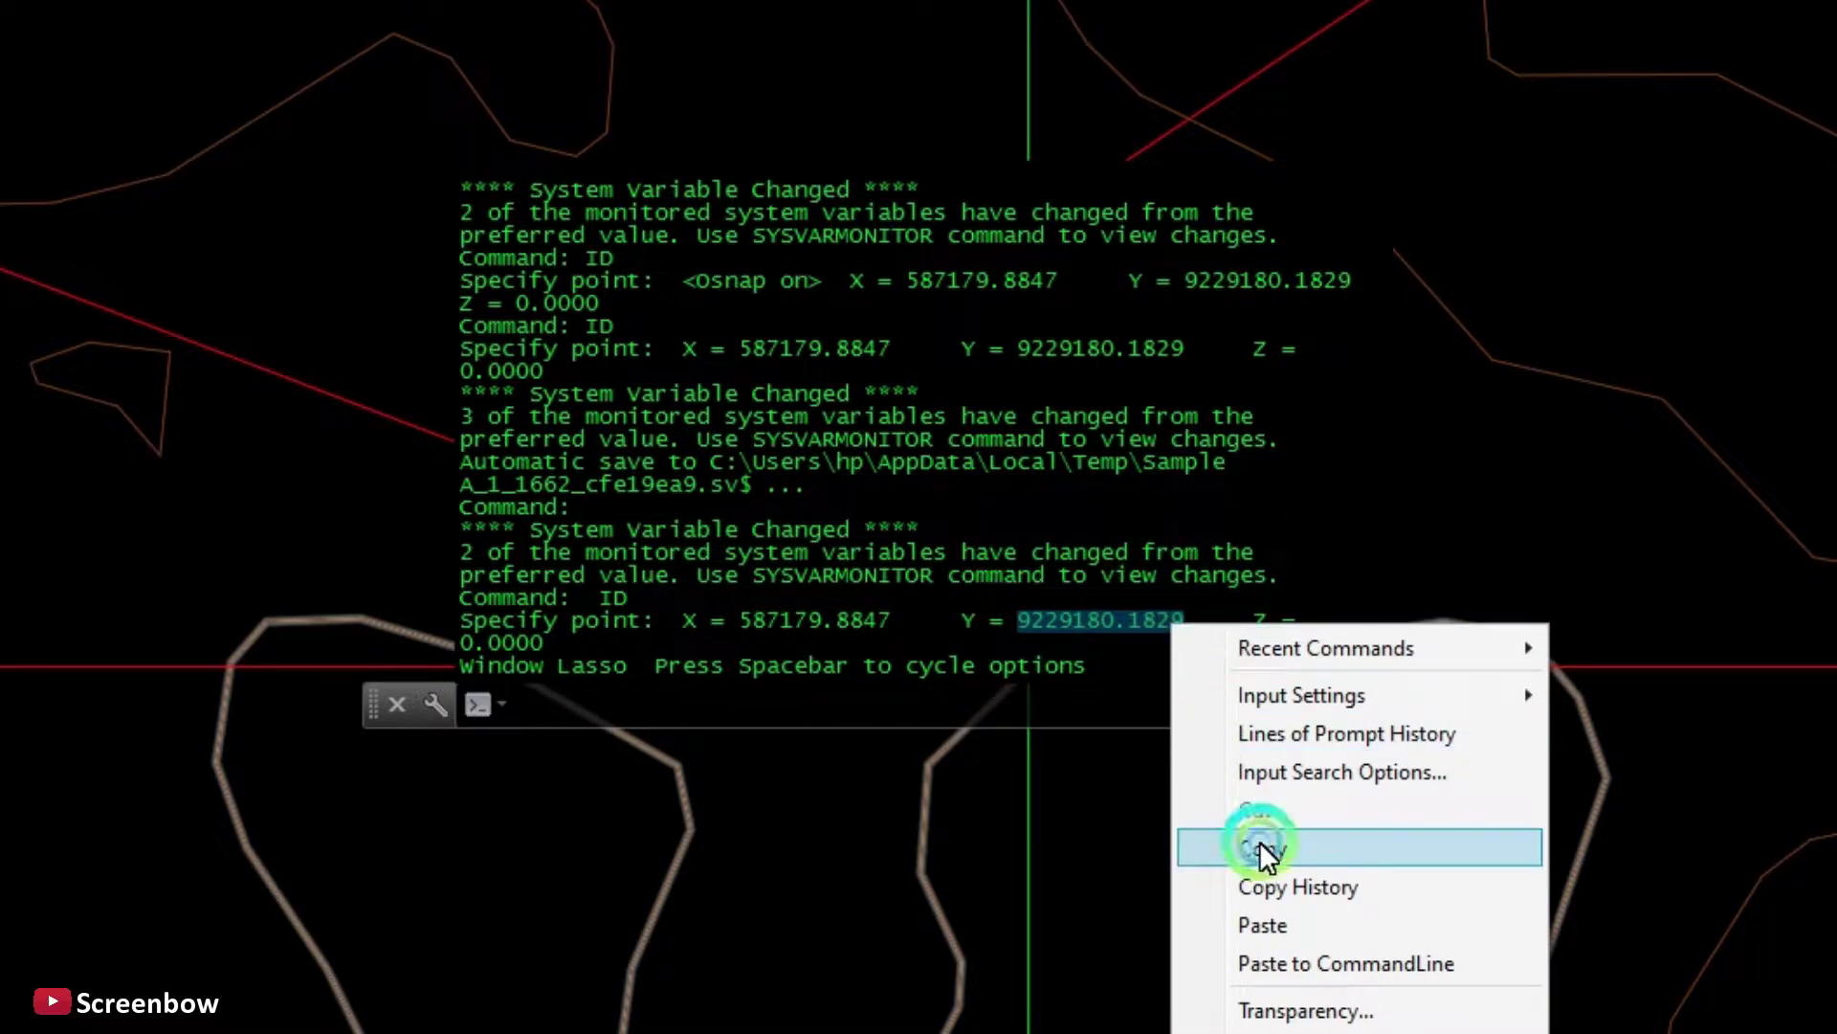
{"action": "left_click", "coordinate": [1259, 846]}
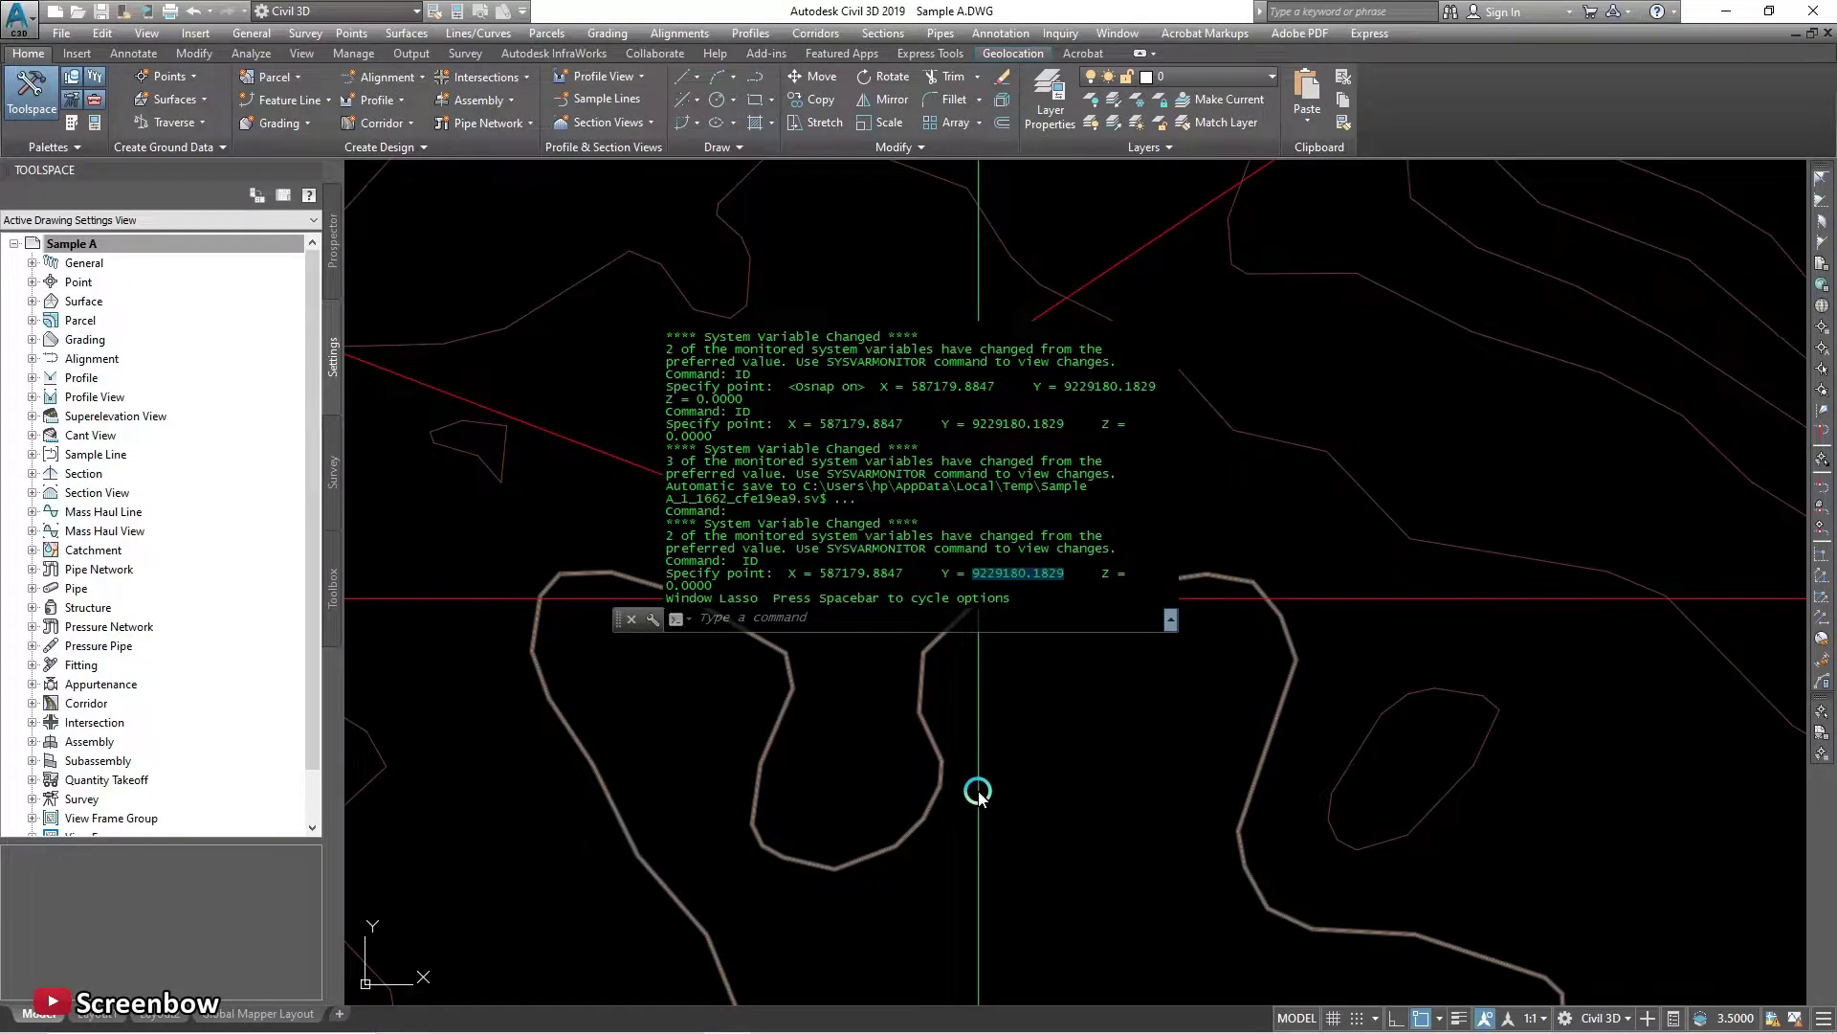
{"action": "key", "text": "alt+Tab"}
Paste 9229180.1829 into the placemark's Northing field.
{"action": "triple_click", "coordinate": [410, 319]}
{"action": "key", "text": "ctrl+v"}
{"action": "triple_click", "coordinate": [353, 316]}
{"action": "right_click", "coordinate": [388, 319]}
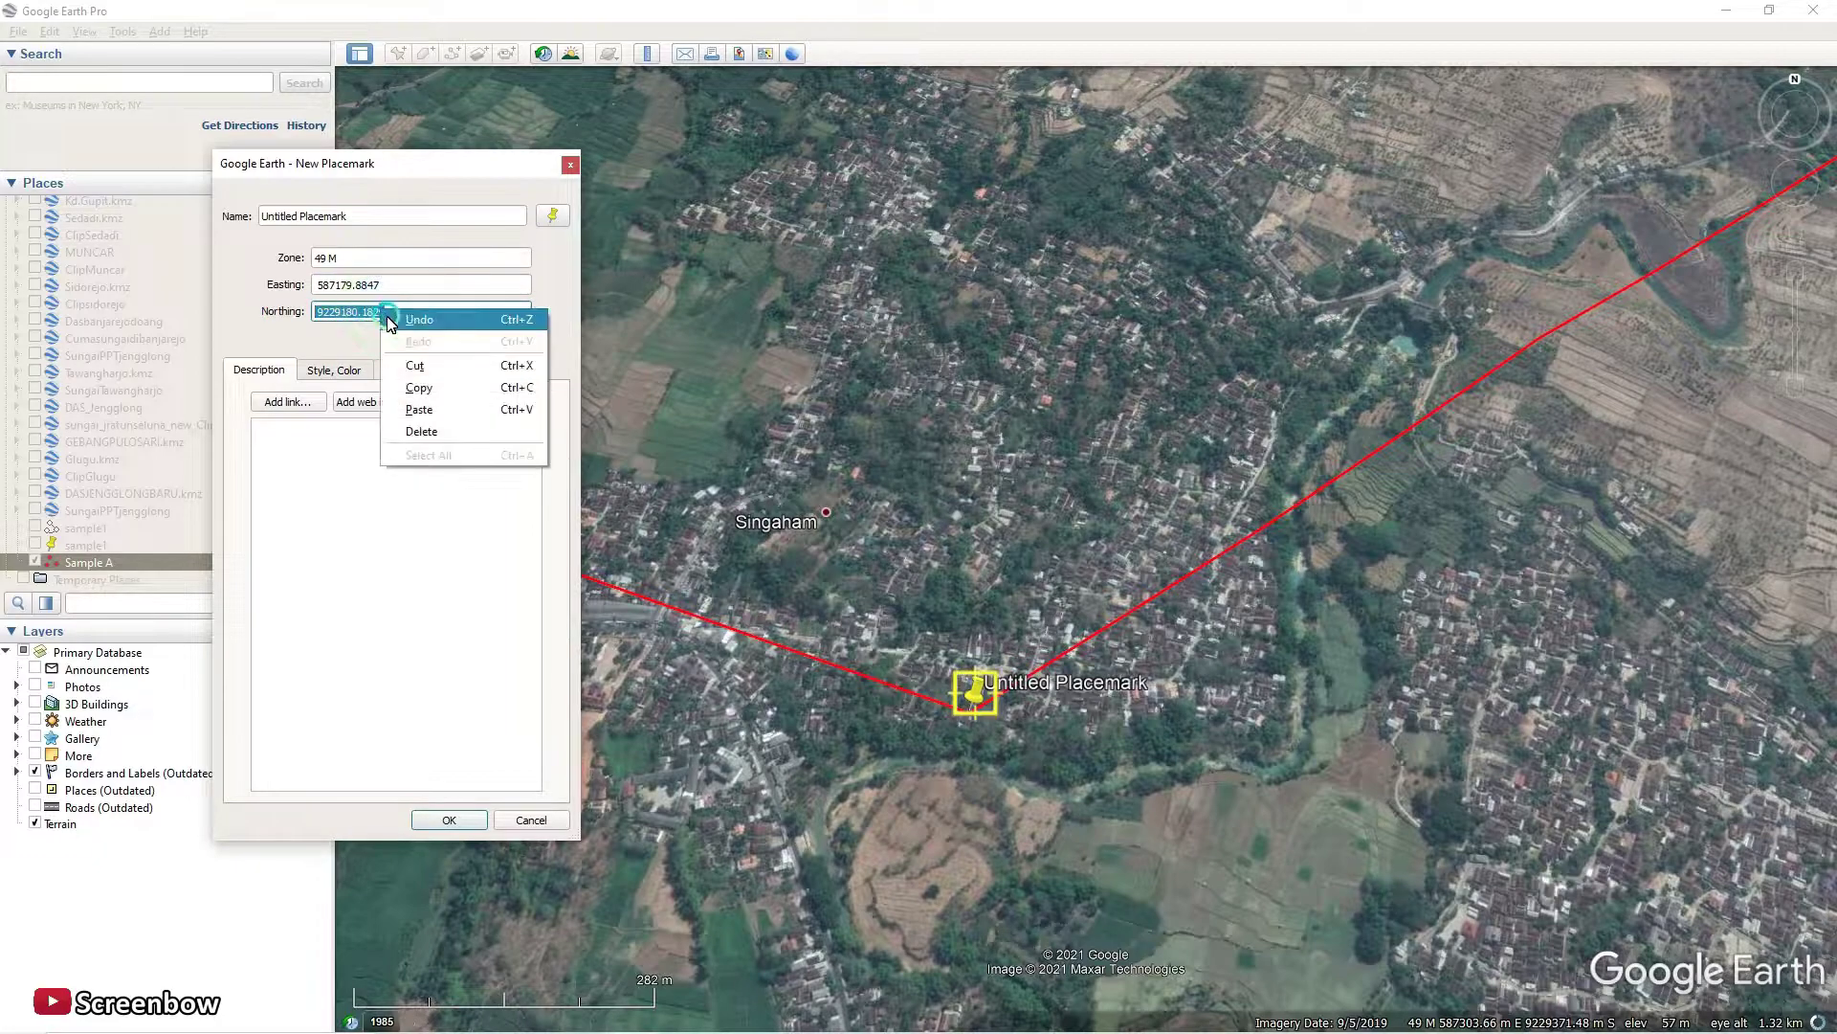
{"action": "left_click", "coordinate": [429, 409]}
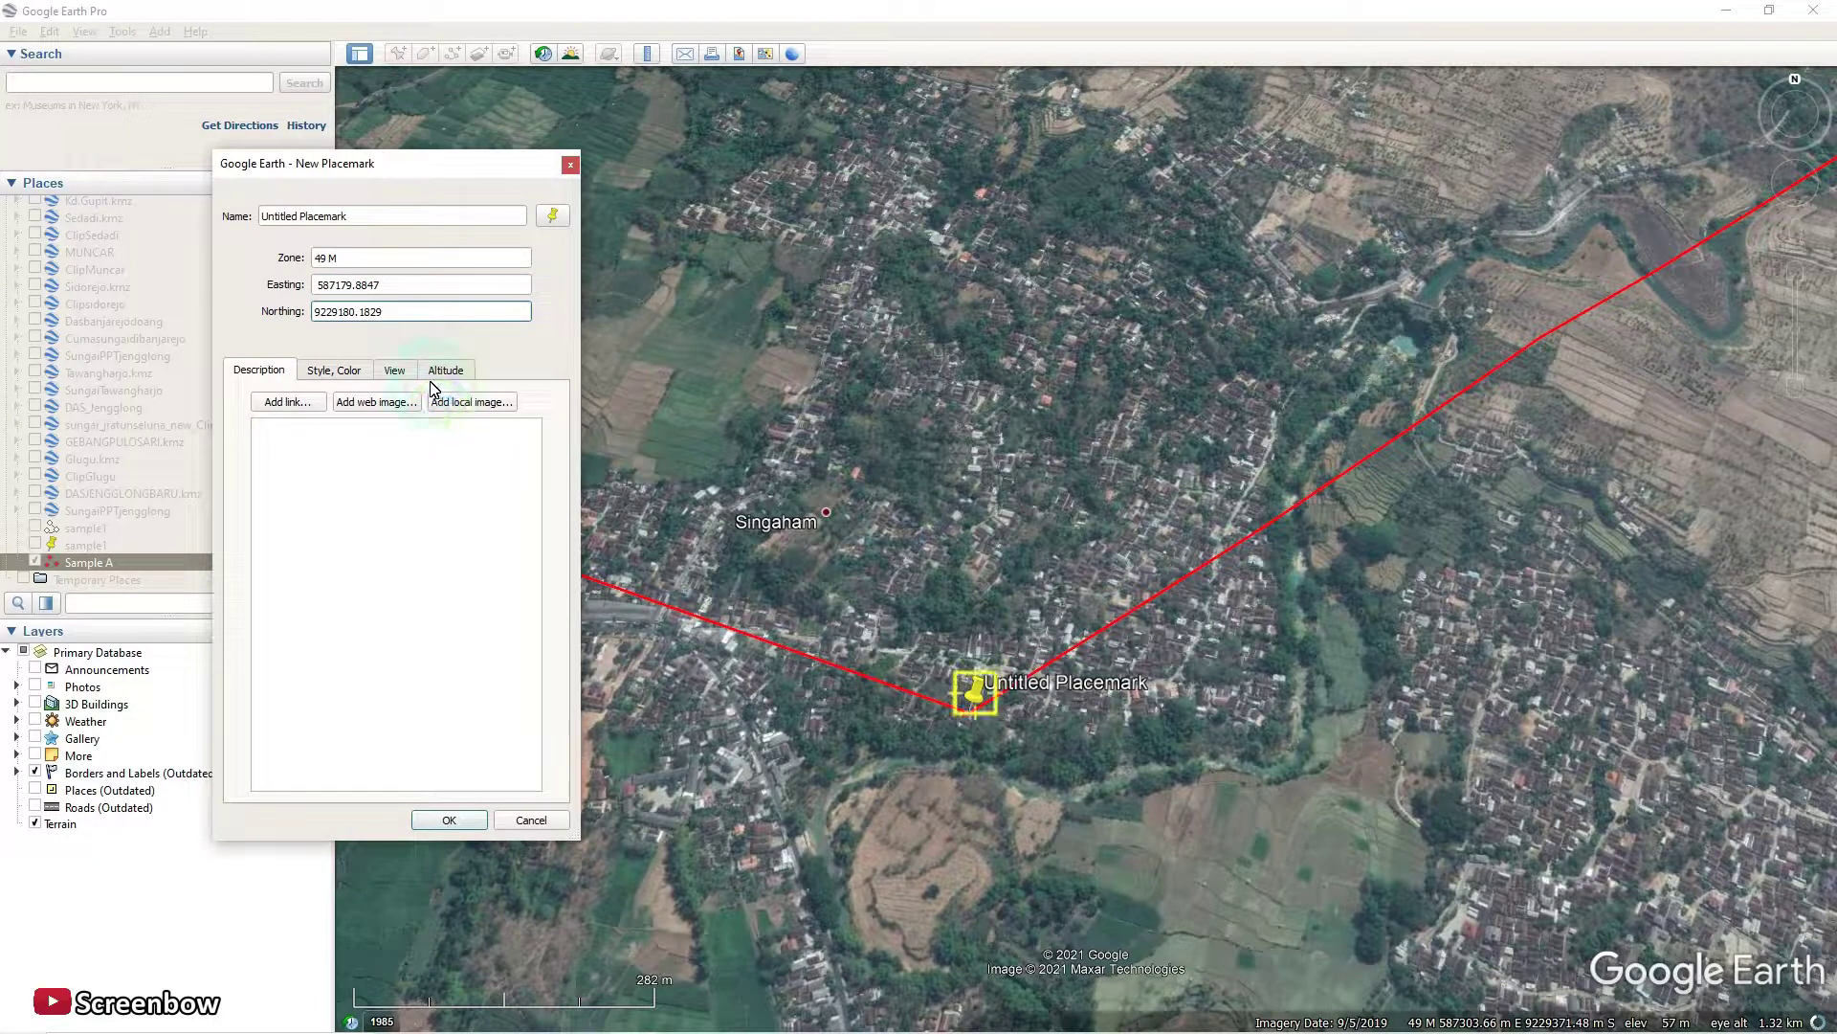
{"action": "left_click", "coordinate": [447, 265]}
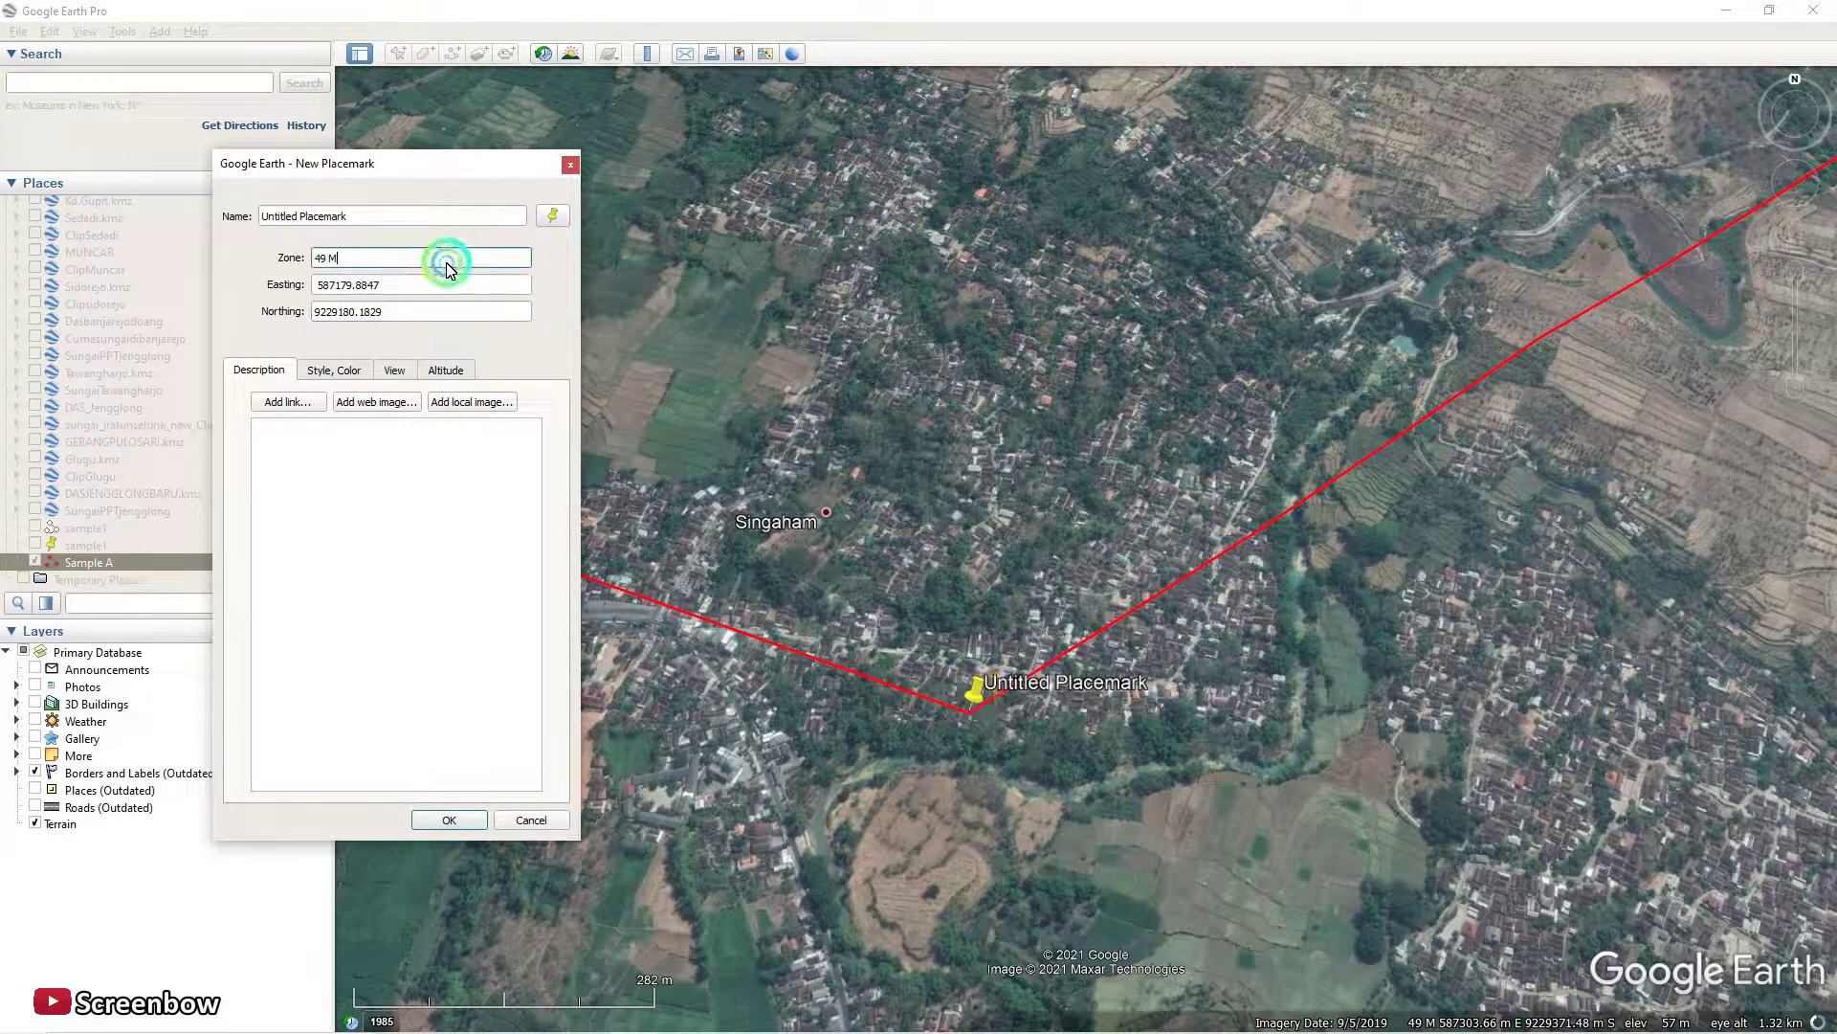
Zoom and tilt the map to confirm the pin sits on the red line's bend.
{"action": "scroll", "coordinate": [974, 741], "scroll_direction": "up", "scroll_amount": 5}
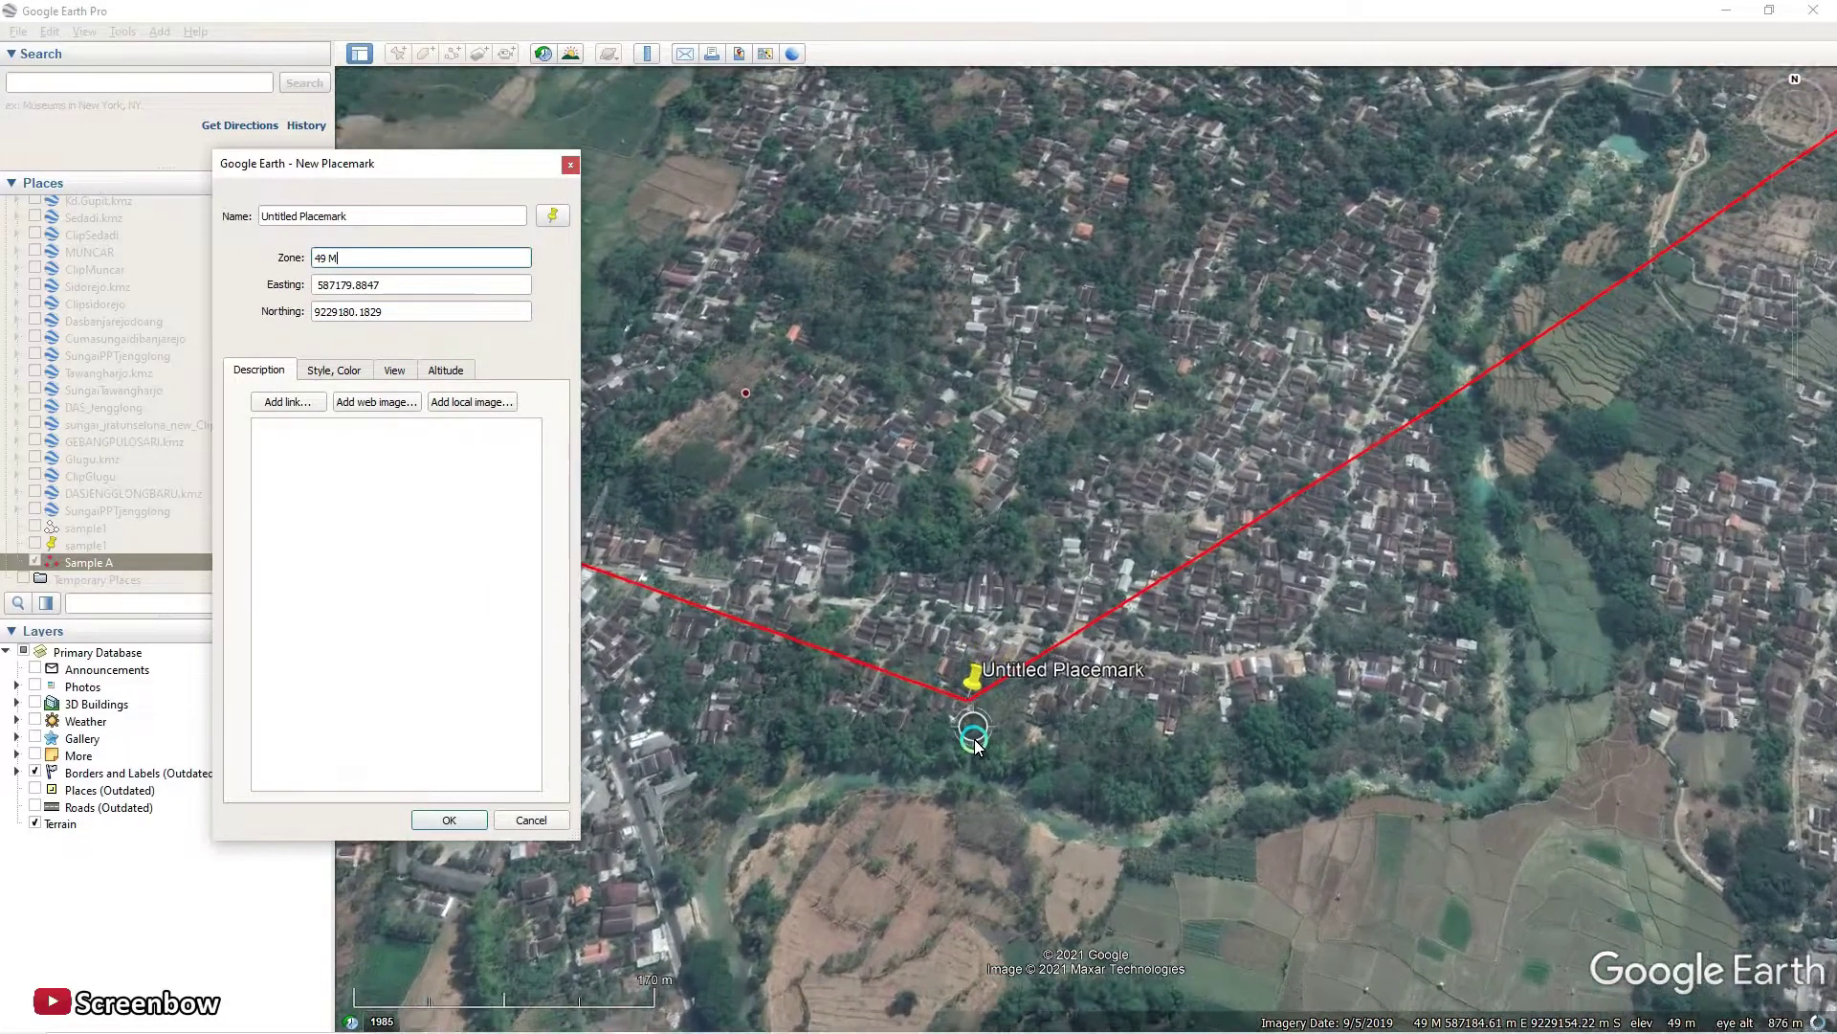
{"action": "scroll", "coordinate": [991, 697], "scroll_direction": "up", "scroll_amount": 3}
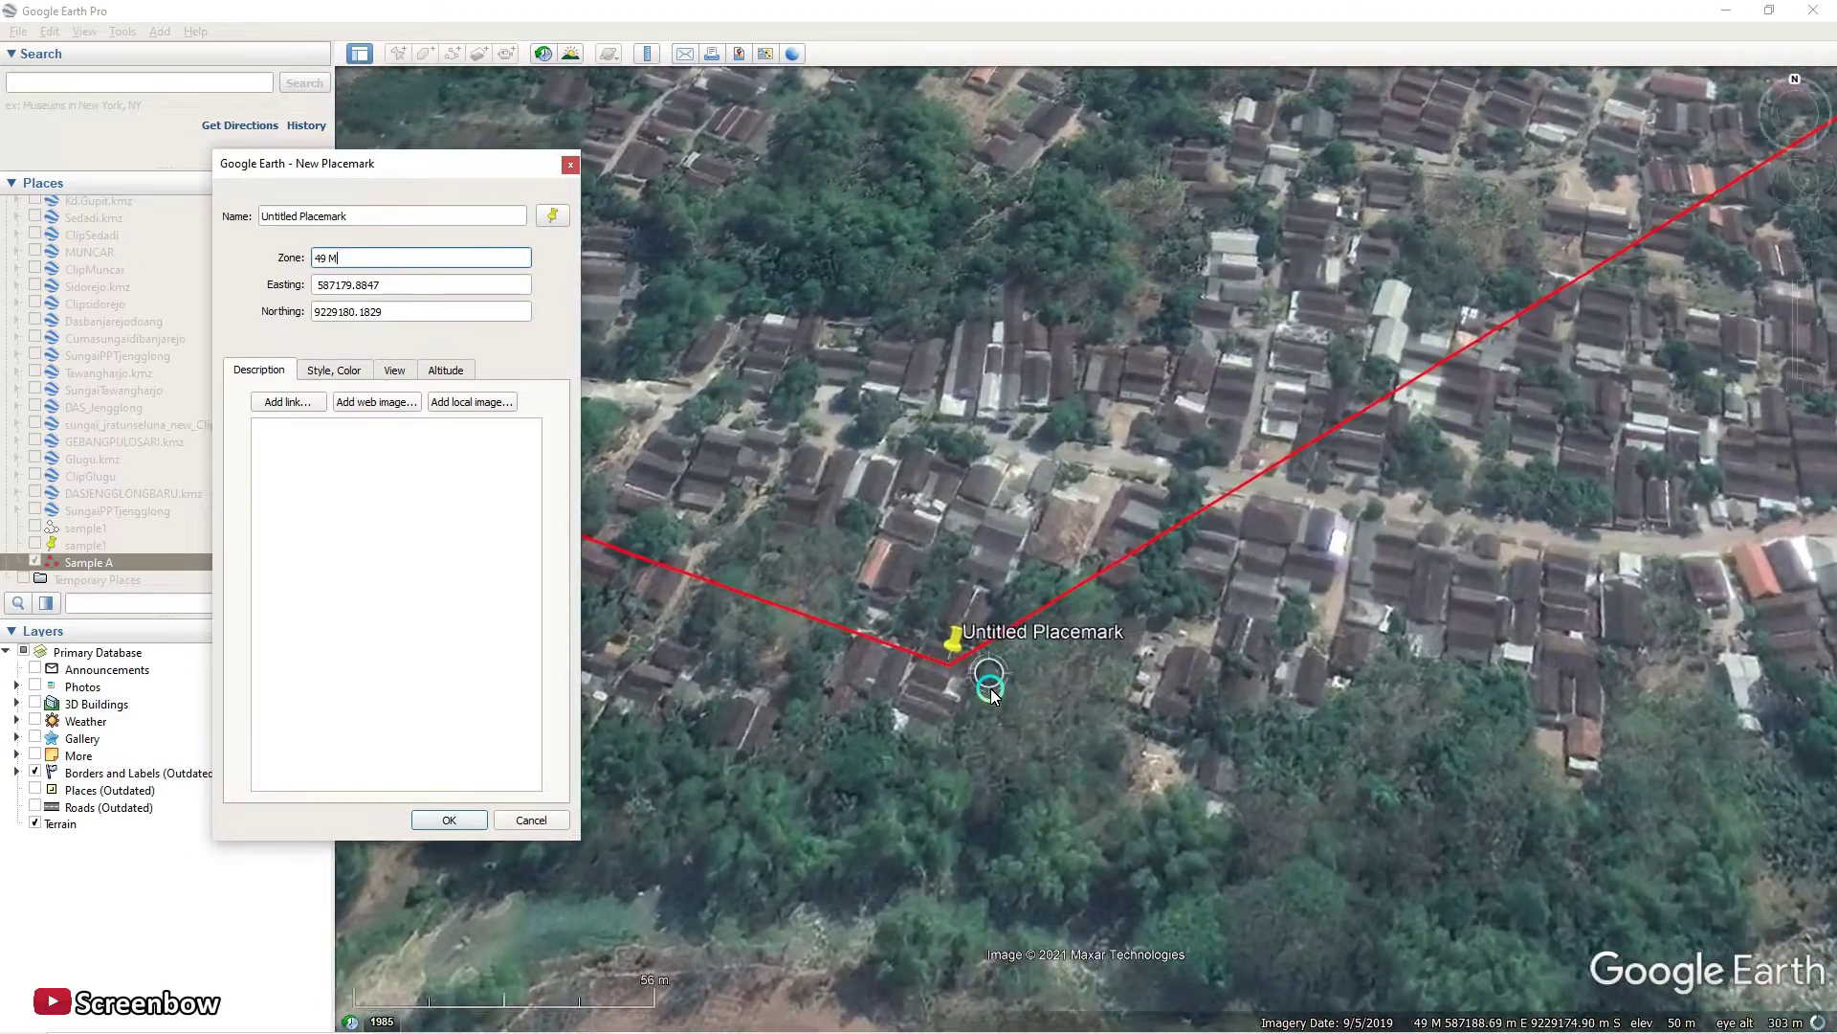
{"action": "scroll", "coordinate": [962, 708], "scroll_direction": "up", "scroll_amount": 2}
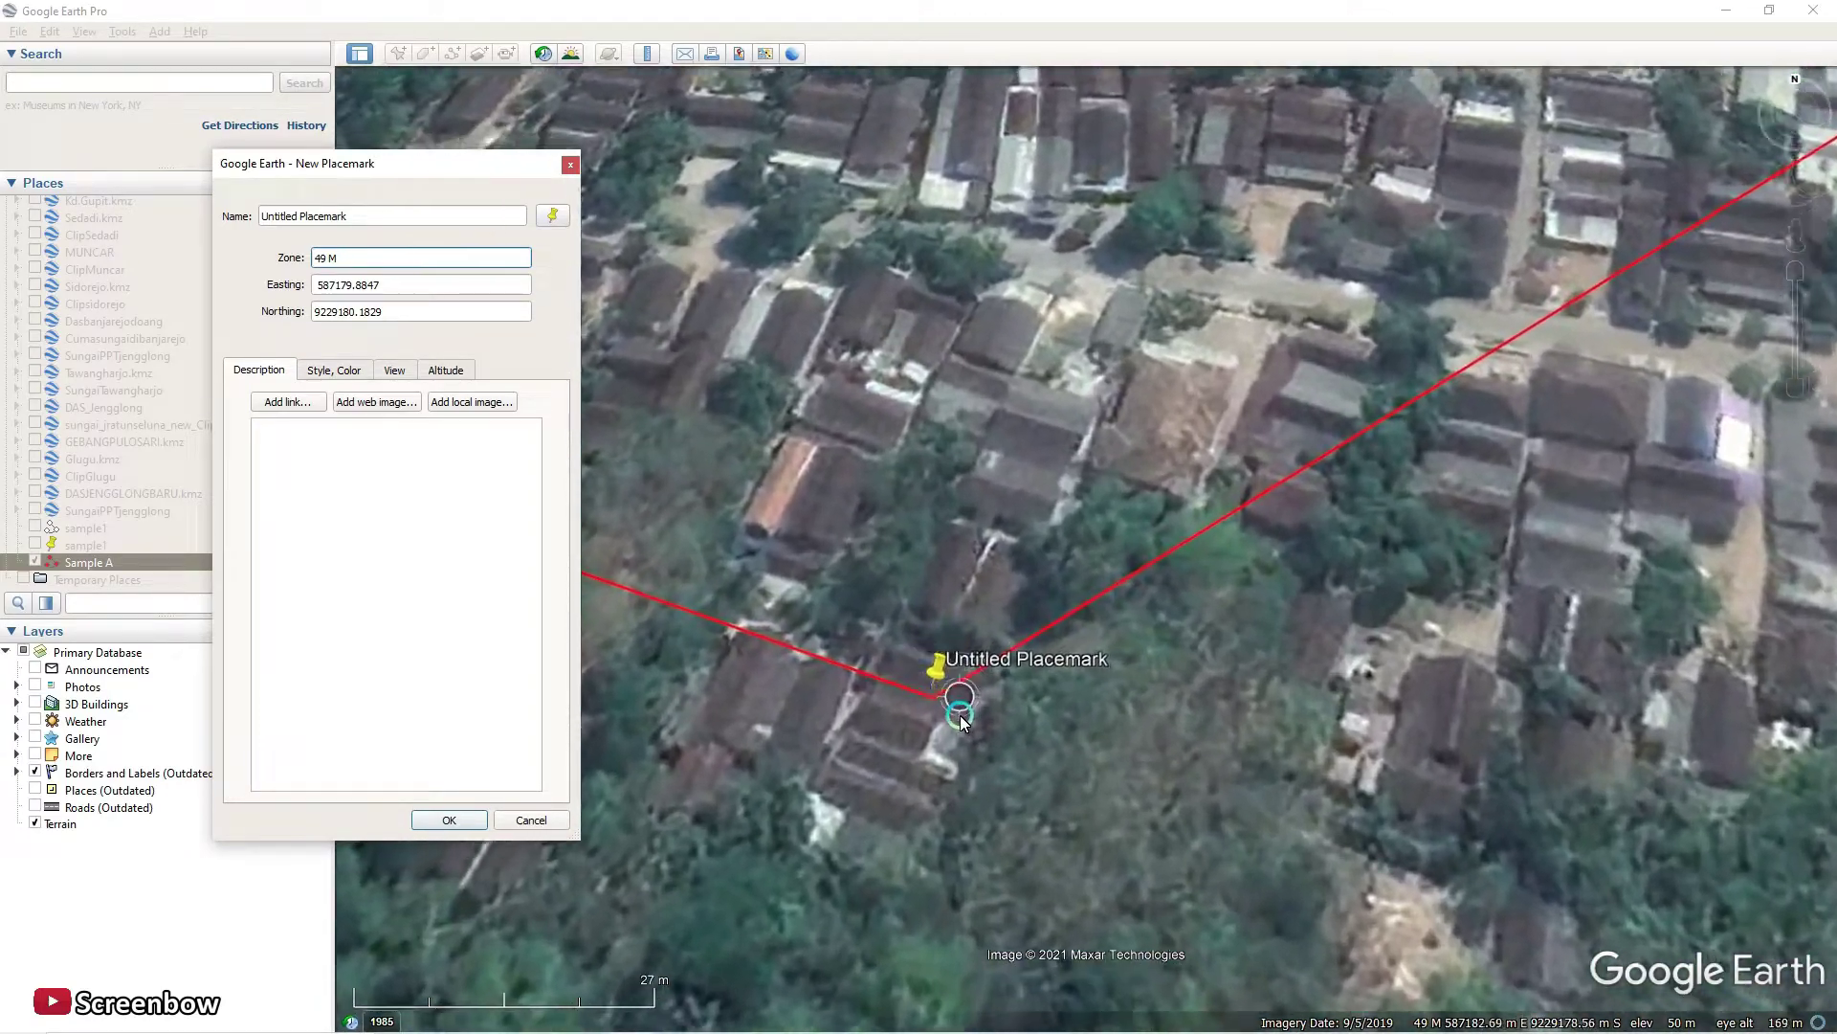
{"action": "scroll", "coordinate": [958, 722], "scroll_direction": "up", "scroll_amount": 1}
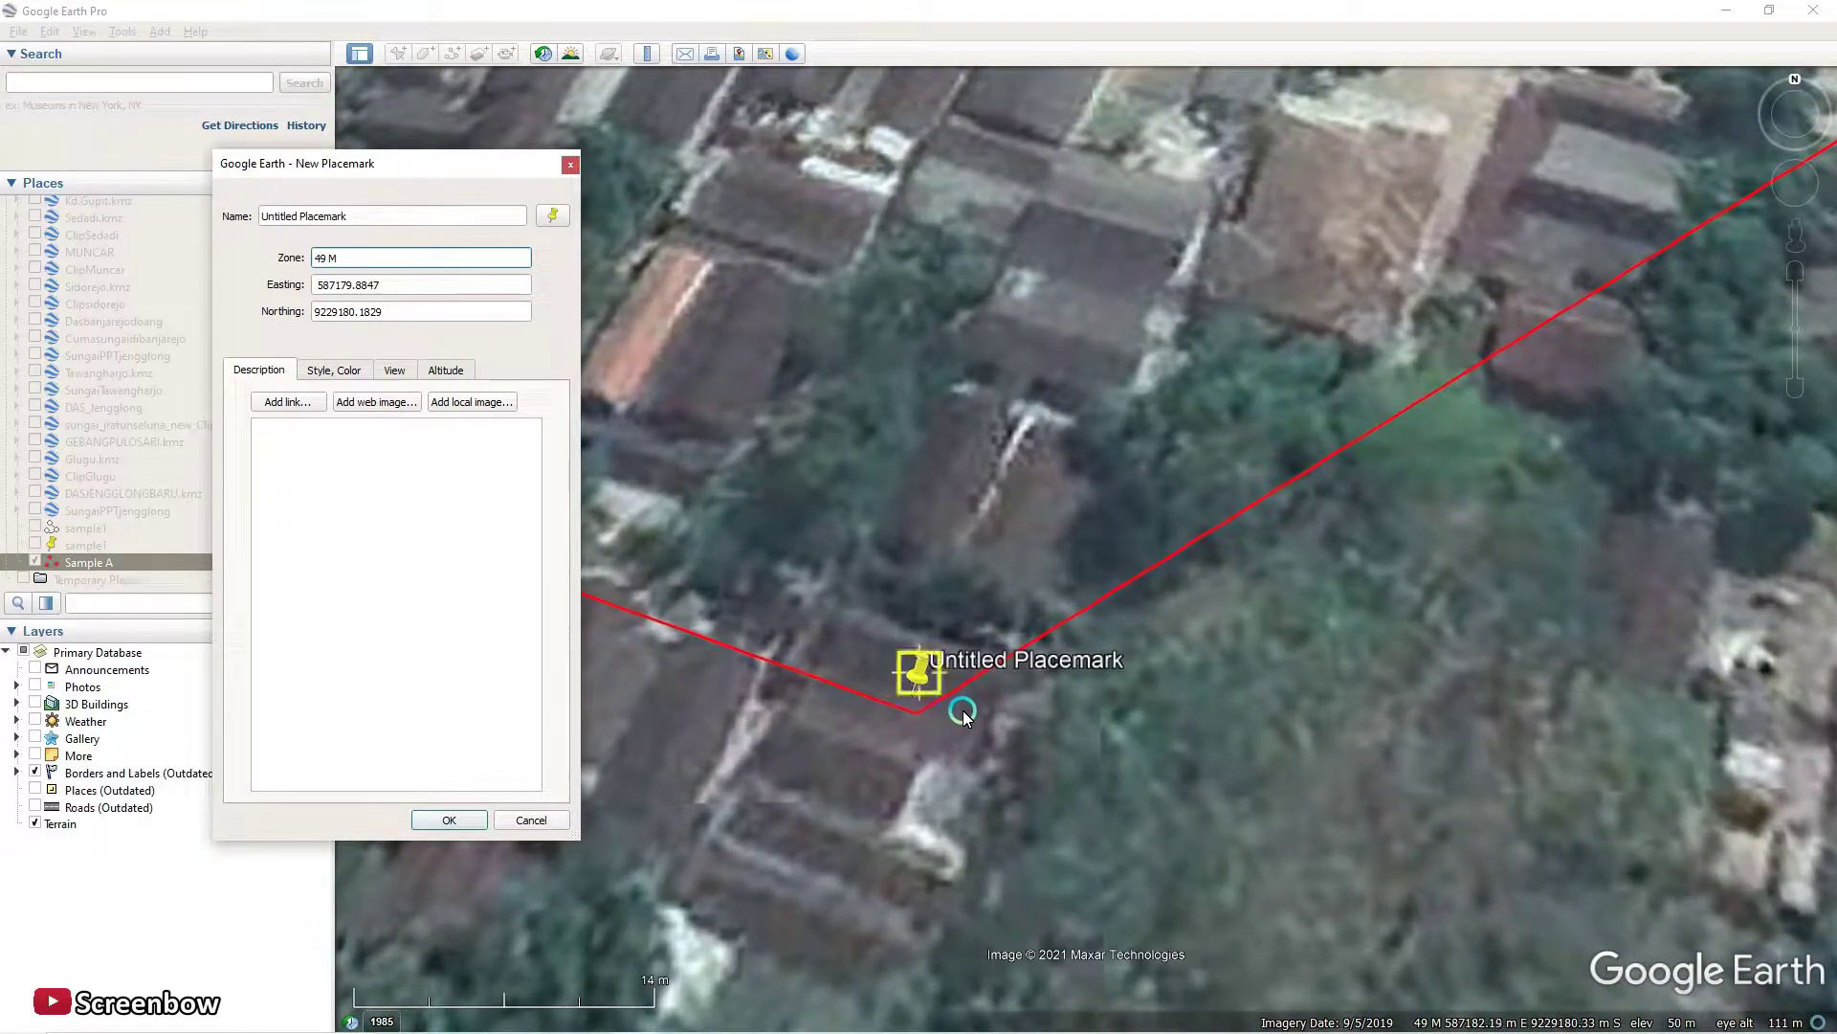
{"action": "middle_click_drag", "start_coordinate": [1075, 763], "coordinate": [1049, 419]}
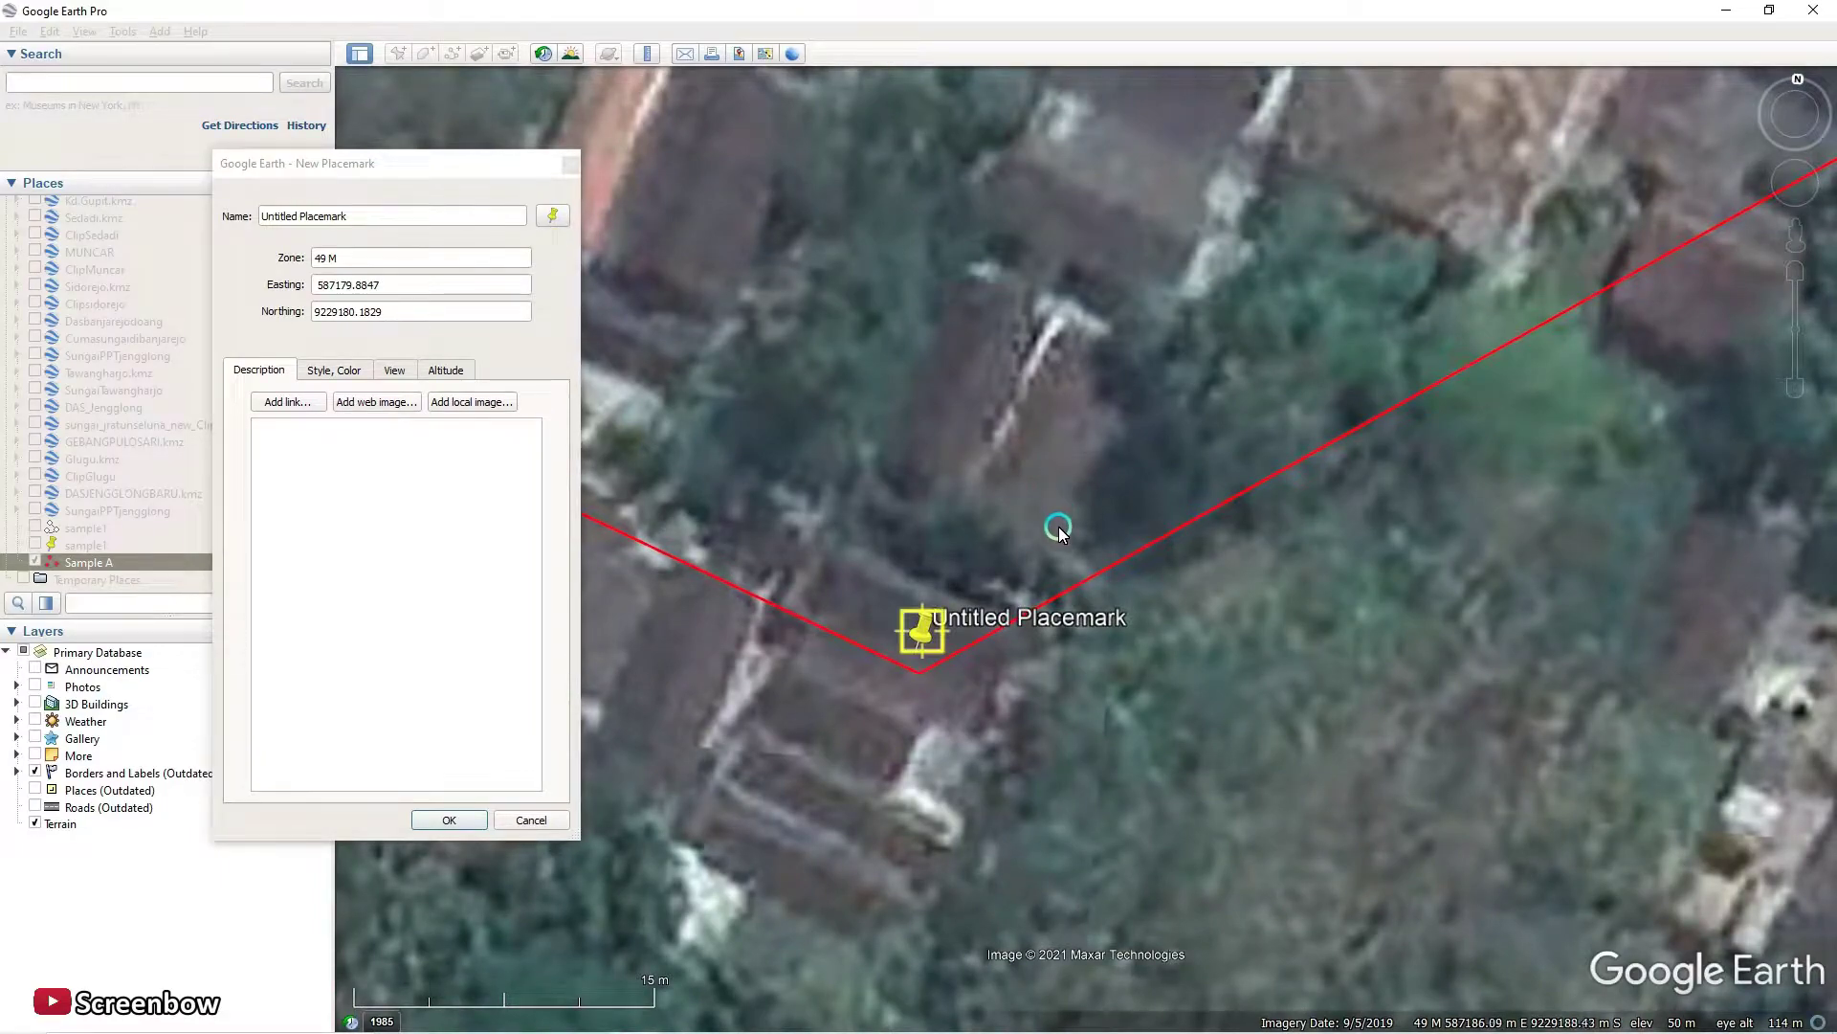
{"action": "scroll", "coordinate": [1058, 529], "scroll_direction": "down", "scroll_amount": 3}
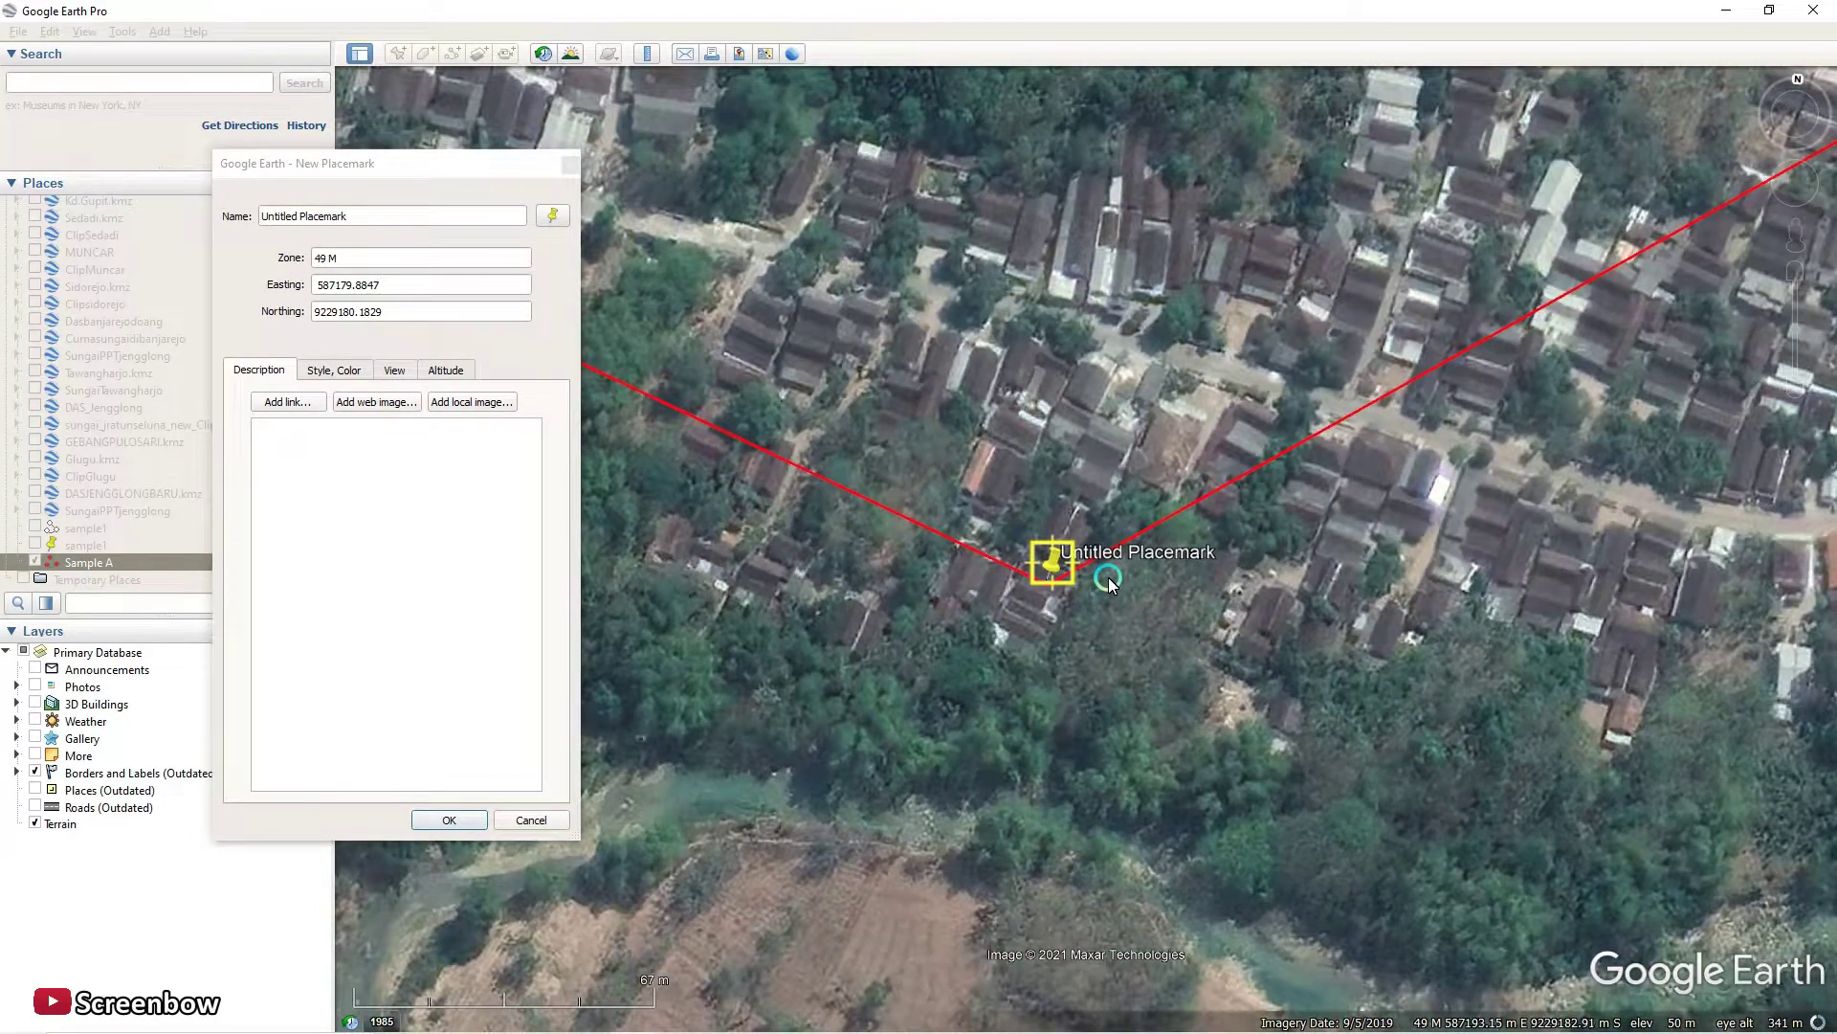
{"action": "scroll", "coordinate": [1117, 581], "scroll_direction": "up", "scroll_amount": 1}
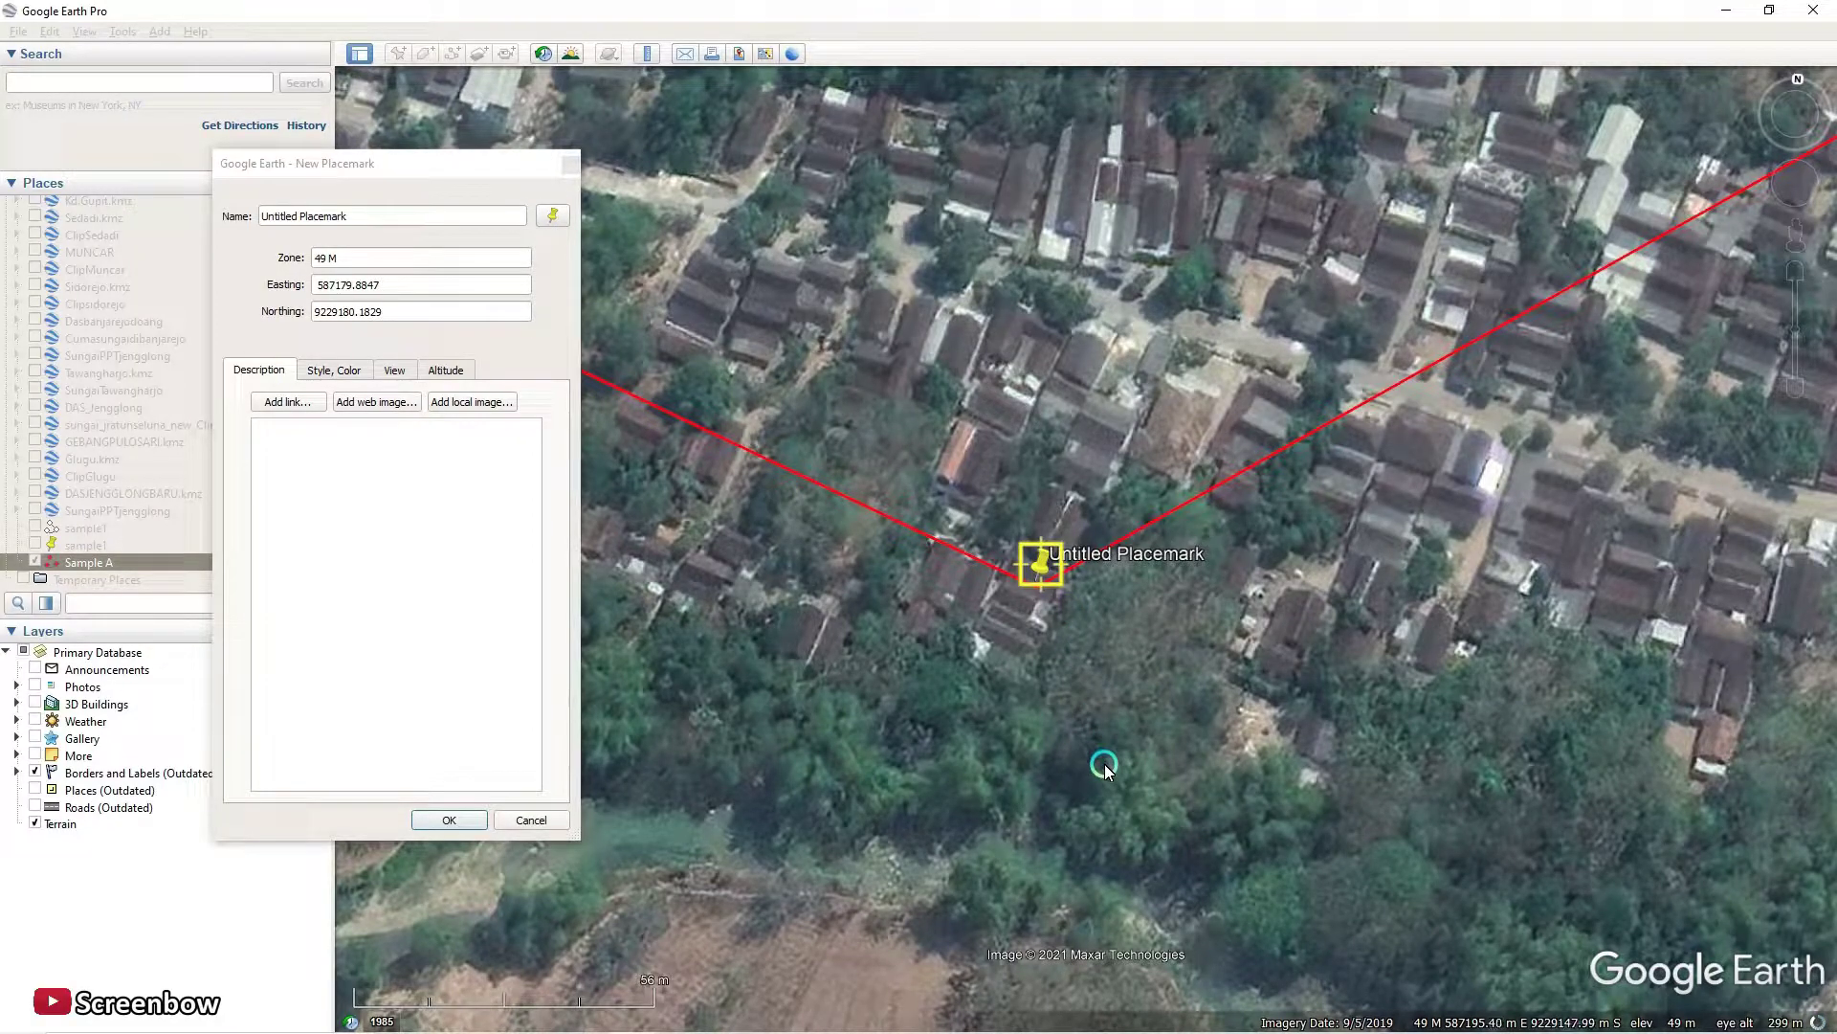
Switch to Civil 3D and restore its window down from full screen.
{"action": "key", "text": "alt+Tab"}
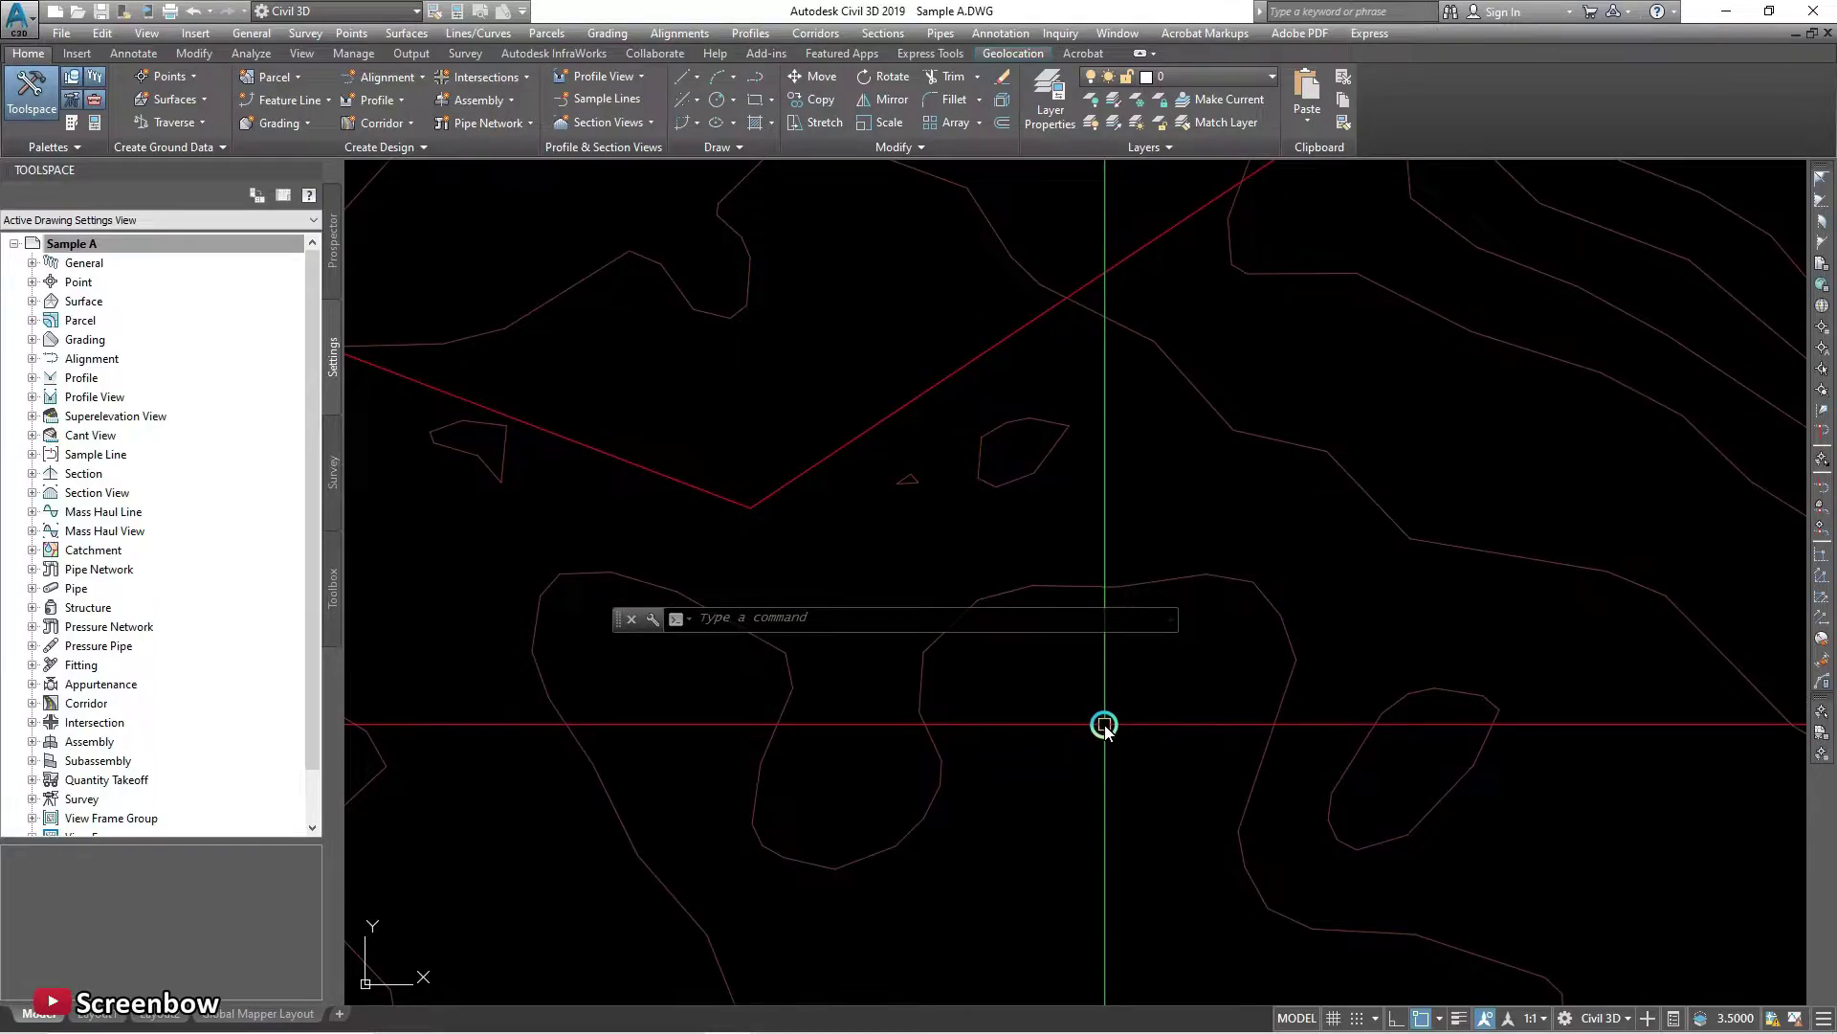
{"action": "left_click_drag", "start_coordinate": [1104, 725], "coordinate": [1104, 722]}
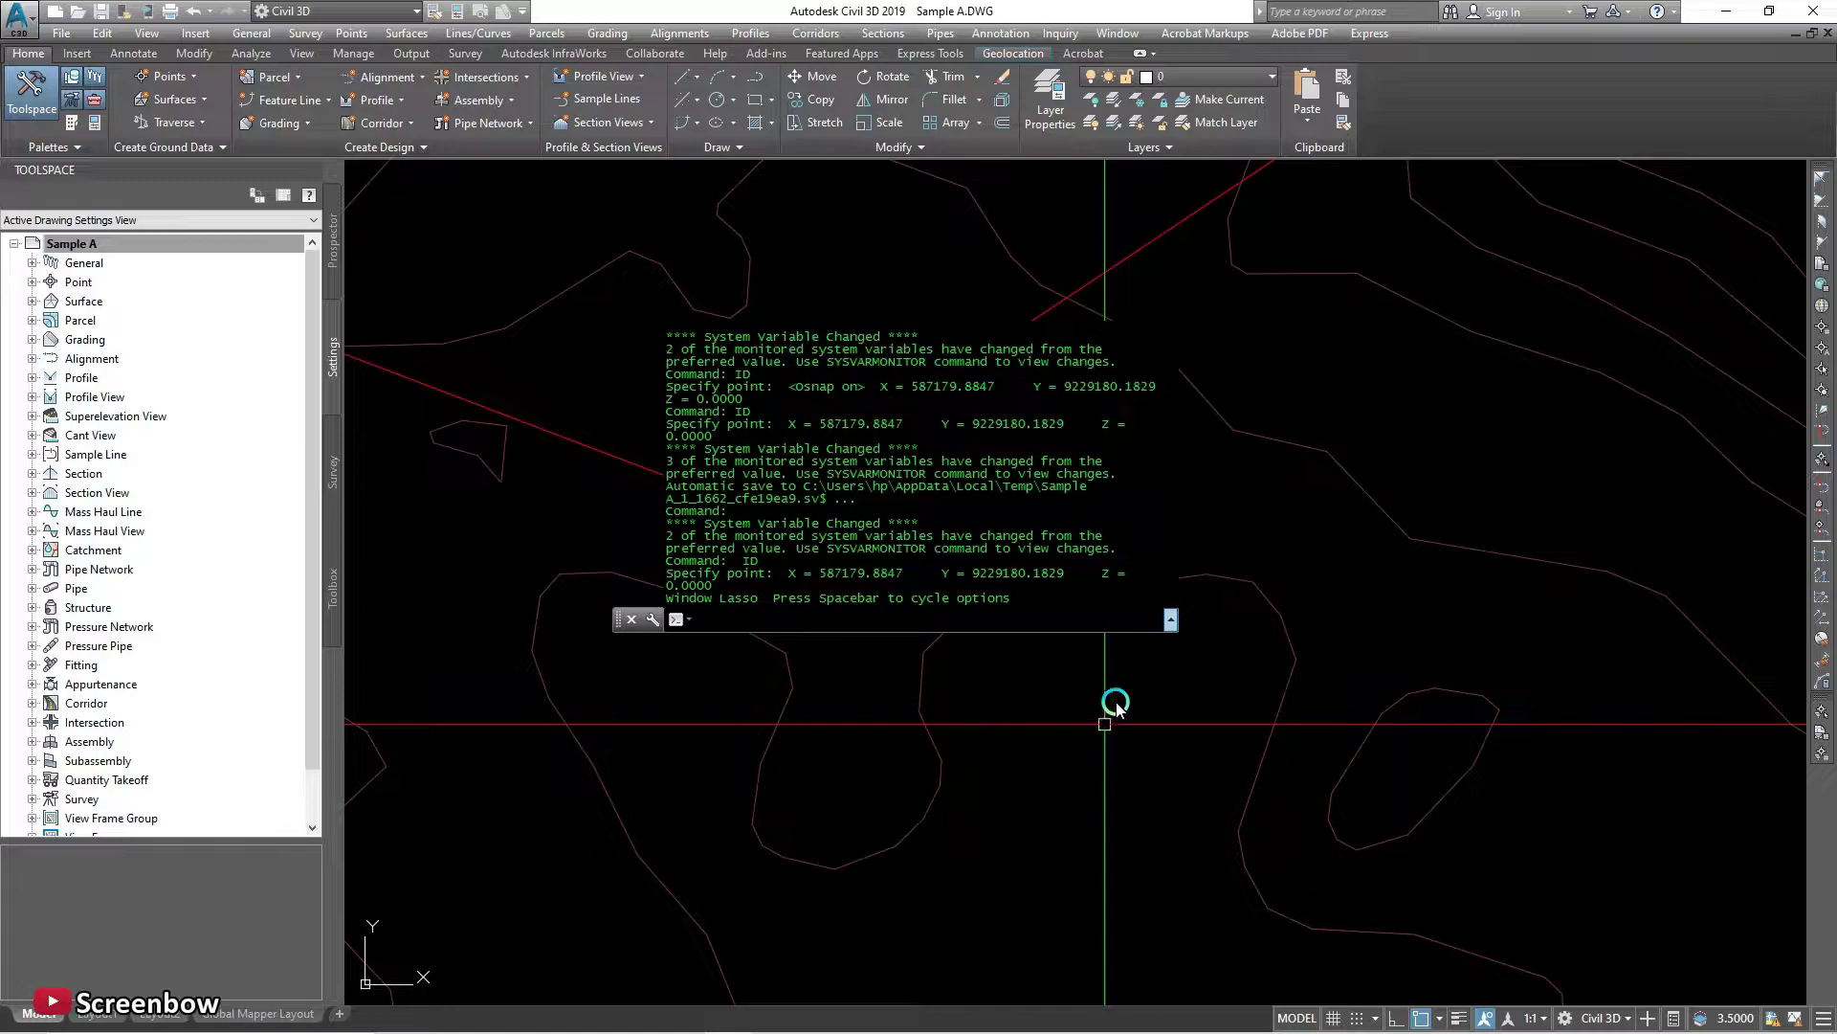
{"action": "left_click", "coordinate": [1771, 12]}
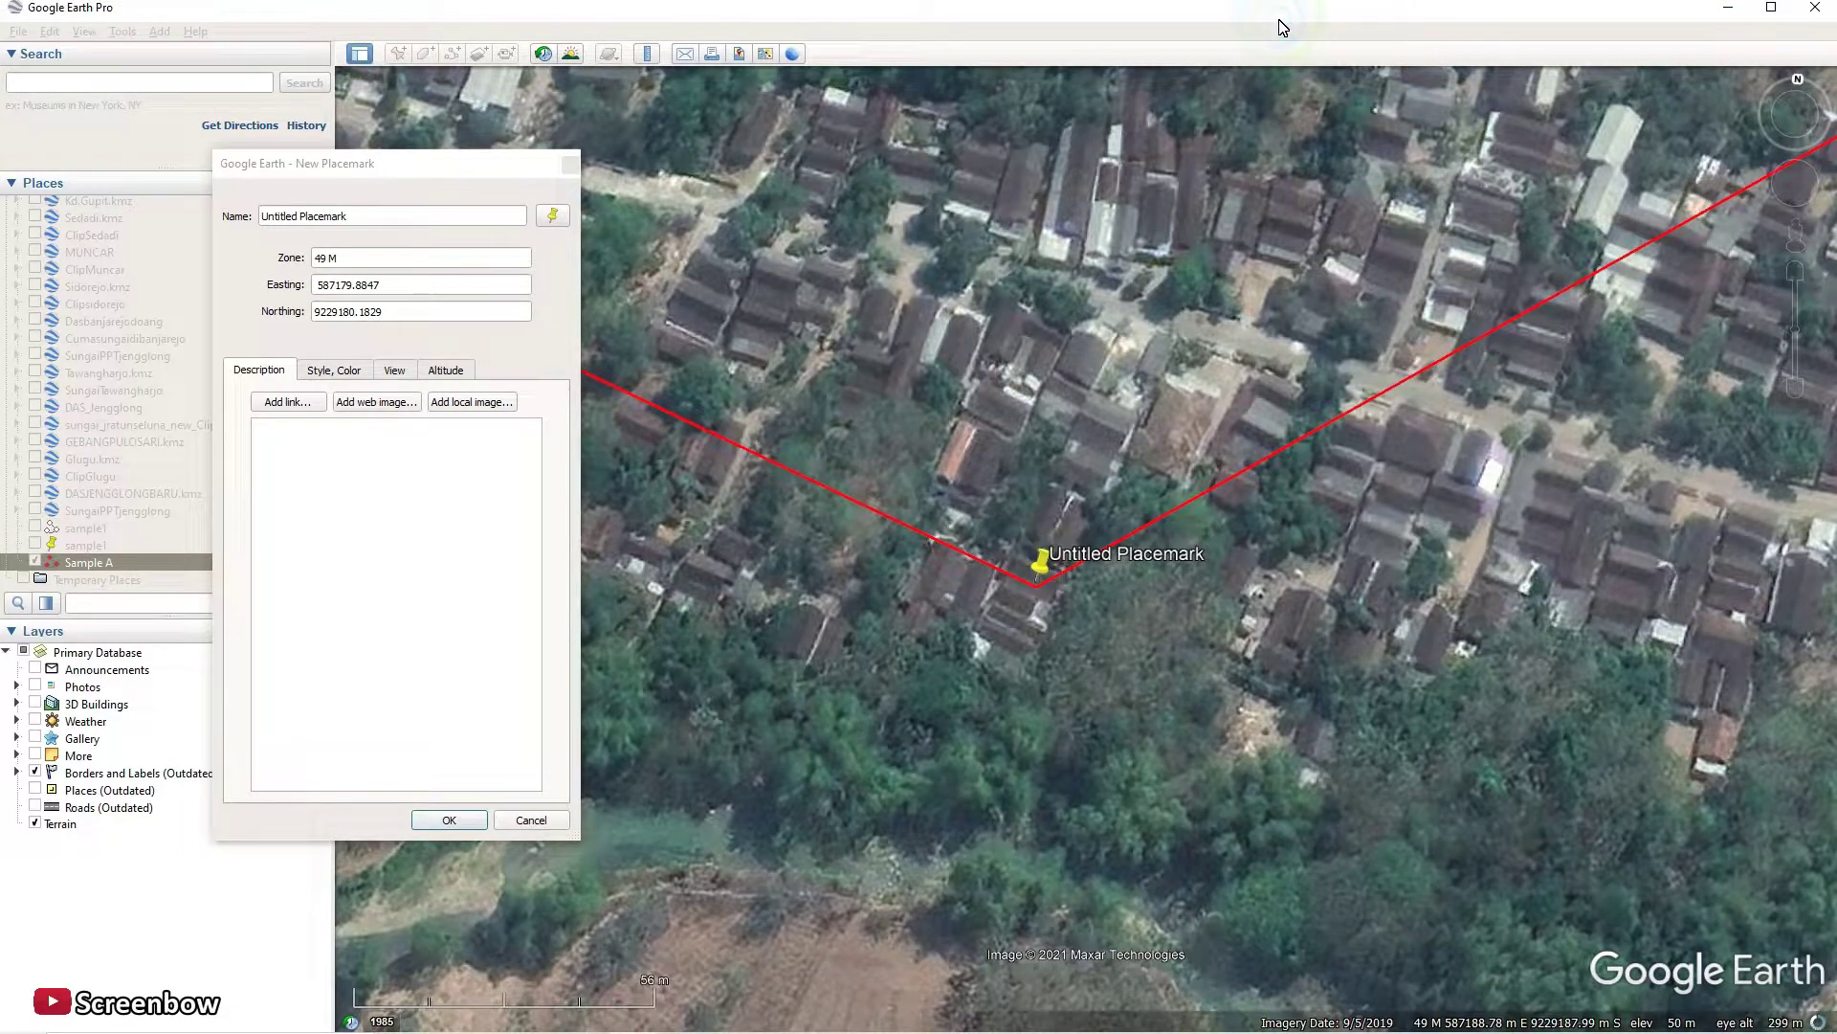
Tile Google Earth top-right and move the New Placemark window aside to uncover the places list.
{"action": "left_click_drag", "start_coordinate": [1350, 19], "coordinate": [1828, 7]}
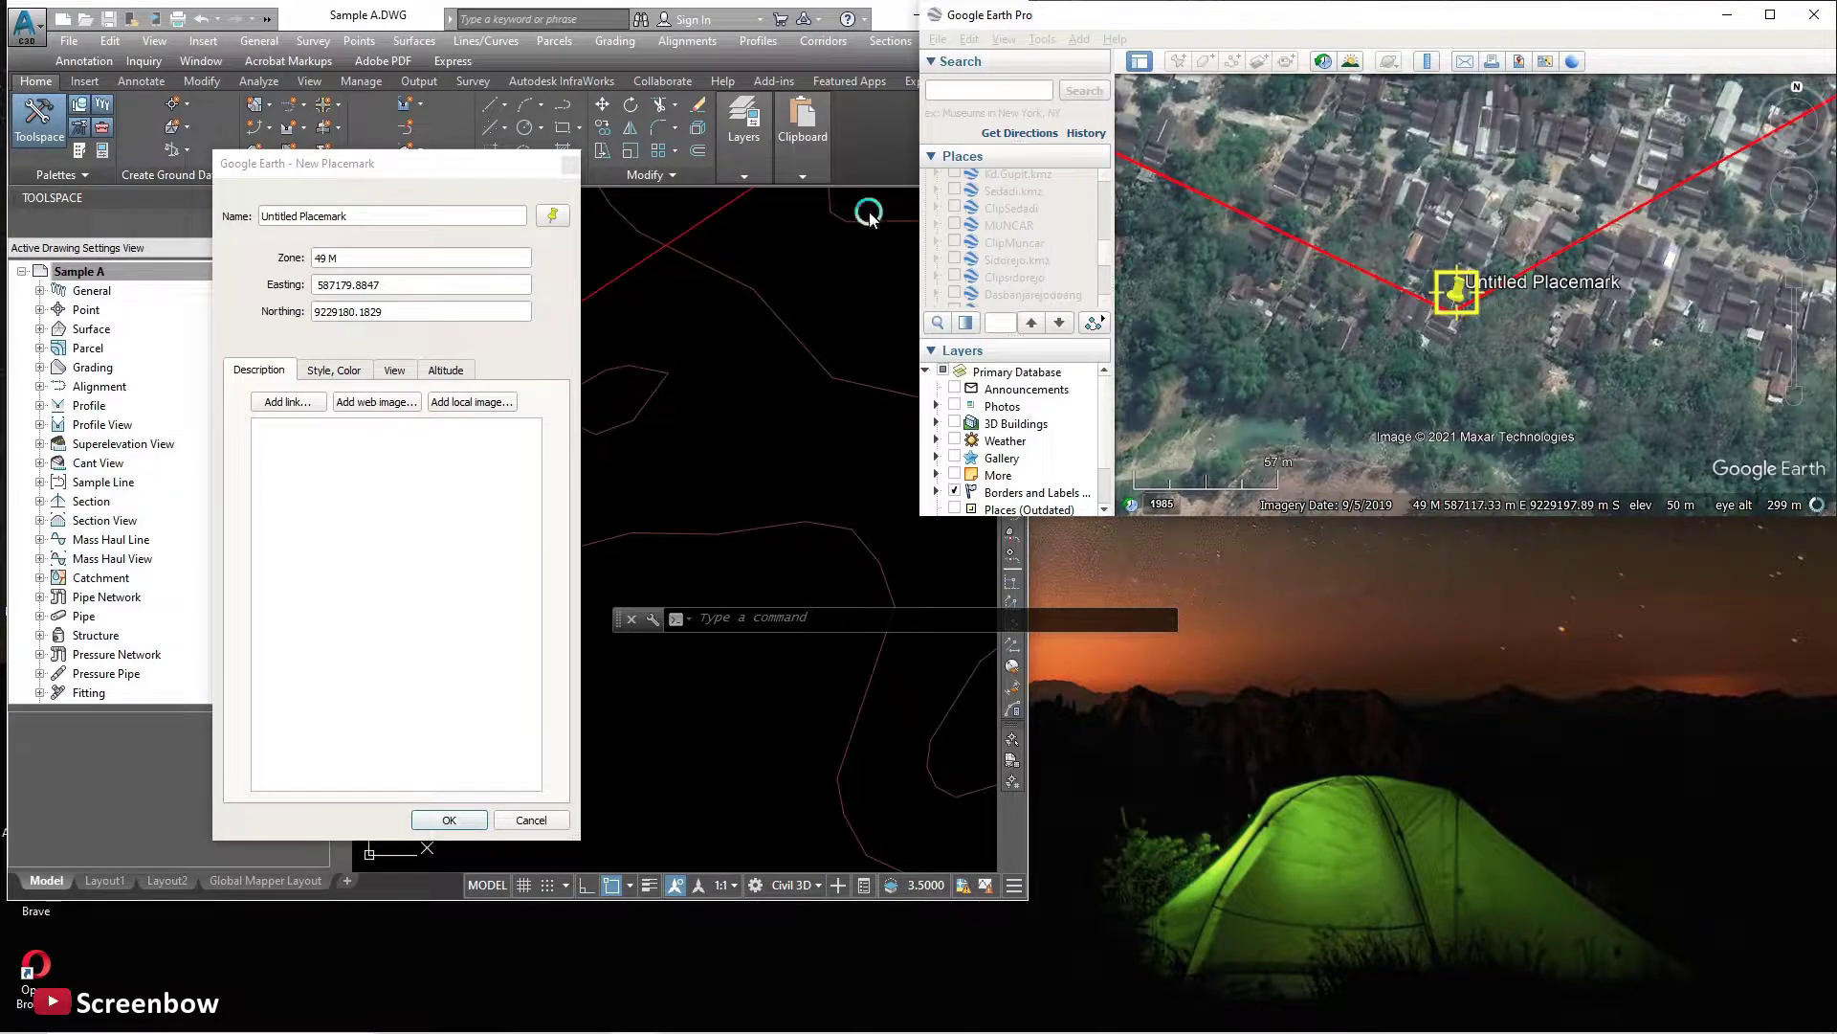
{"action": "left_click_drag", "start_coordinate": [361, 162], "coordinate": [1081, 146]}
{"action": "left_click_drag", "start_coordinate": [1353, 519], "coordinate": [1382, 909]}
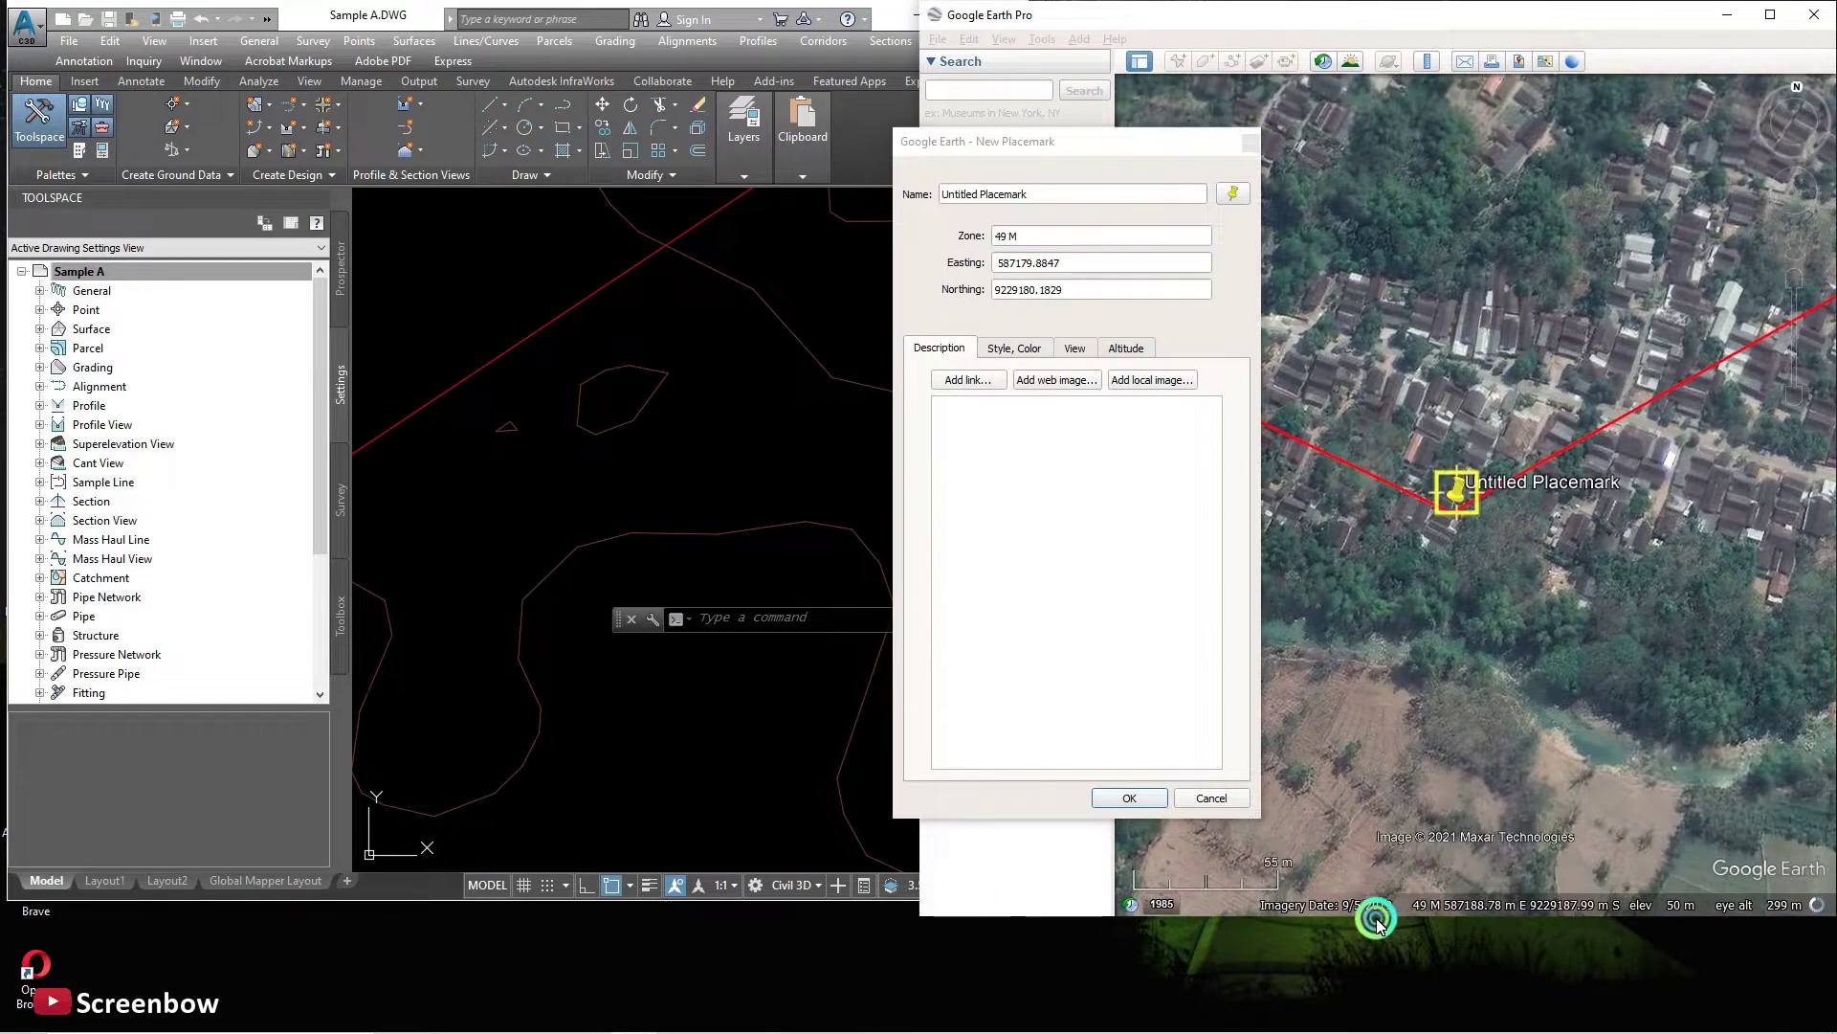
{"action": "left_click", "coordinate": [1128, 151]}
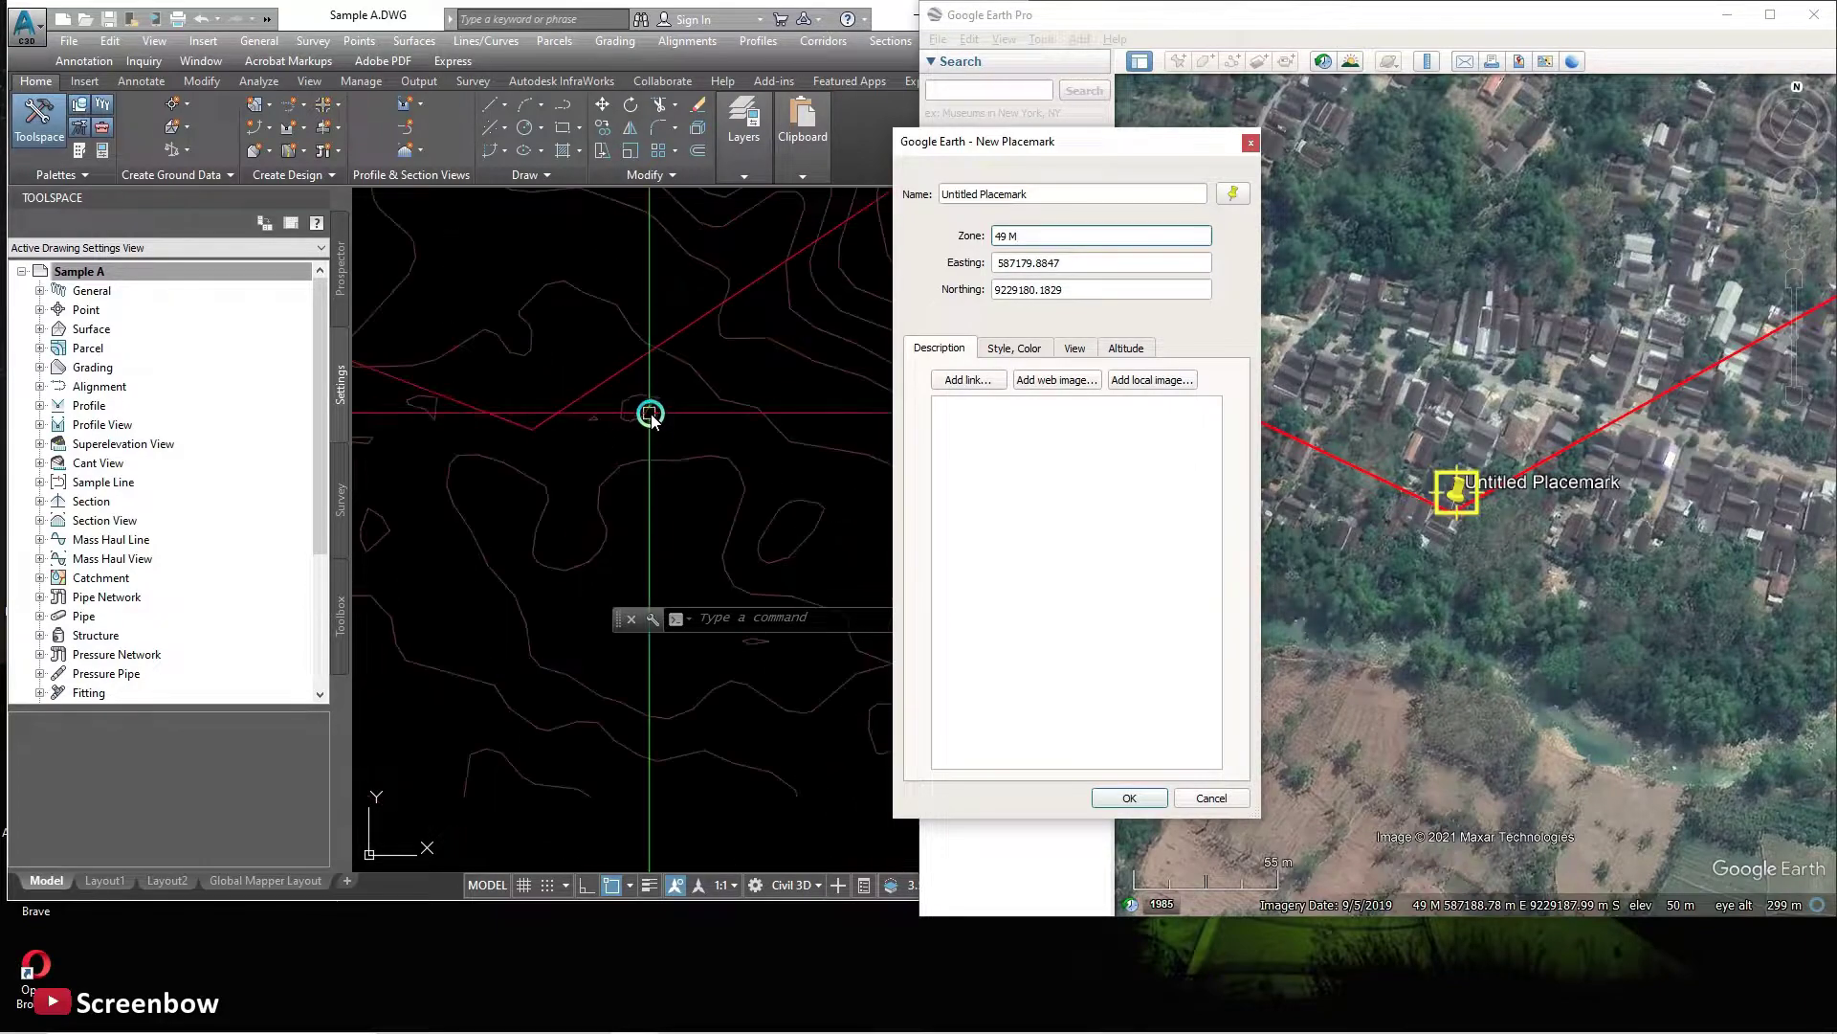
{"action": "left_click_drag", "start_coordinate": [1102, 146], "coordinate": [1699, 212]}
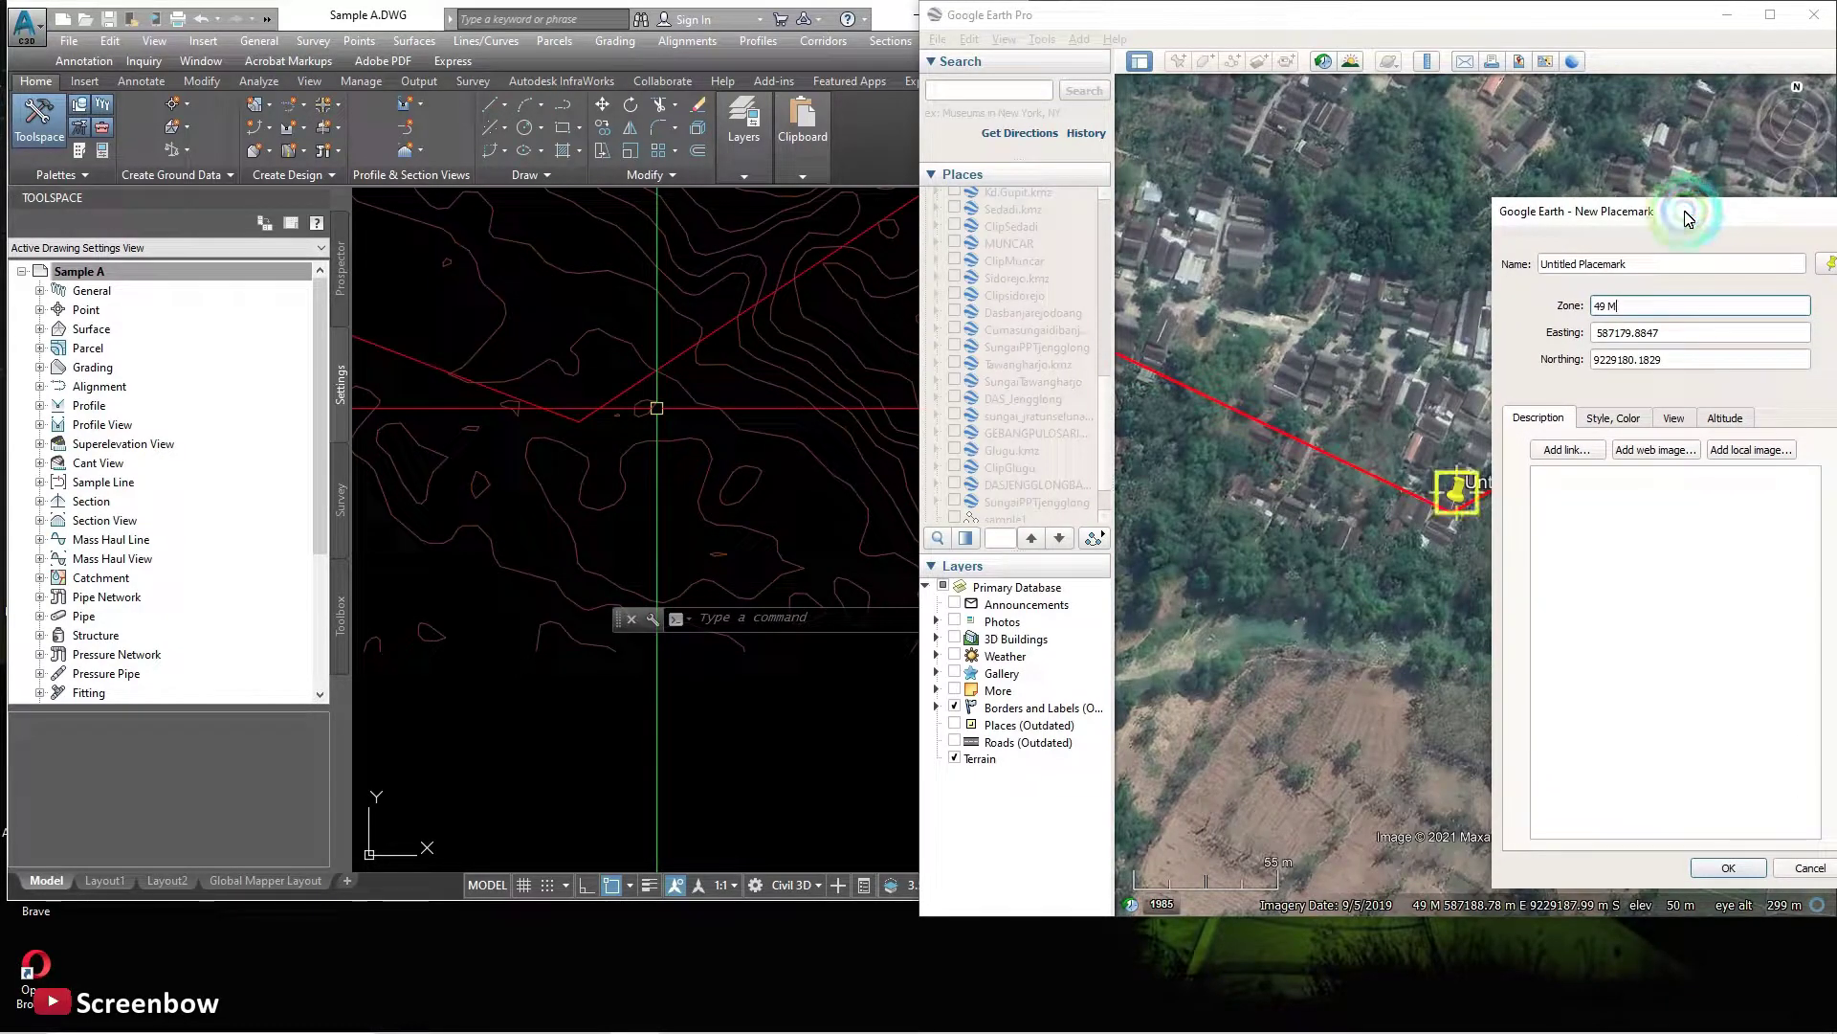
Bring the Civil 3D Sample A drawing back in front of Google Earth.
{"action": "left_click", "coordinate": [654, 418]}
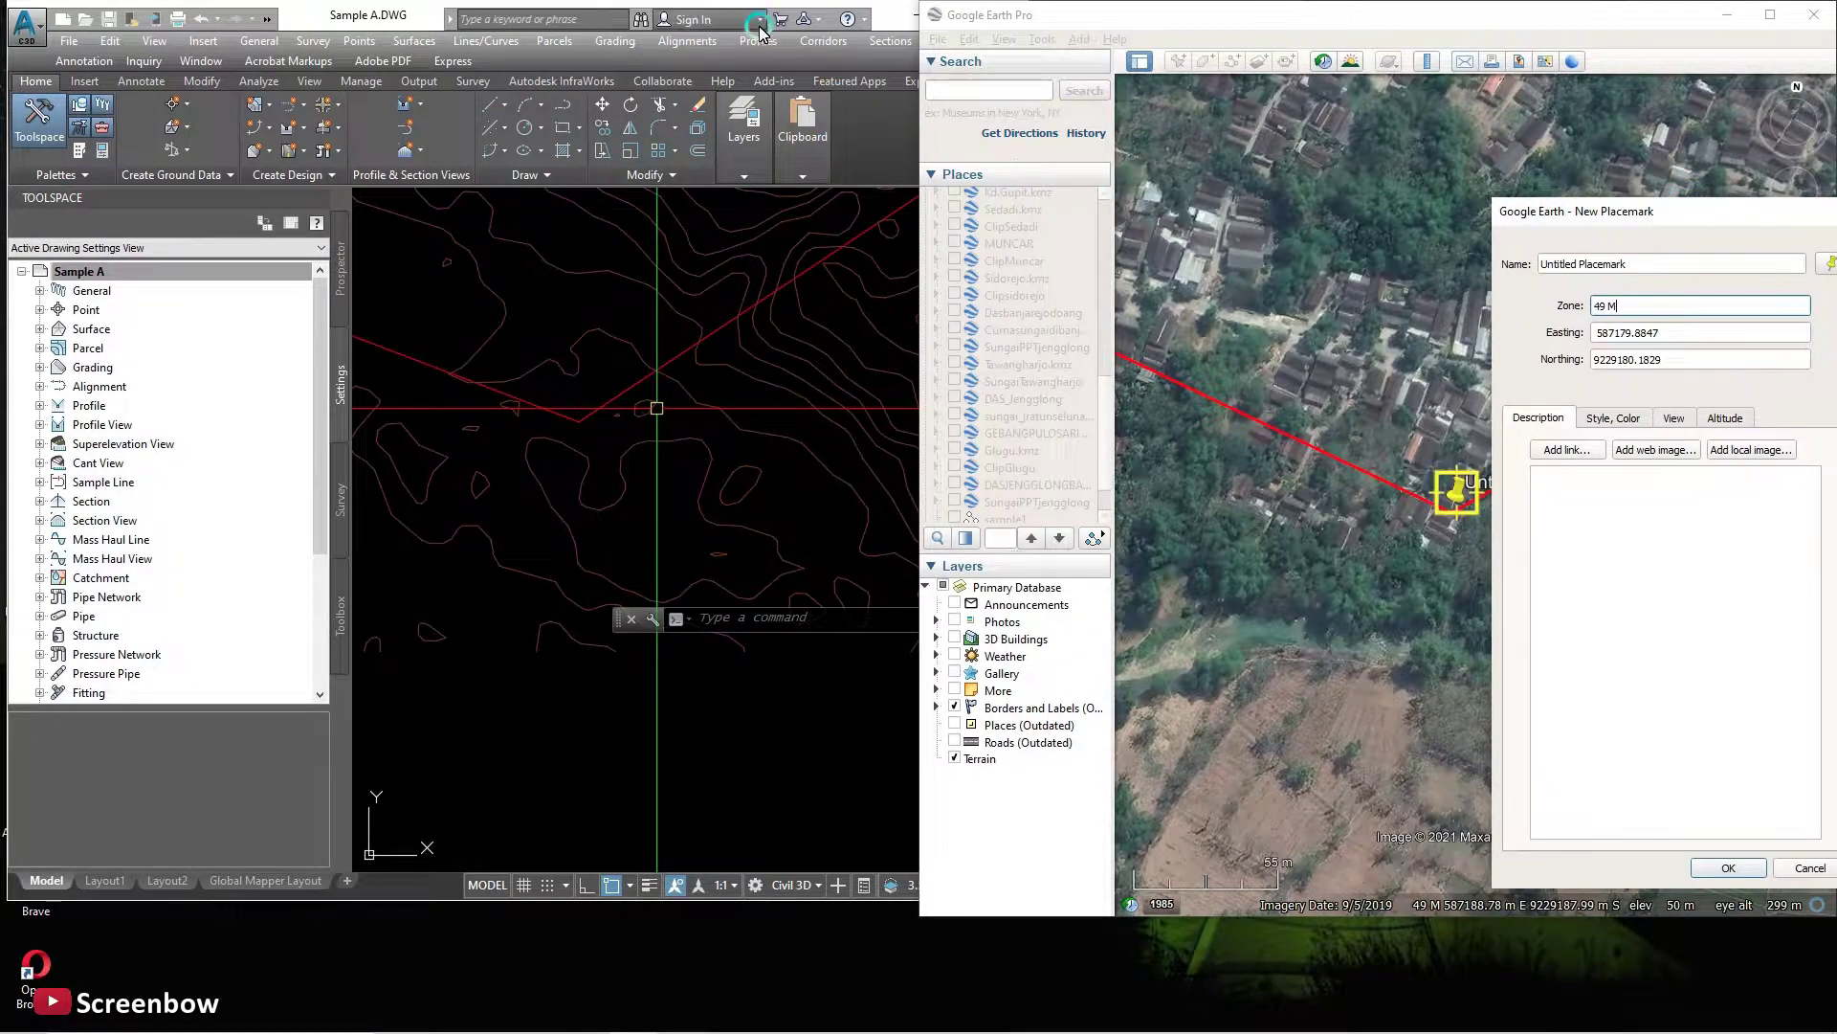
{"action": "left_click", "coordinate": [770, 308]}
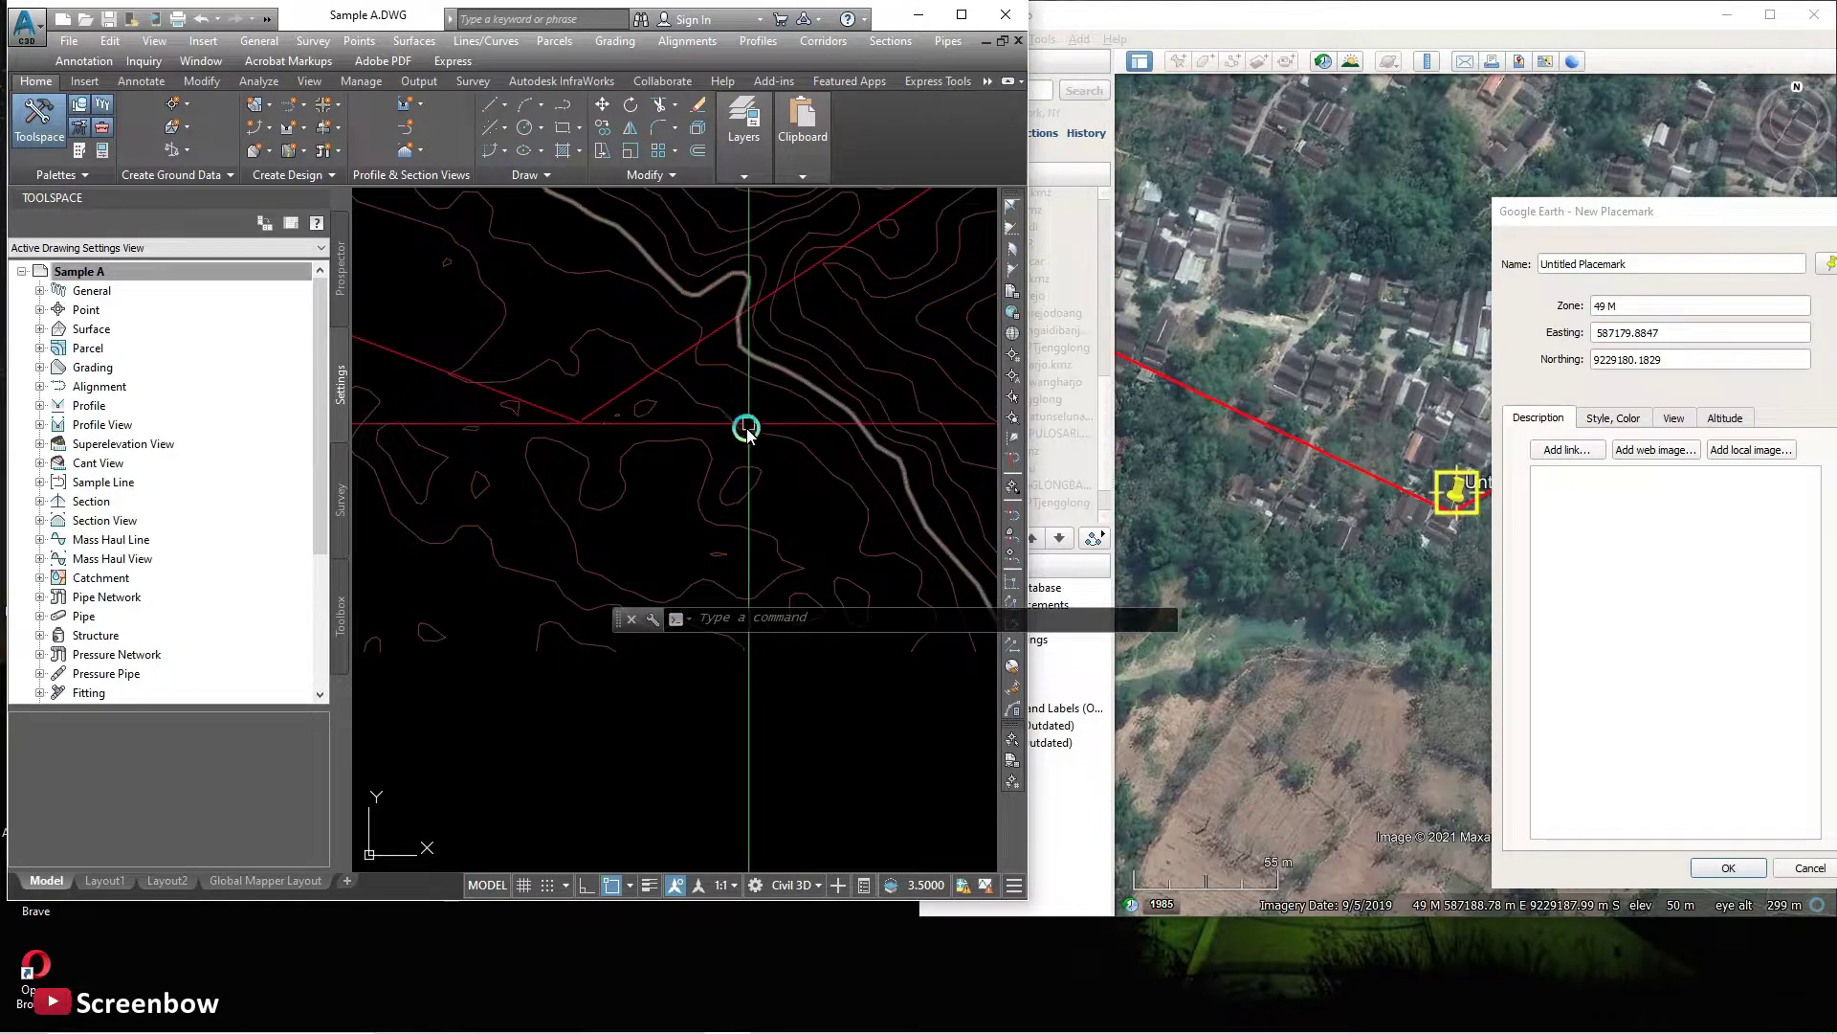
{"action": "left_click_drag", "start_coordinate": [740, 444], "coordinate": [752, 428]}
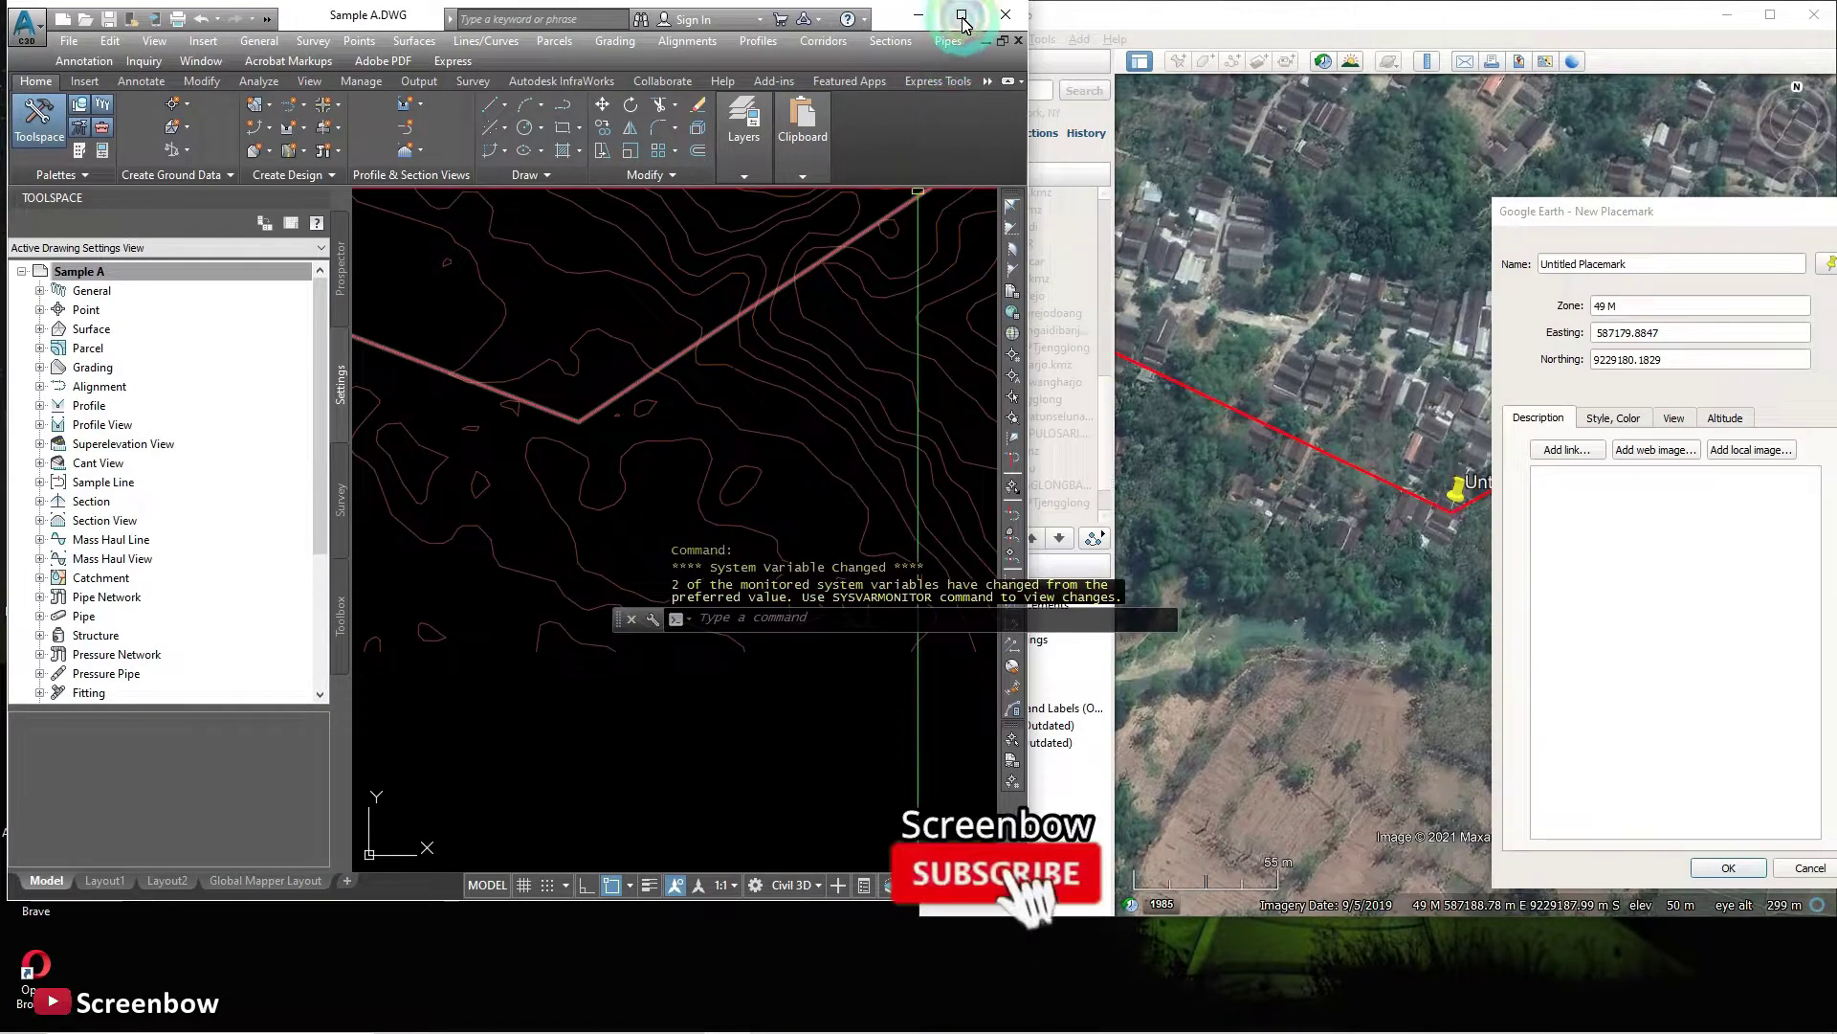
Maximize Civil 3D, dock the command line at the bottom, zoom to extents, and show Prospector.
{"action": "left_click", "coordinate": [962, 14]}
{"action": "scroll", "coordinate": [971, 389], "scroll_direction": "down", "scroll_amount": 6}
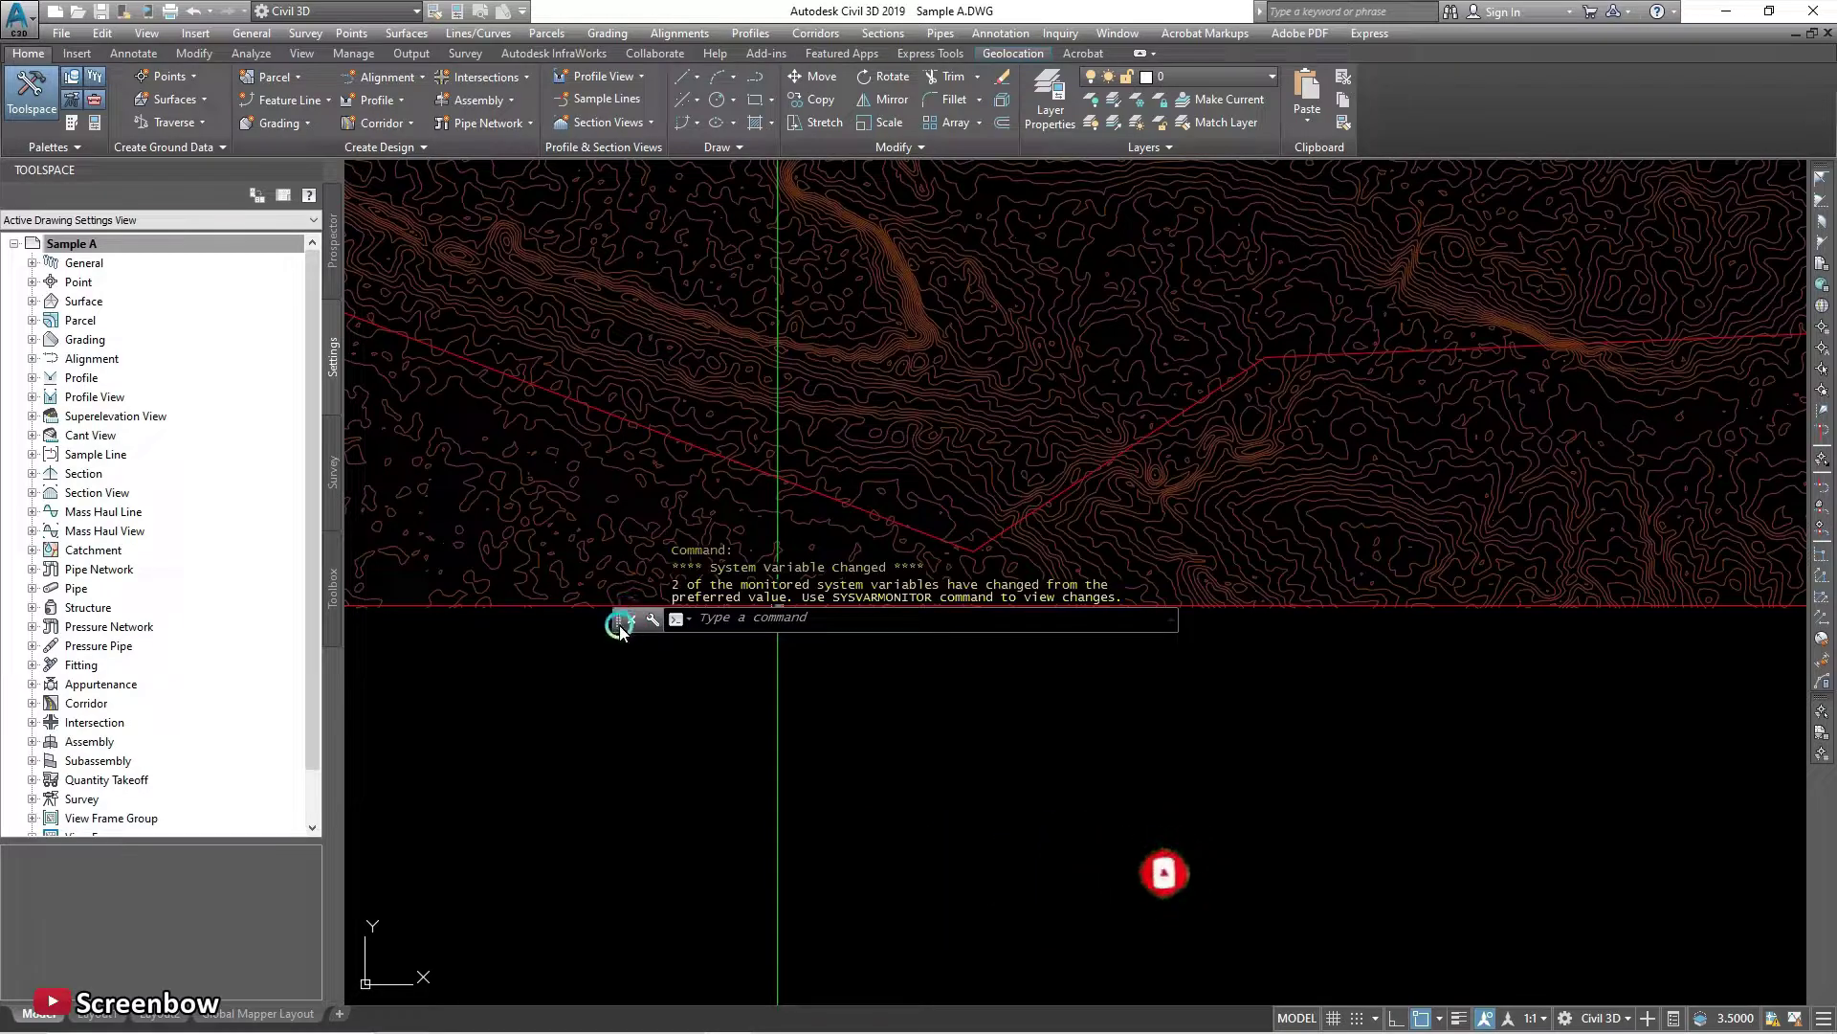
{"action": "left_click_drag", "start_coordinate": [617, 622], "coordinate": [640, 933]}
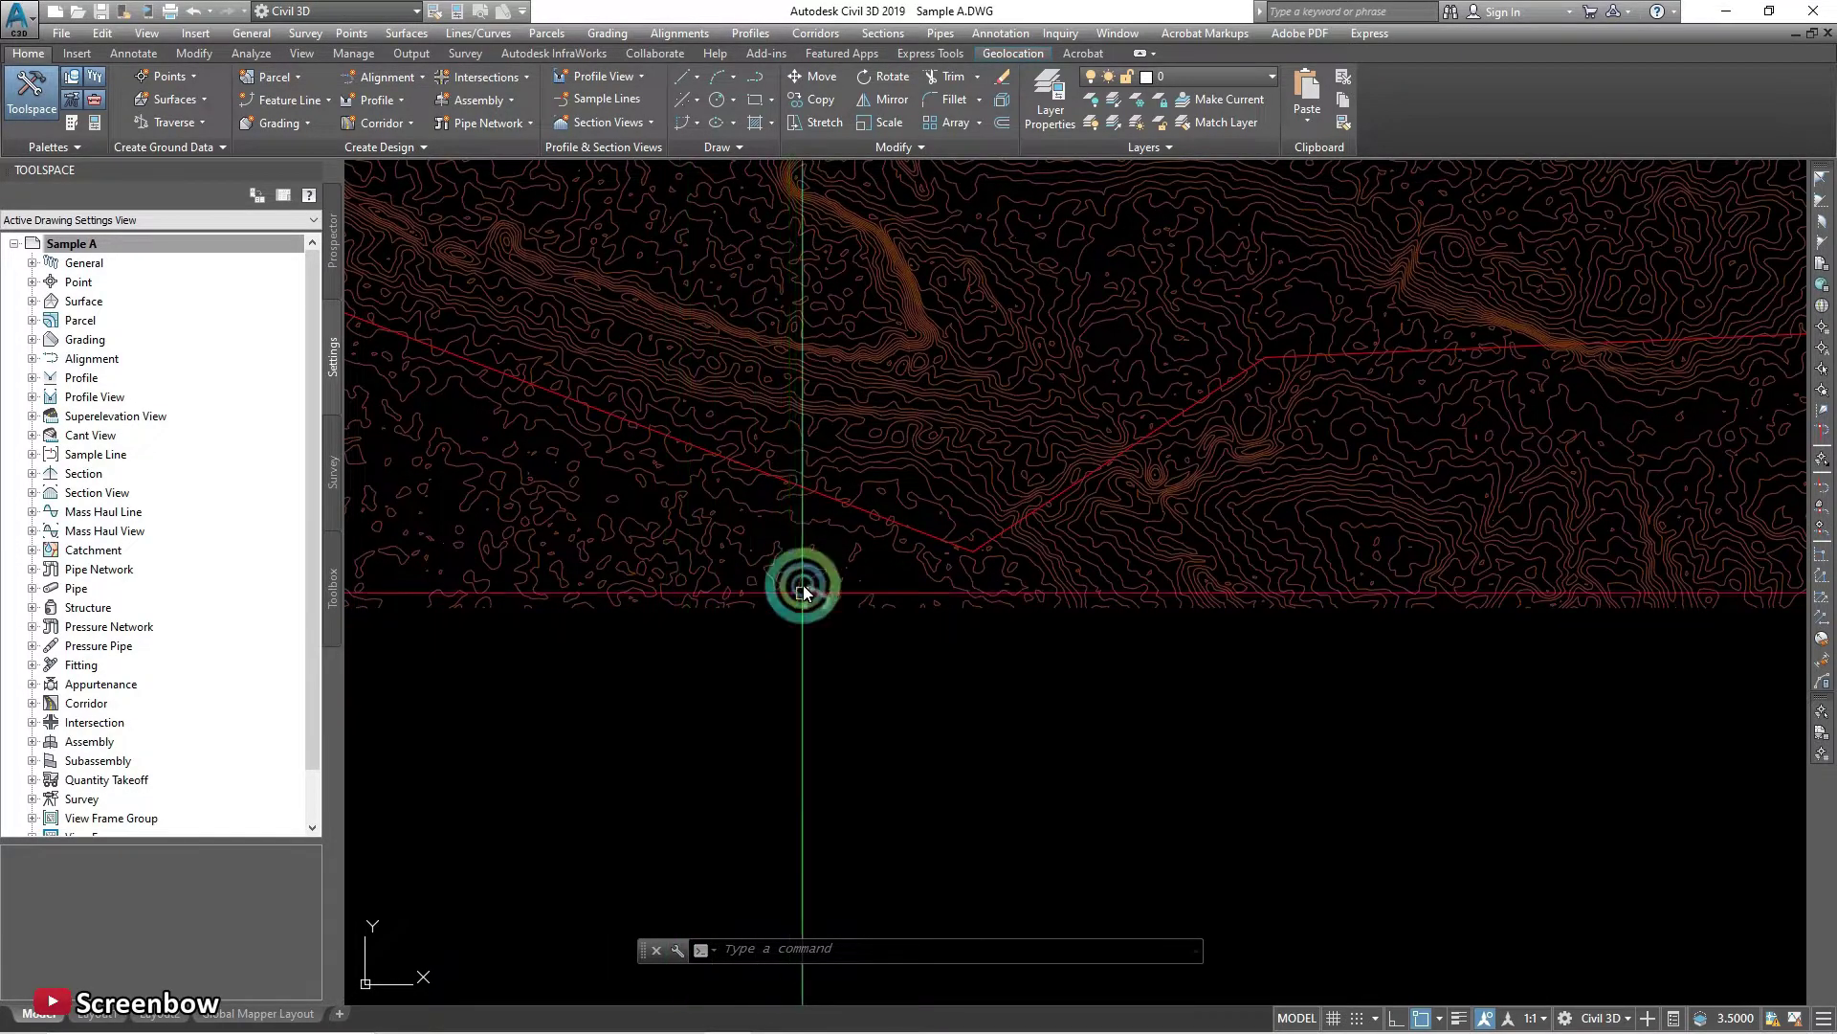
{"action": "middle_click", "coordinate": [861, 513]}
{"action": "middle_click", "coordinate": [861, 513]}
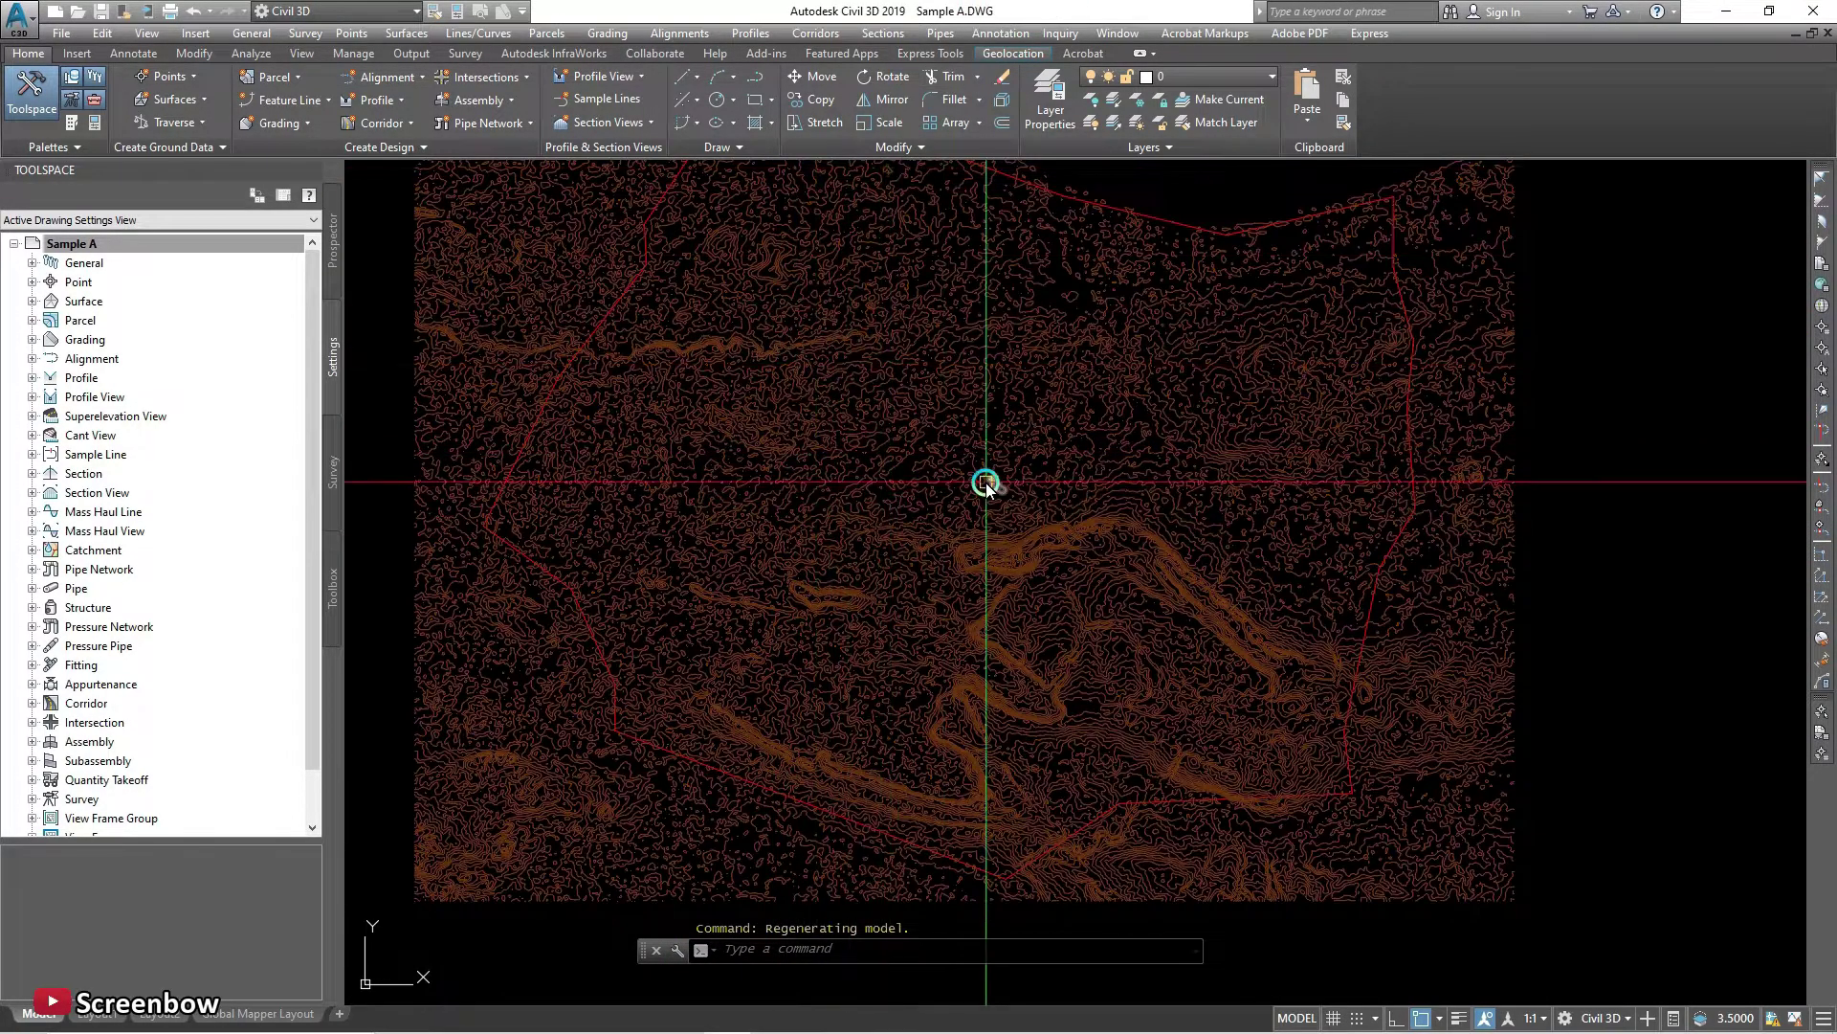
{"action": "scroll", "coordinate": [1005, 546], "scroll_direction": "down", "scroll_amount": 3}
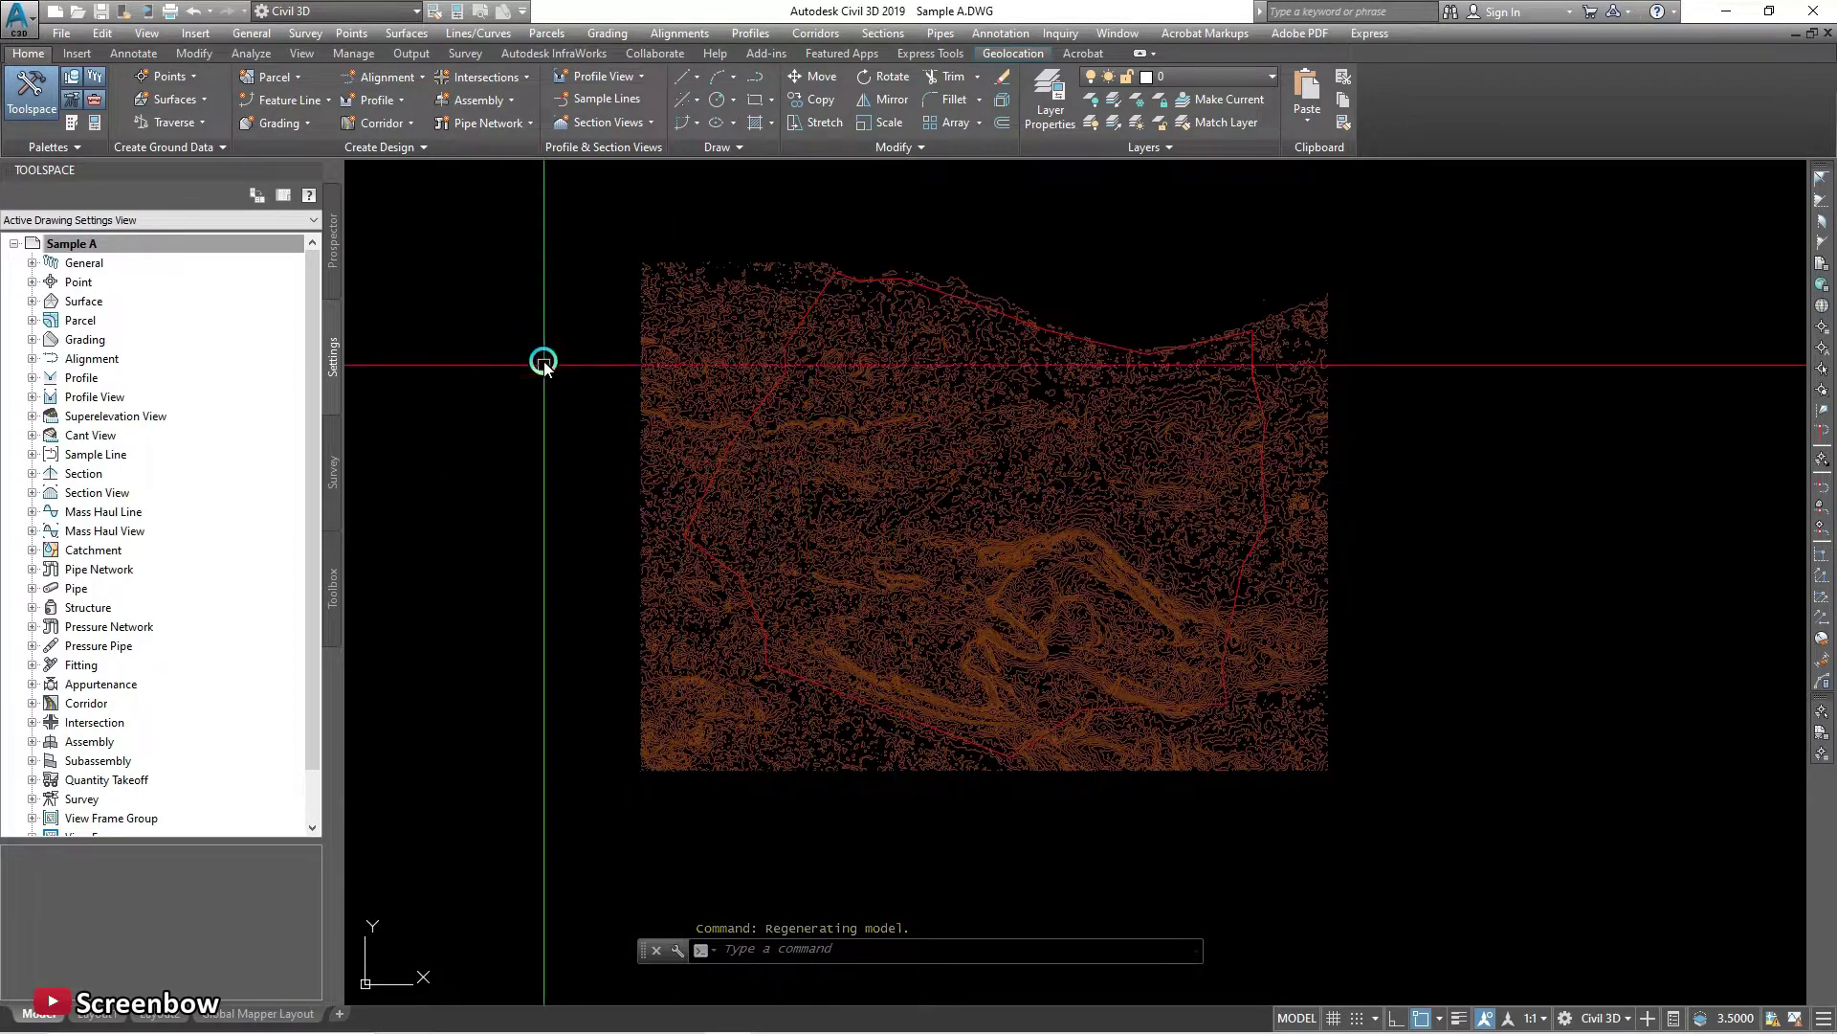
{"action": "scroll", "coordinate": [801, 346], "scroll_direction": "up", "scroll_amount": 3}
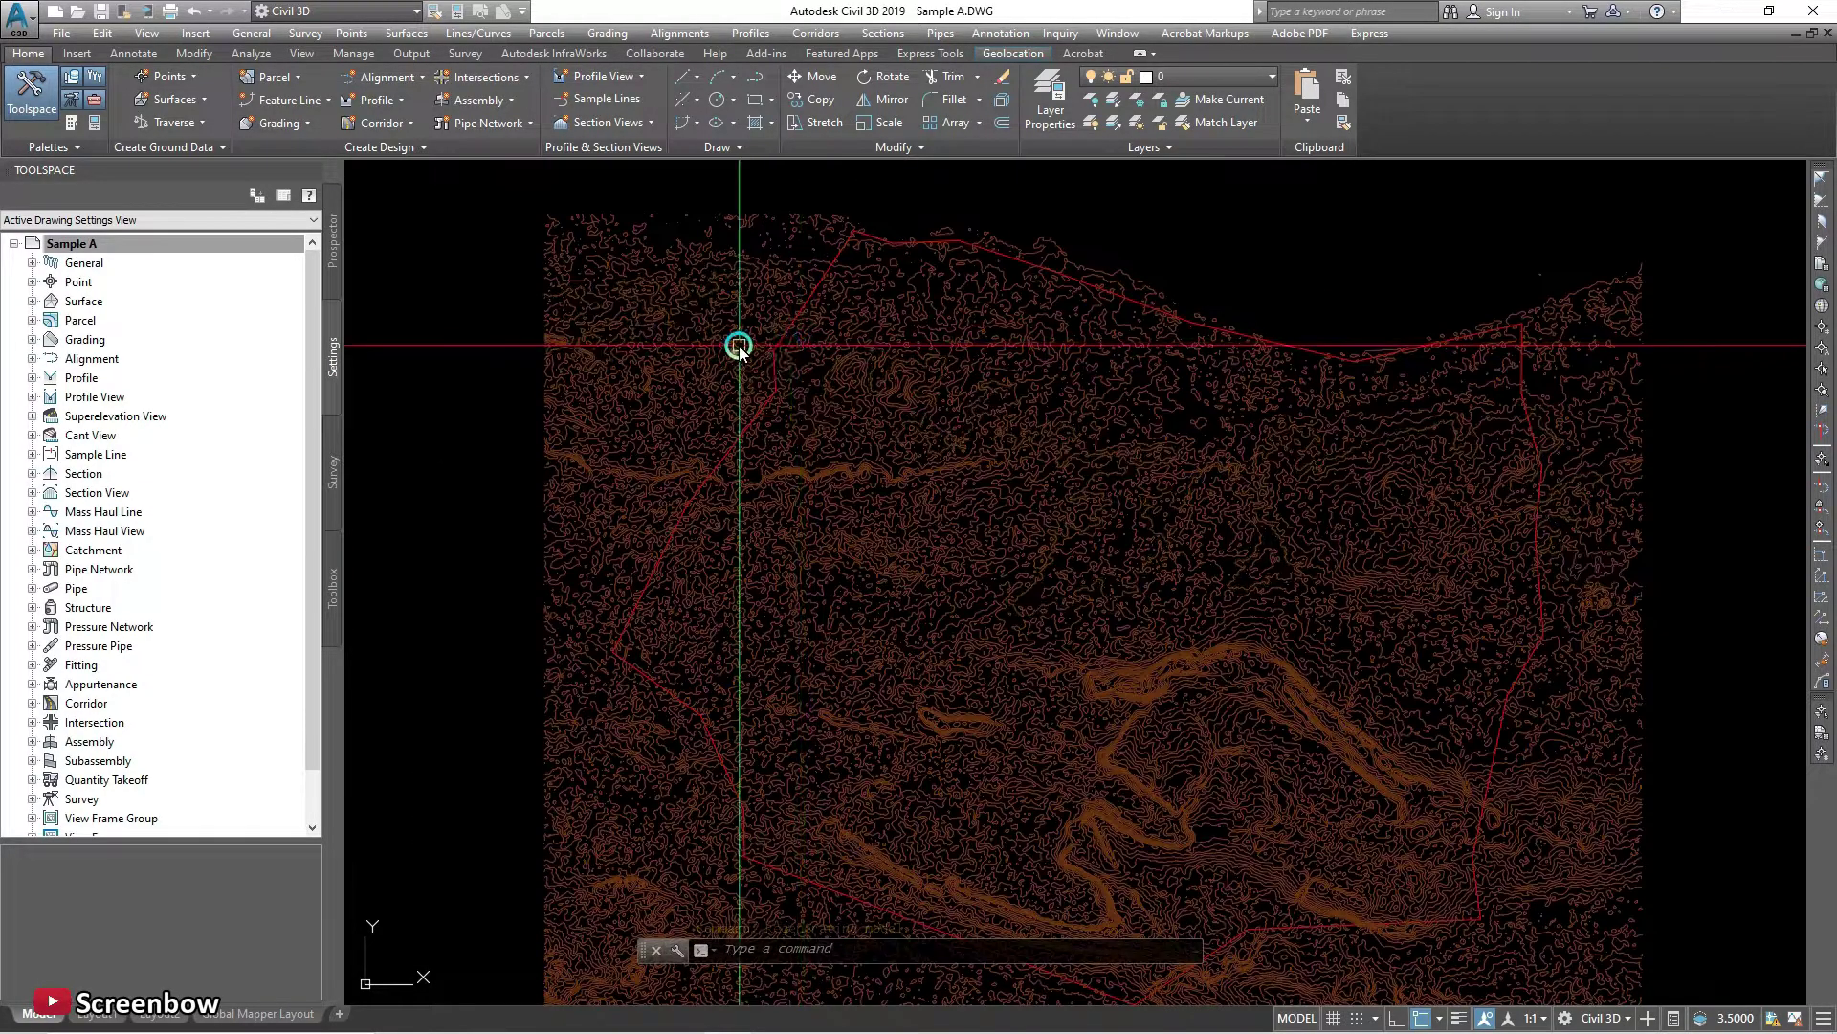
{"action": "scroll", "coordinate": [738, 345], "scroll_direction": "down", "scroll_amount": 3}
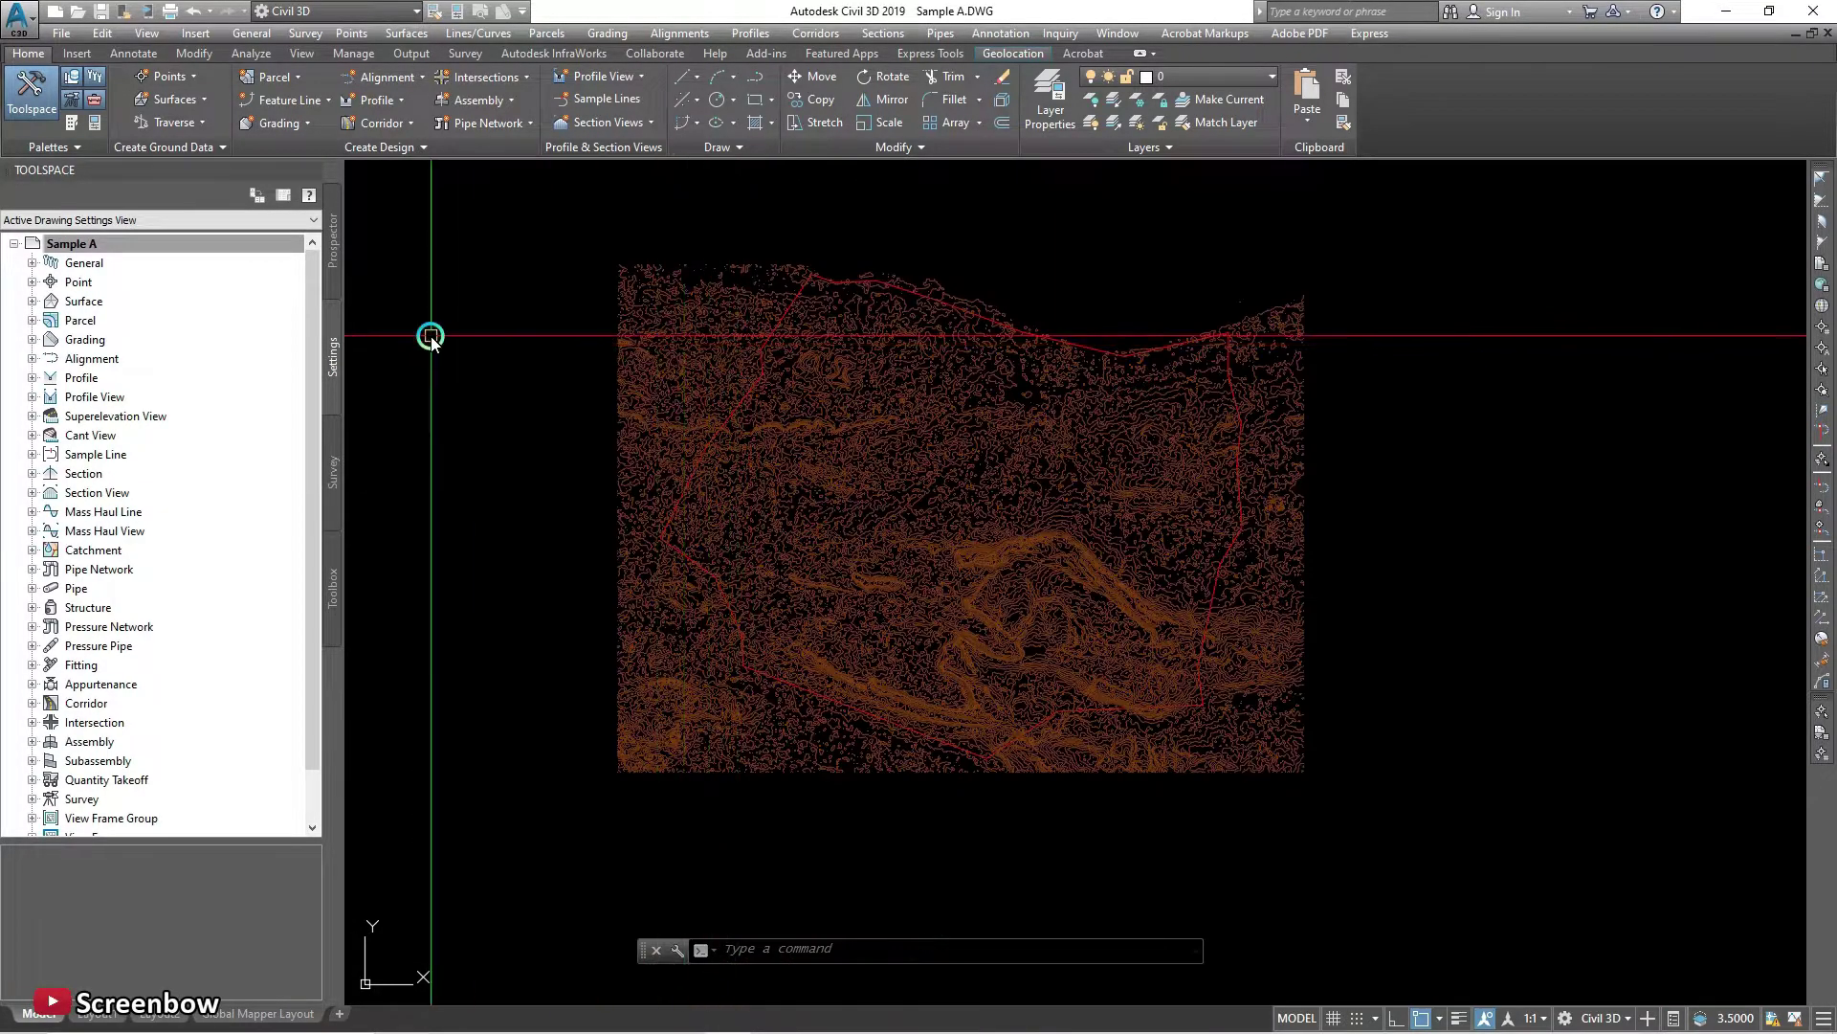
{"action": "left_click", "coordinate": [335, 259]}
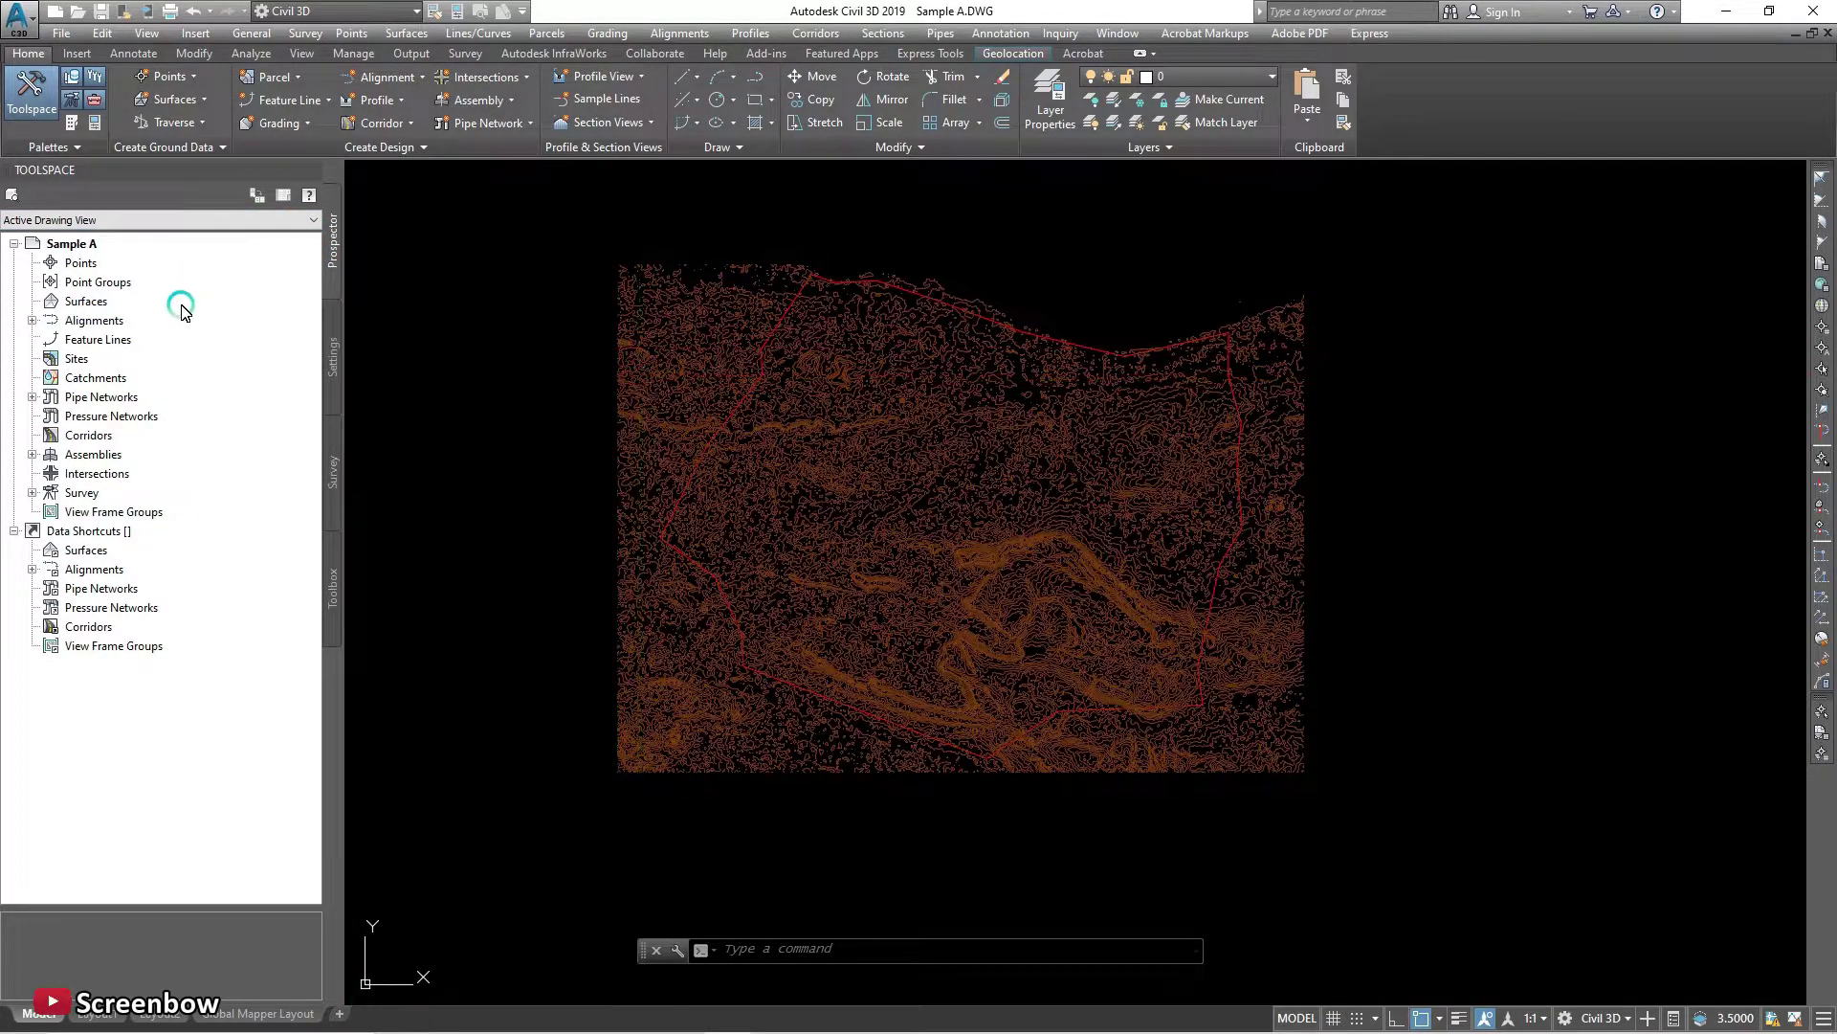
Create a TIN surface named 'Sample A' with the Standard style under Prospector's Surfaces.
{"action": "right_click", "coordinate": [103, 305]}
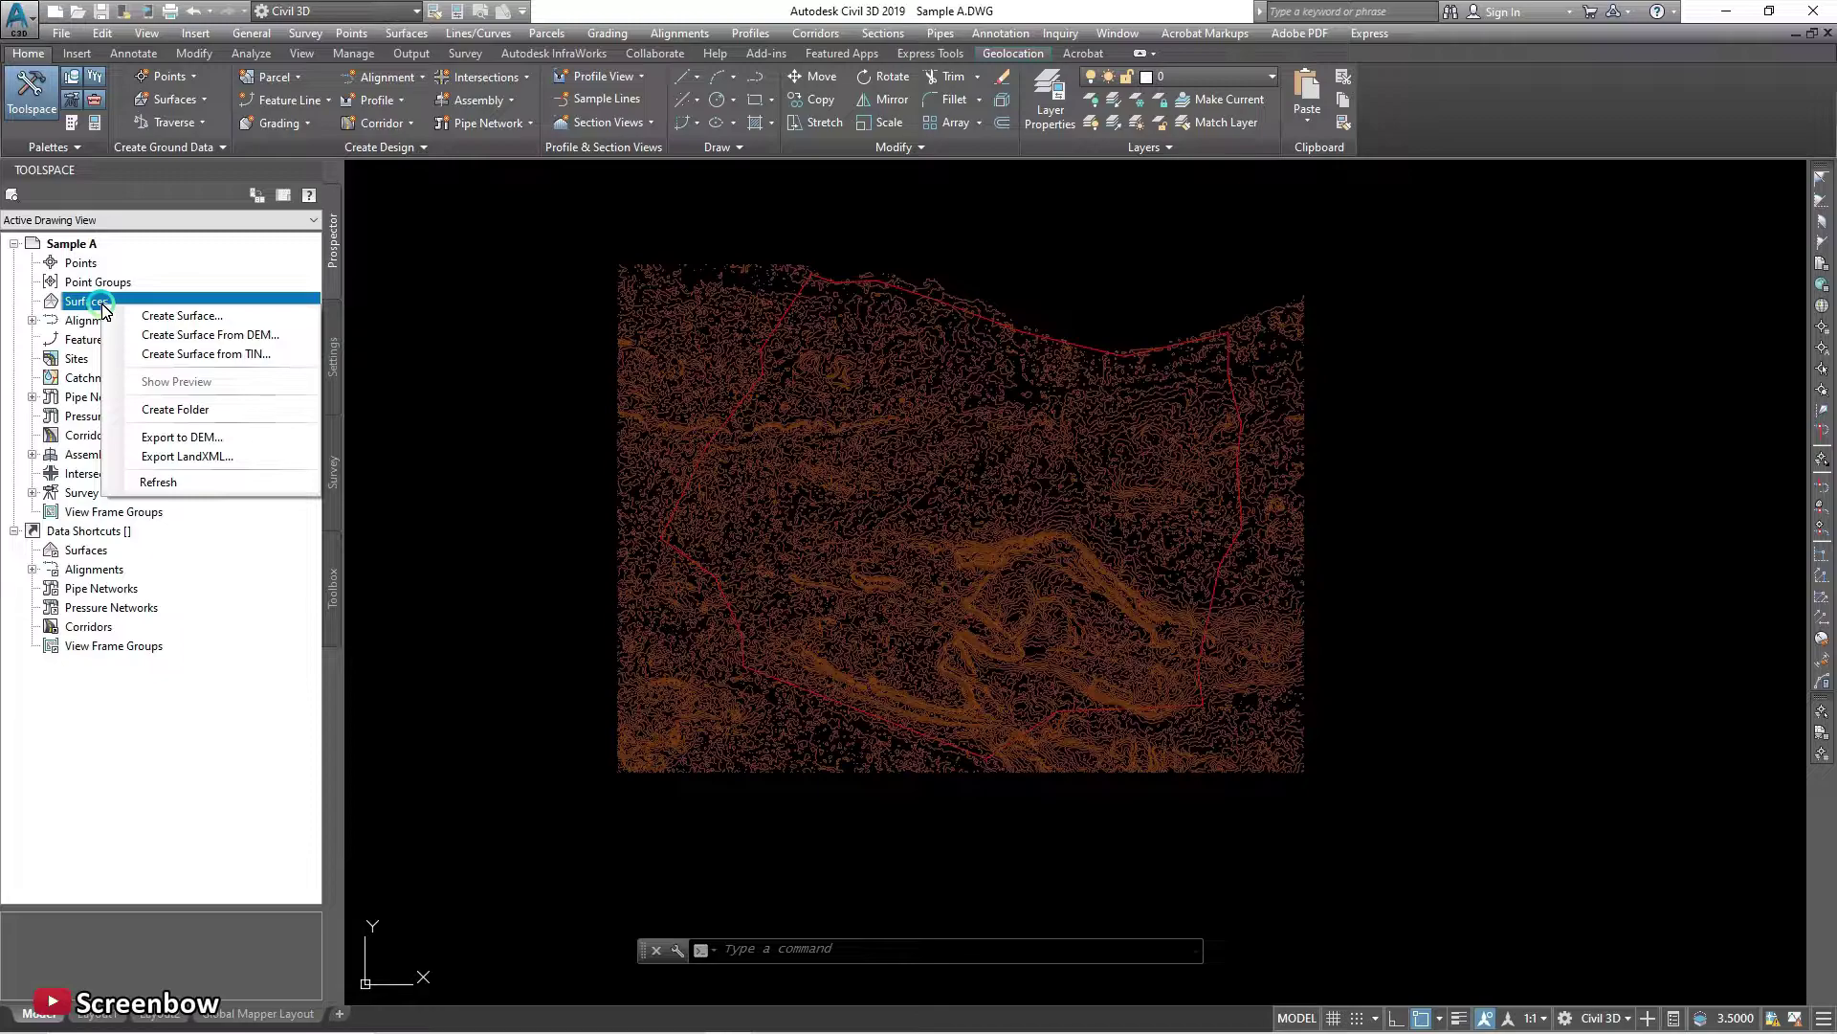
{"action": "right_click", "coordinate": [100, 307]}
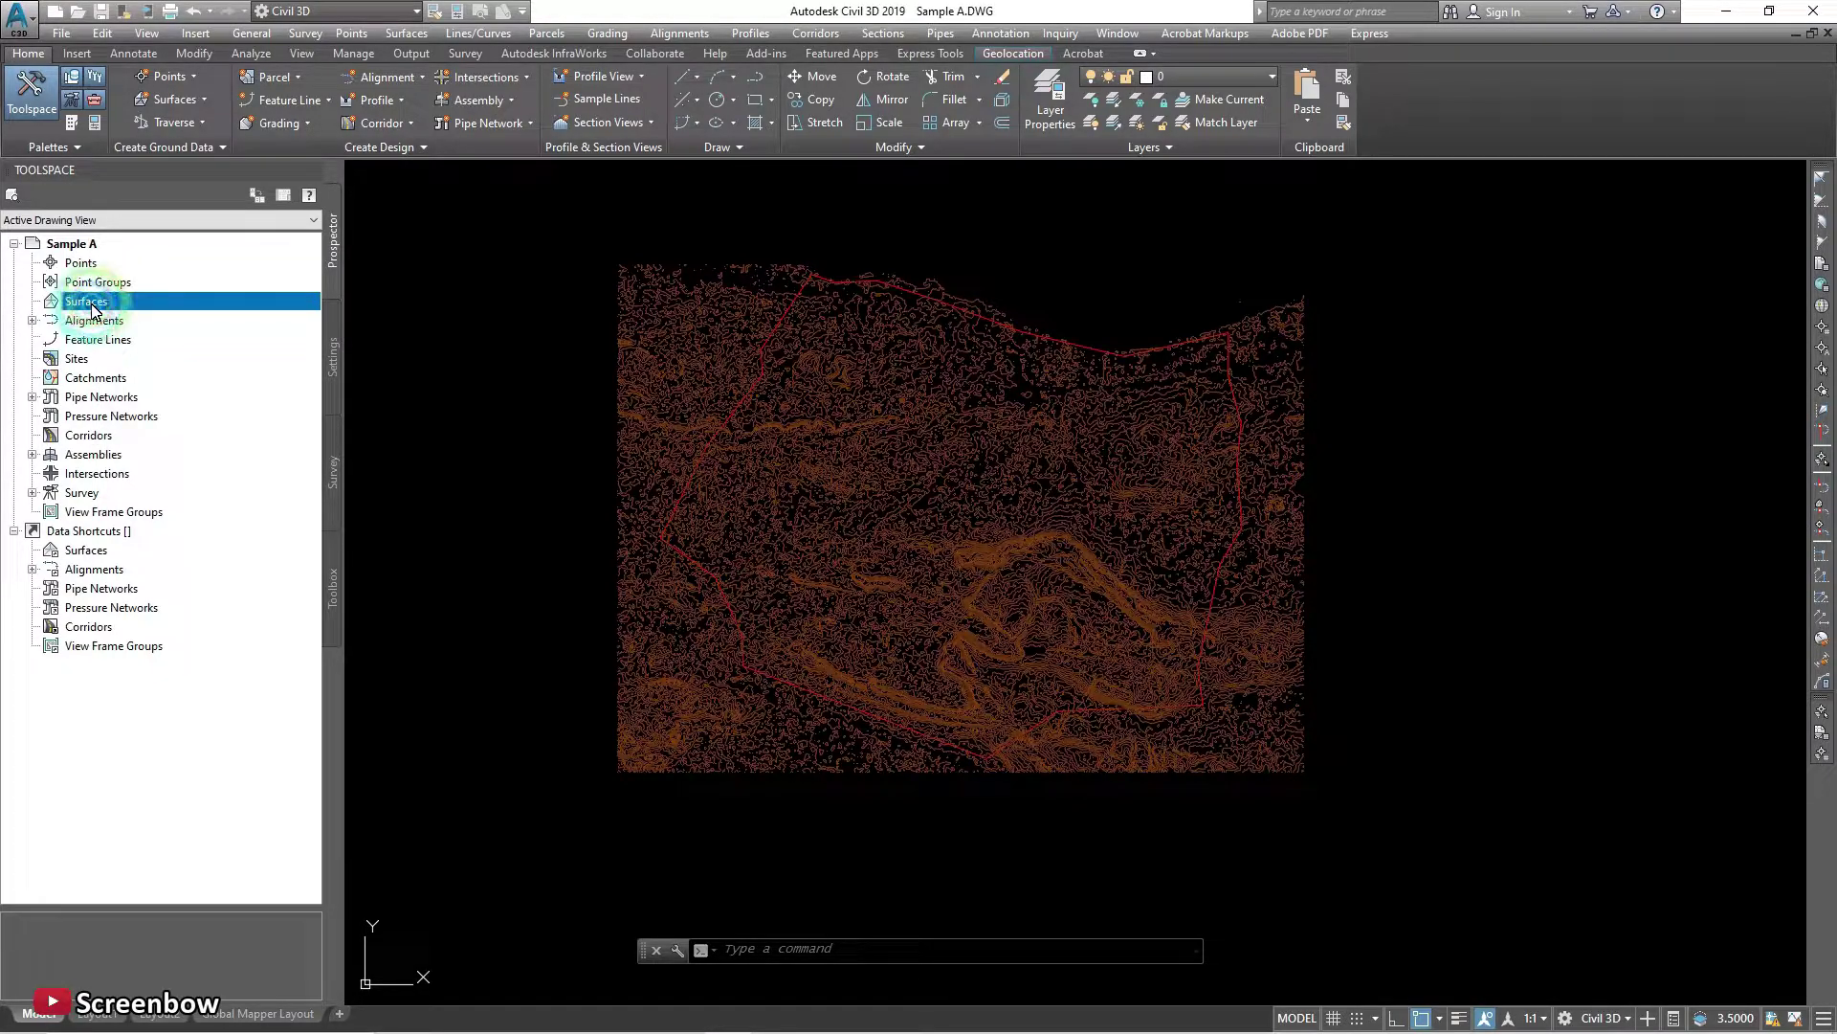
{"action": "right_click", "coordinate": [104, 307]}
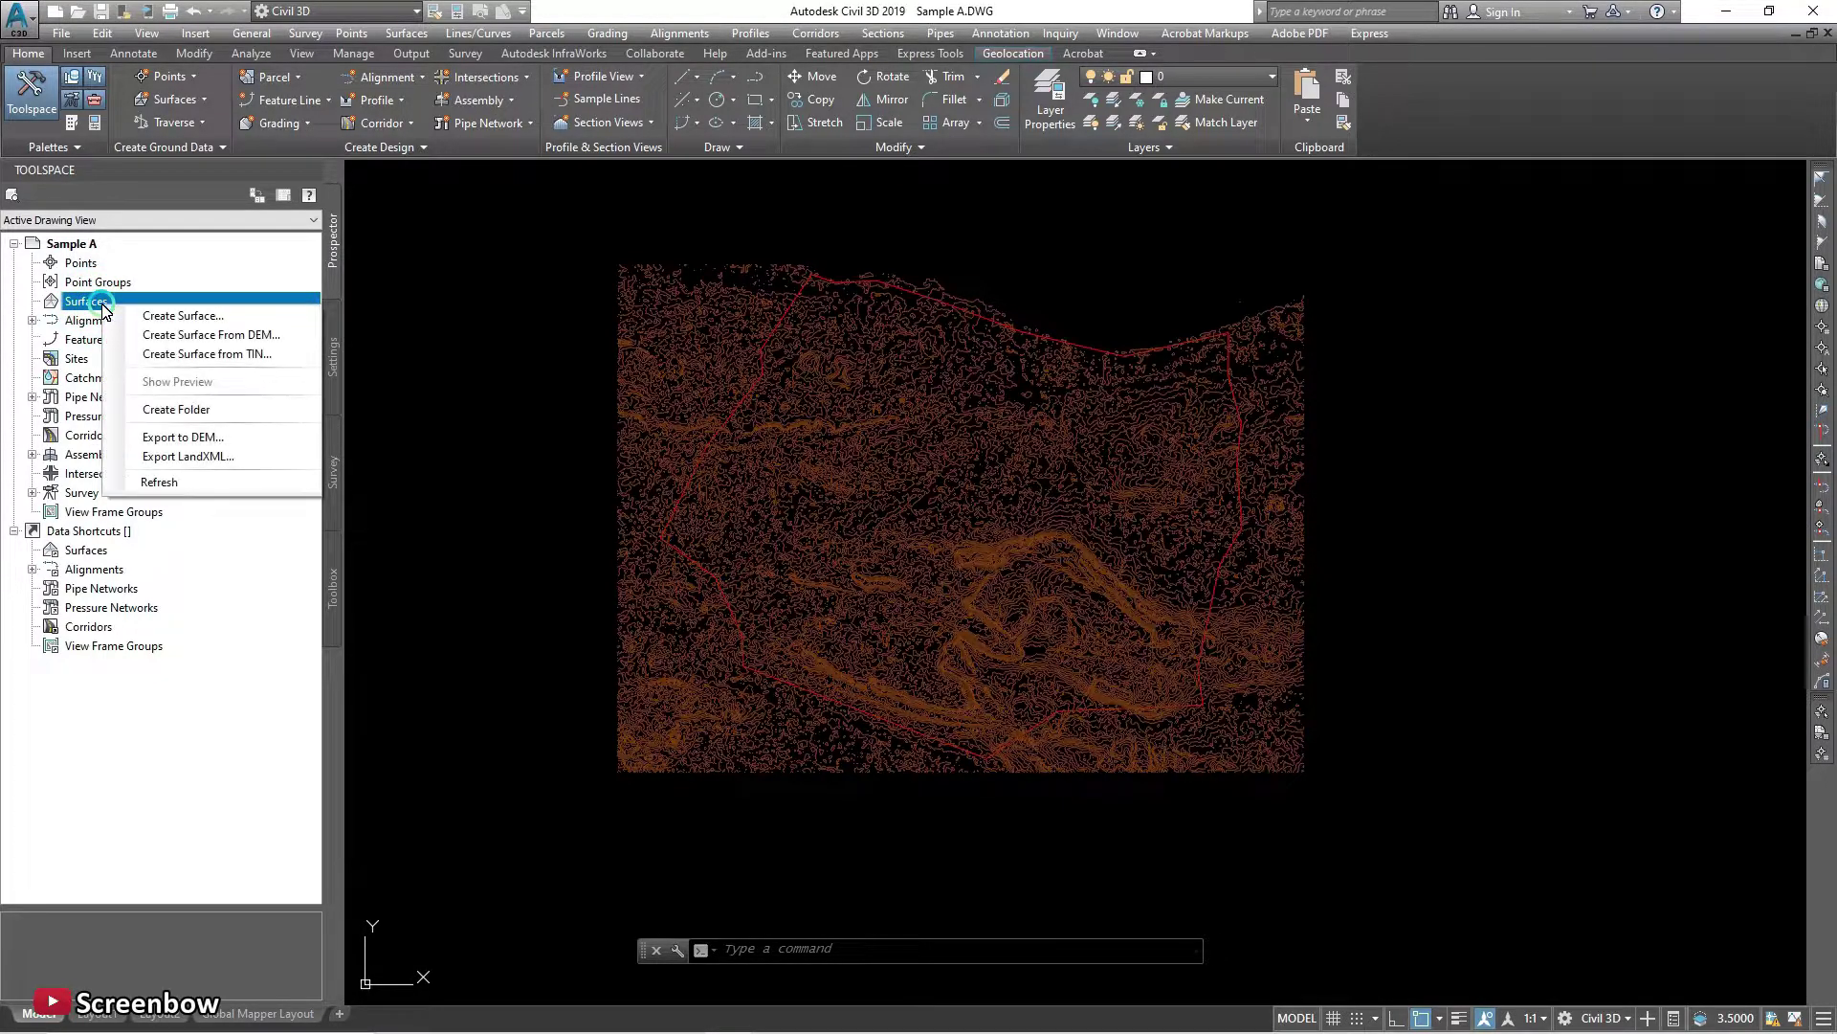
{"action": "left_click", "coordinate": [186, 317]}
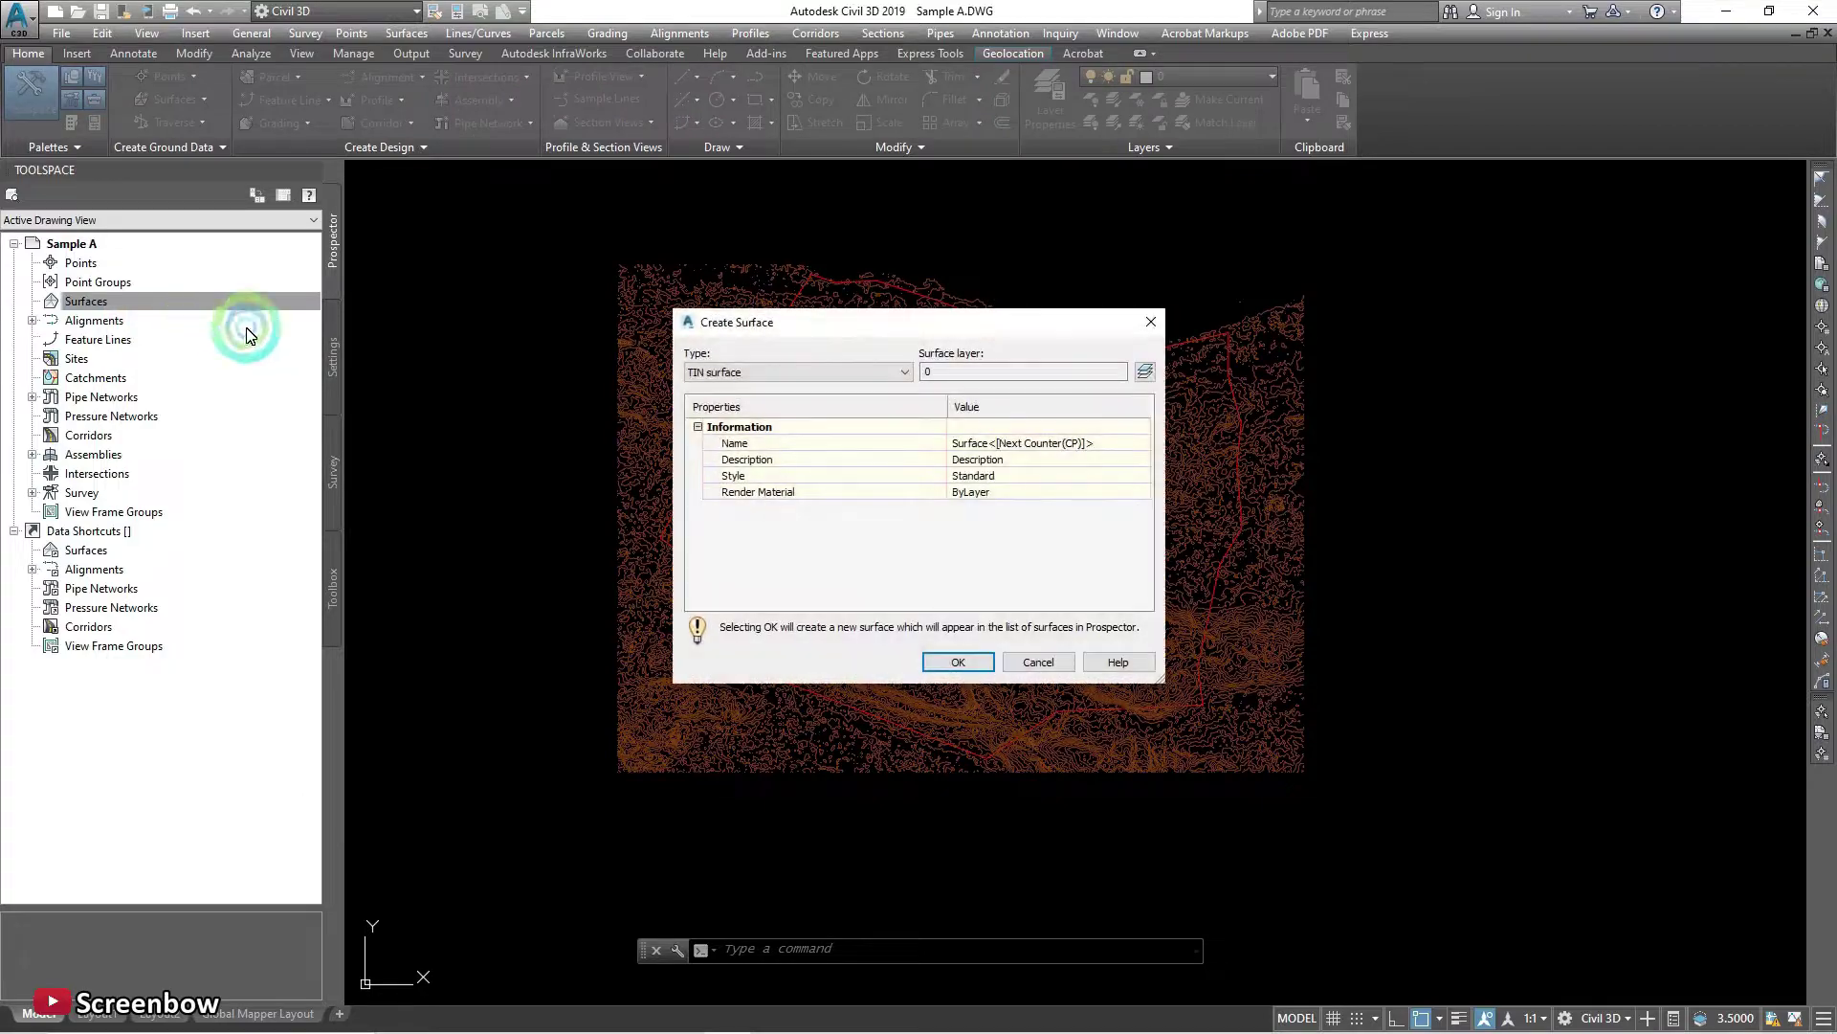
{"action": "left_click", "coordinate": [1092, 445]}
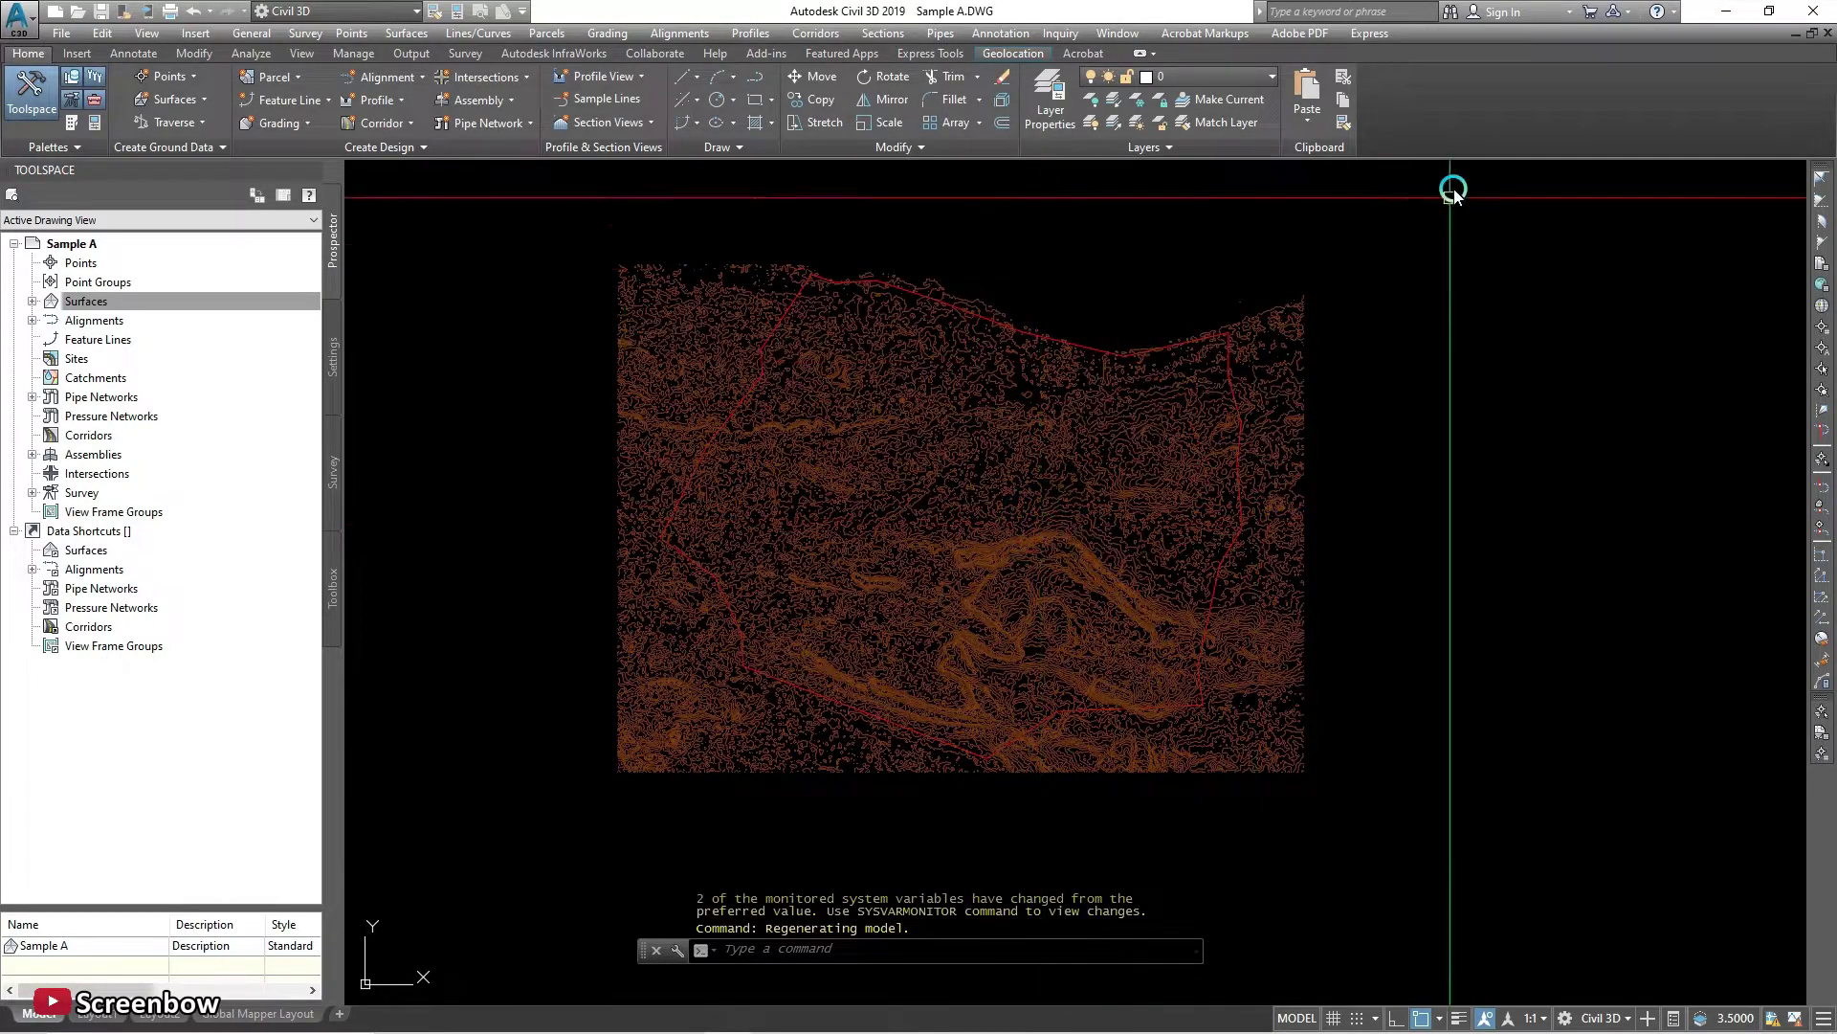
Expand Surfaces > Sample A > Definition in Prospector.
{"action": "left_click", "coordinate": [129, 339]}
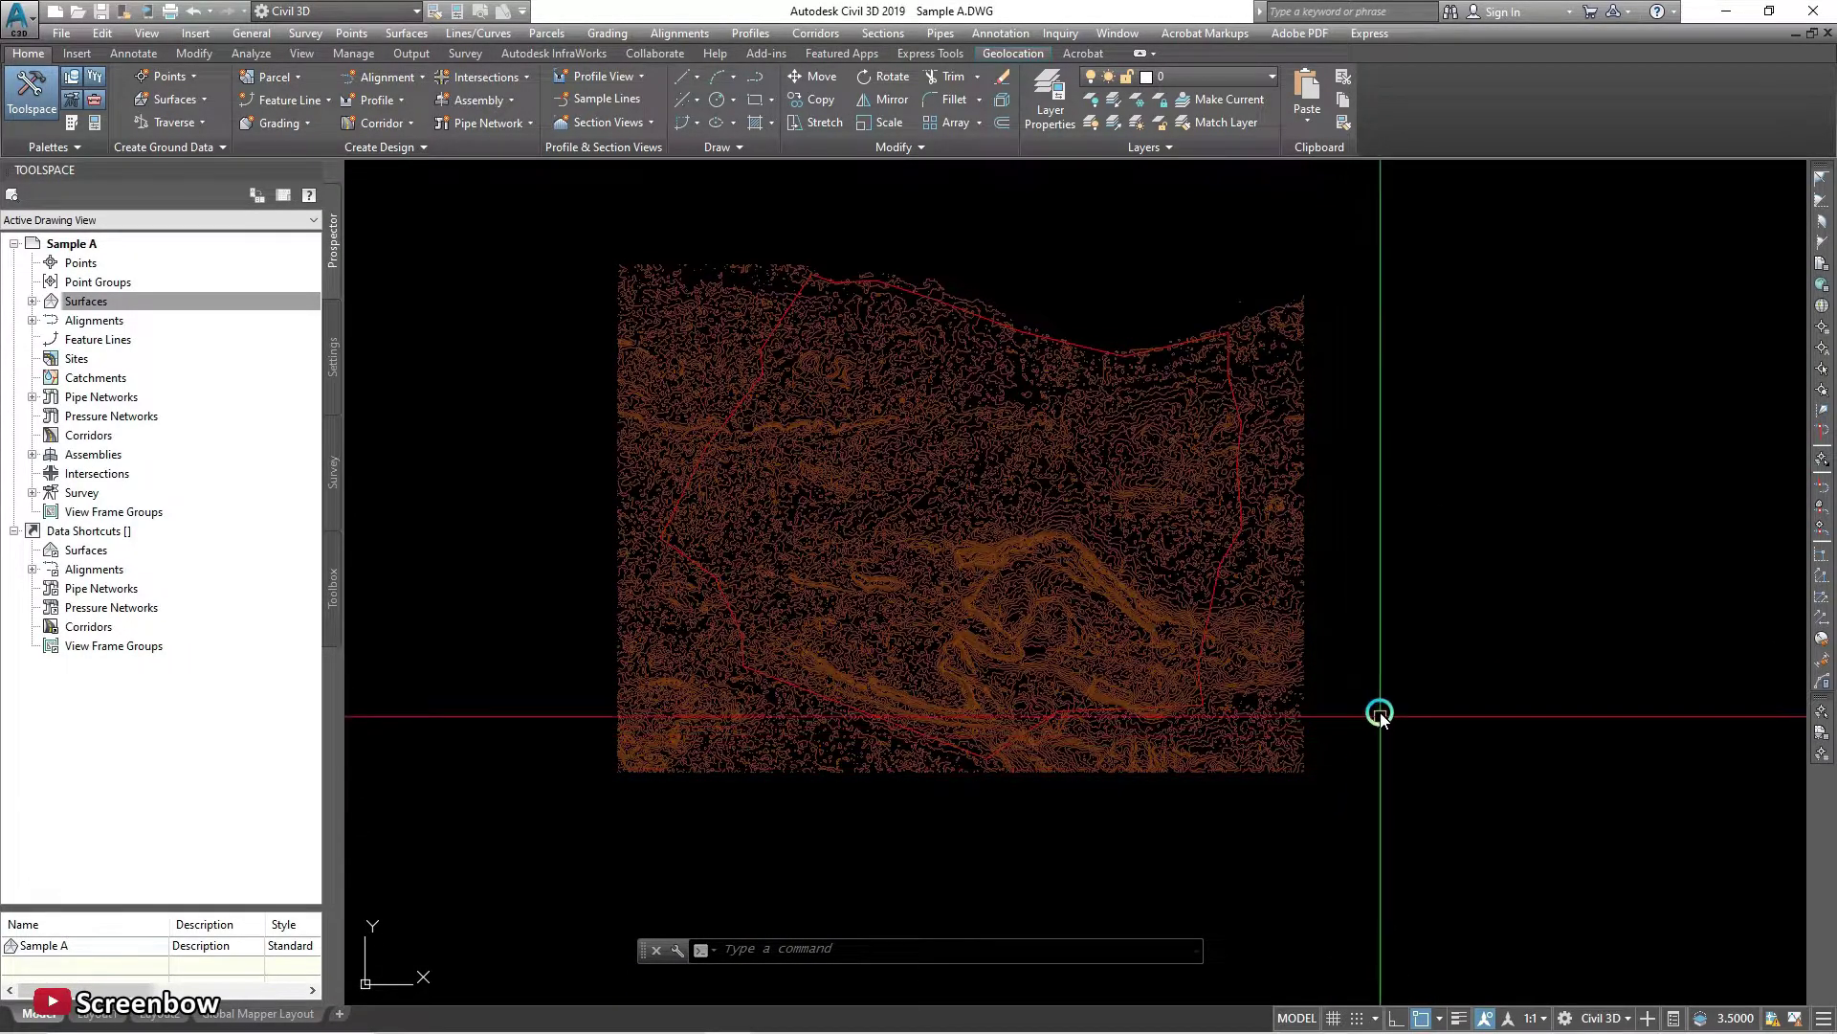
{"action": "left_click", "coordinate": [32, 304]}
{"action": "left_click", "coordinate": [51, 320]}
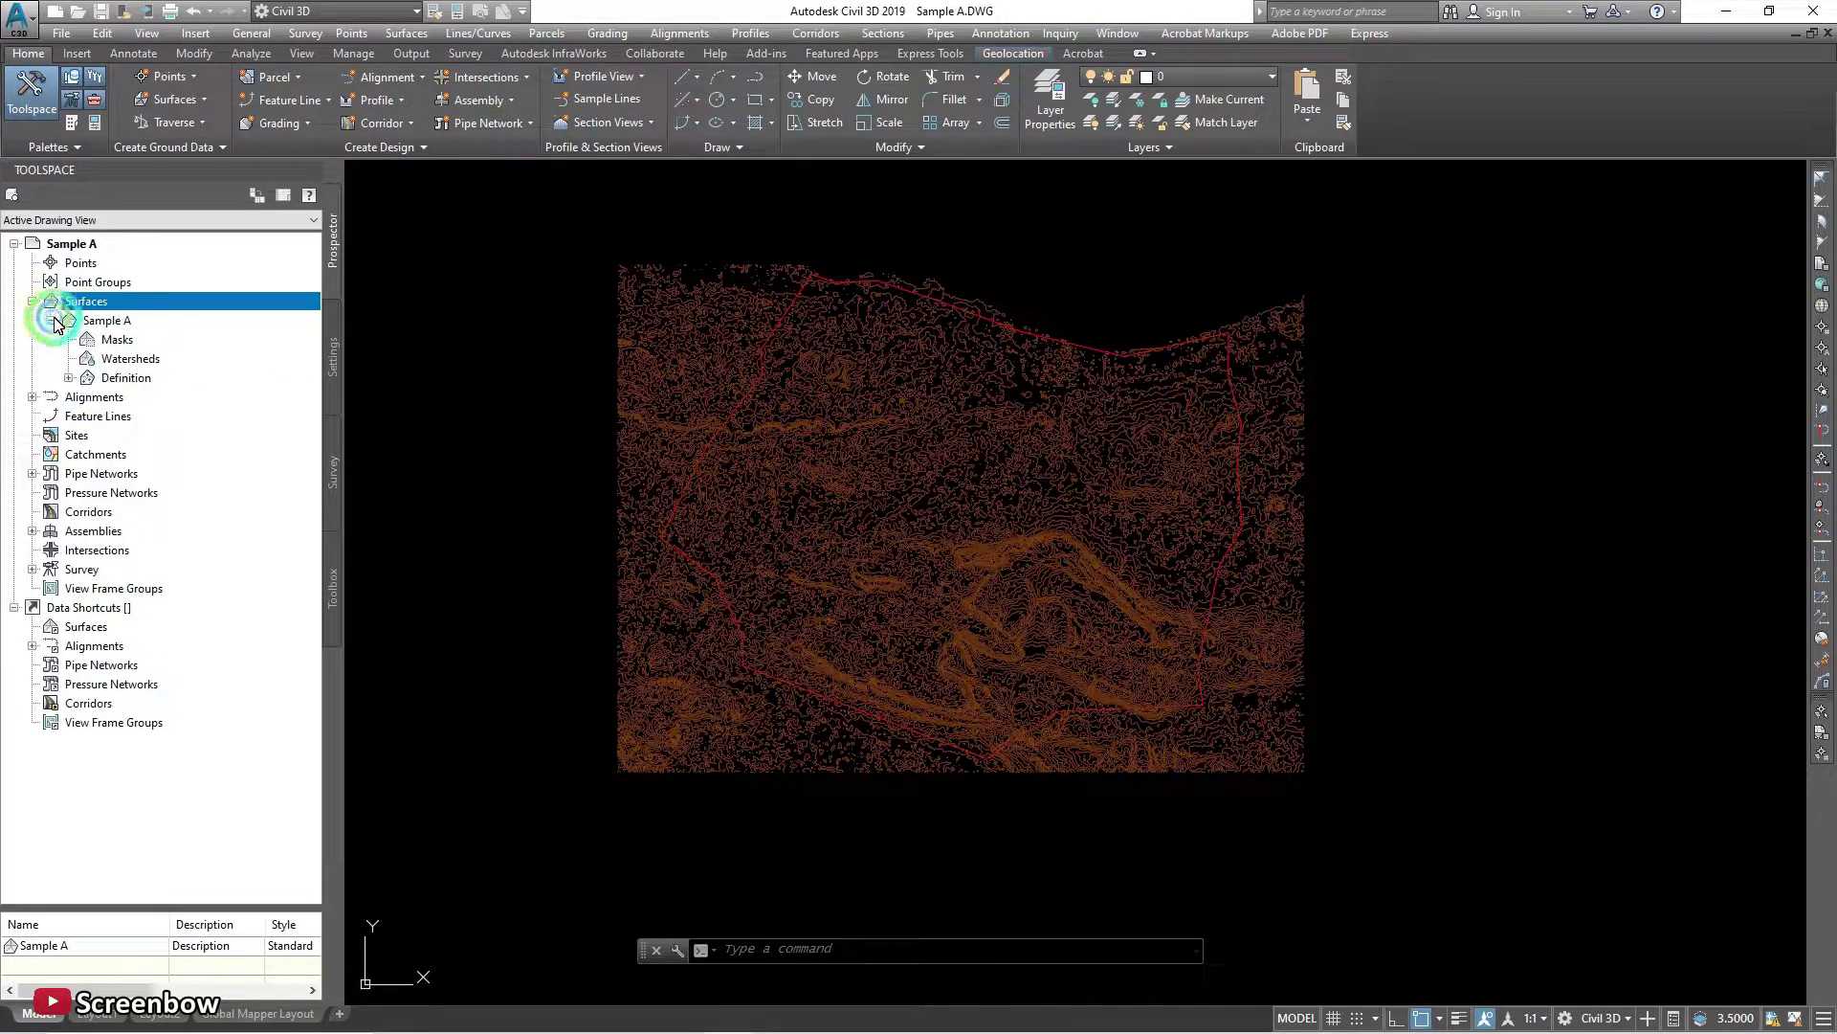
{"action": "left_click", "coordinate": [119, 322]}
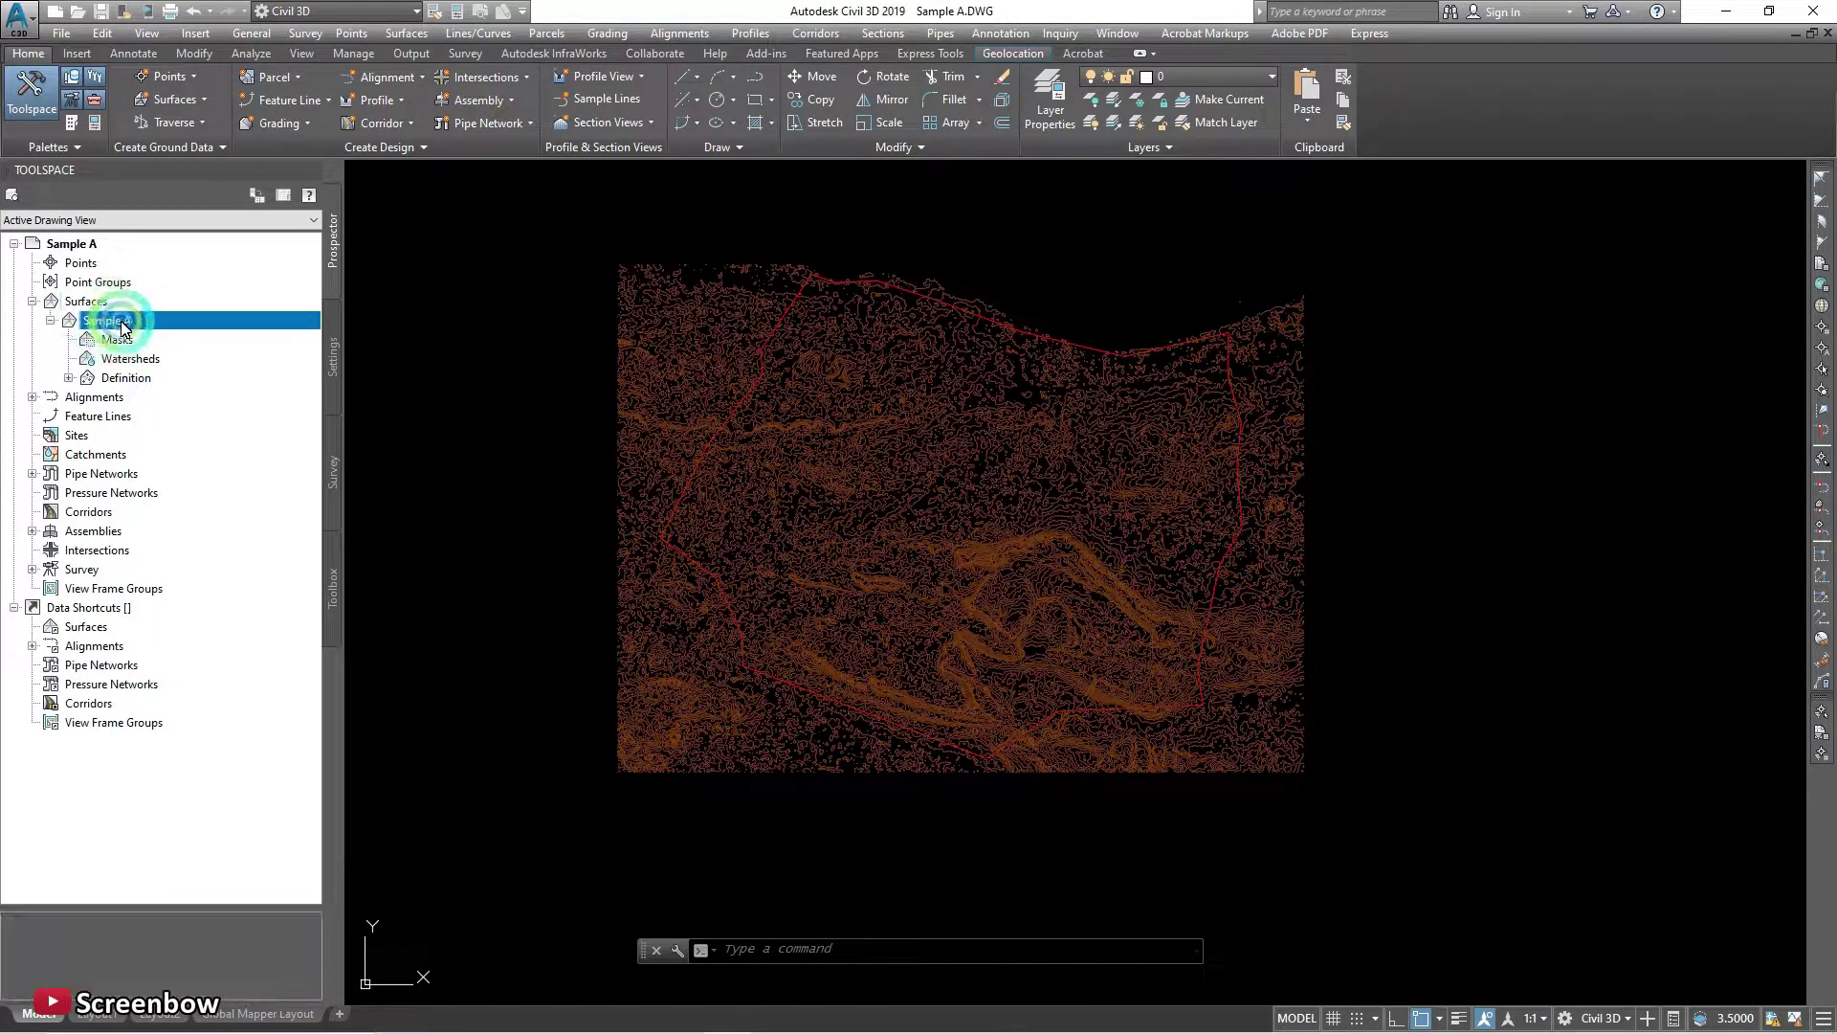
{"action": "left_click", "coordinate": [70, 380]}
{"action": "left_click", "coordinate": [70, 380]}
{"action": "left_click", "coordinate": [72, 381]}
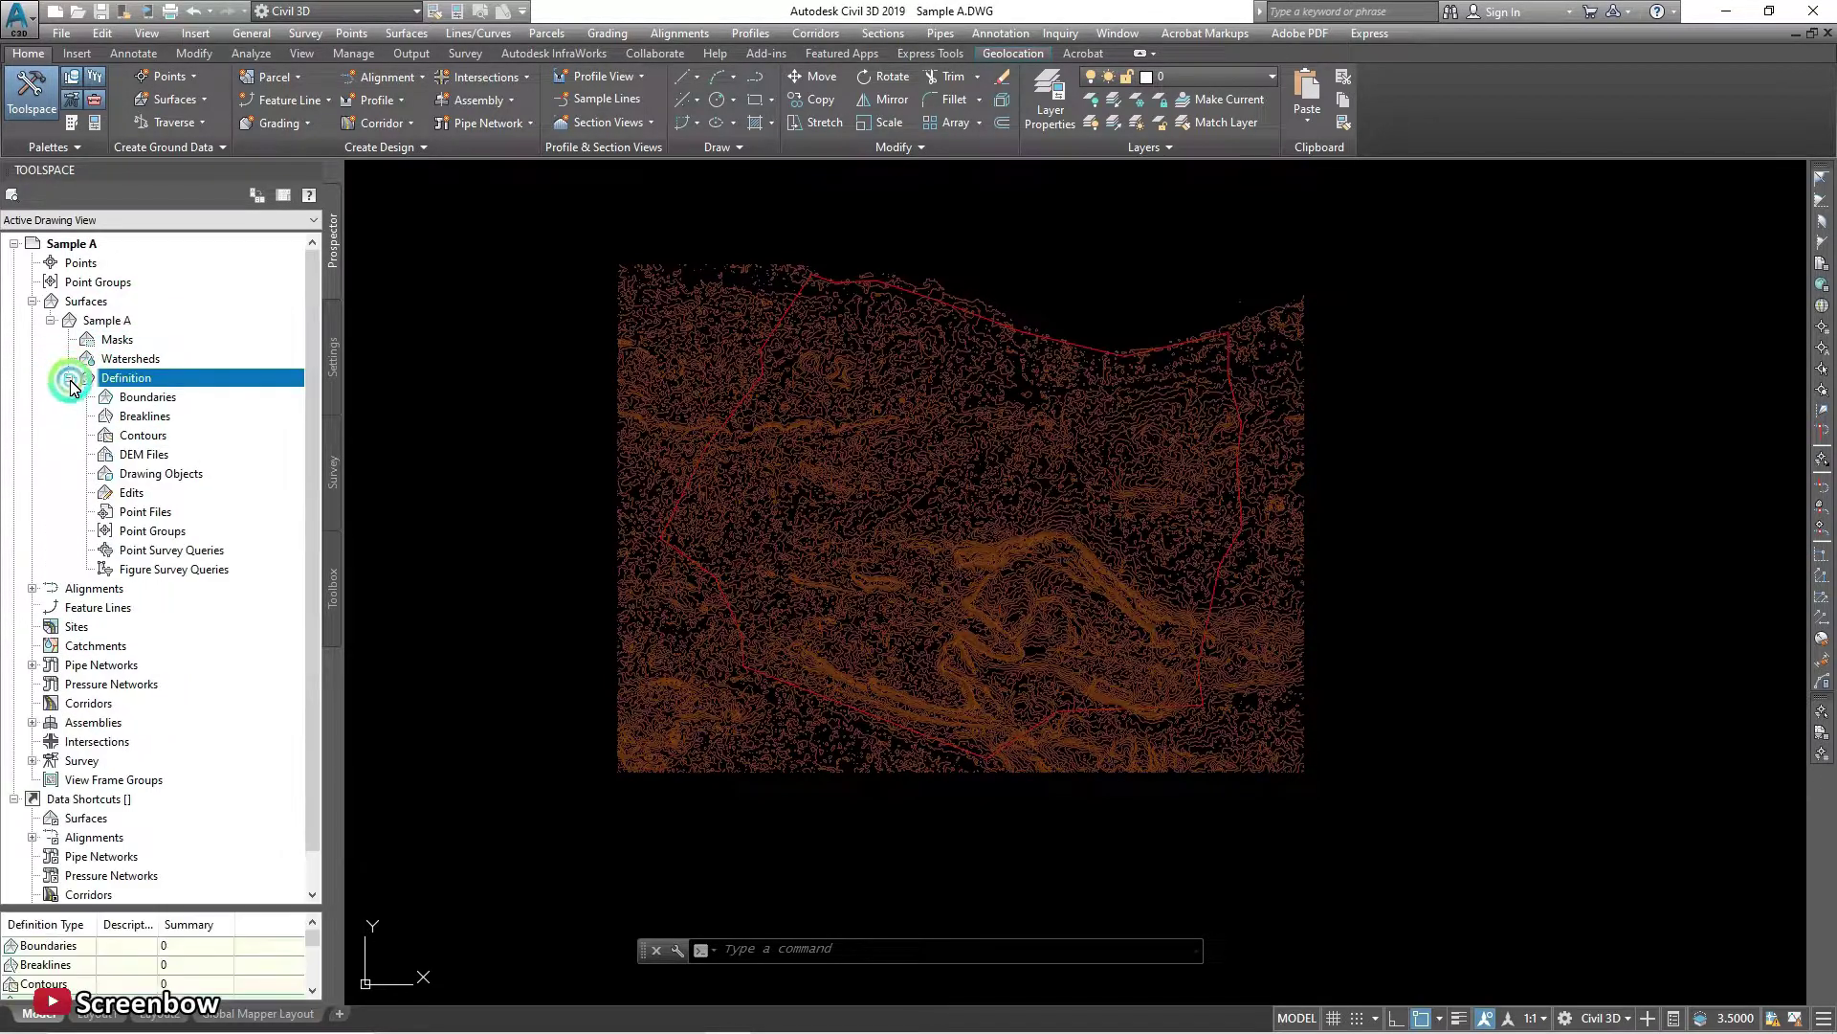
{"action": "left_click", "coordinate": [178, 380]}
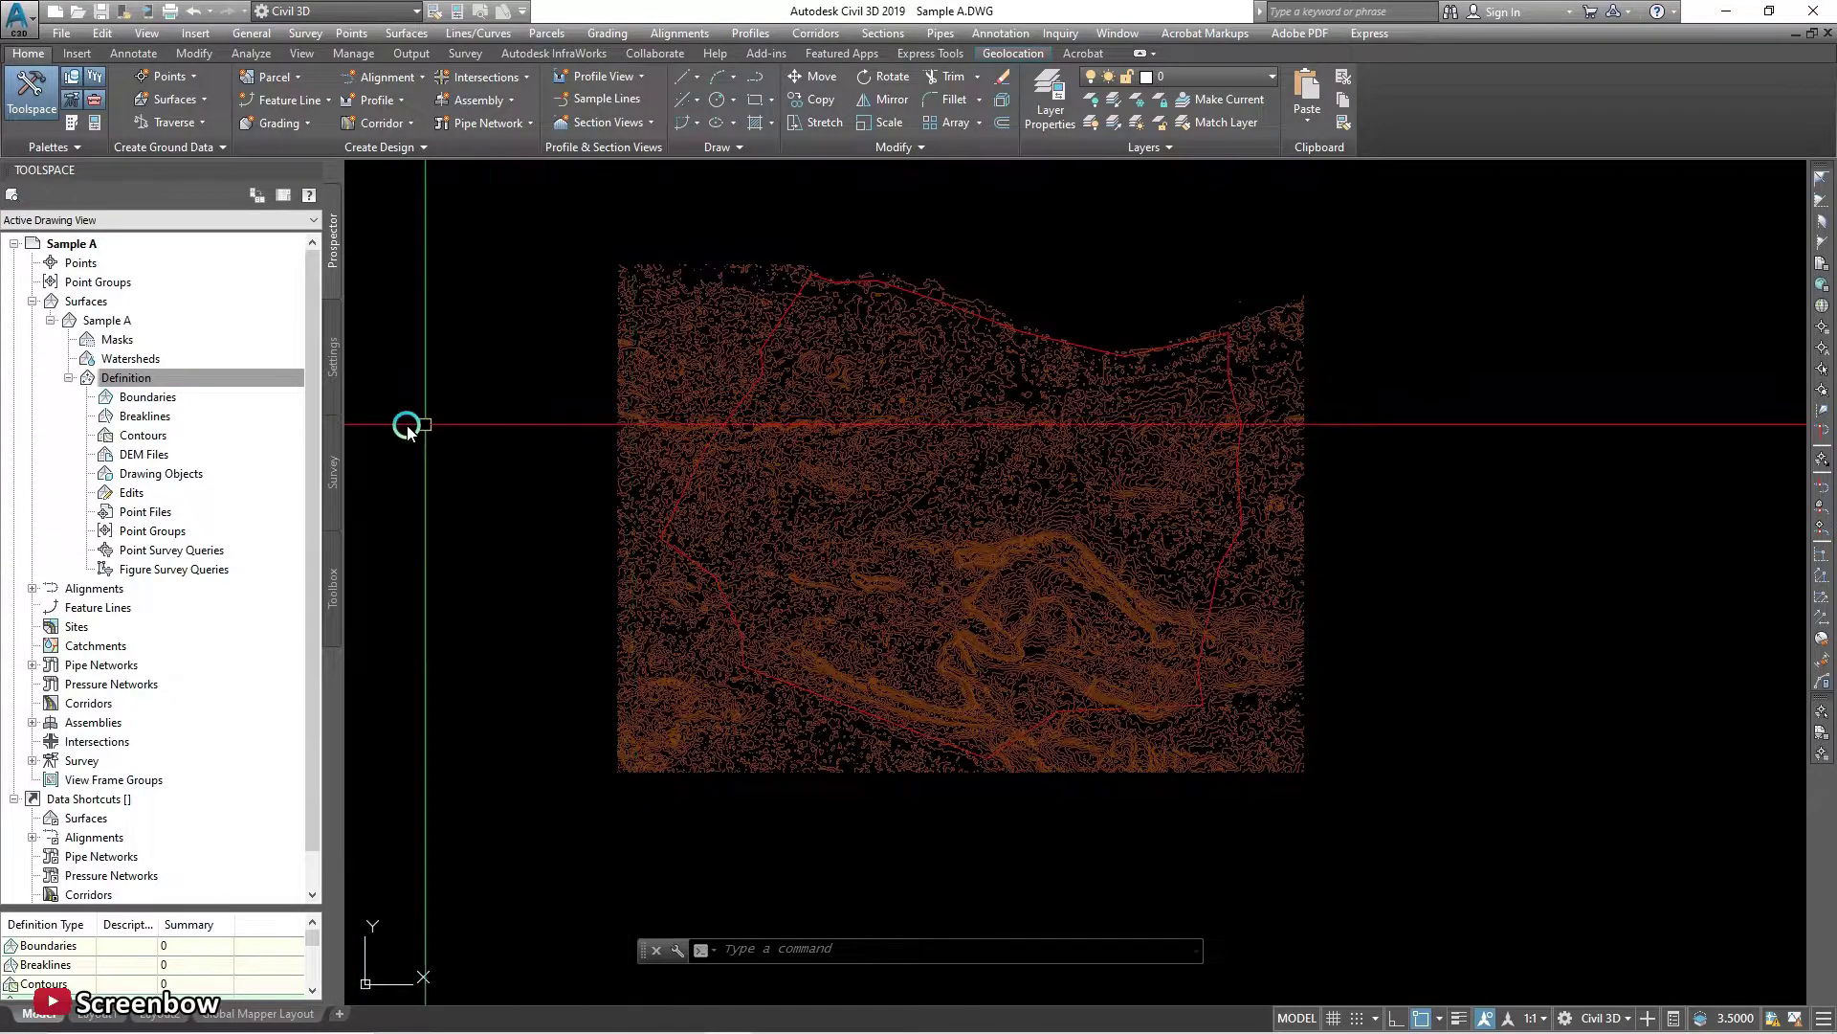
Start adding contour data, keeping weeding 49.213' and supplementing 328.084'/3.281' defaults.
{"action": "left_click", "coordinate": [151, 437]}
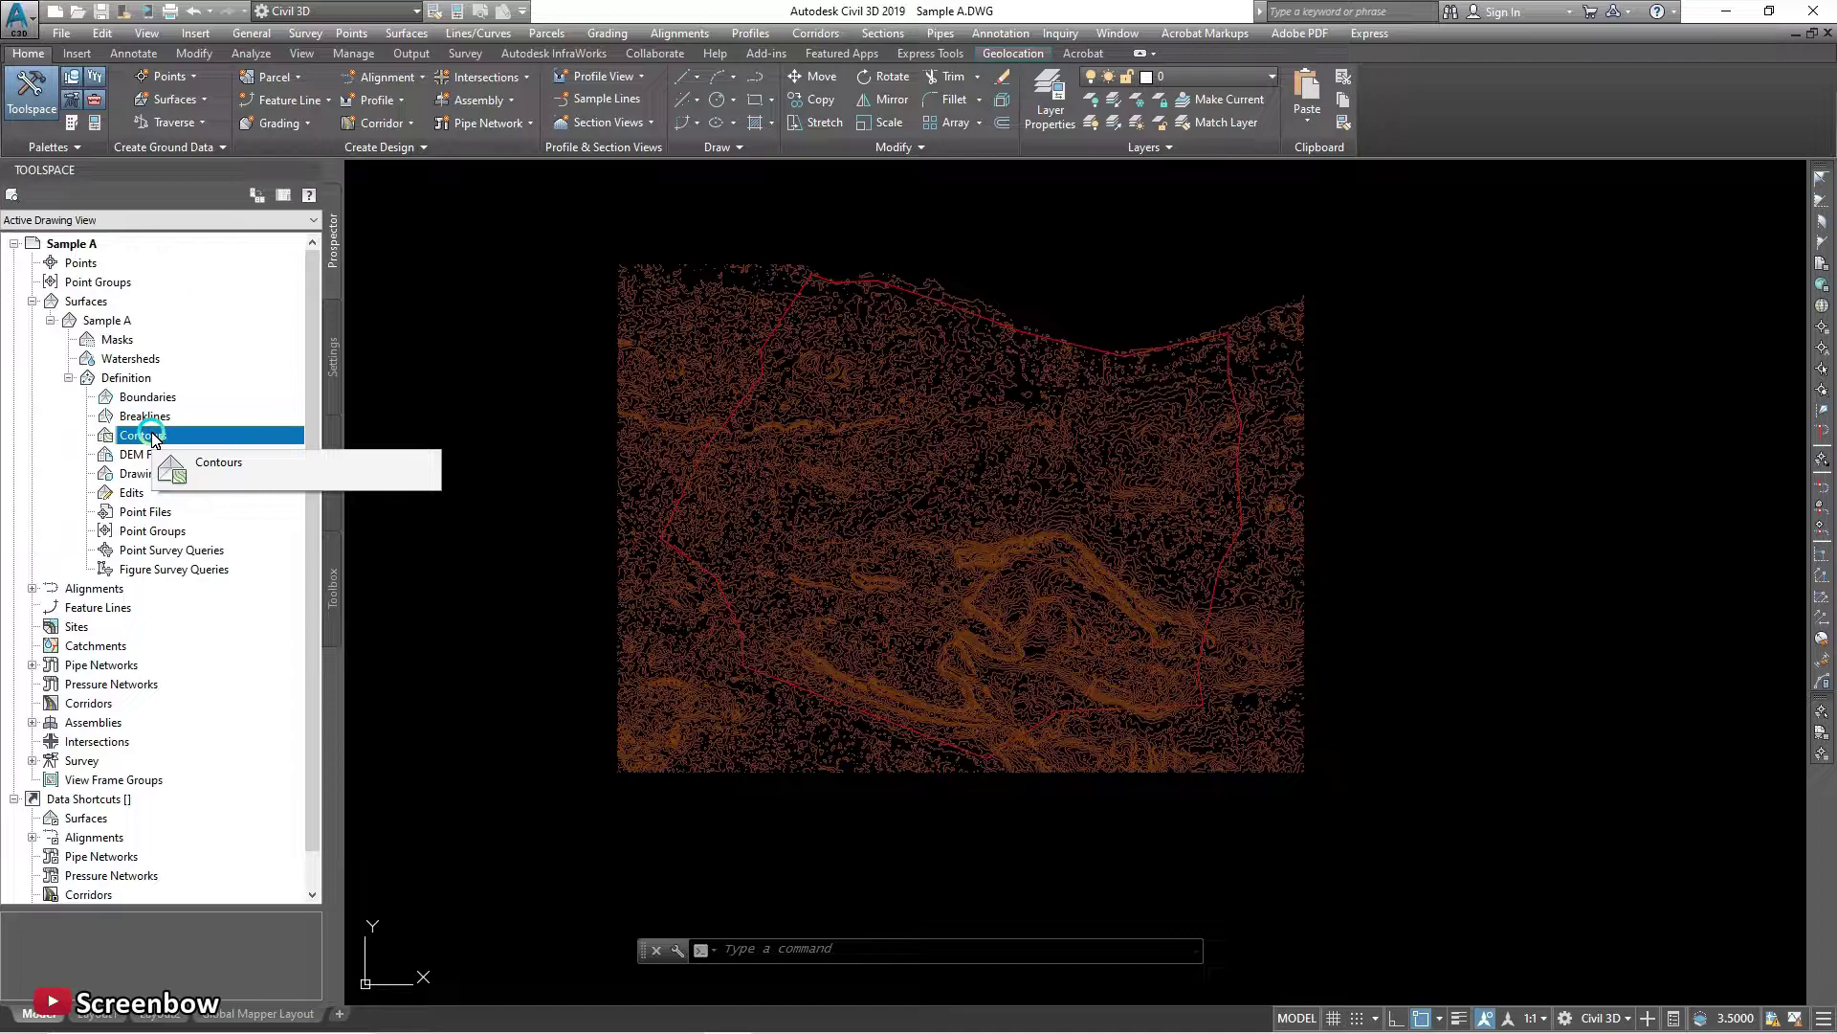
{"action": "right_click", "coordinate": [153, 438]}
{"action": "left_click", "coordinate": [200, 445]}
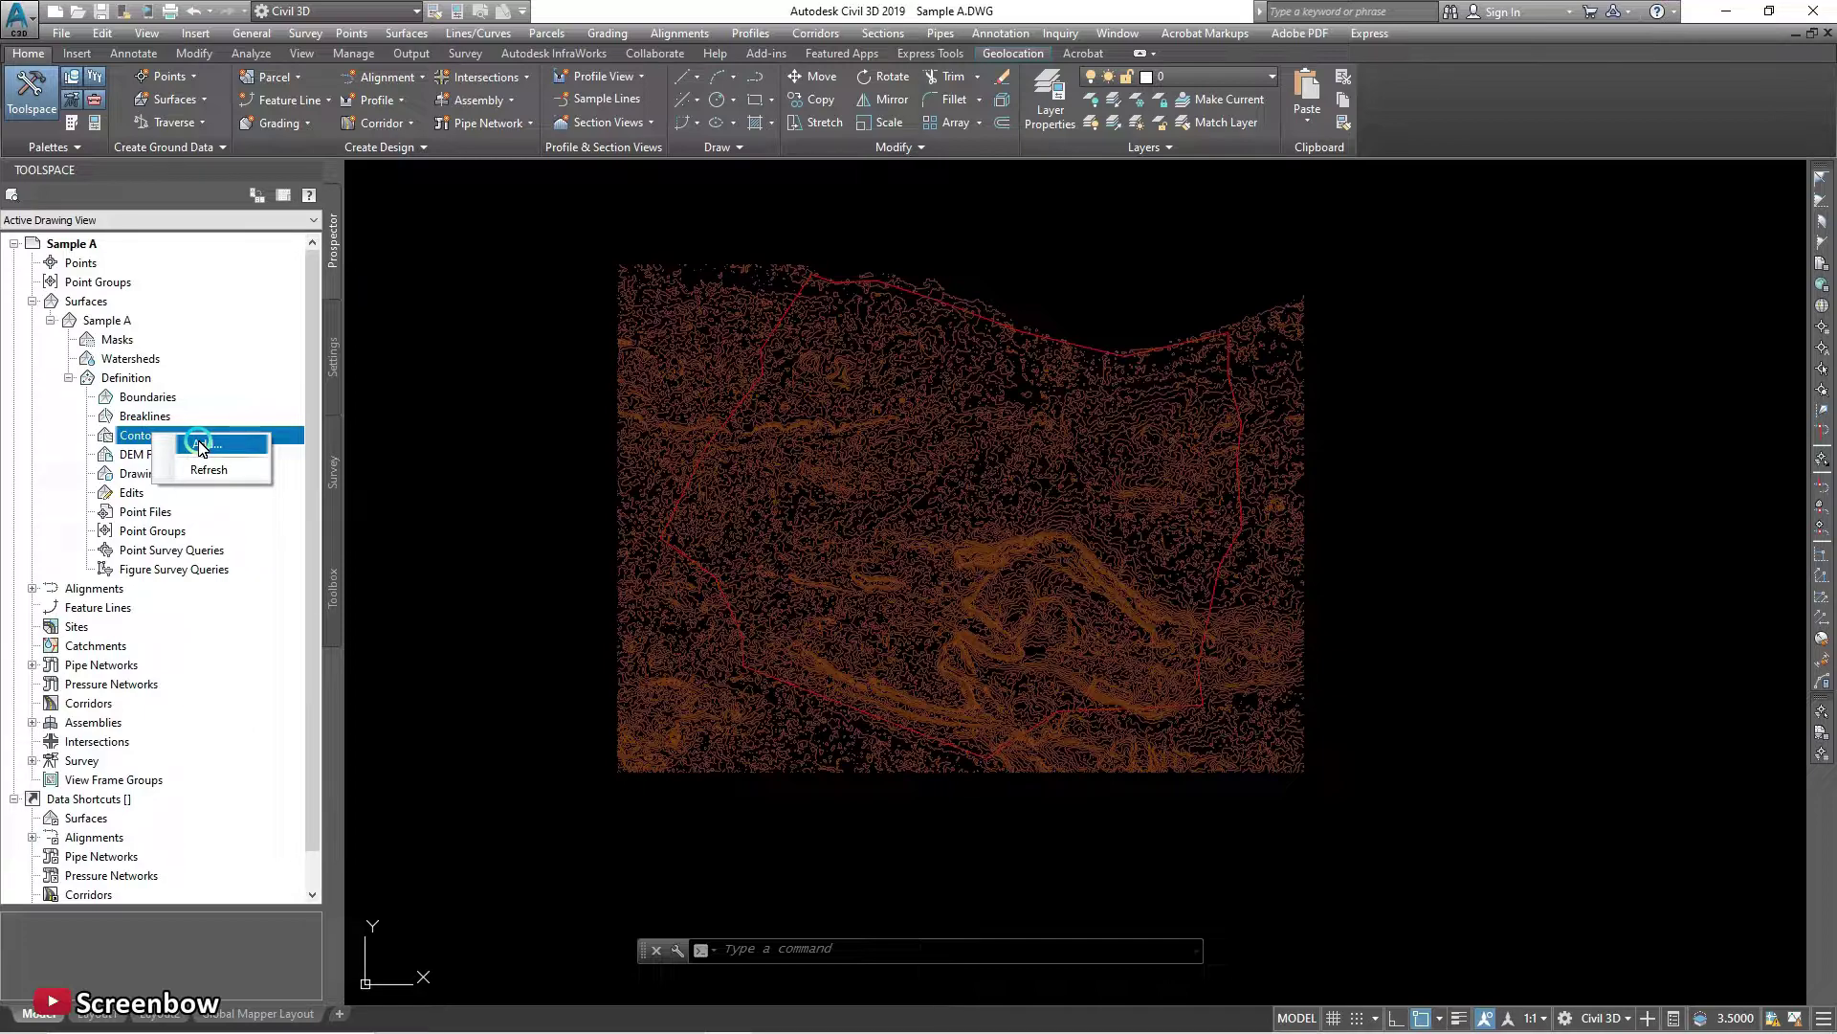
{"action": "left_click", "coordinate": [200, 445]}
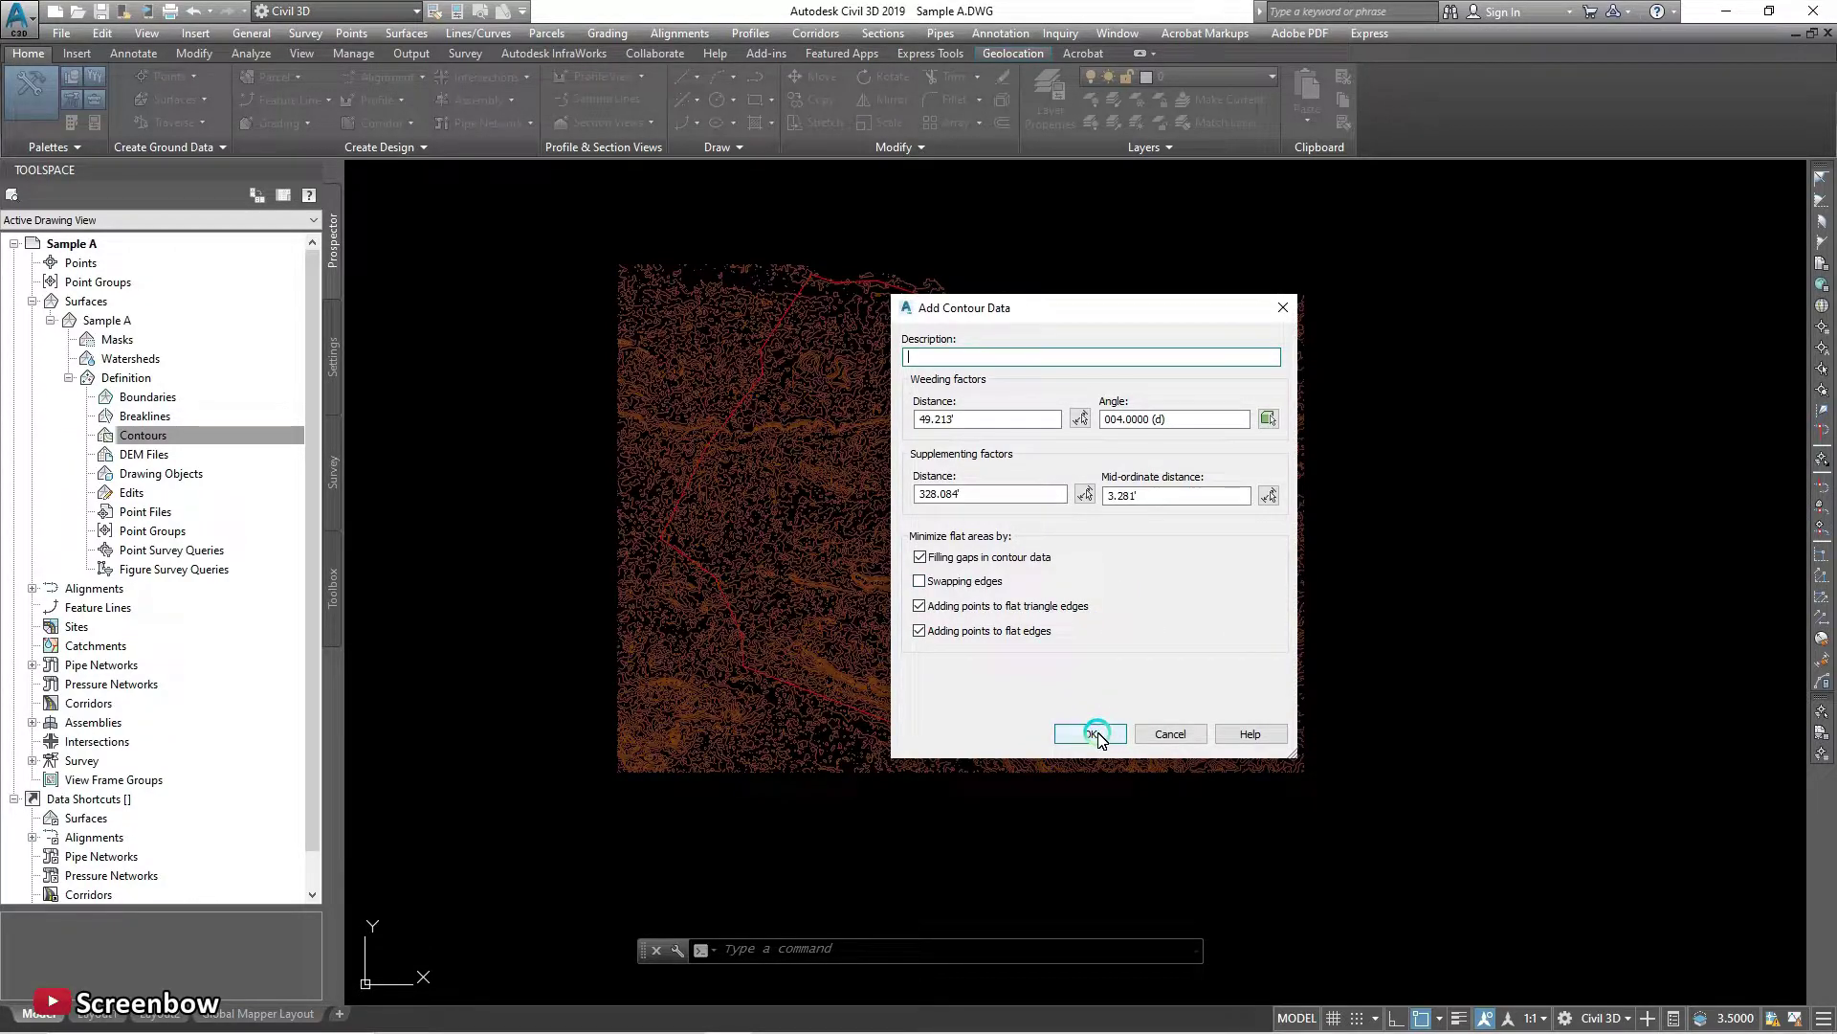
Accept the contour data defaults and window-select all 5584 contours around the surface.
{"action": "left_click", "coordinate": [1105, 705]}
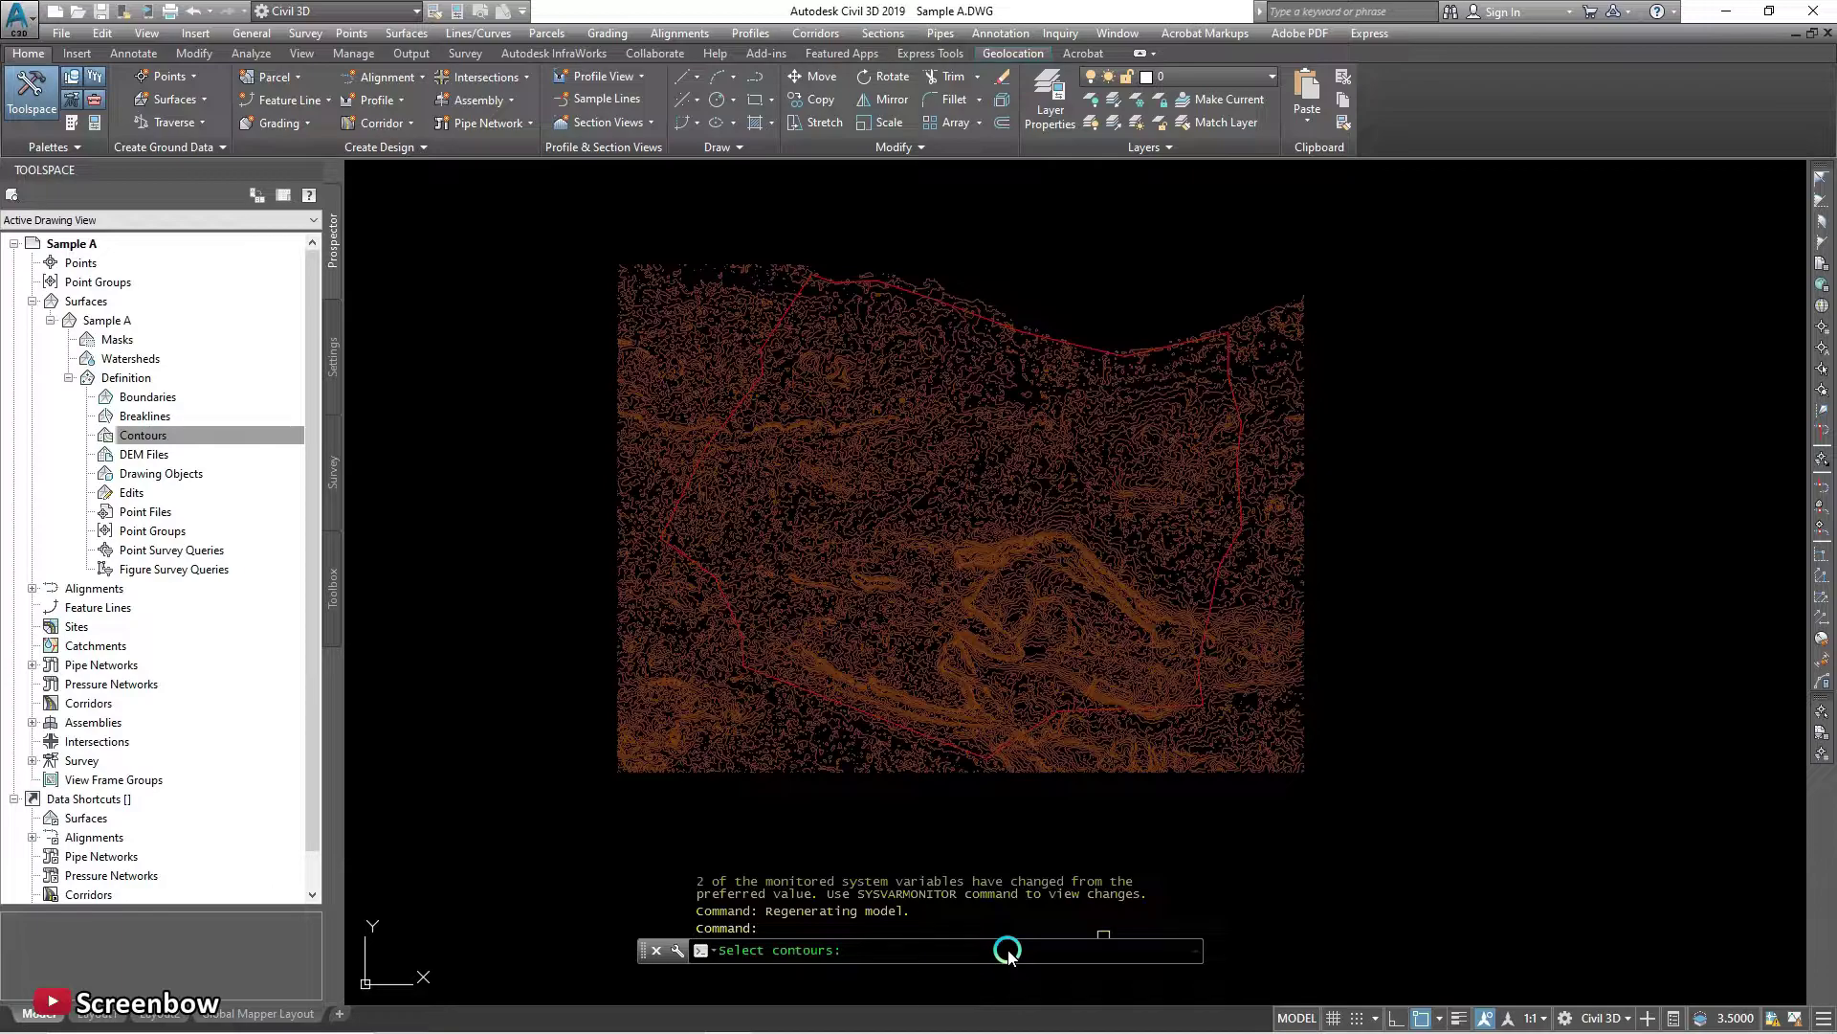
{"action": "left_click", "coordinate": [568, 219]}
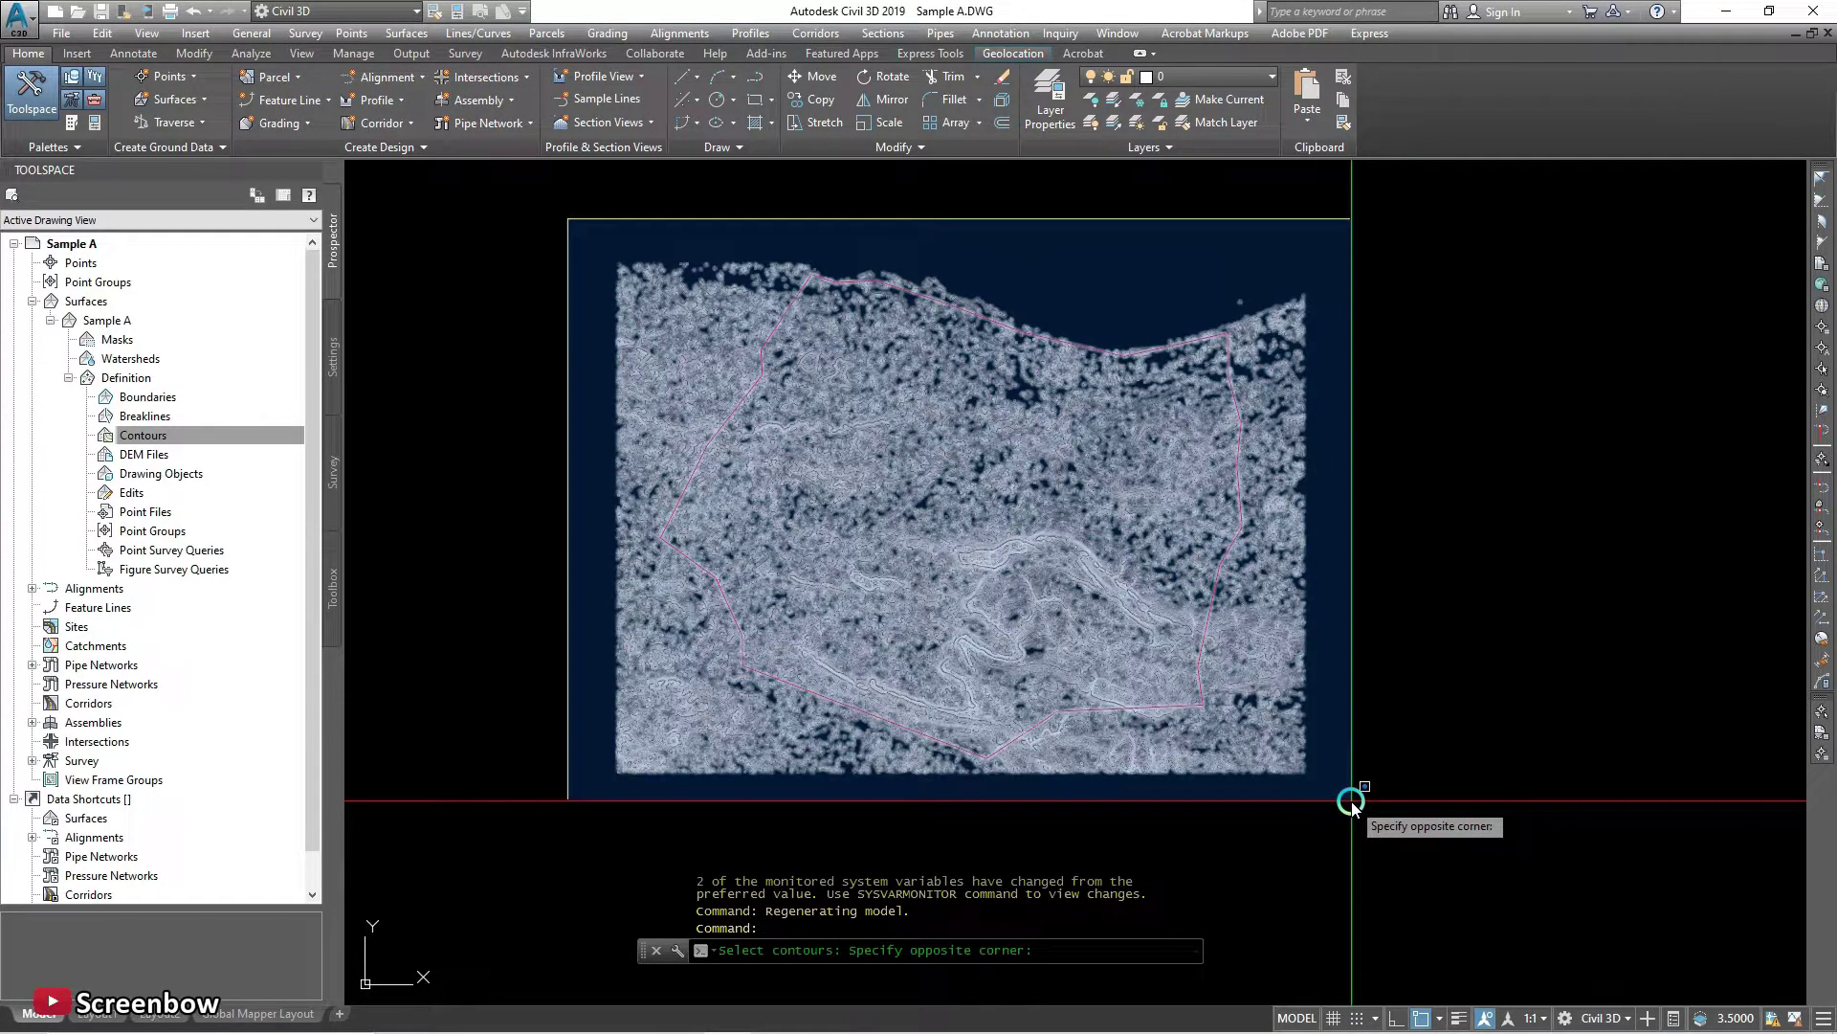
{"action": "left_click", "coordinate": [1351, 801]}
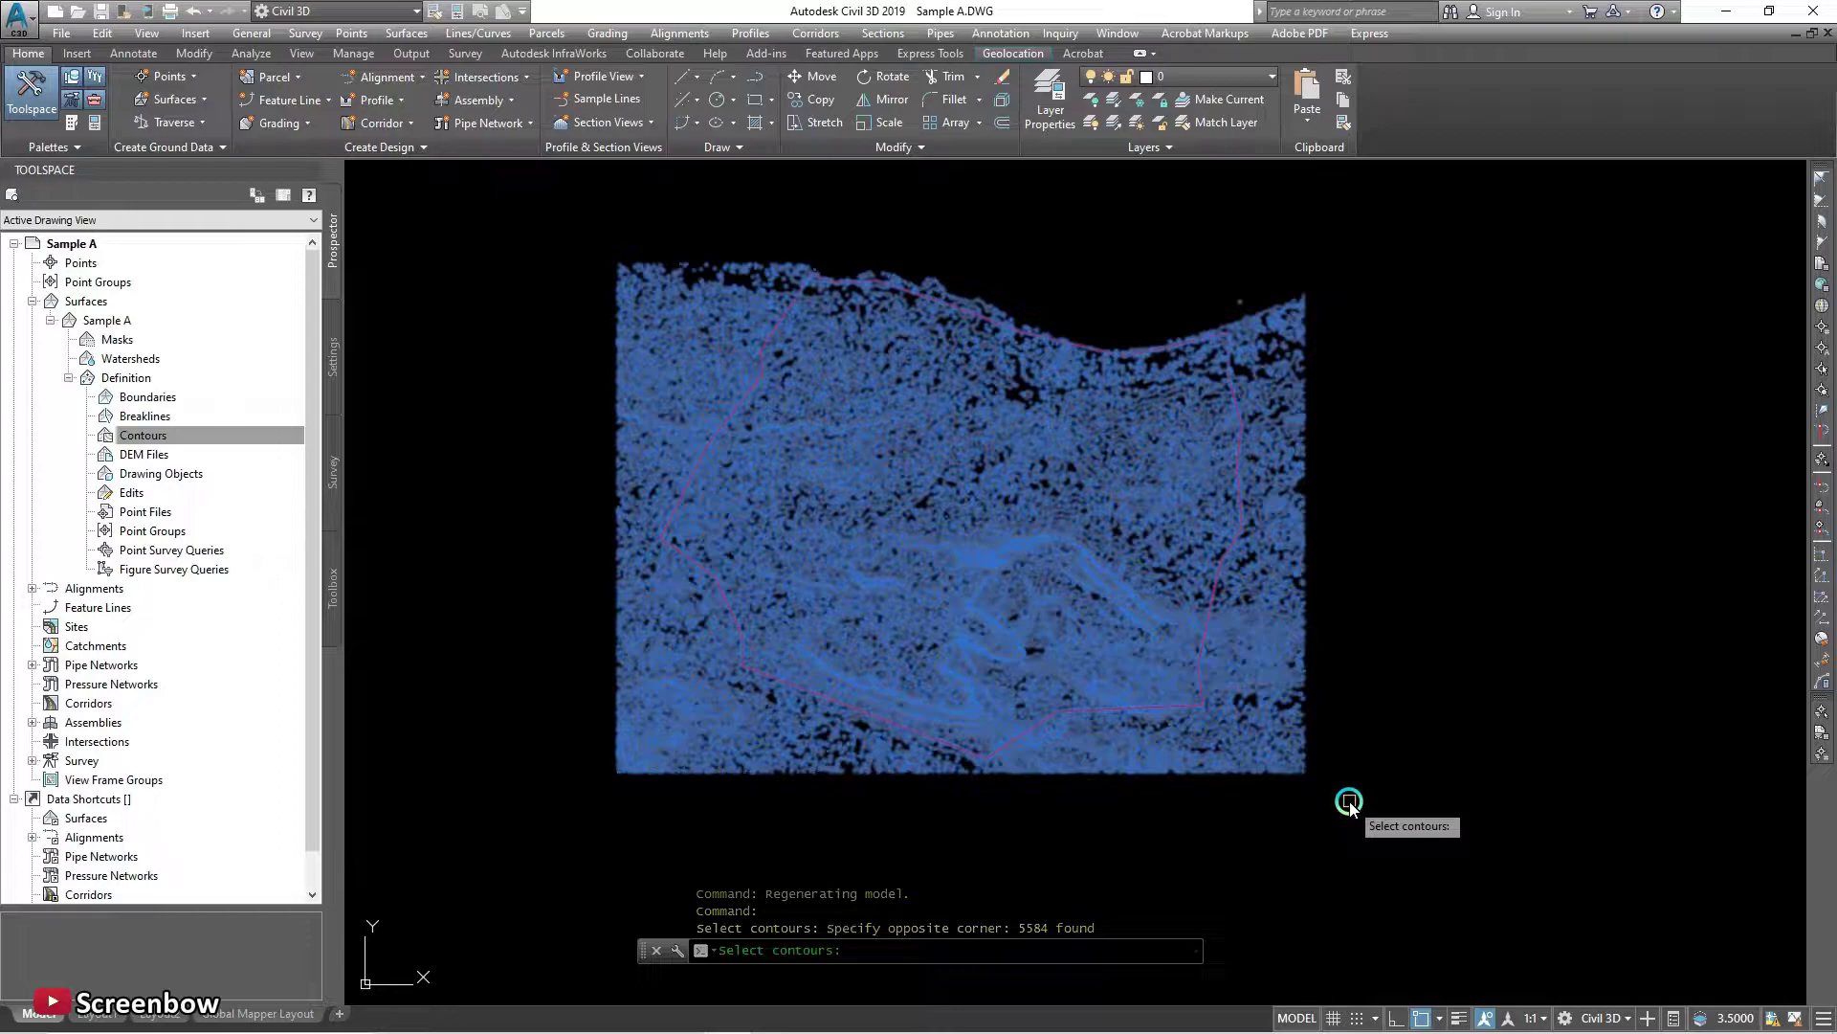
{"action": "scroll", "coordinate": [799, 326], "scroll_direction": "up", "scroll_amount": 5}
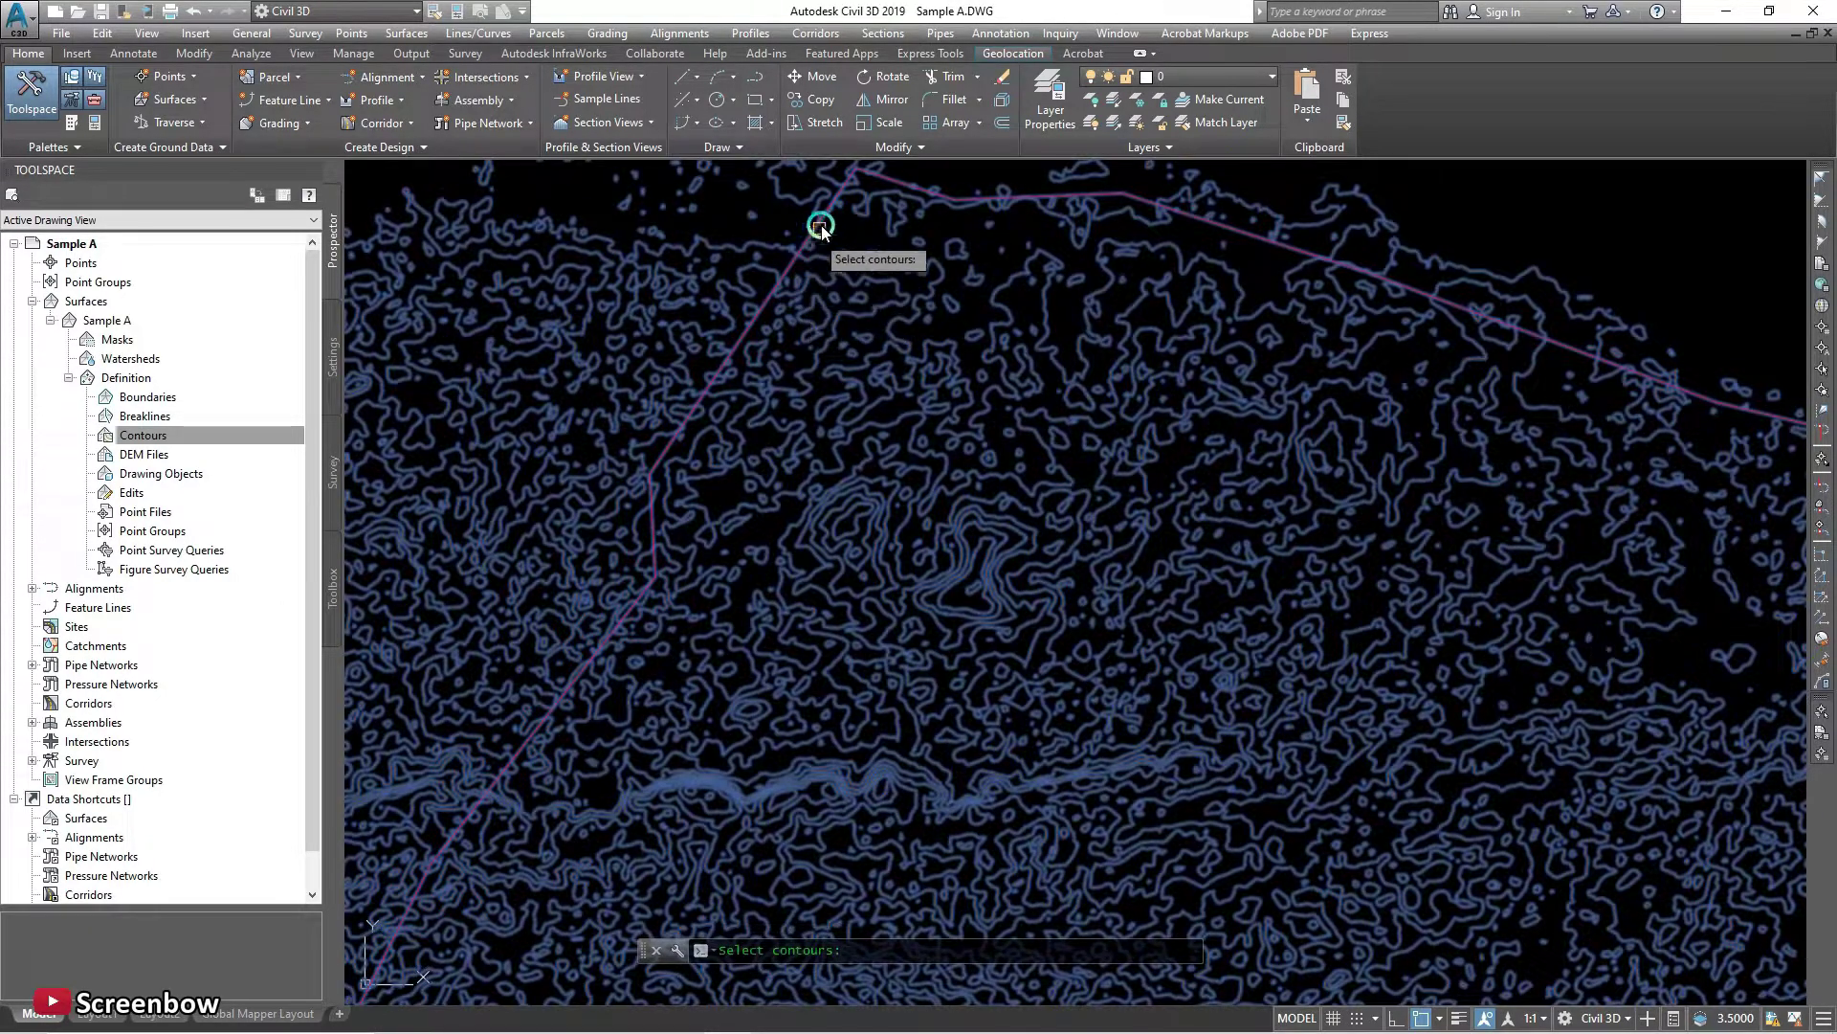
{"action": "scroll", "coordinate": [820, 227], "scroll_direction": "up", "scroll_amount": 3}
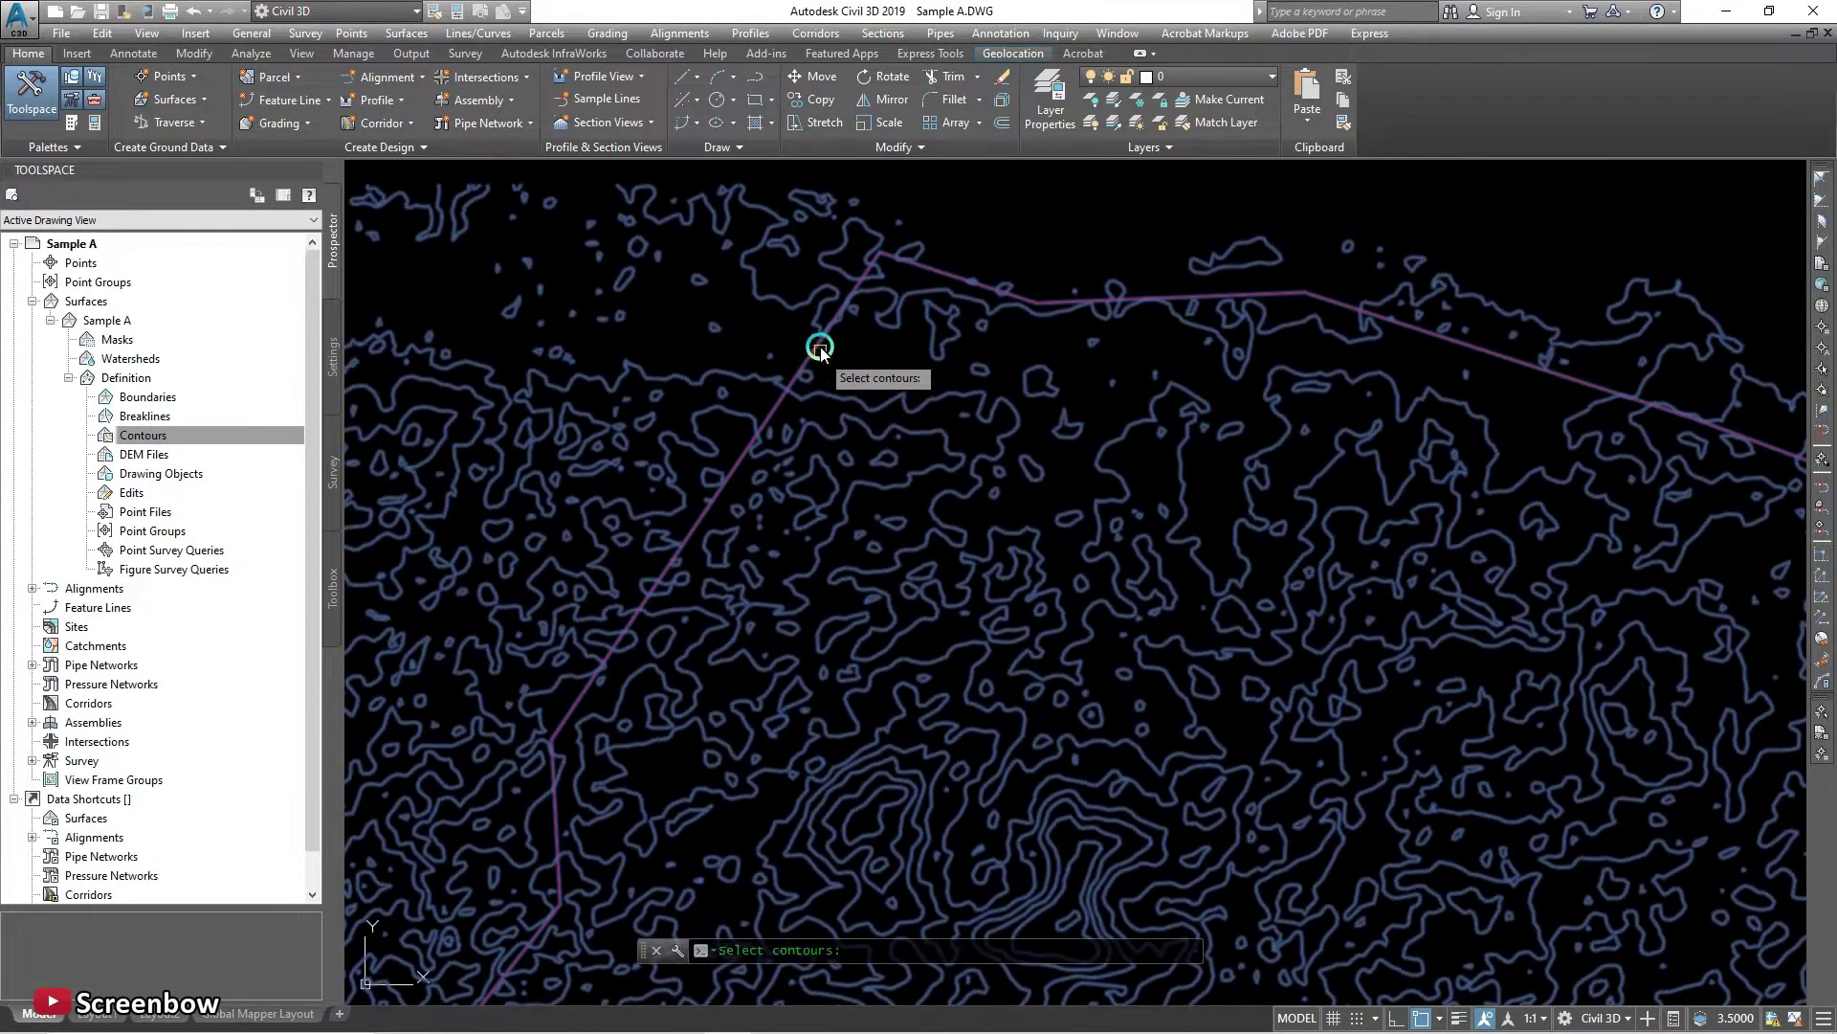
{"action": "scroll", "coordinate": [821, 351], "scroll_direction": "down", "scroll_amount": 6}
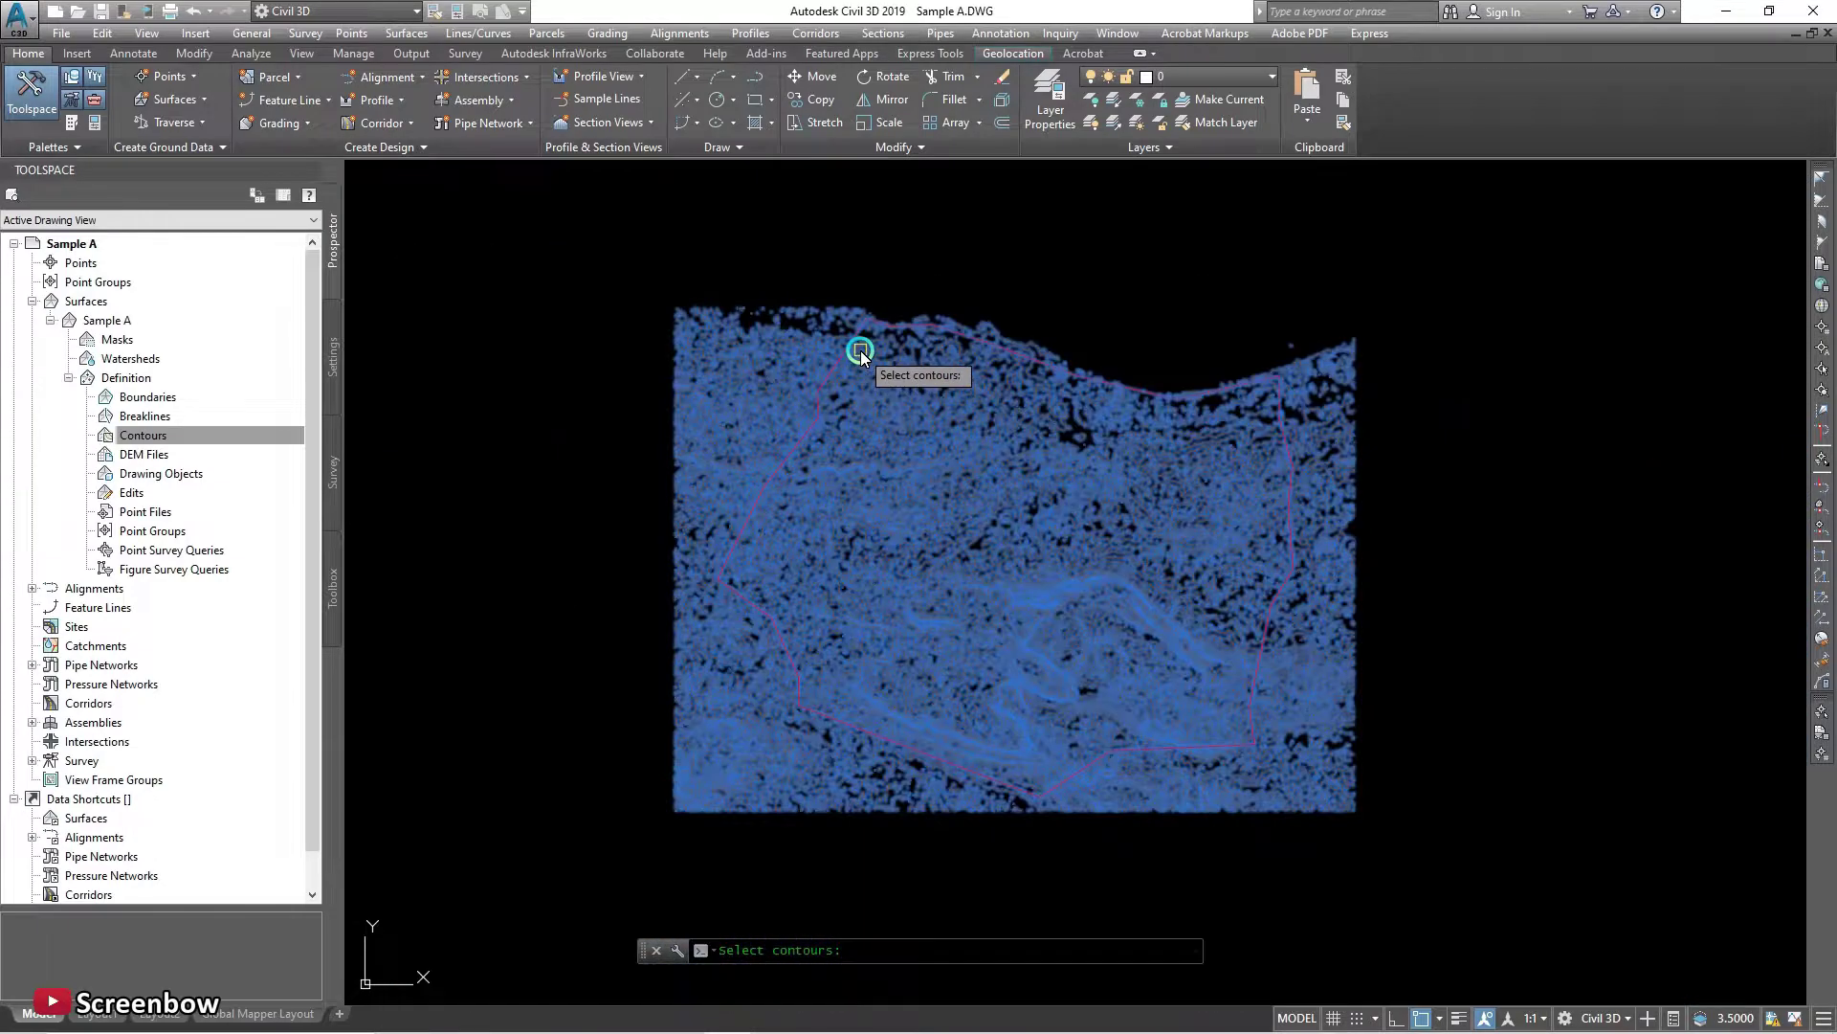
{"action": "scroll", "coordinate": [860, 350], "scroll_direction": "up", "scroll_amount": 6}
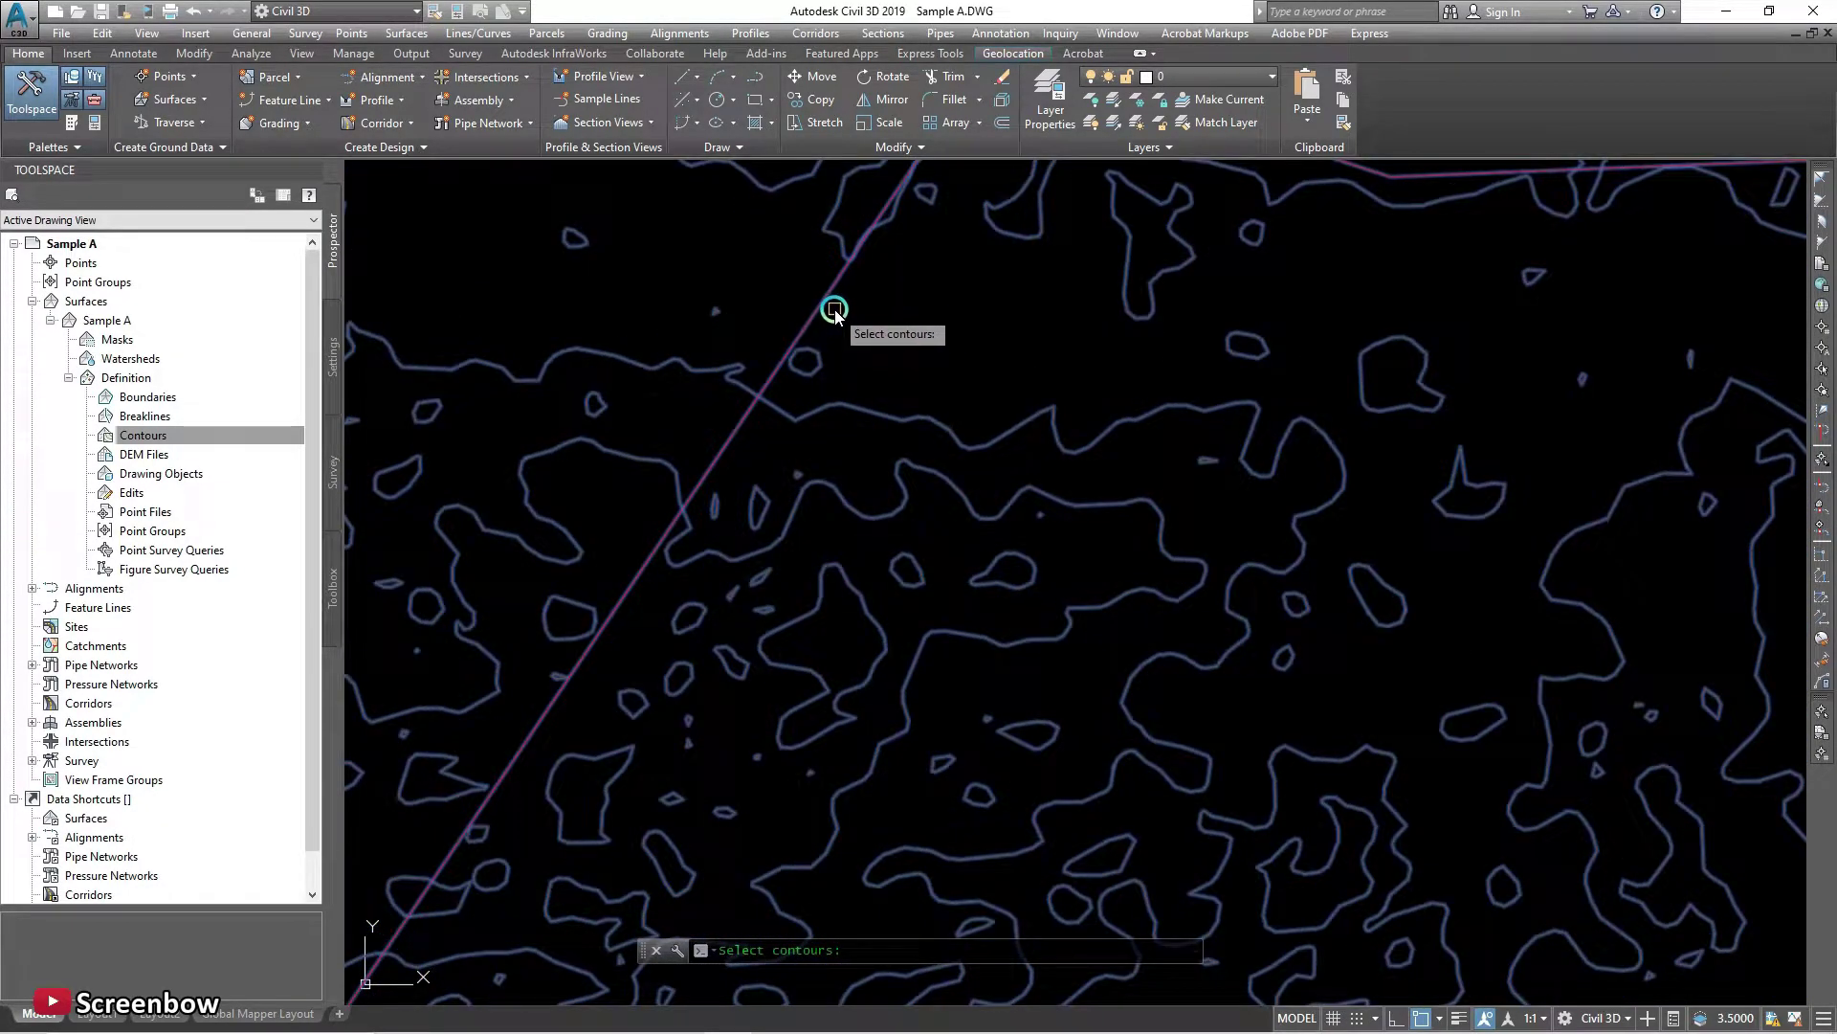
{"action": "scroll", "coordinate": [835, 307], "scroll_direction": "down", "scroll_amount": 5}
{"action": "scroll", "coordinate": [836, 307], "scroll_direction": "up", "scroll_amount": 3}
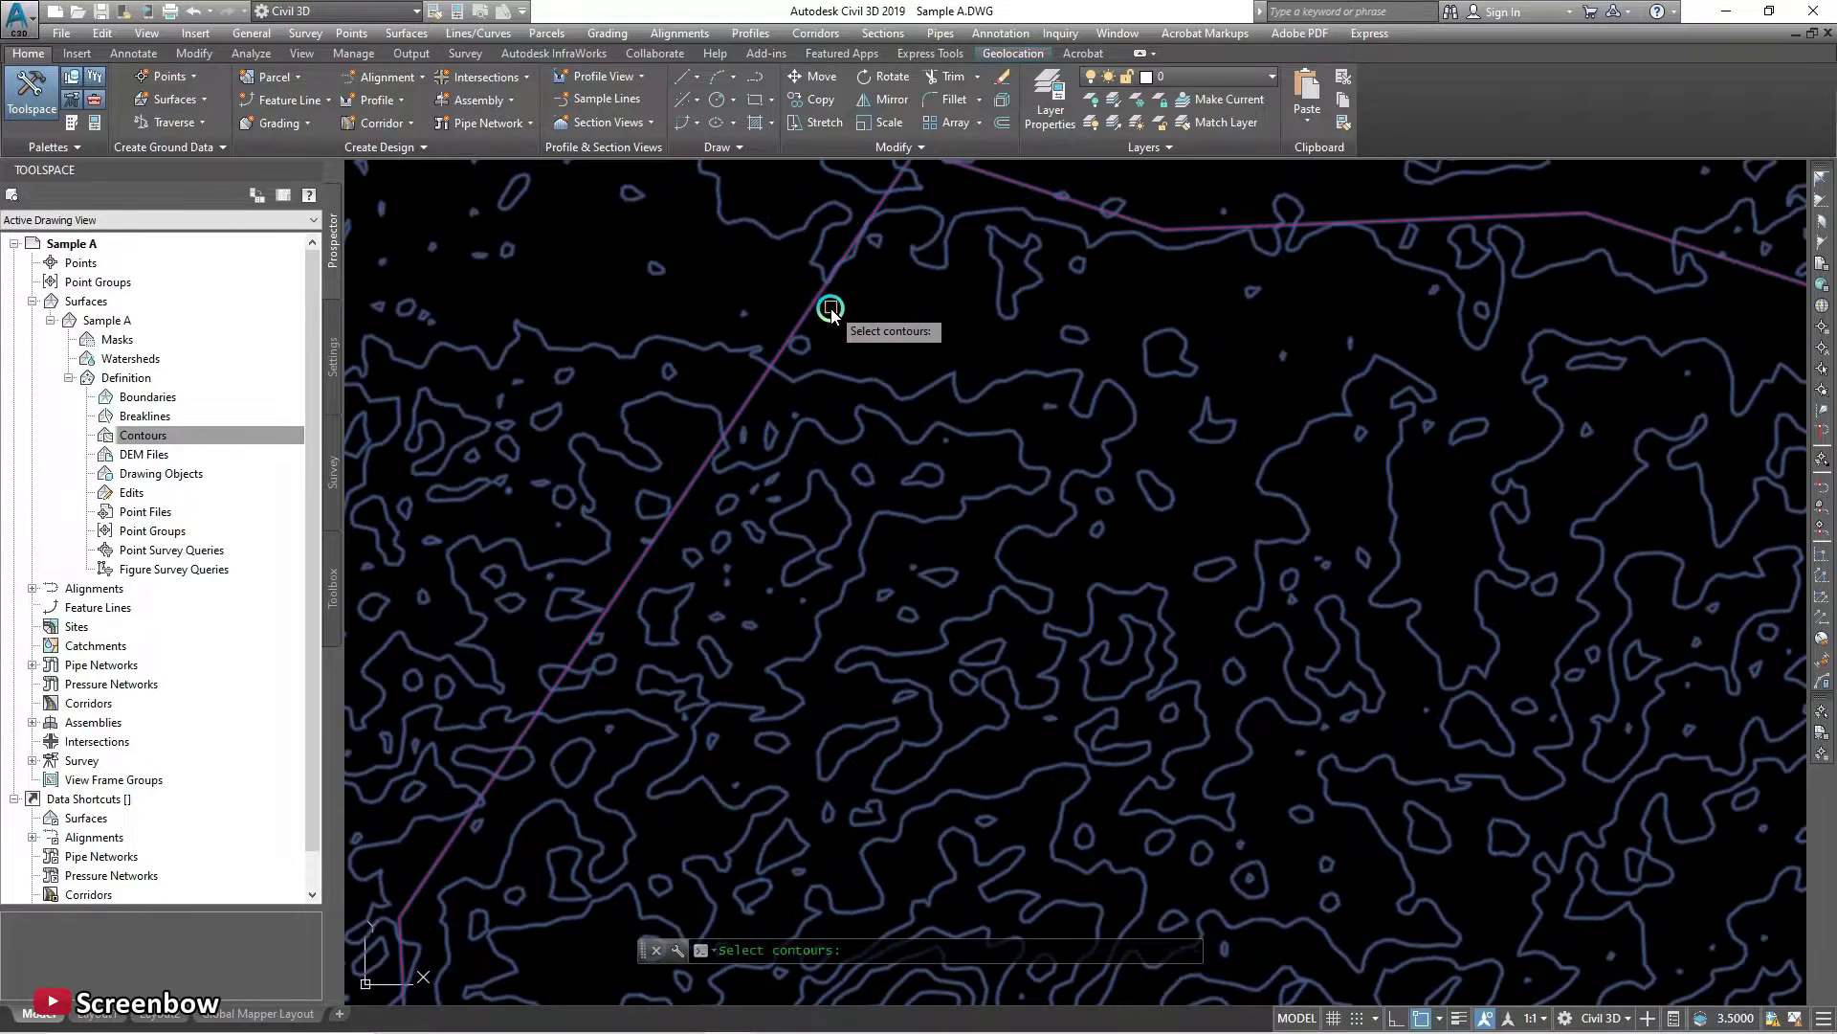
Remove the stray line from the selection and add the remaining 5583 contours to Sample A.
{"action": "left_click", "coordinate": [832, 296], "text": "shift"}
{"action": "left_click", "coordinate": [800, 296], "text": "shift"}
{"action": "scroll", "coordinate": [799, 298], "scroll_direction": "up", "scroll_amount": 3}
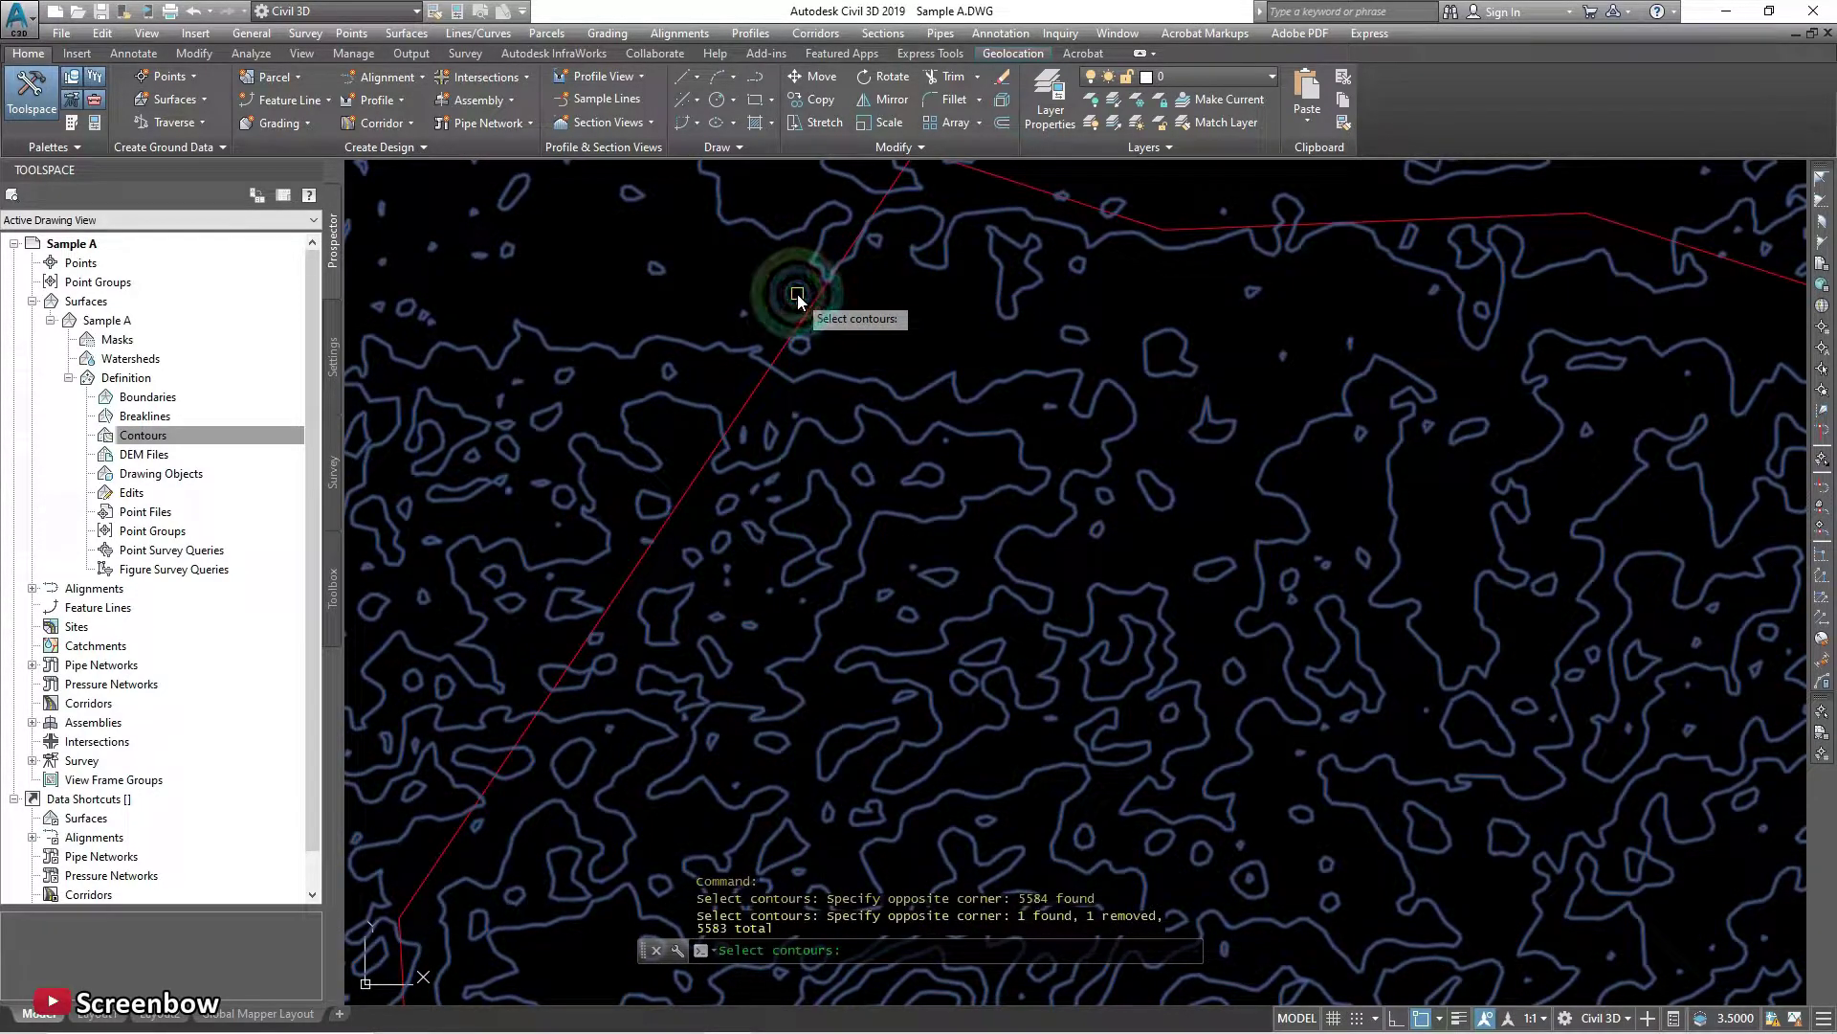
{"action": "left_click", "coordinate": [1115, 909]}
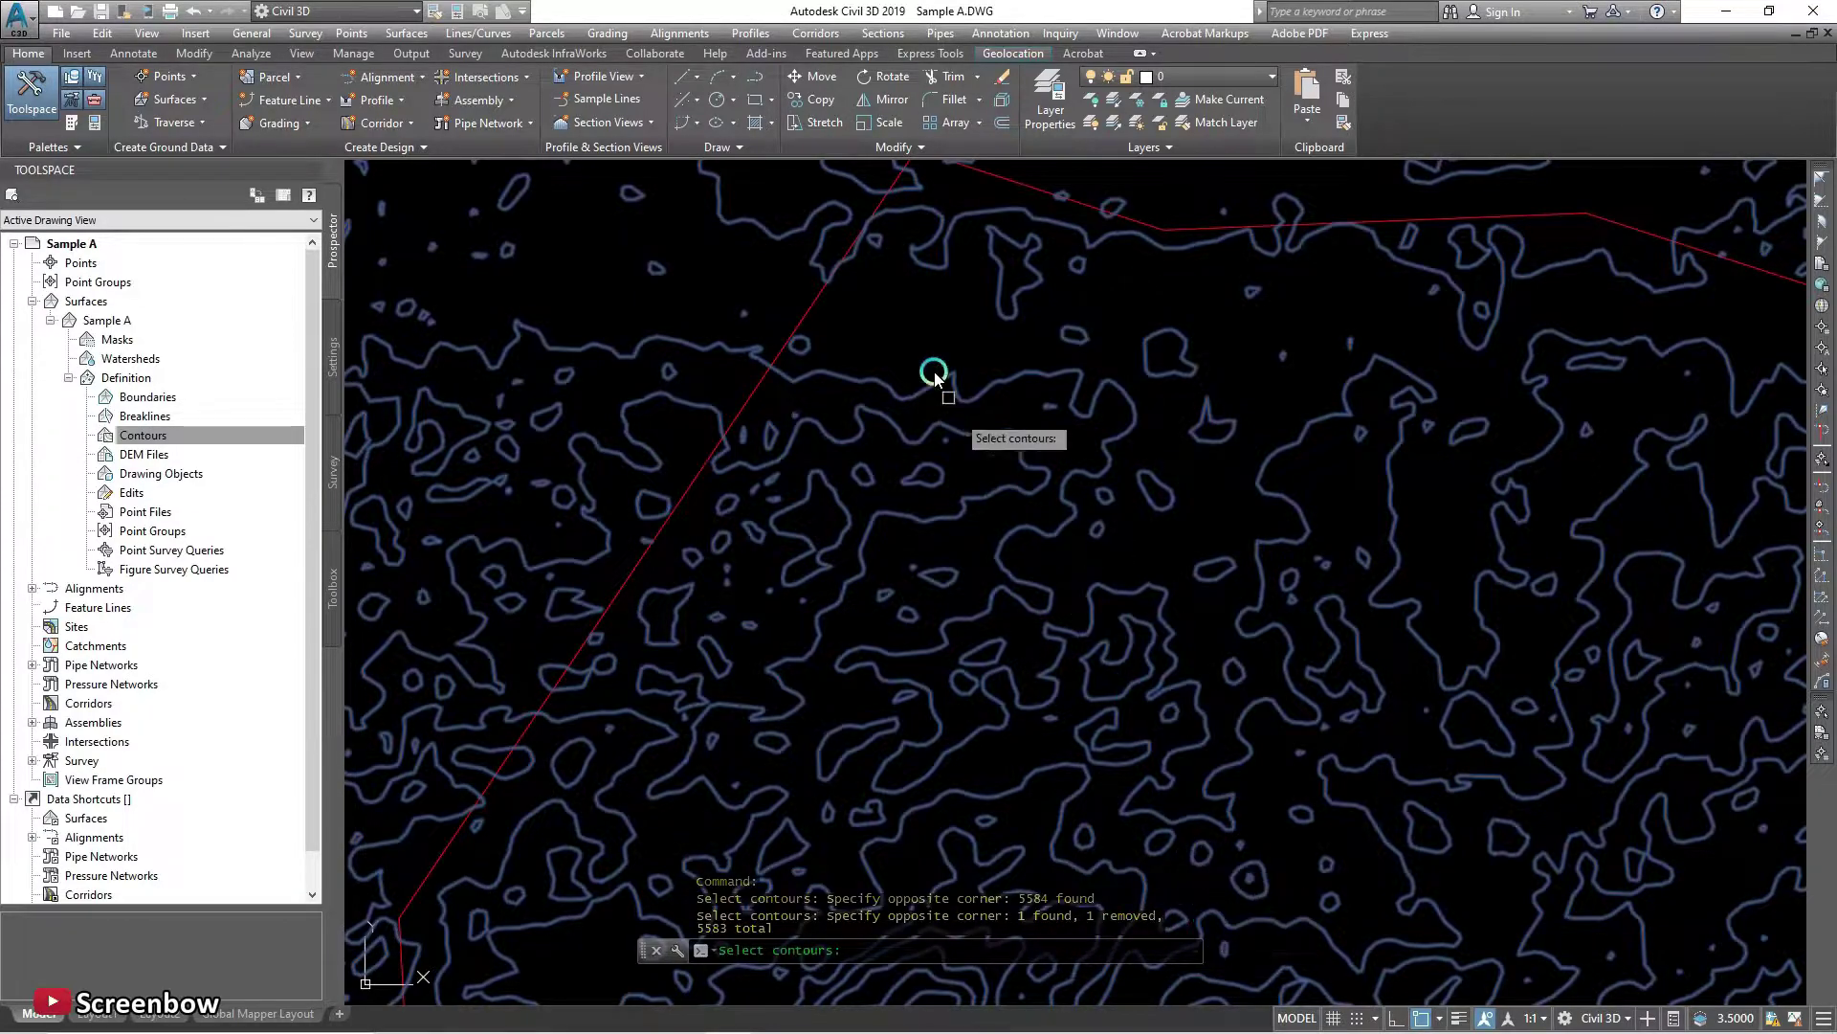
{"action": "scroll", "coordinate": [935, 361], "scroll_direction": "down", "scroll_amount": 10}
{"action": "scroll", "coordinate": [881, 368], "scroll_direction": "down", "scroll_amount": 4}
{"action": "scroll", "coordinate": [951, 426], "scroll_direction": "up", "scroll_amount": 4}
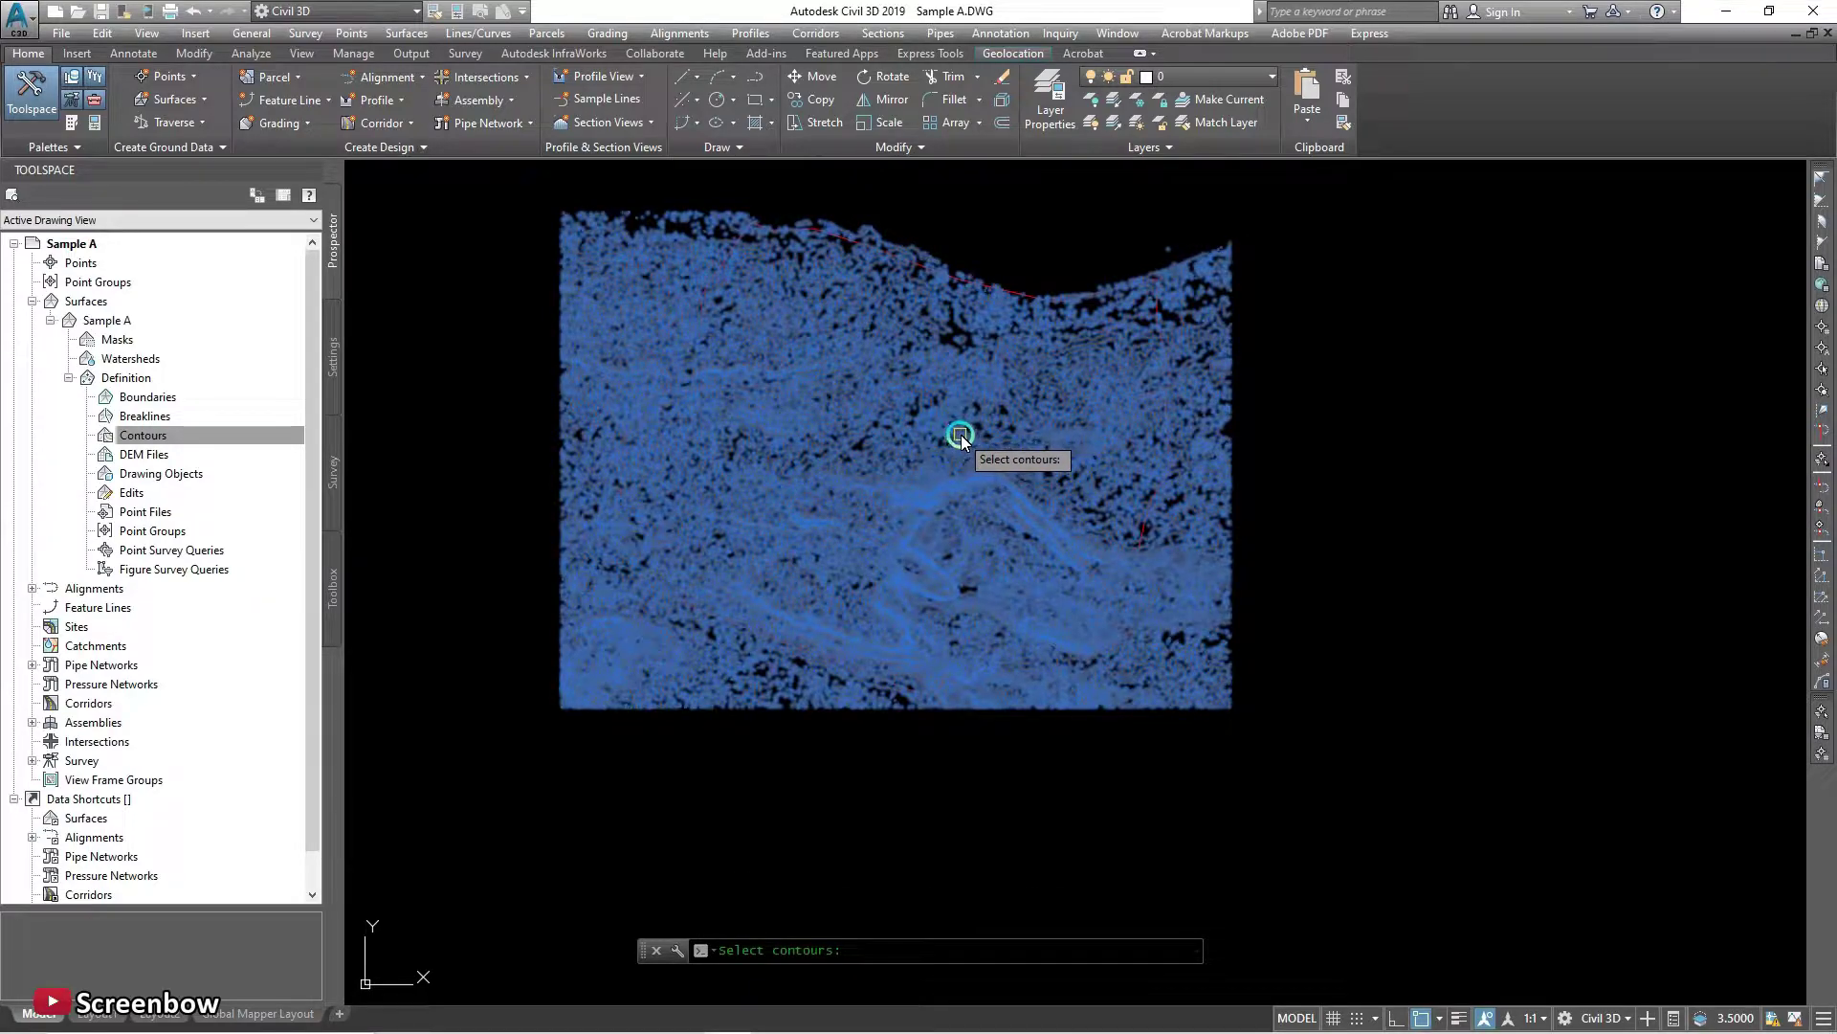
{"action": "middle_click_drag", "start_coordinate": [1333, 414], "coordinate": [1374, 508]}
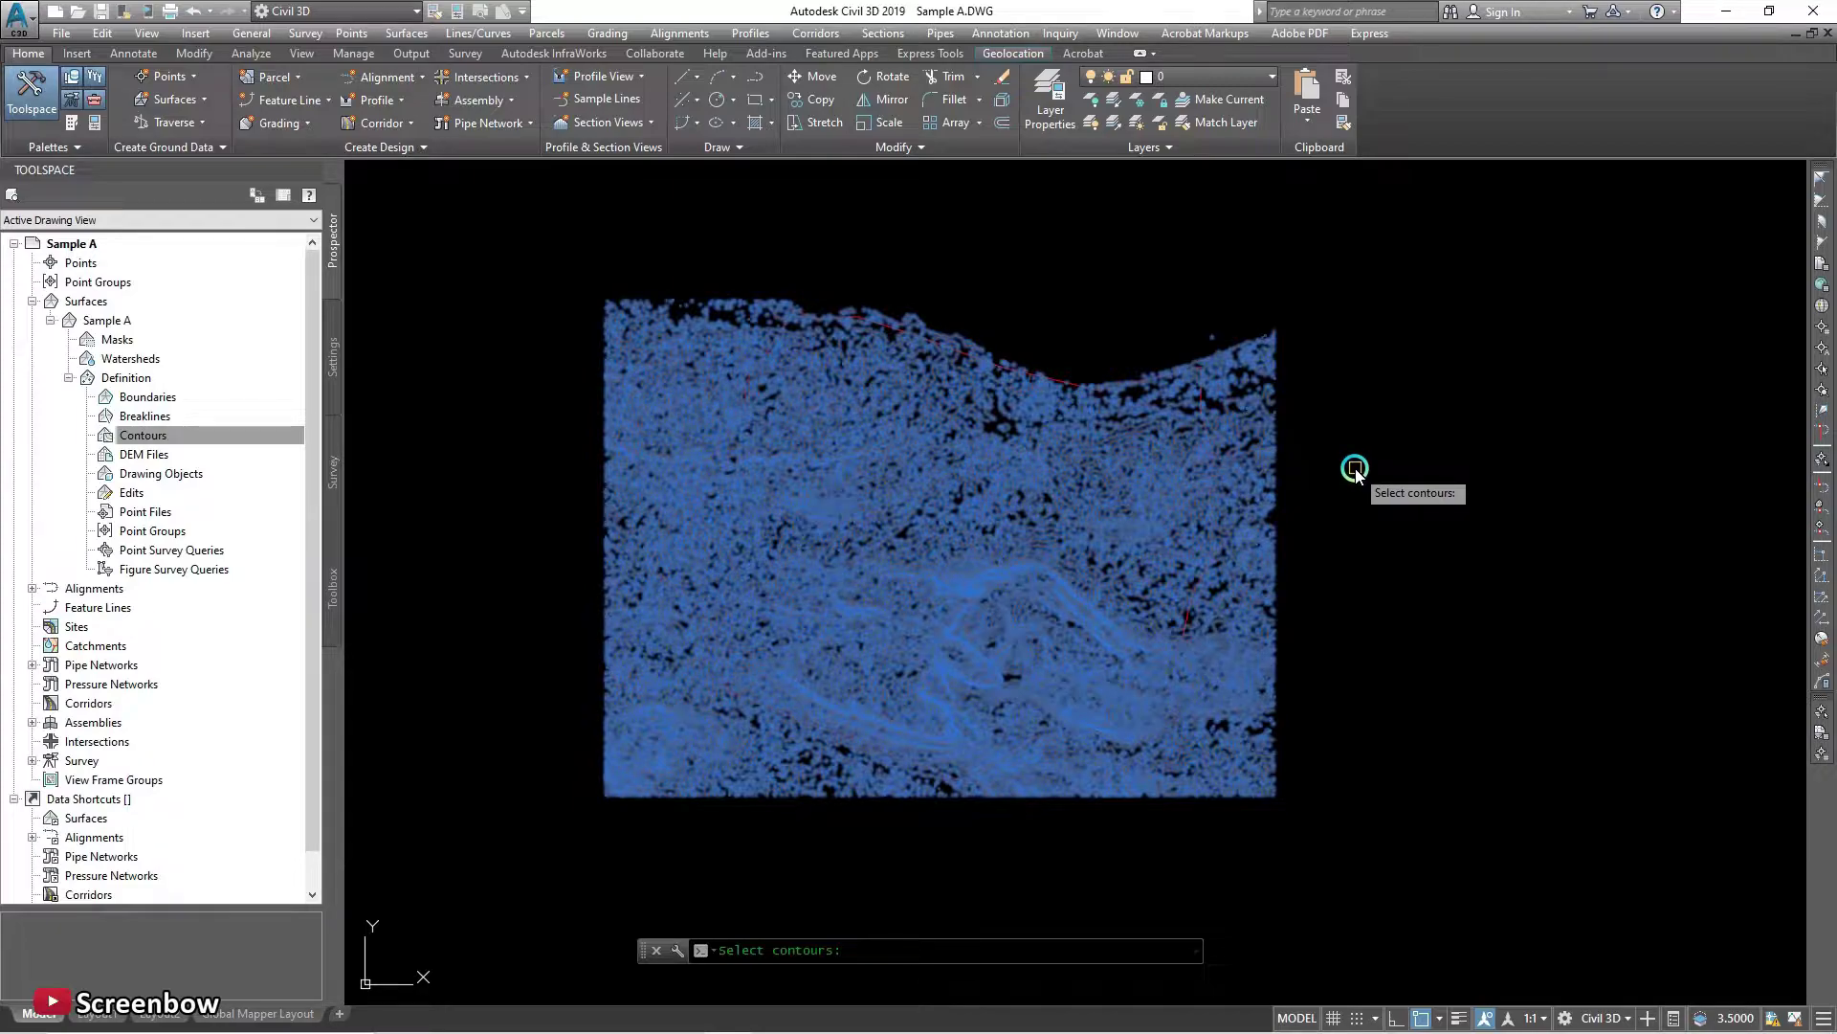
{"action": "key", "text": "Return"}
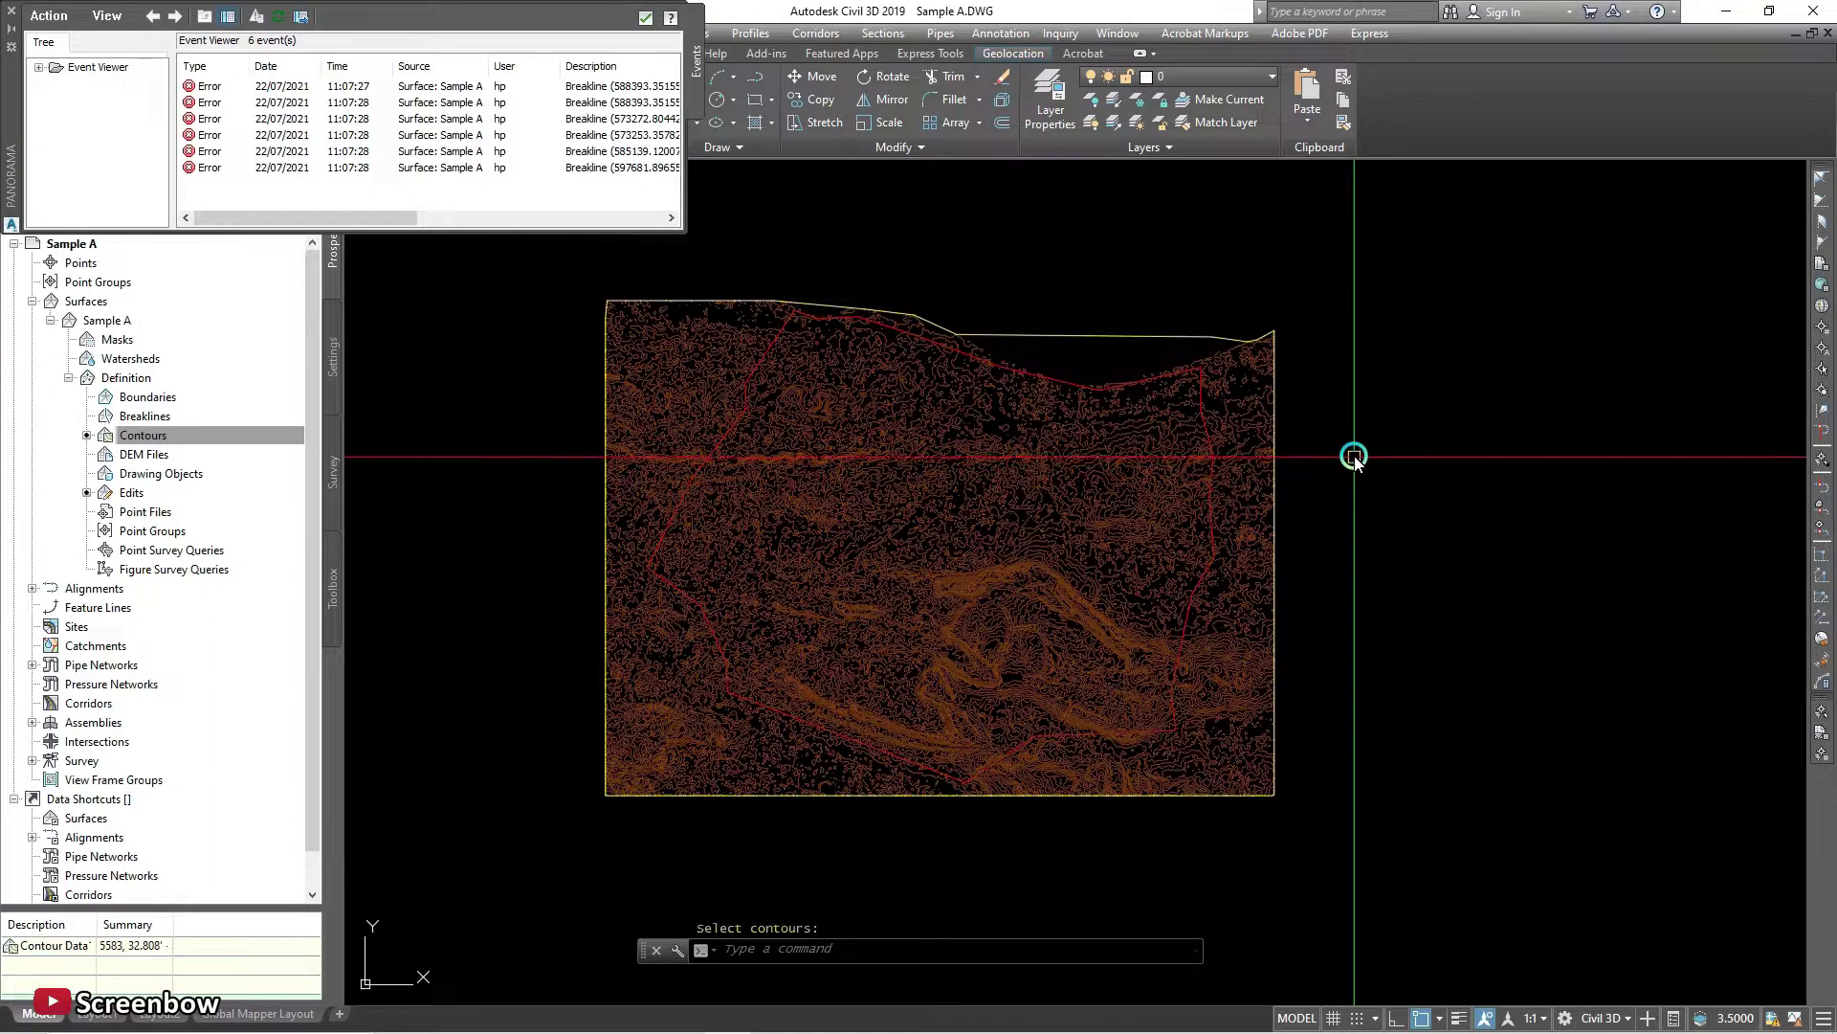
Close the Event Viewer and bring up the right-click menu for Sample A in Prospector.
{"action": "left_click", "coordinate": [647, 18]}
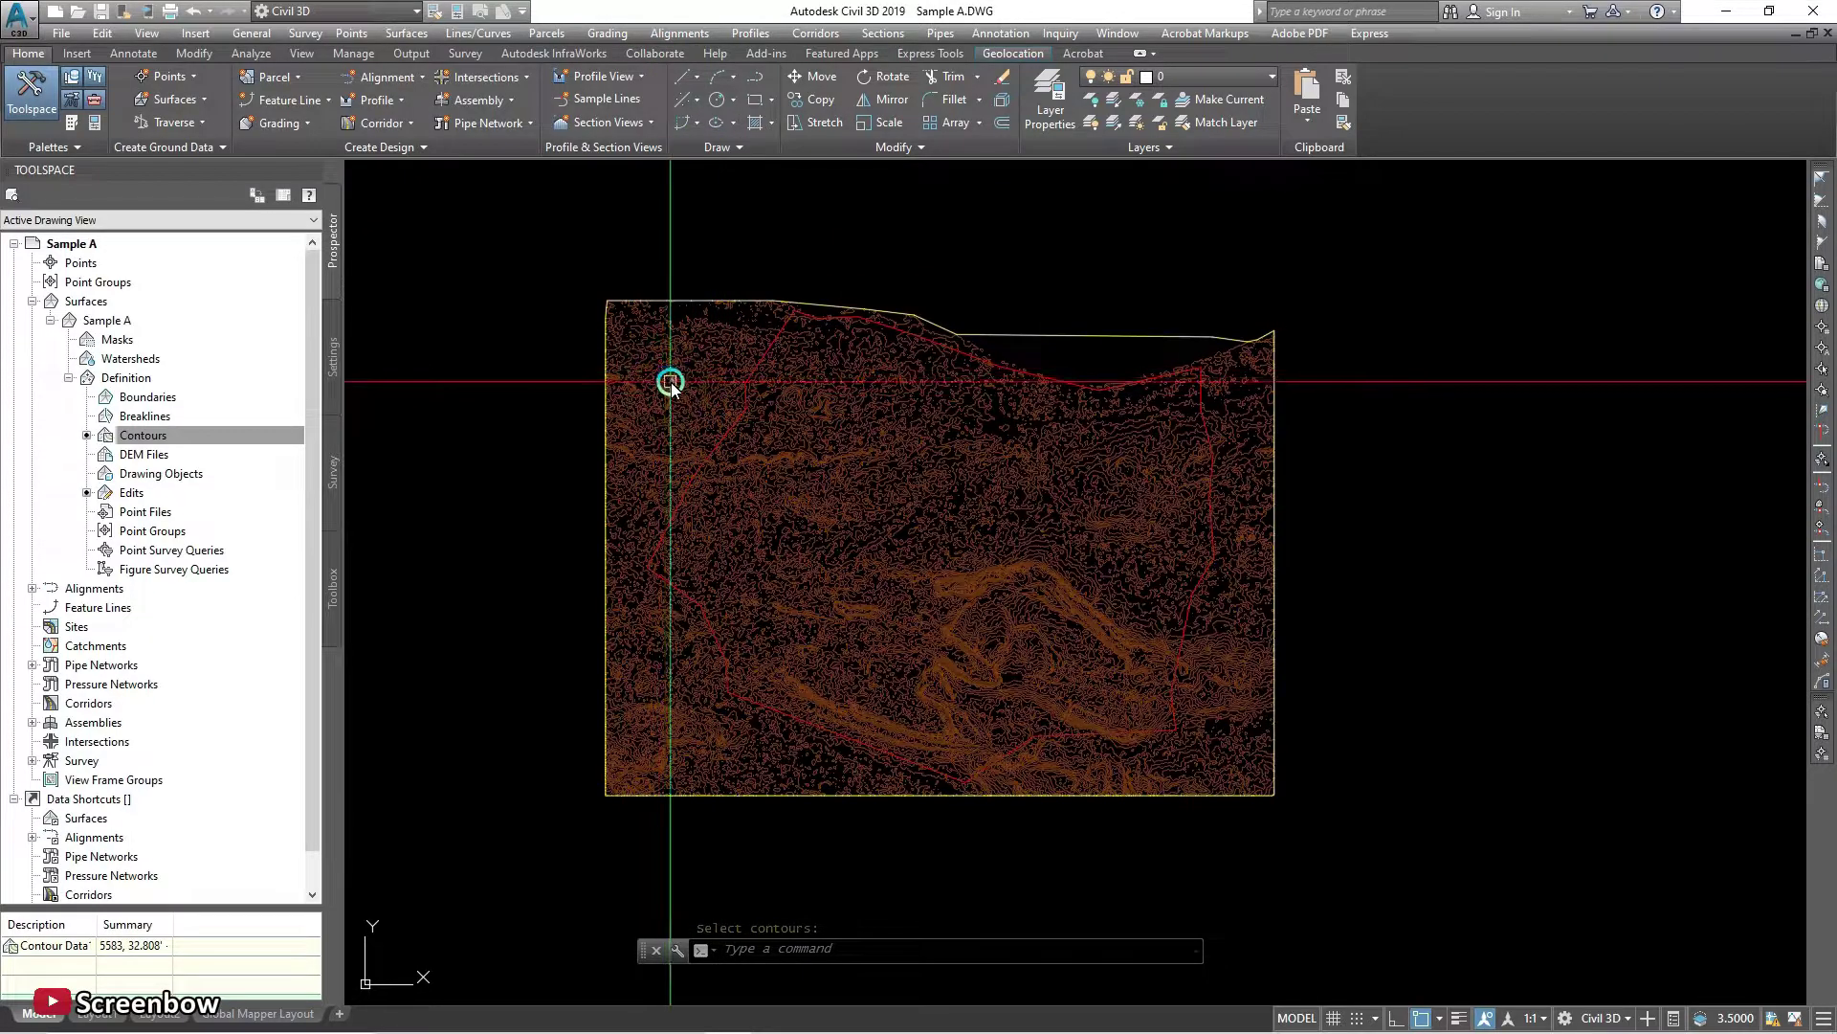
{"action": "scroll", "coordinate": [675, 364], "scroll_direction": "up", "scroll_amount": 4}
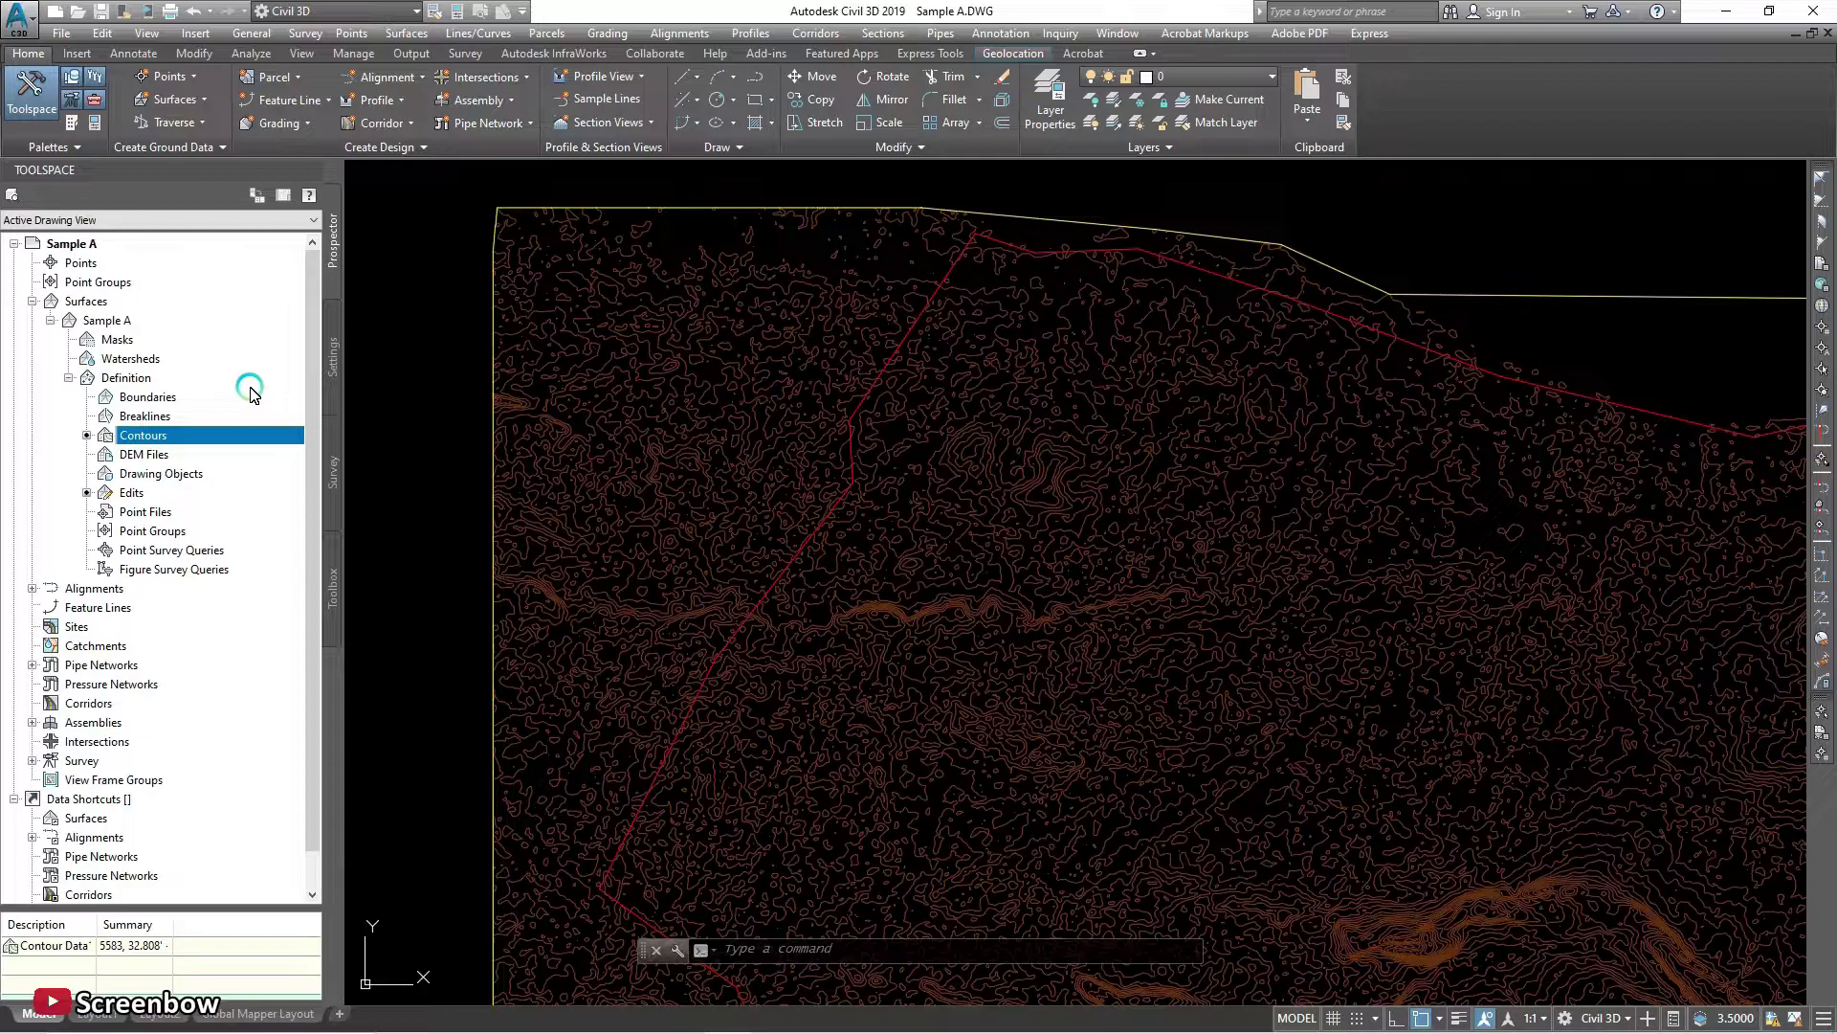
{"action": "right_click", "coordinate": [99, 302]}
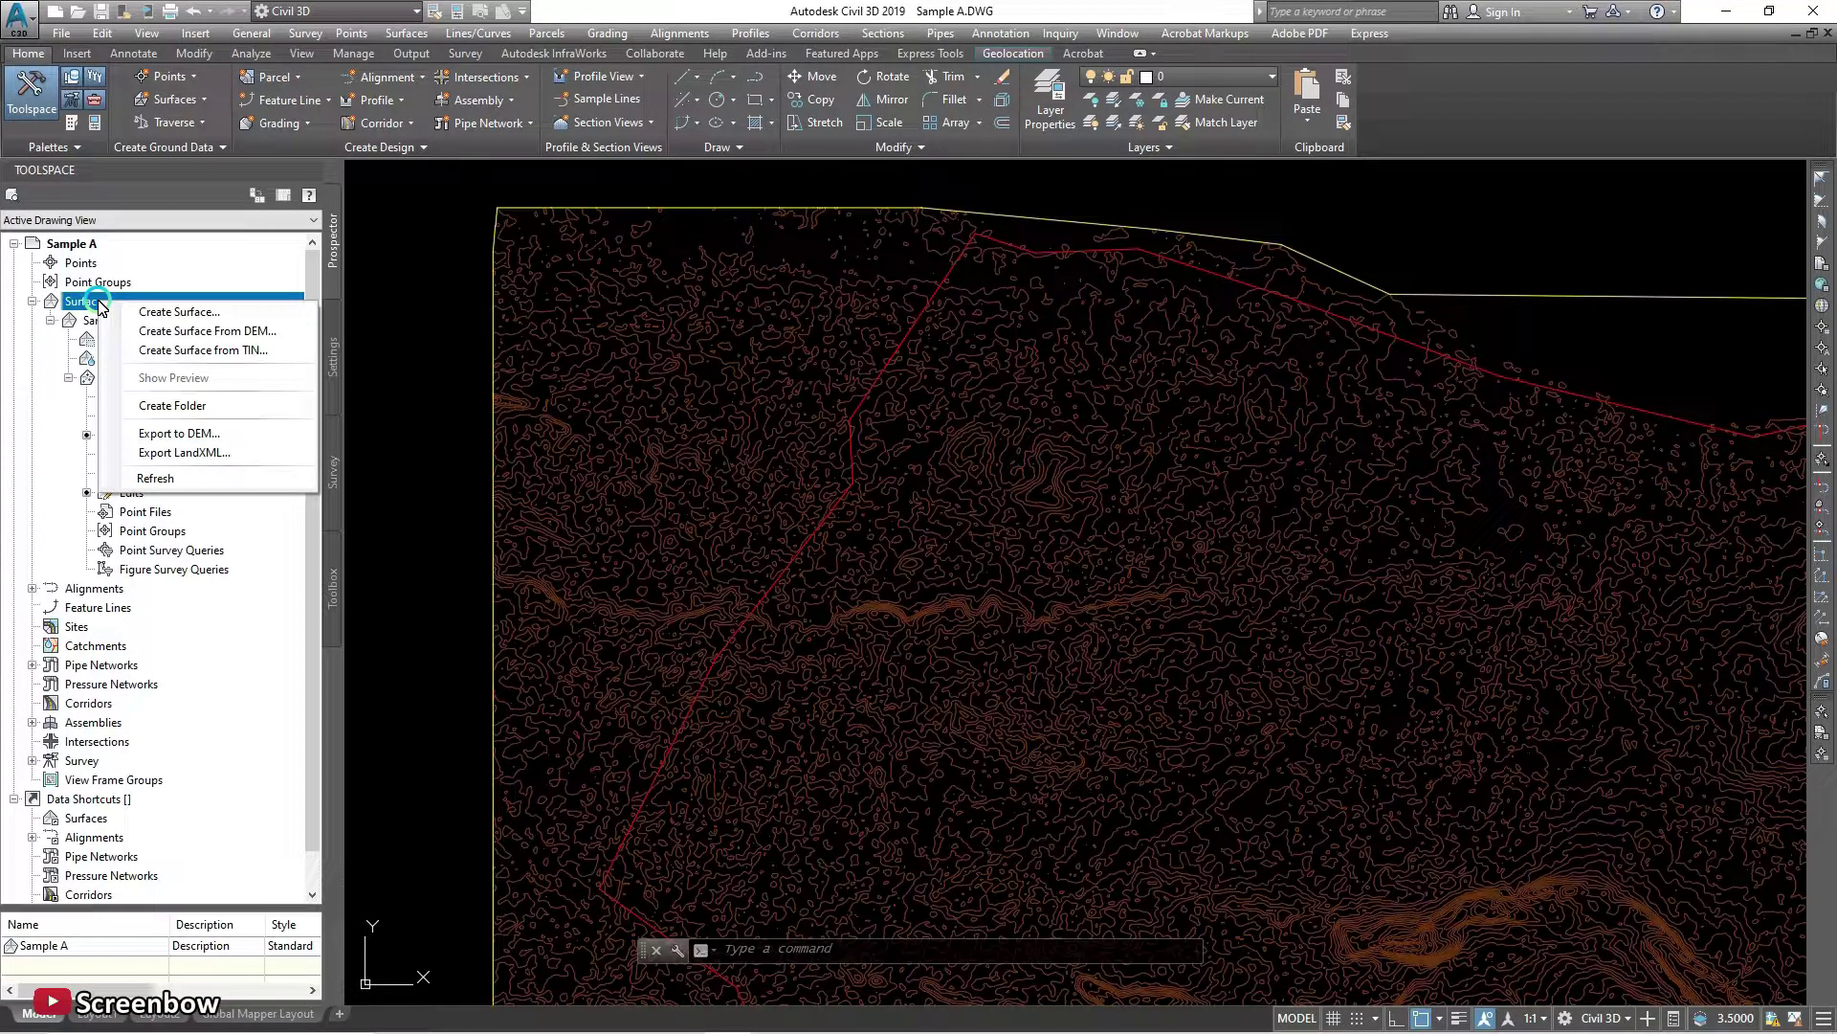
{"action": "left_click", "coordinate": [95, 320]}
{"action": "right_click", "coordinate": [100, 322]}
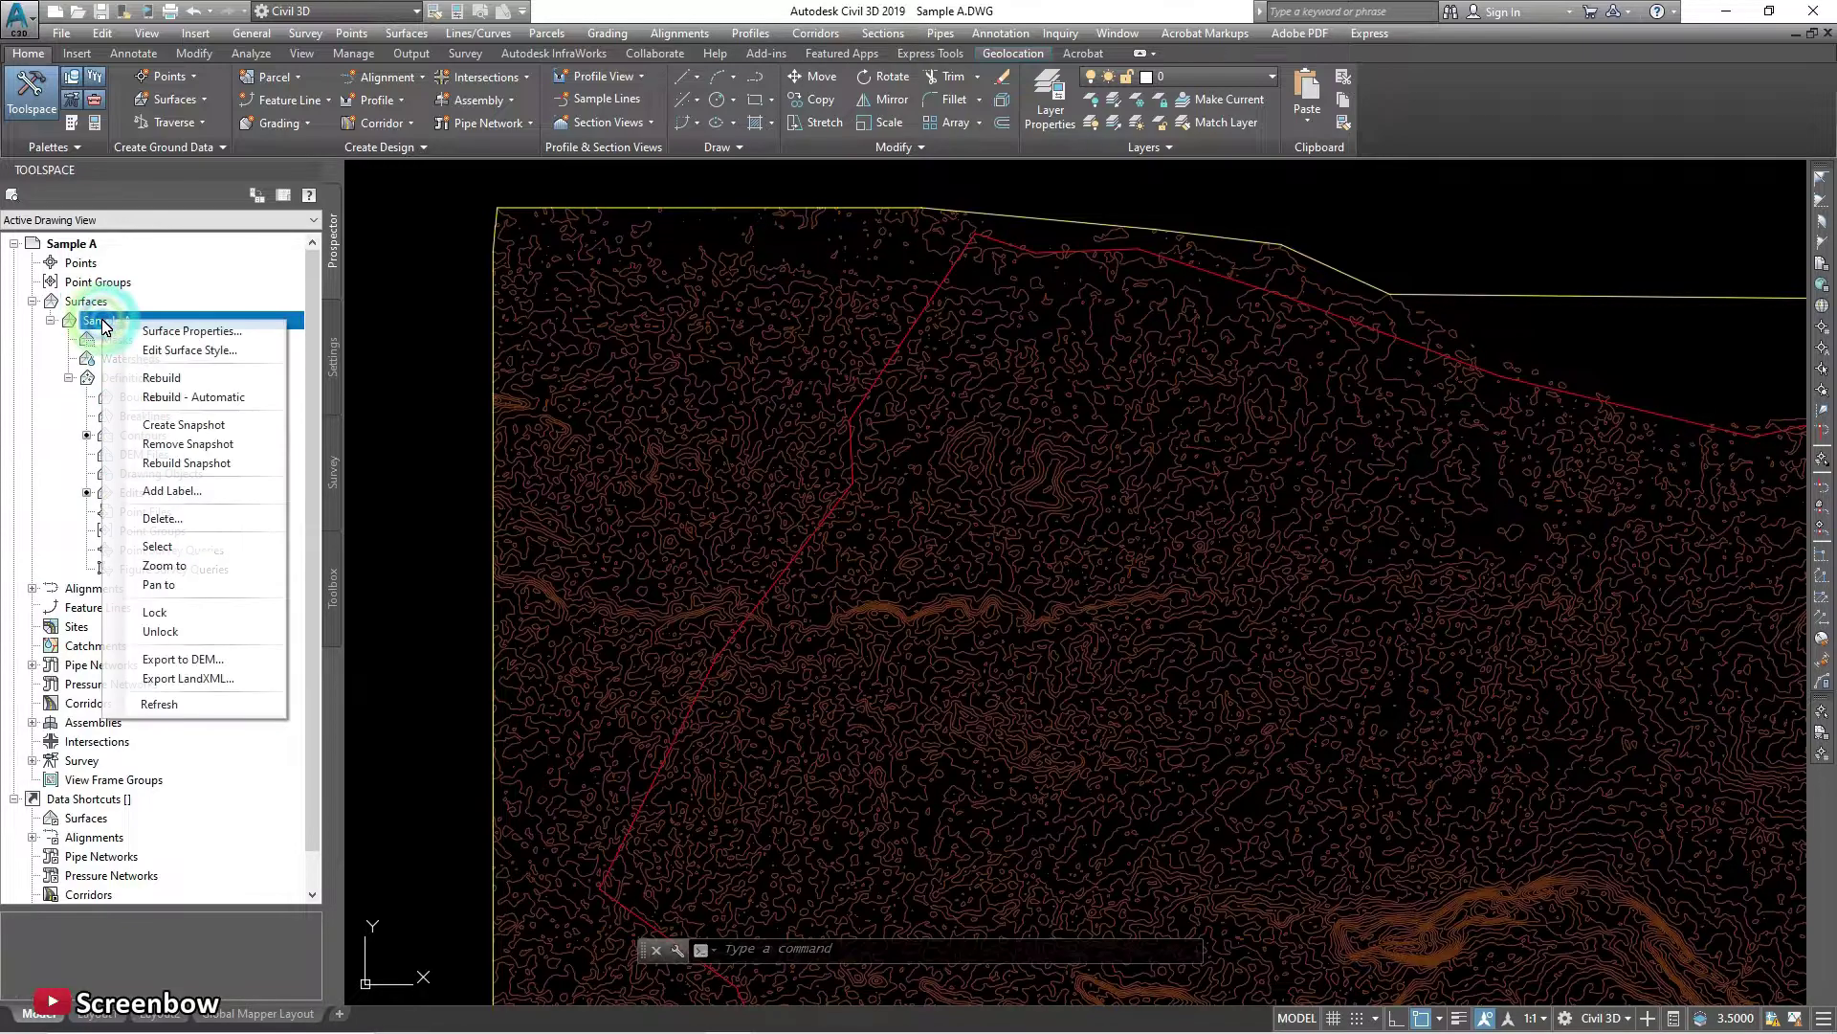
Open Sample A's Standard surface style, review its Display components, and set Minor Contour colour to 42.
{"action": "left_click", "coordinate": [202, 350]}
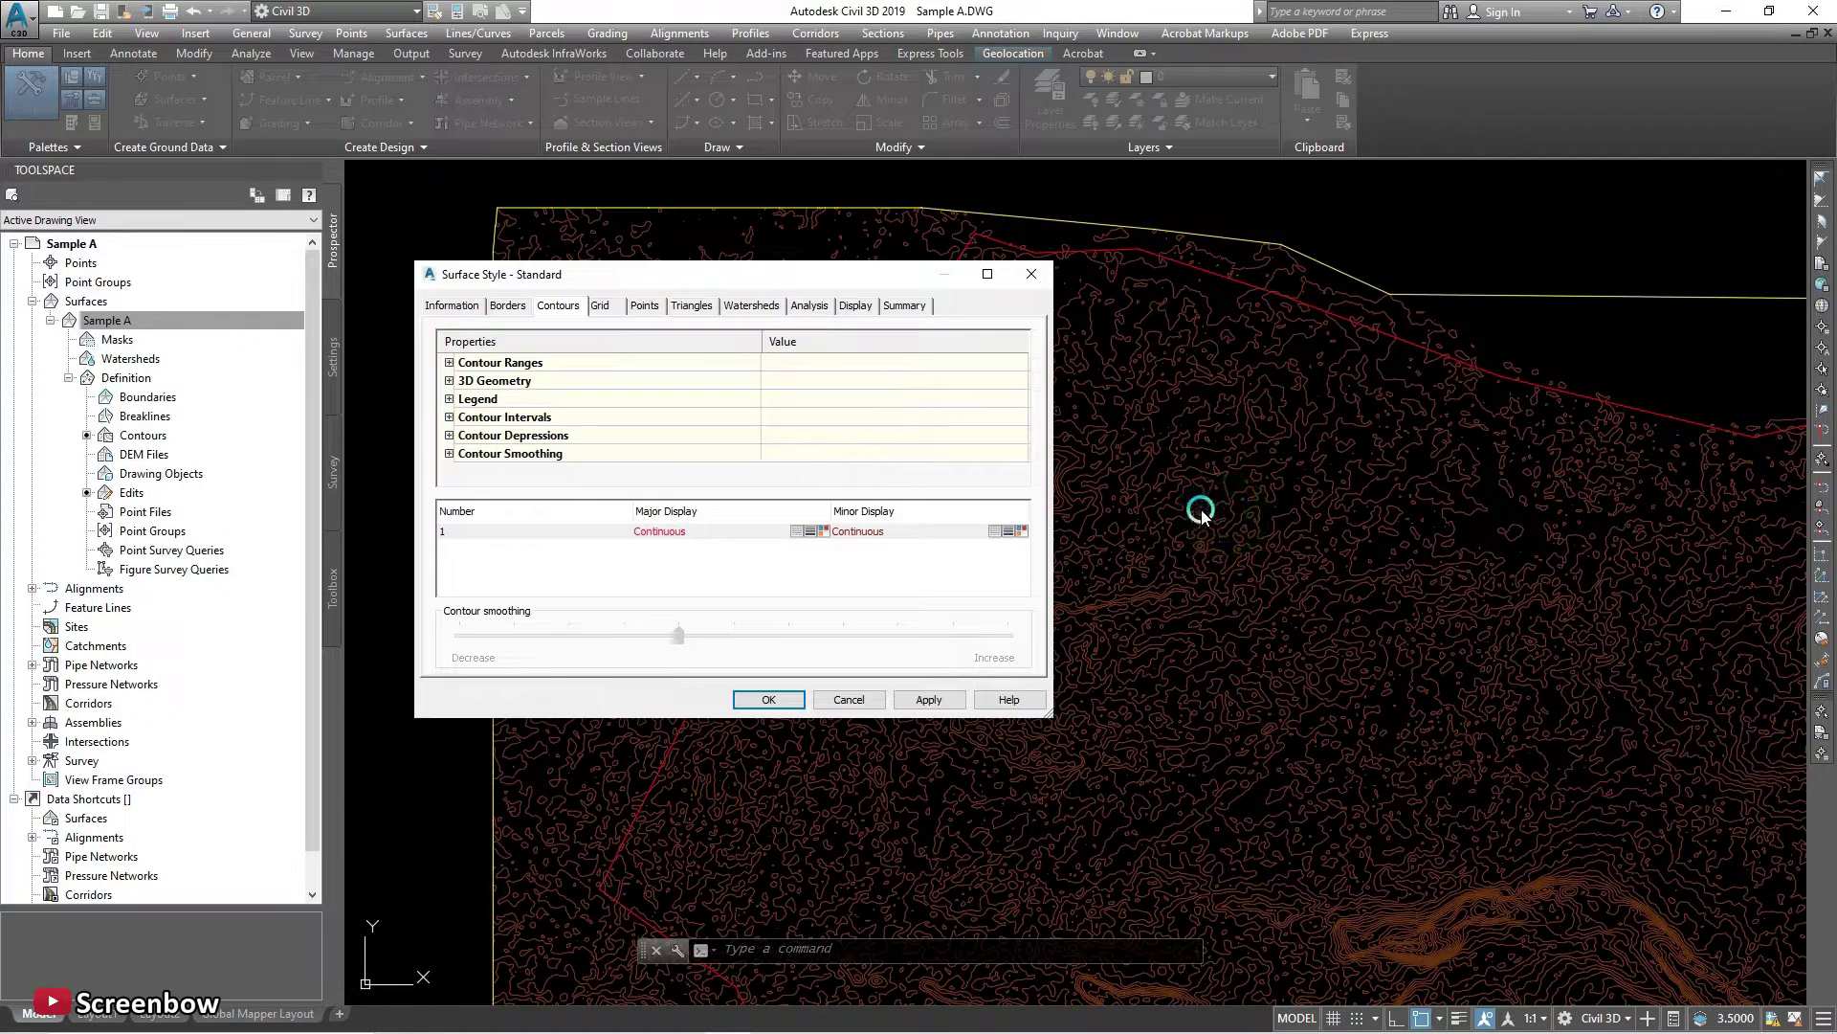
{"action": "left_click", "coordinate": [855, 306]}
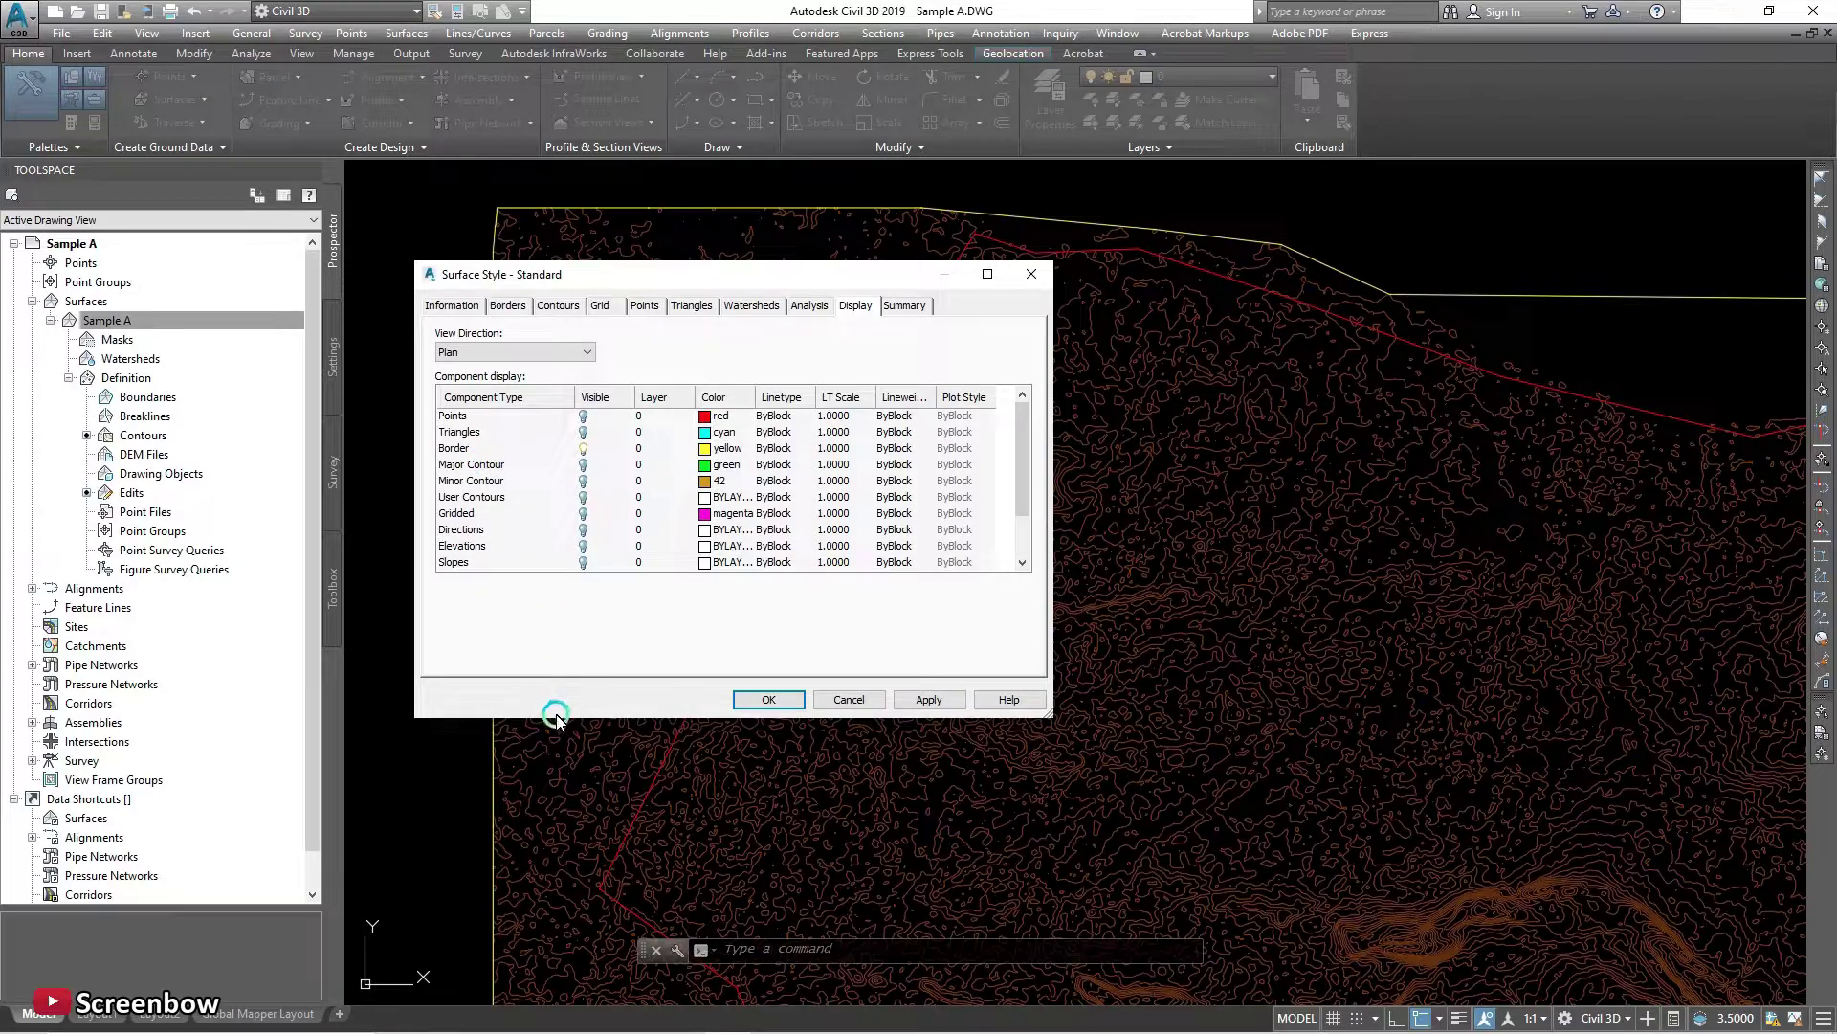
{"action": "left_click_drag", "start_coordinate": [559, 724], "coordinate": [578, 797]}
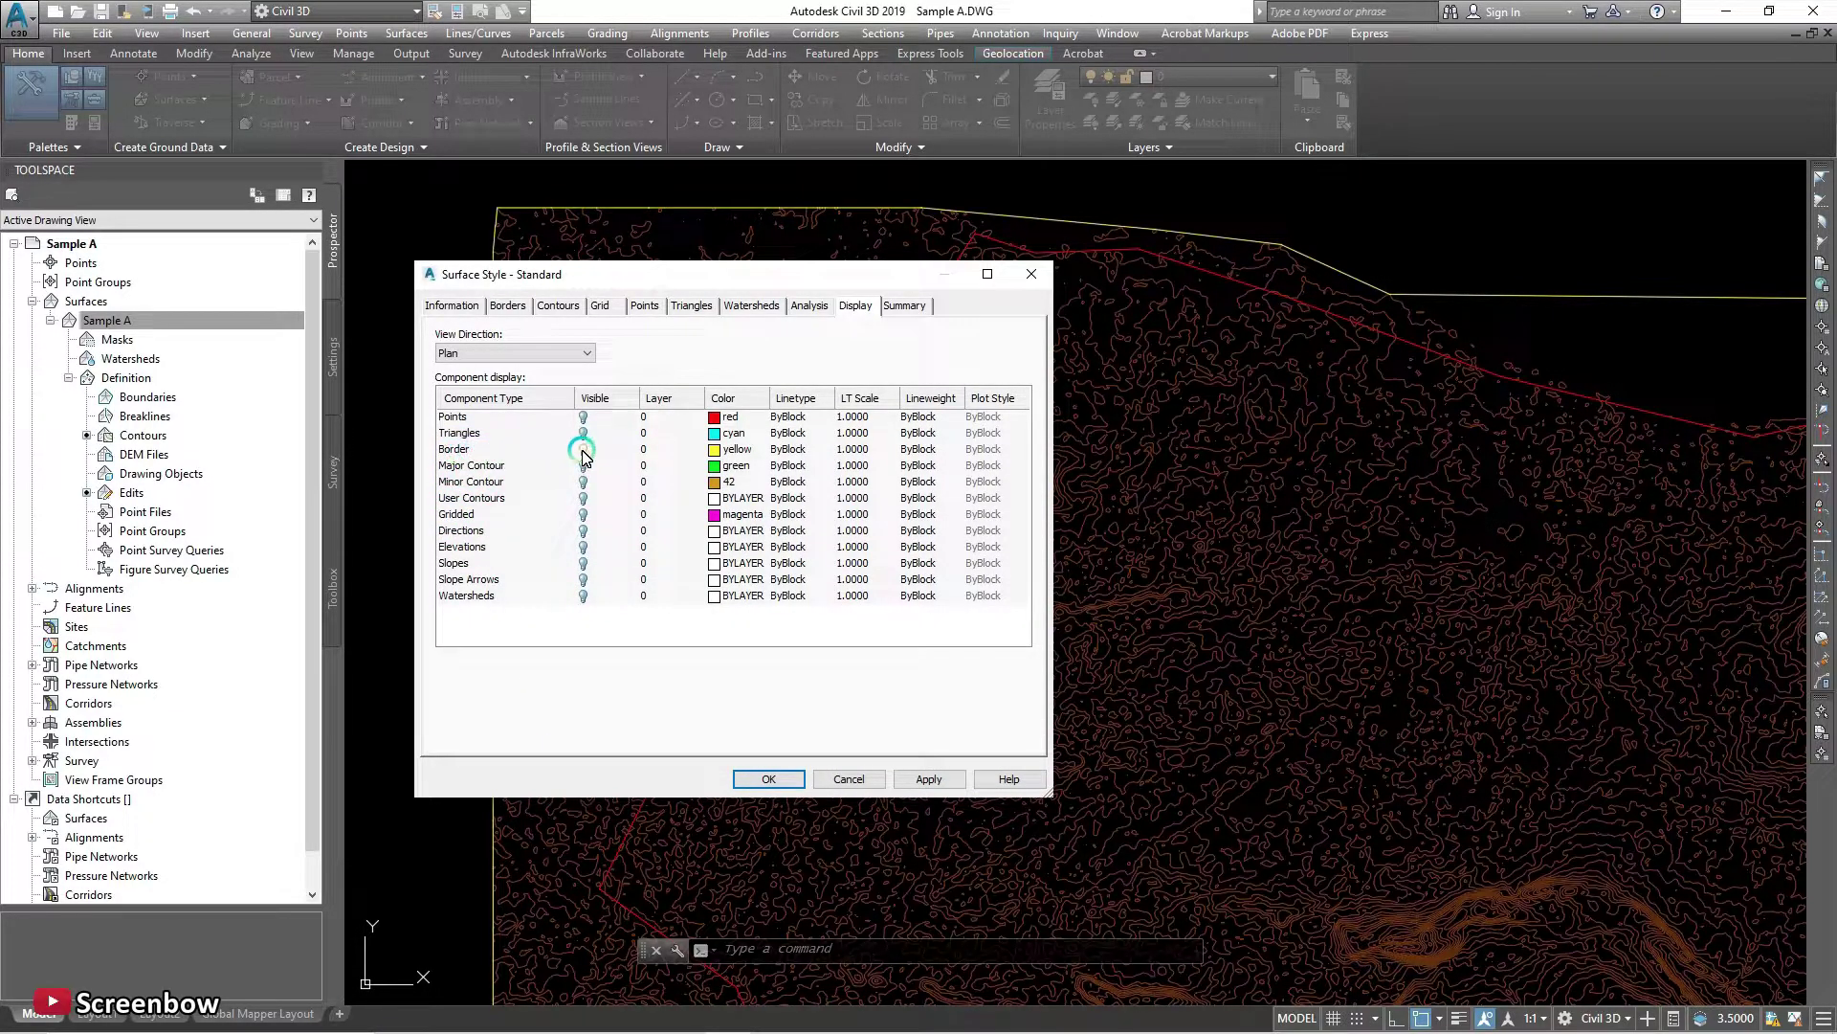
{"action": "left_click", "coordinate": [586, 481]}
{"action": "left_click", "coordinate": [720, 480]}
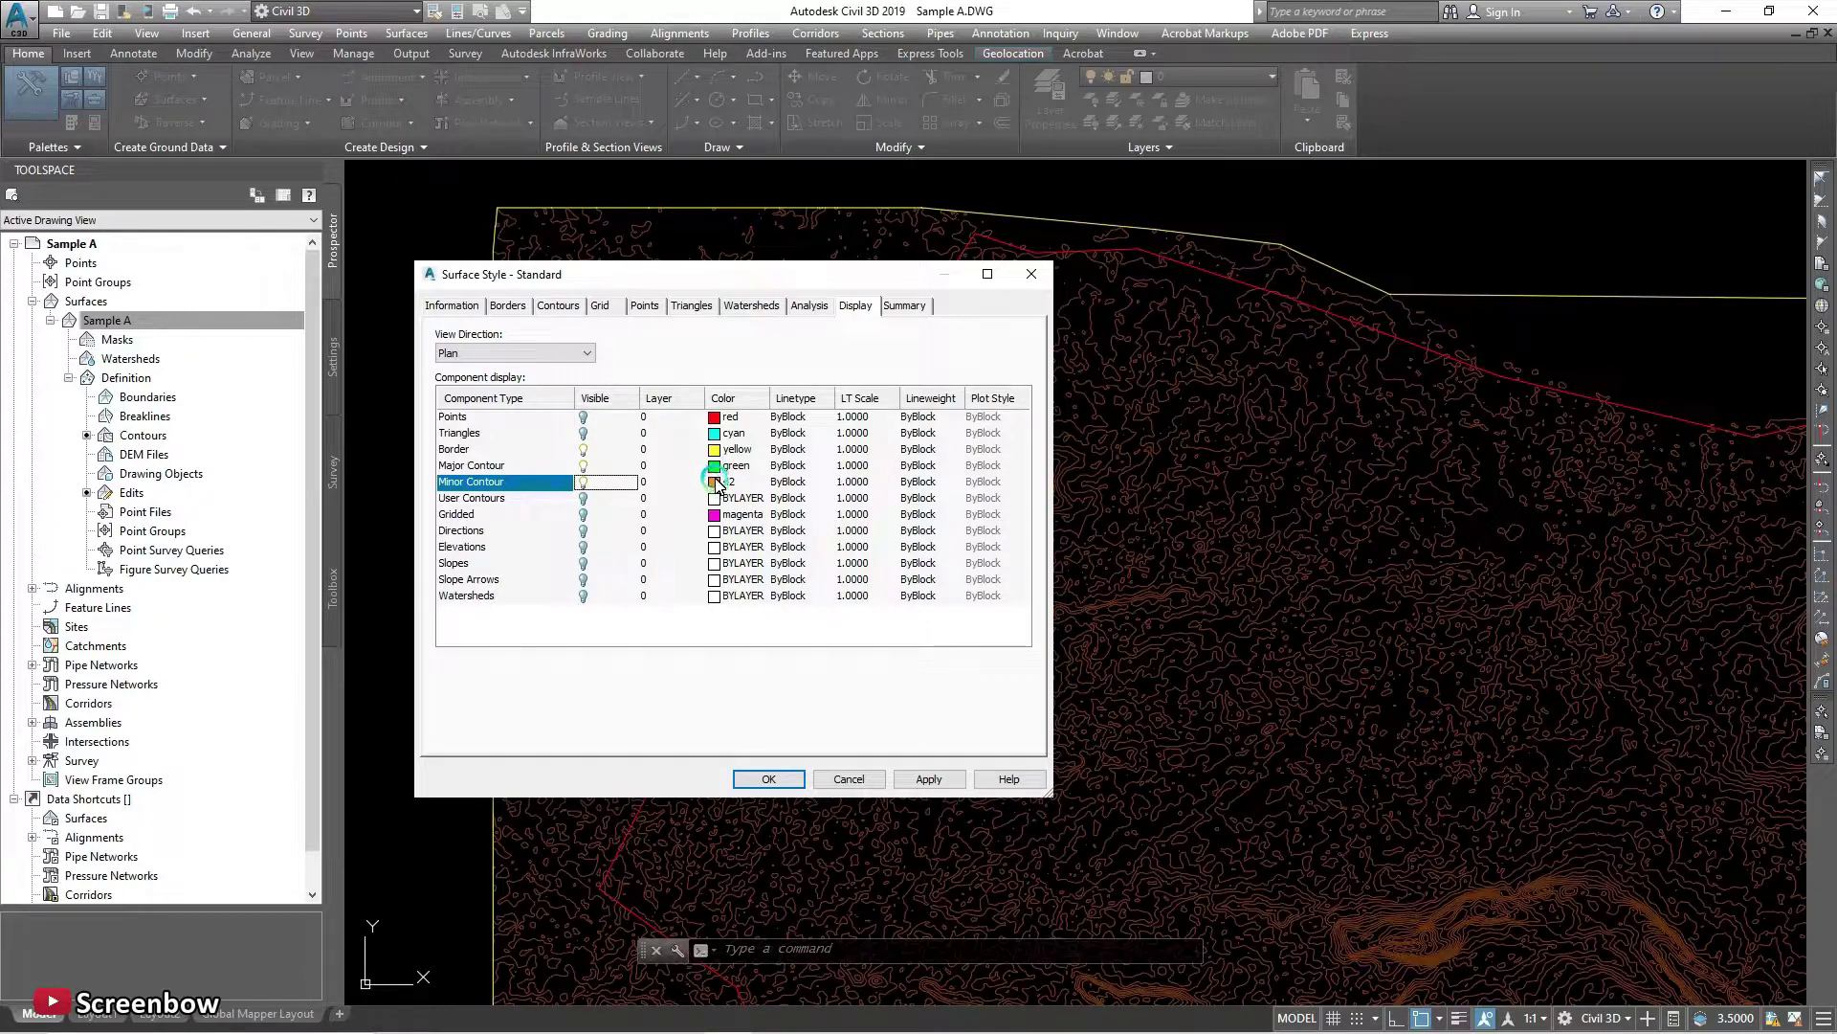
{"action": "left_click", "coordinate": [600, 454]}
Set the style's contour intervals to 5' minor and 25' major.
{"action": "left_click", "coordinate": [561, 305]}
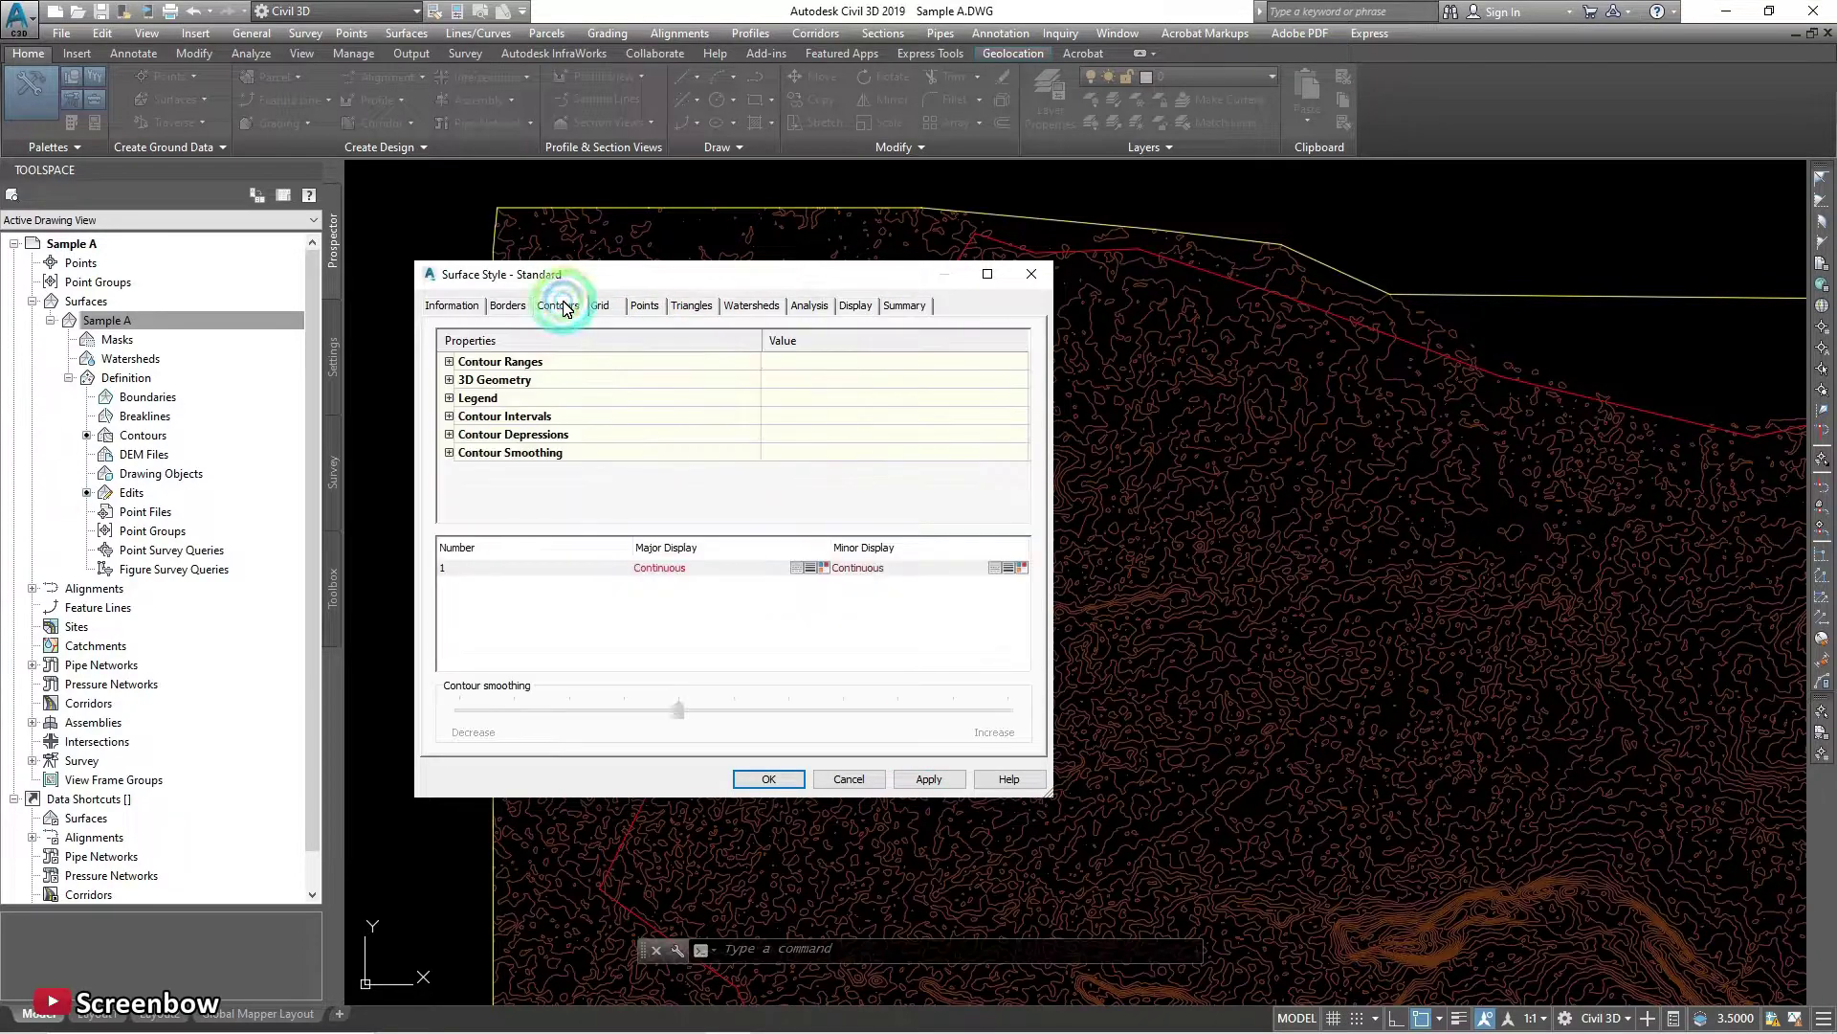
{"action": "left_click", "coordinate": [449, 416]}
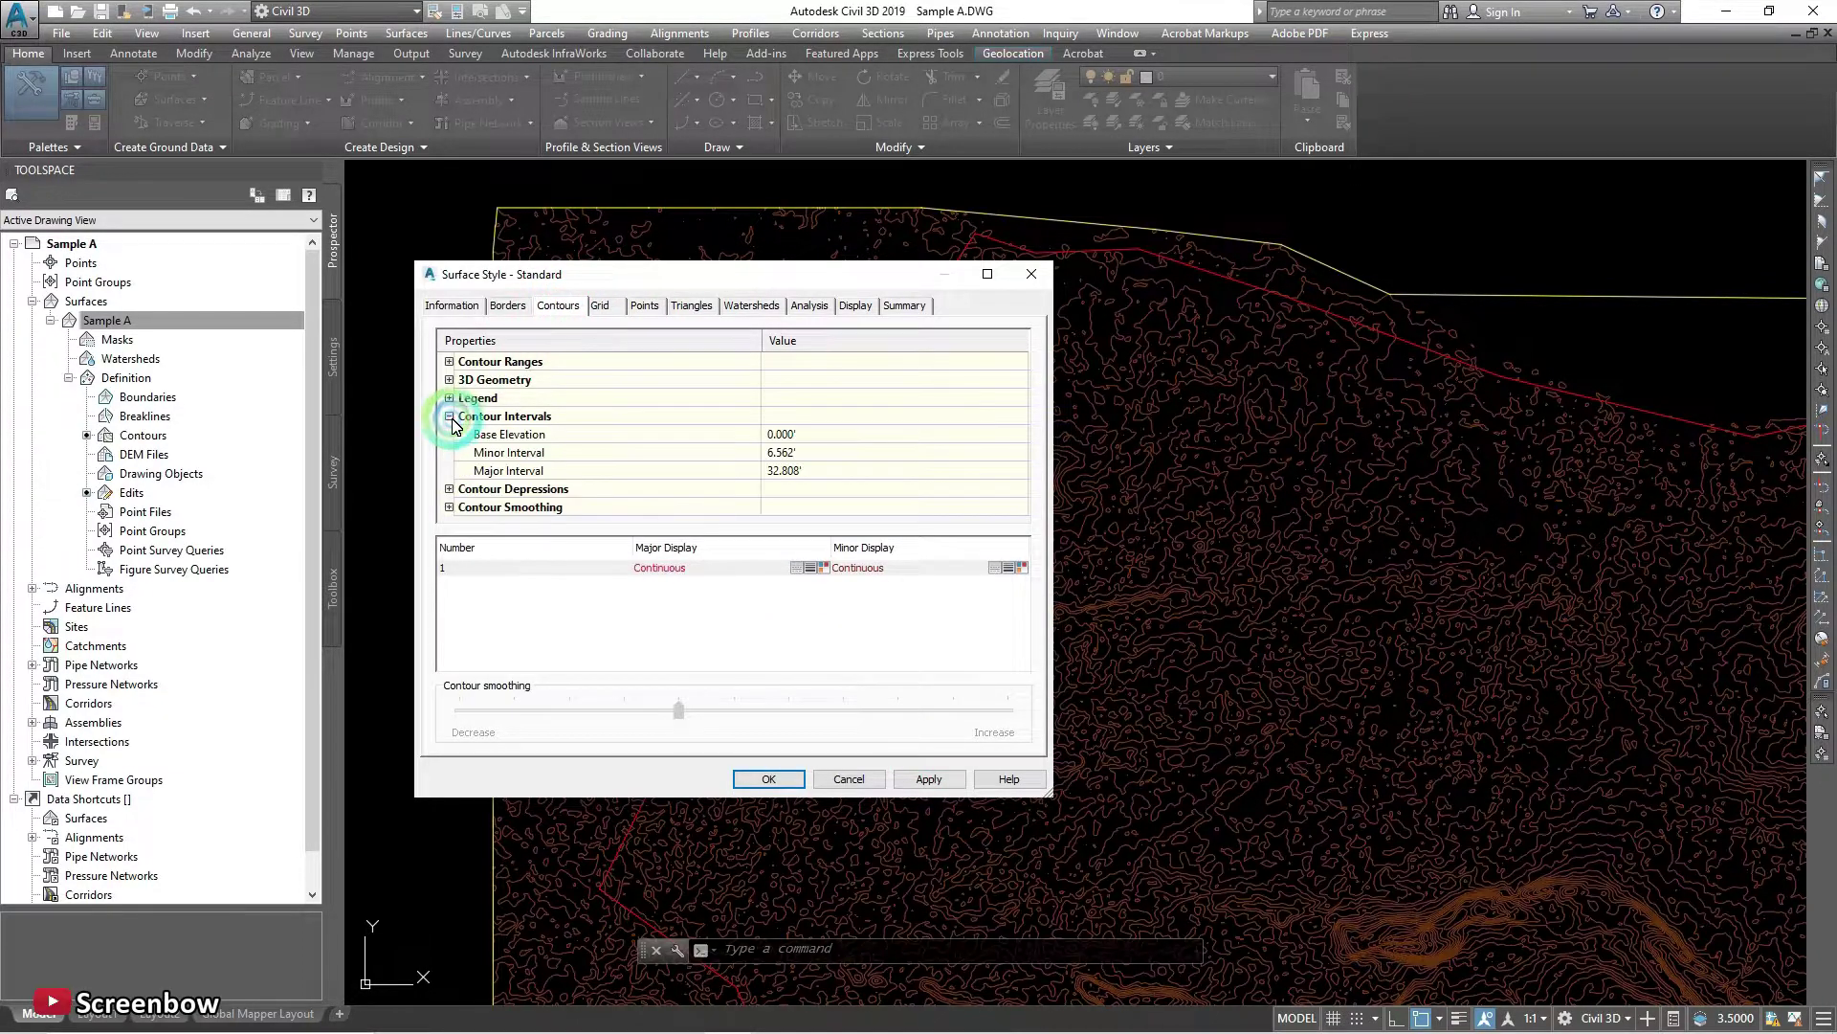
{"action": "left_click", "coordinate": [645, 450]}
{"action": "left_click", "coordinate": [802, 452]}
{"action": "left_click", "coordinate": [802, 453]}
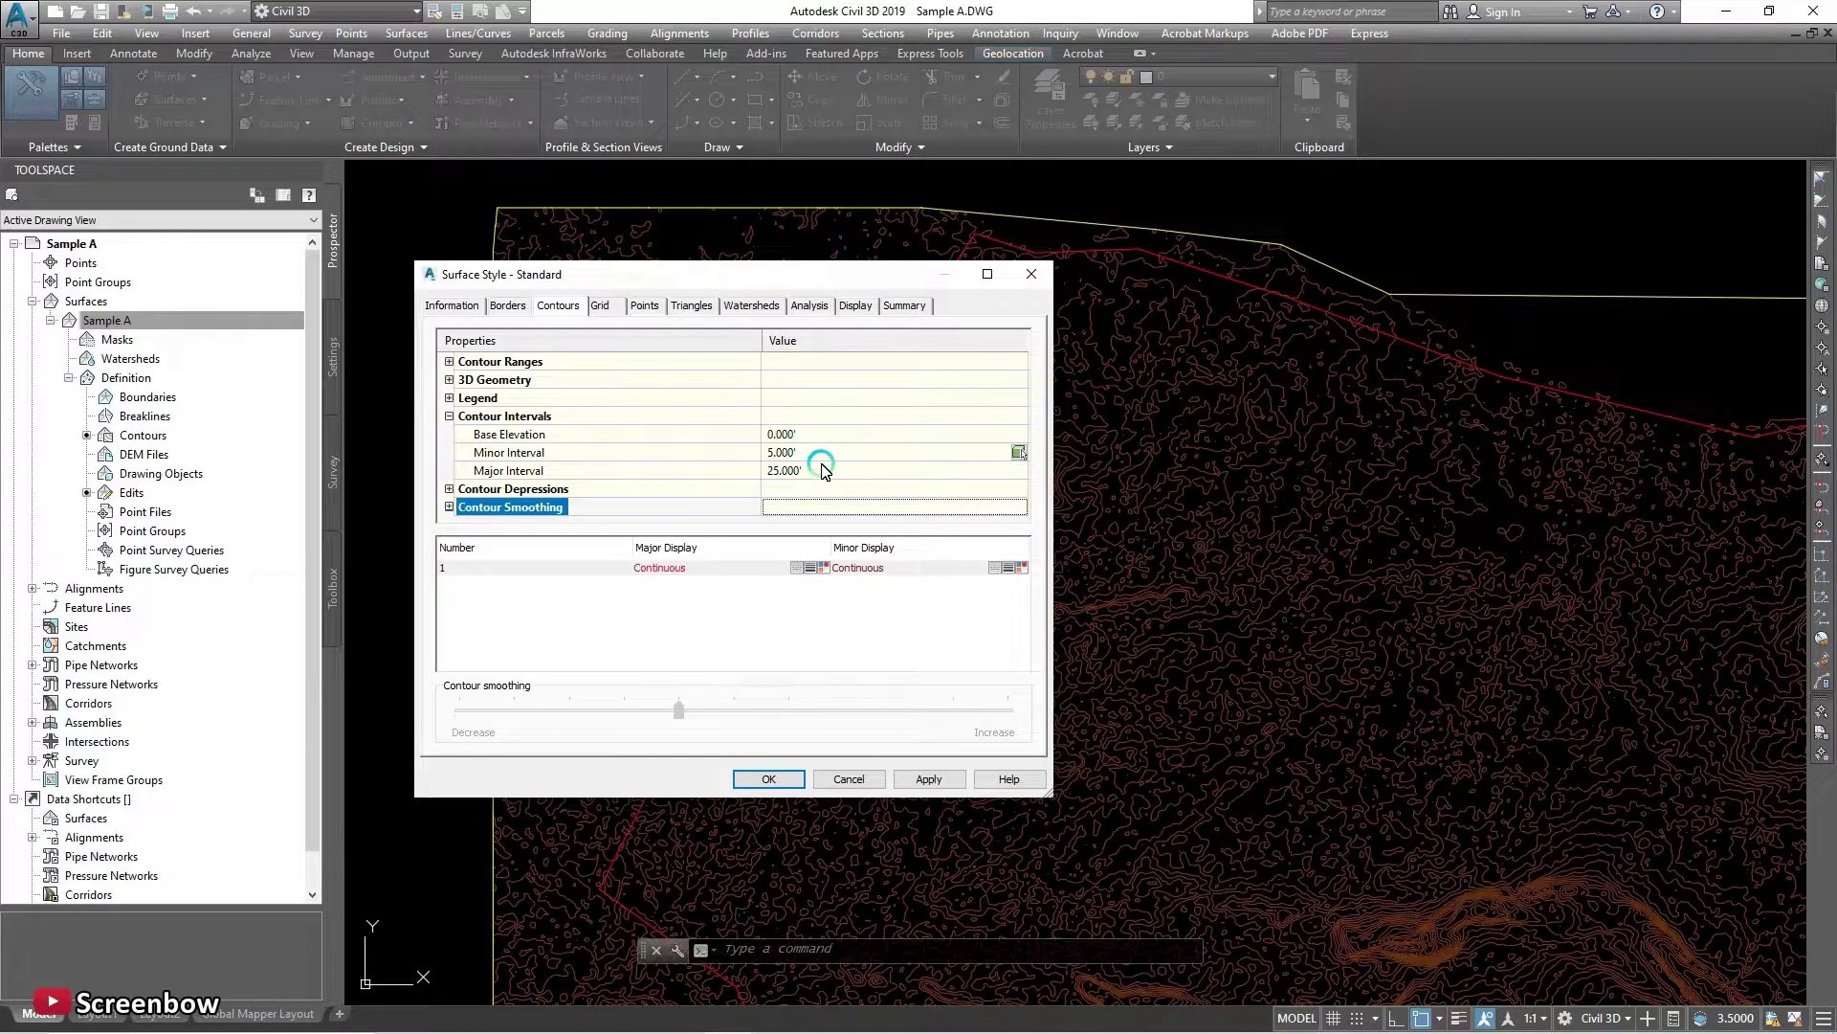
Turn on contour smoothing at maximum, then apply and accept the style changes.
{"action": "left_click", "coordinate": [448, 506]}
{"action": "left_click", "coordinate": [799, 473]}
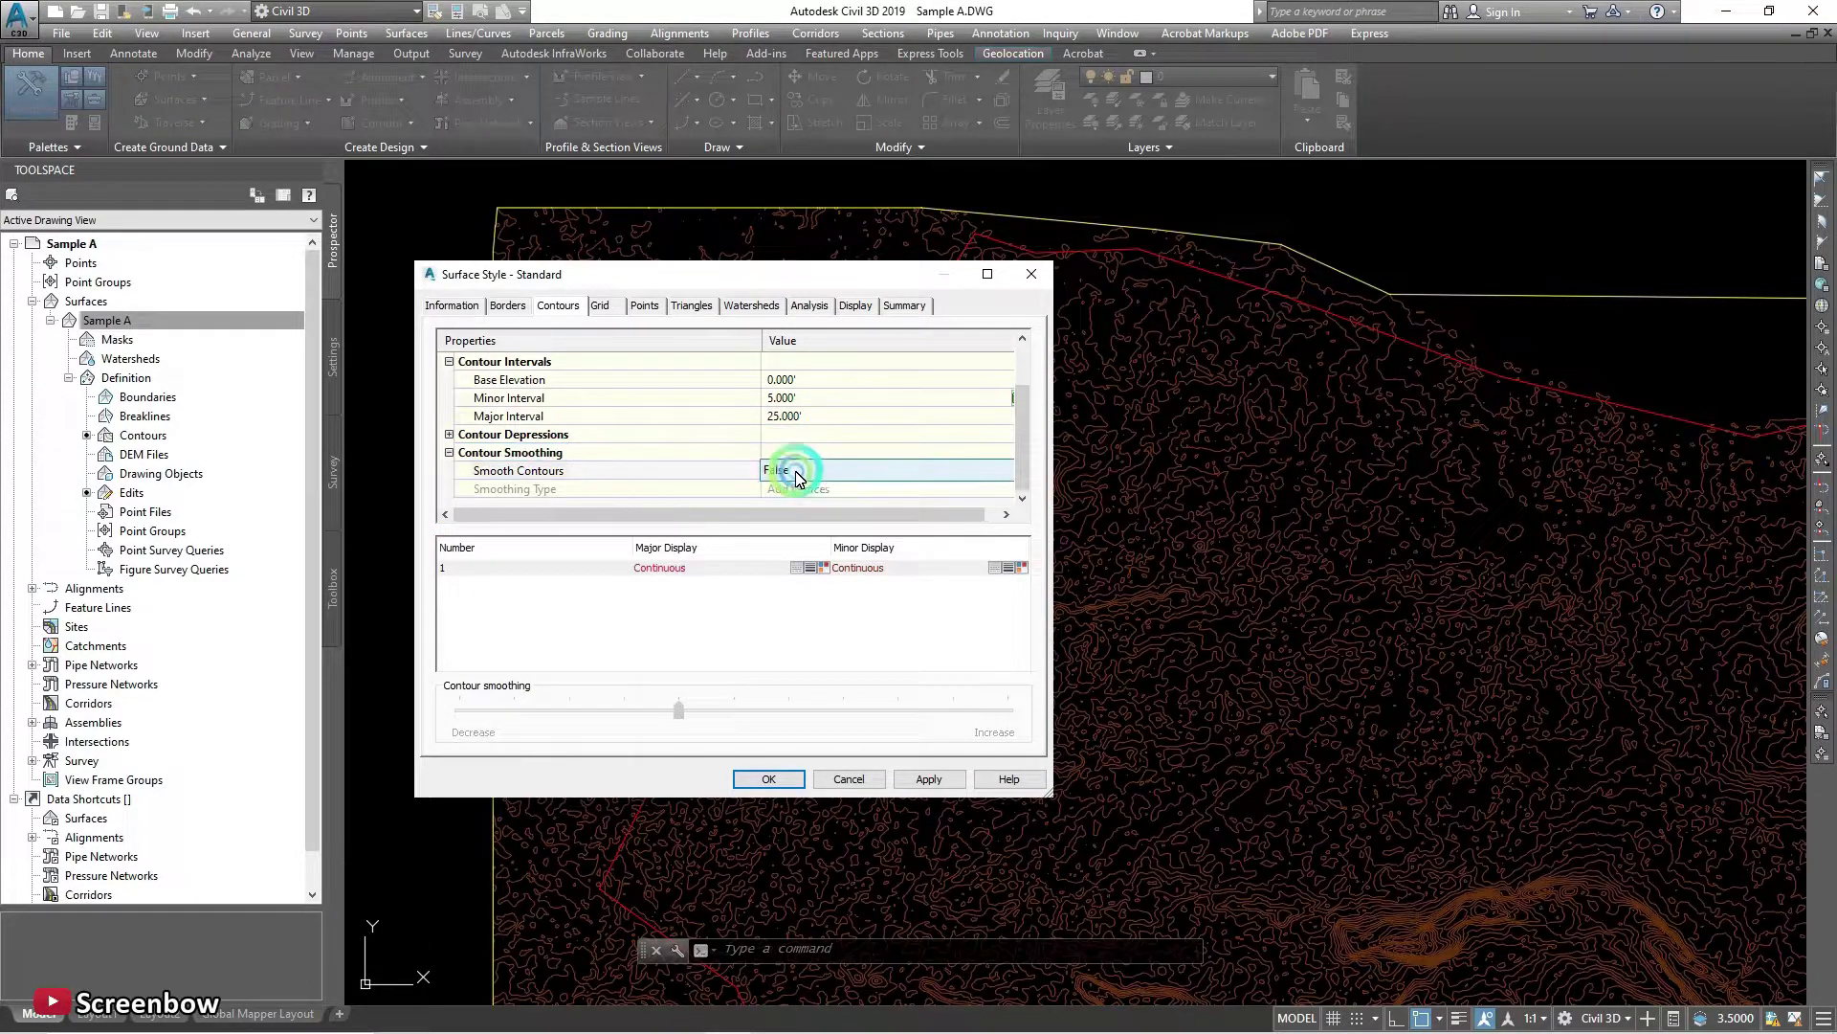
{"action": "left_click", "coordinate": [797, 503]}
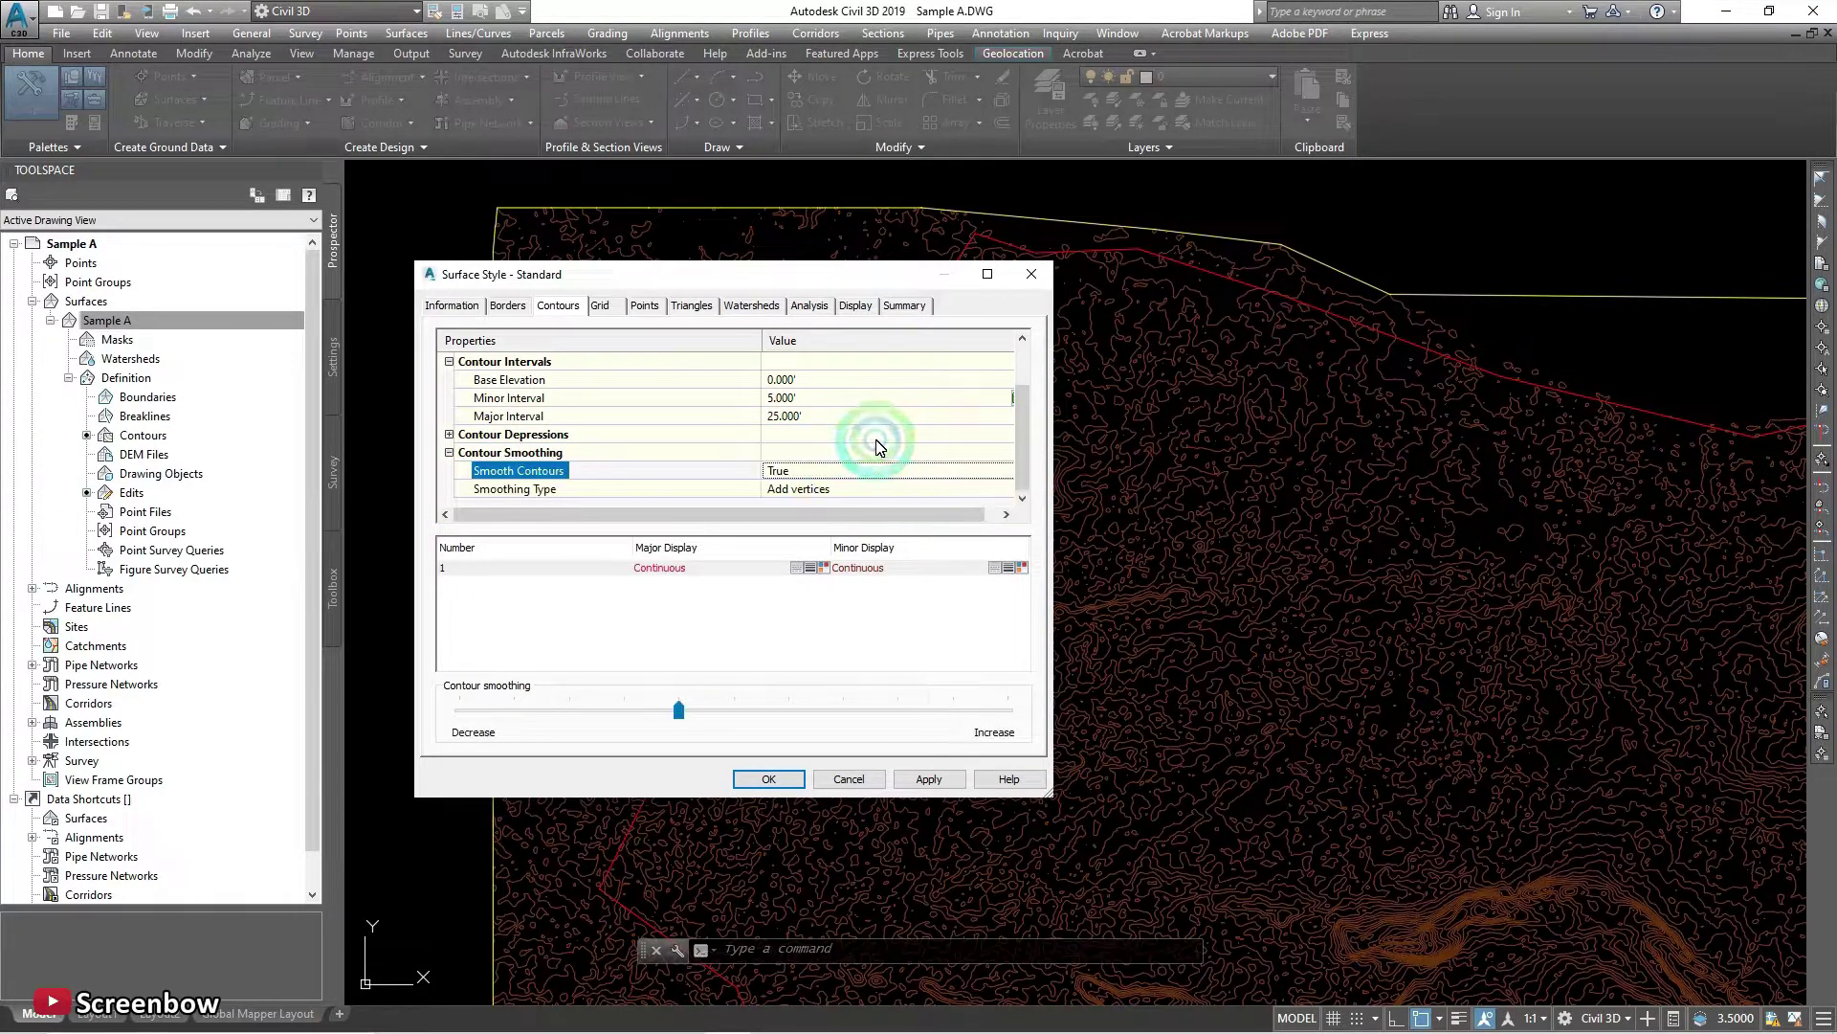
{"action": "left_click", "coordinate": [699, 716]}
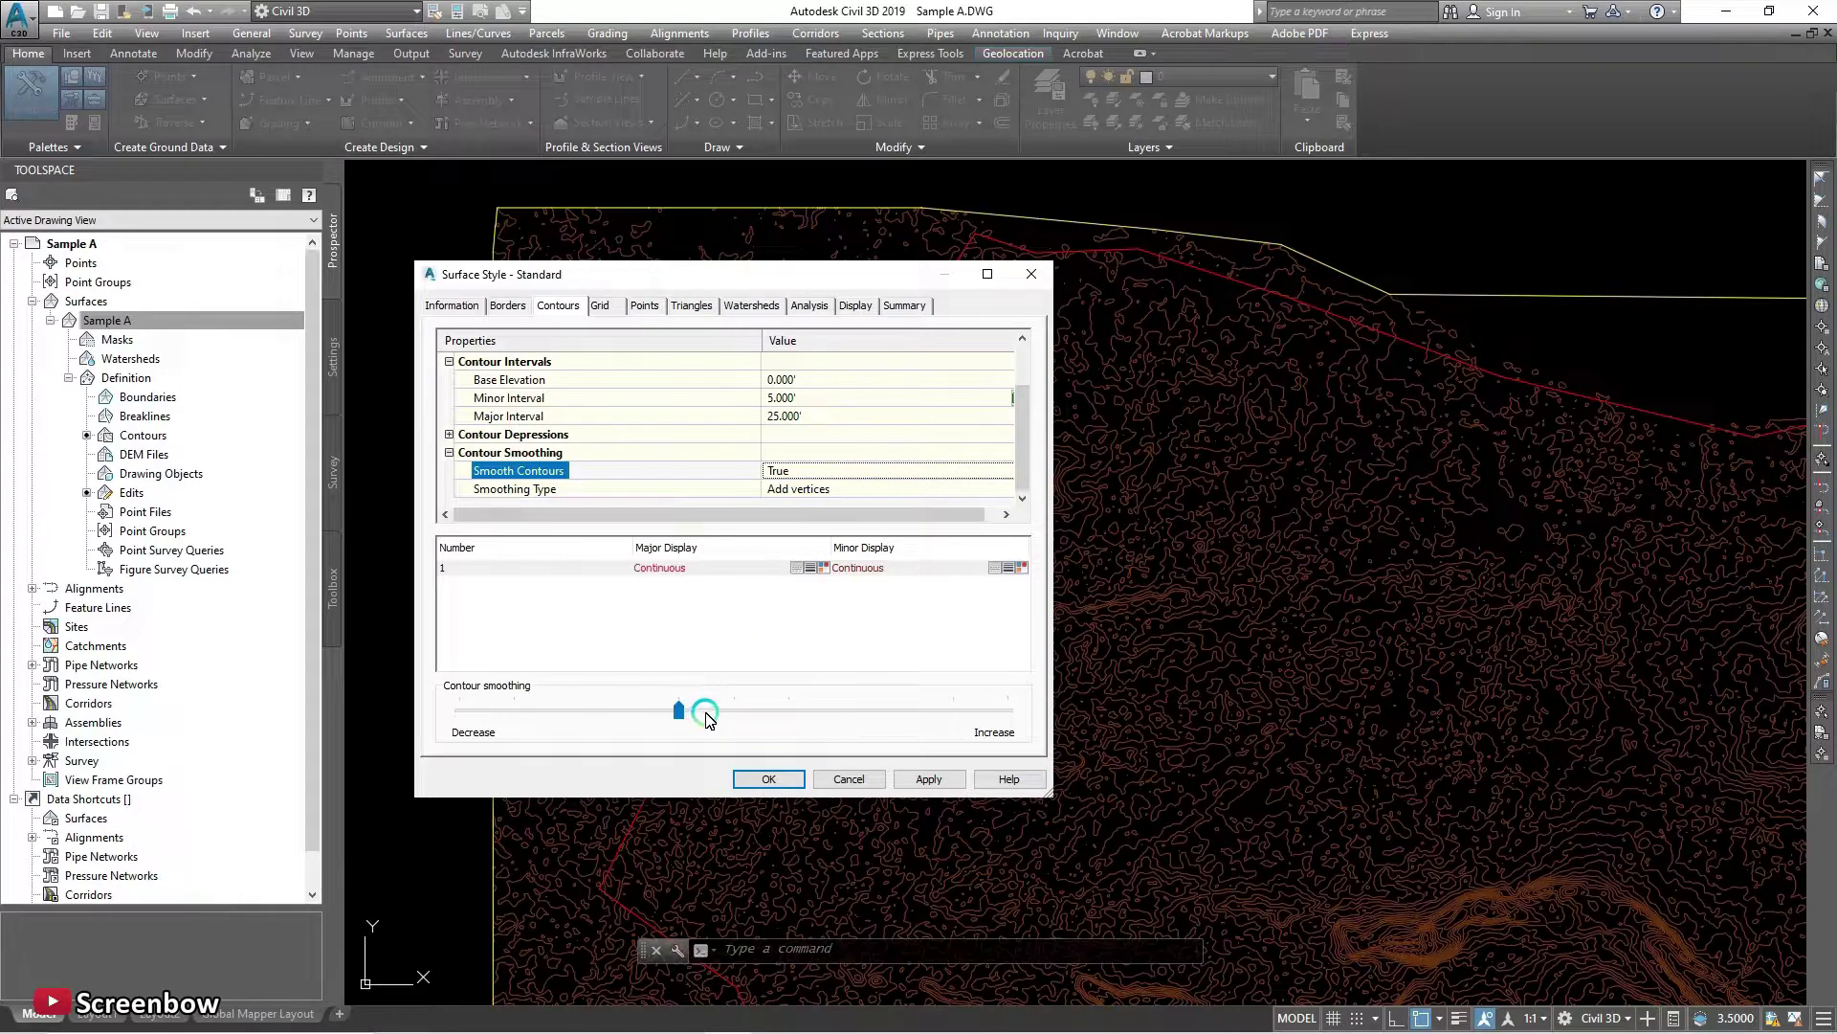
{"action": "left_click_drag", "start_coordinate": [683, 720], "coordinate": [989, 722]}
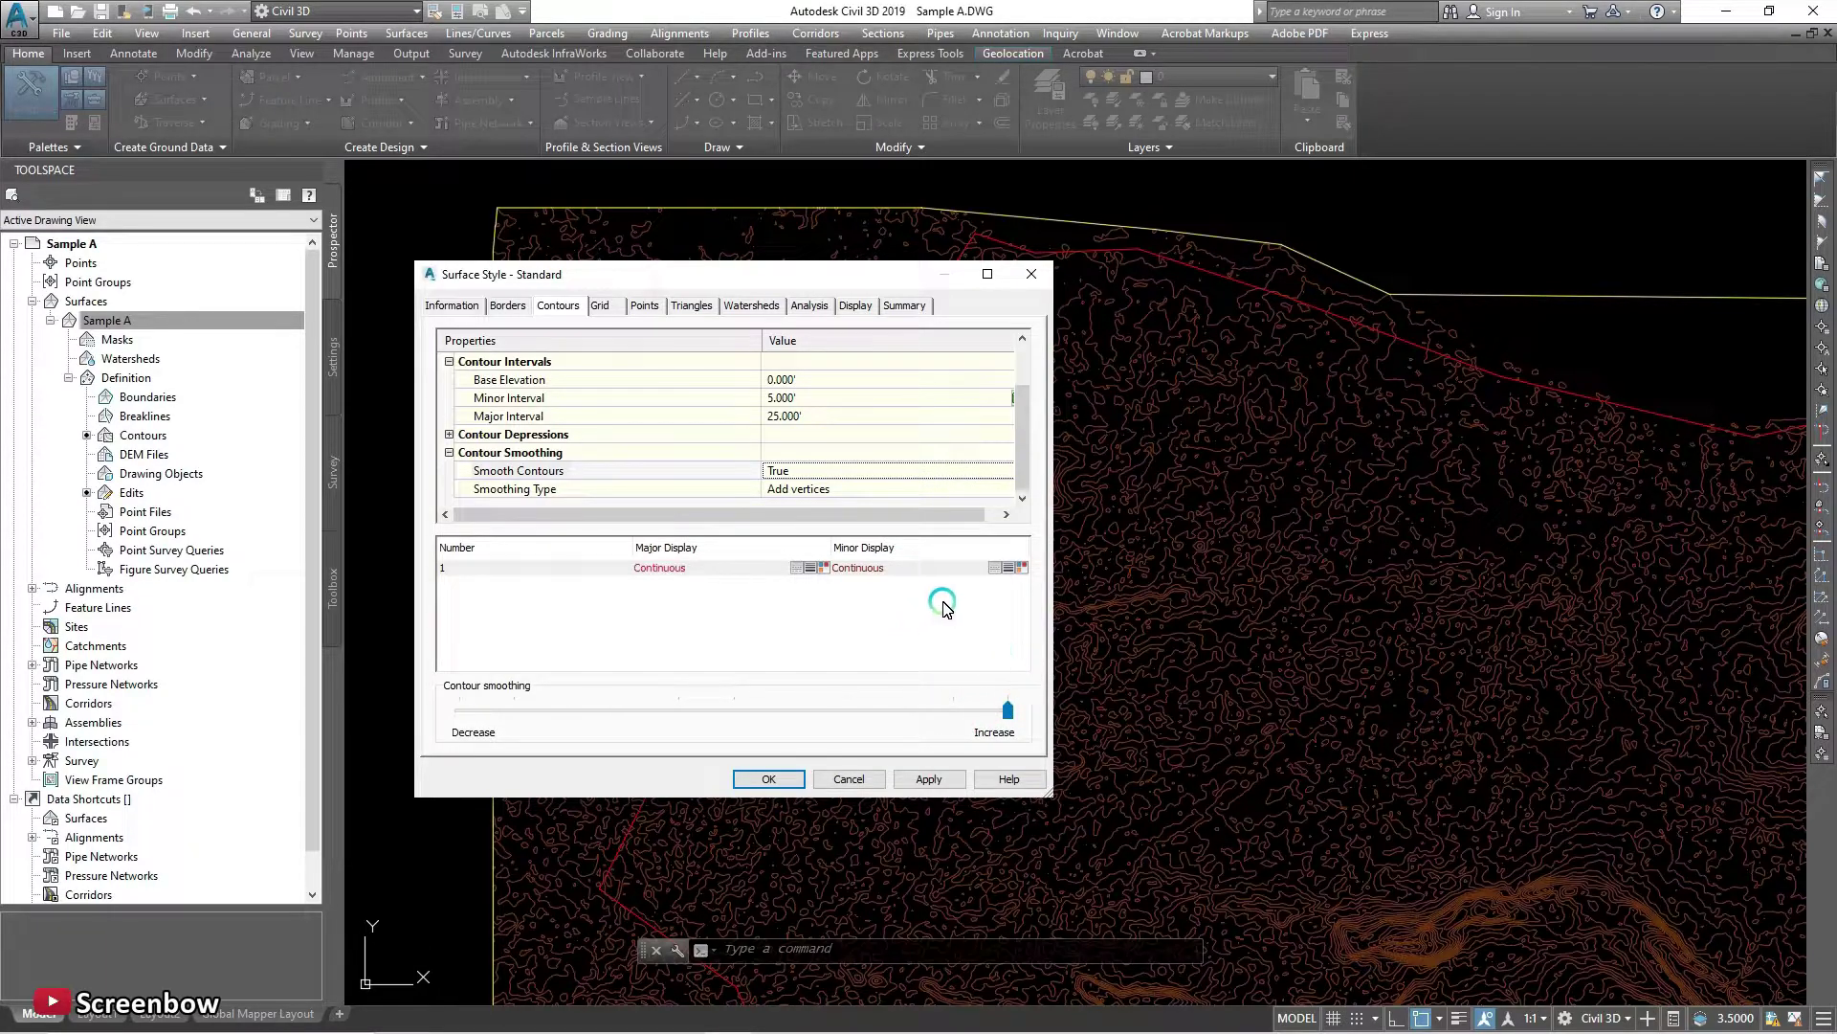
{"action": "left_click", "coordinate": [941, 781]}
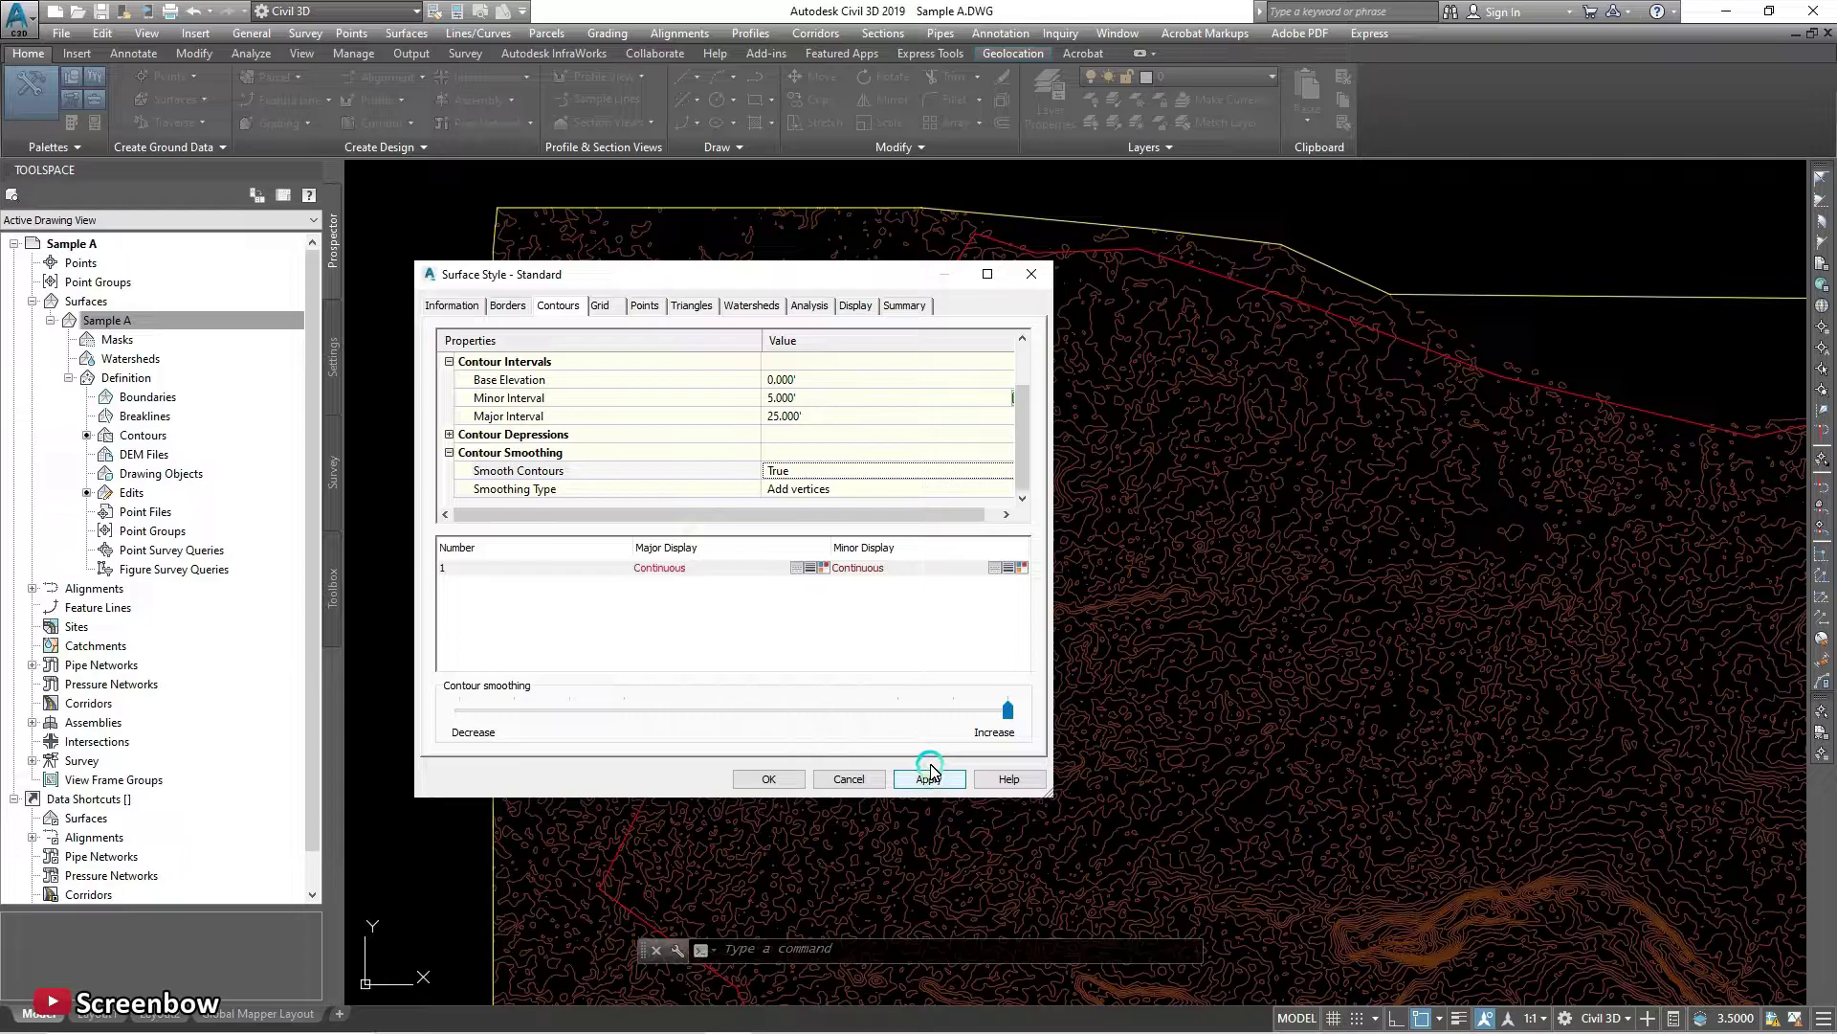
{"action": "left_click", "coordinate": [791, 781]}
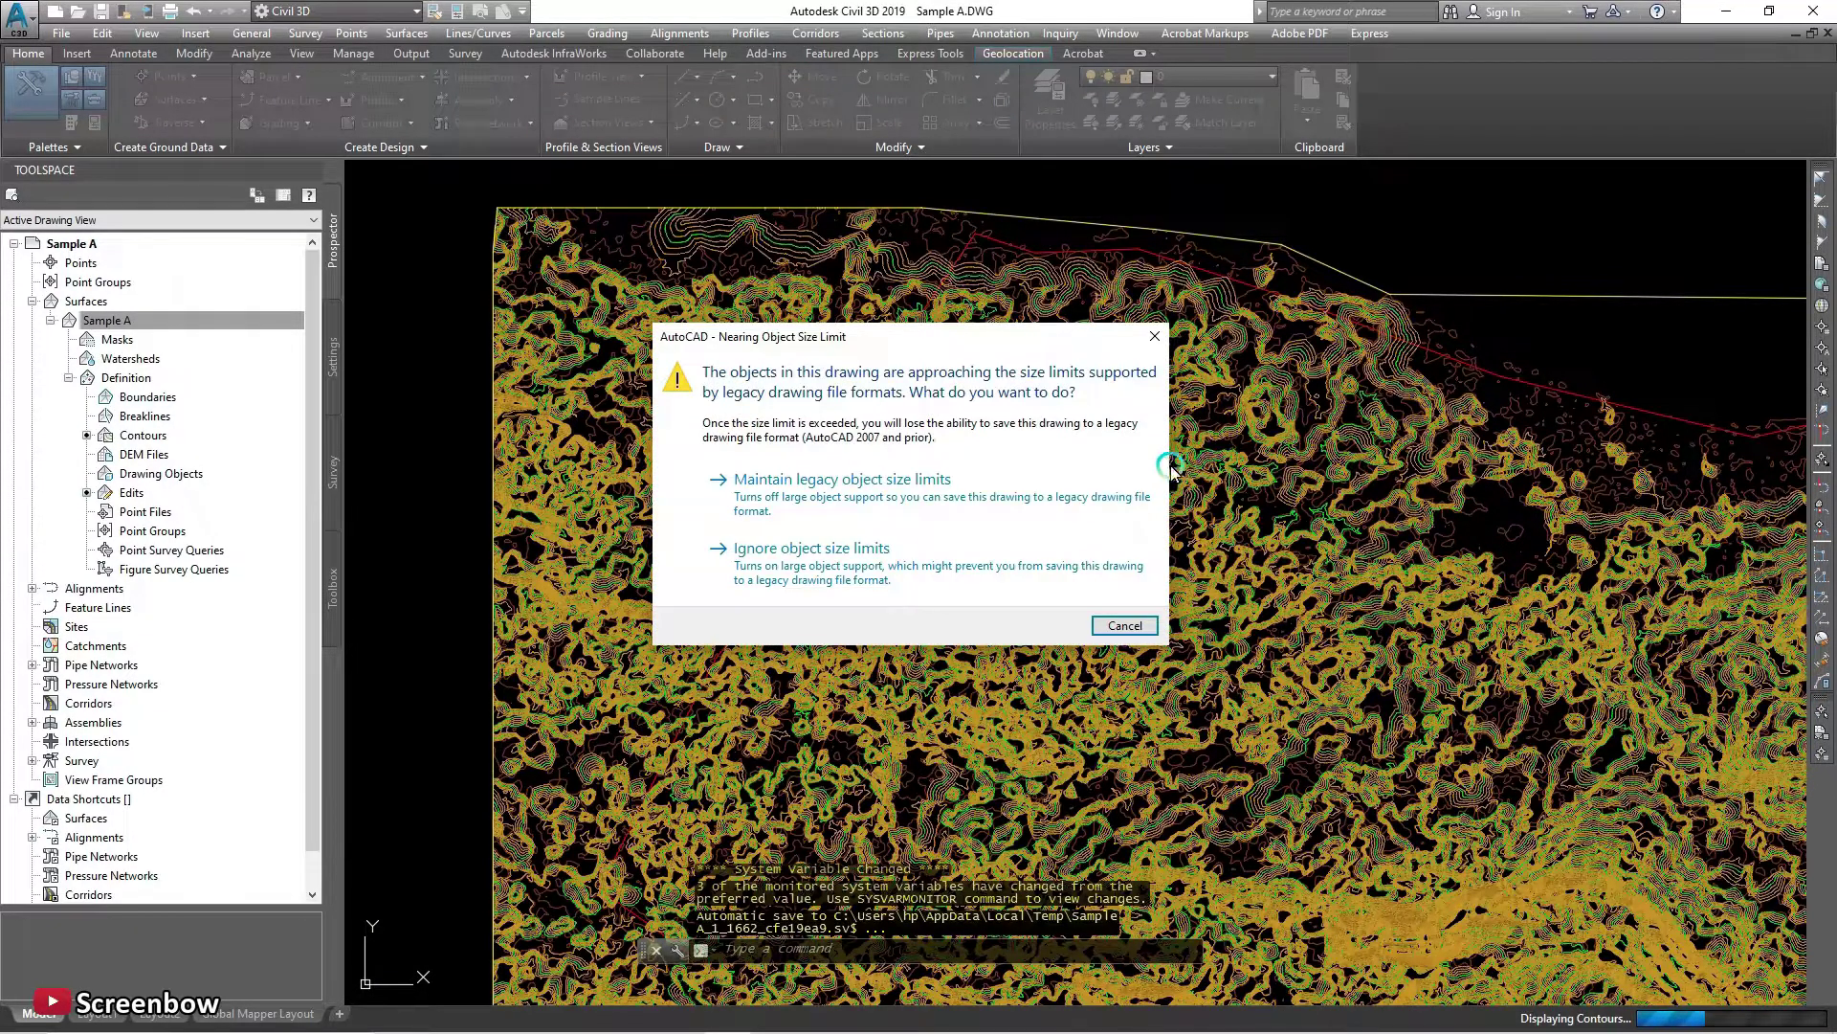
Ignore object size limits, zoom in, and pick a contour to check its layer.
{"action": "left_click", "coordinate": [848, 579]}
{"action": "scroll", "coordinate": [823, 463], "scroll_direction": "down", "scroll_amount": 4}
{"action": "scroll", "coordinate": [921, 478], "scroll_direction": "up", "scroll_amount": 8}
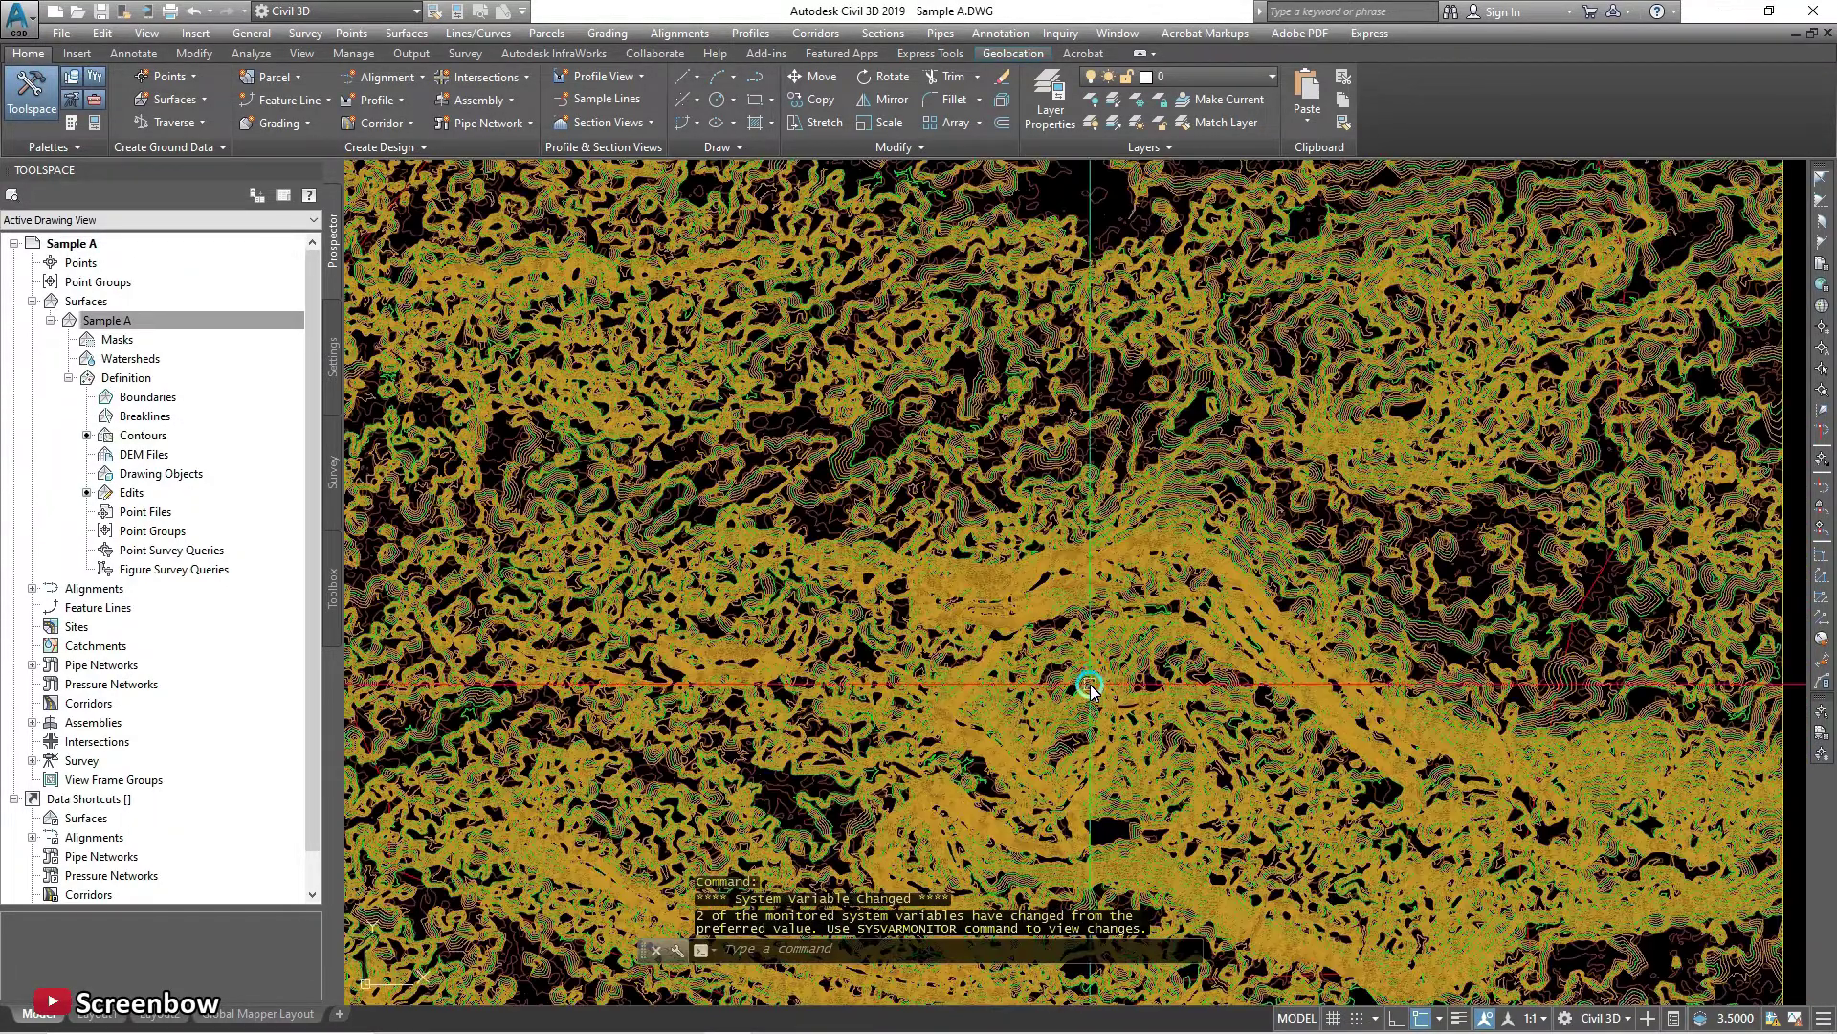
{"action": "scroll", "coordinate": [708, 398], "scroll_direction": "up", "scroll_amount": 5}
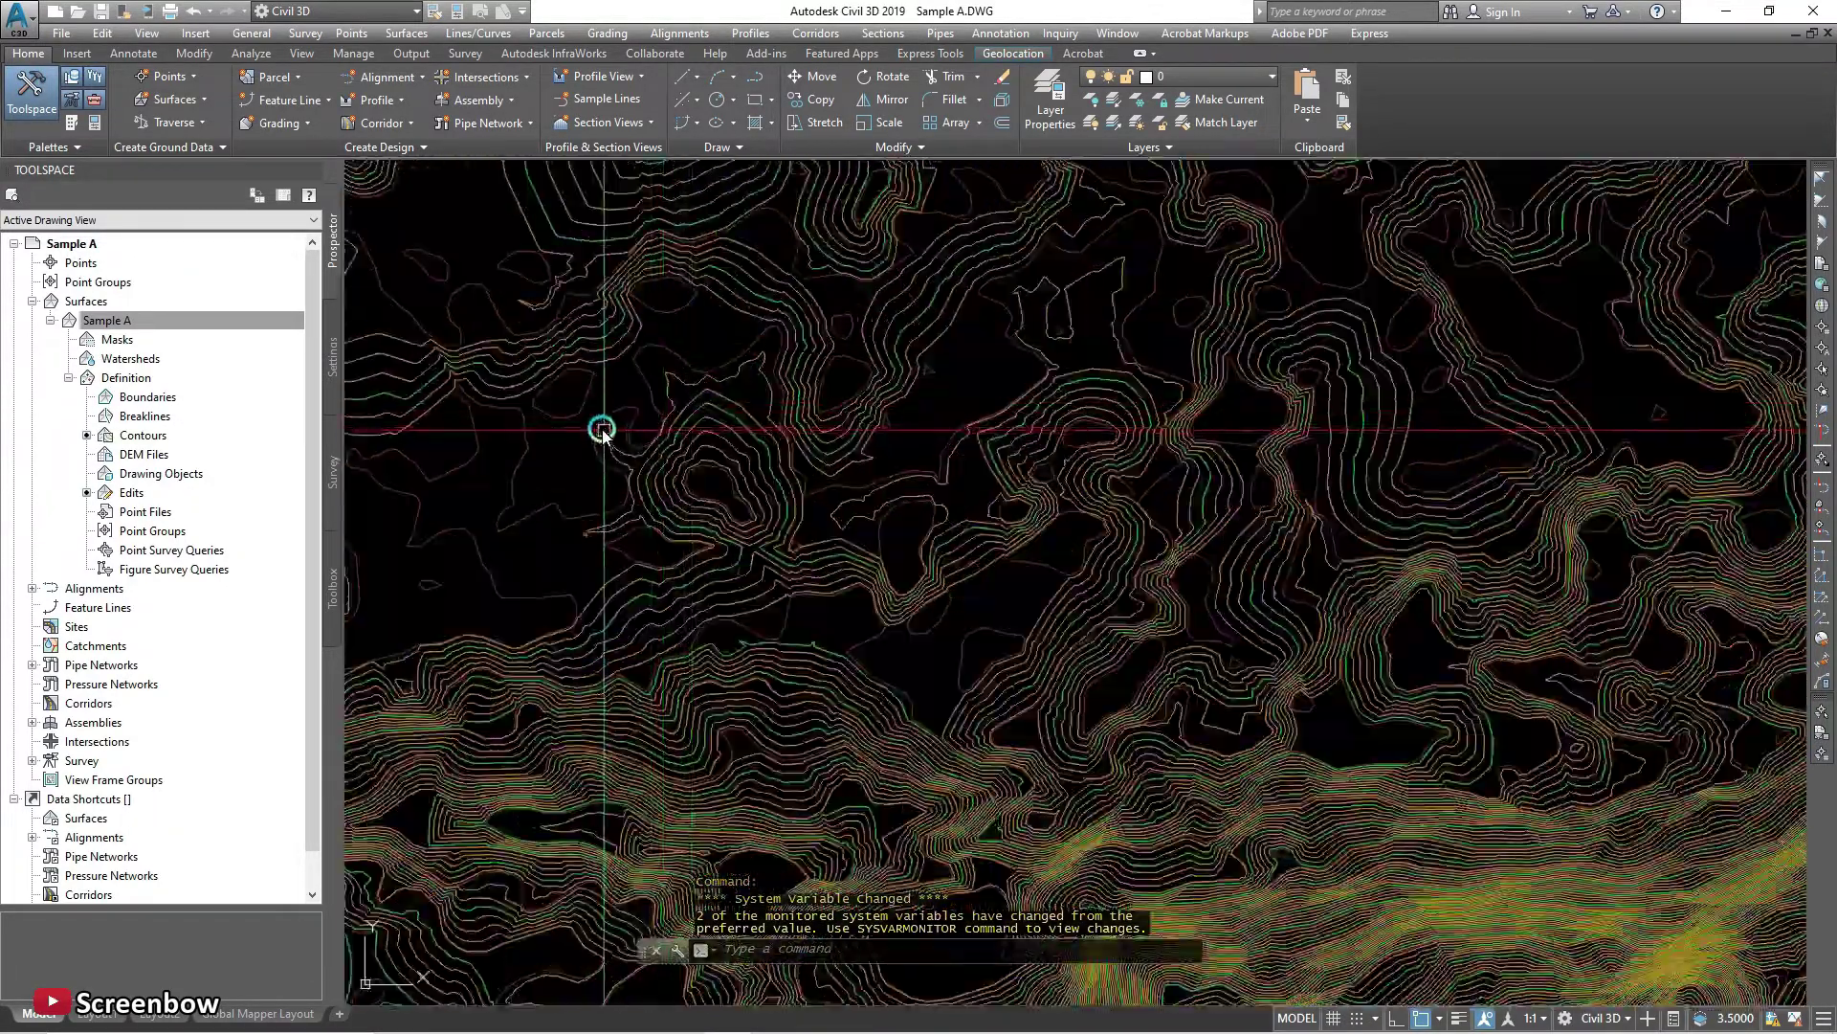
{"action": "scroll", "coordinate": [533, 398], "scroll_direction": "up", "scroll_amount": 3}
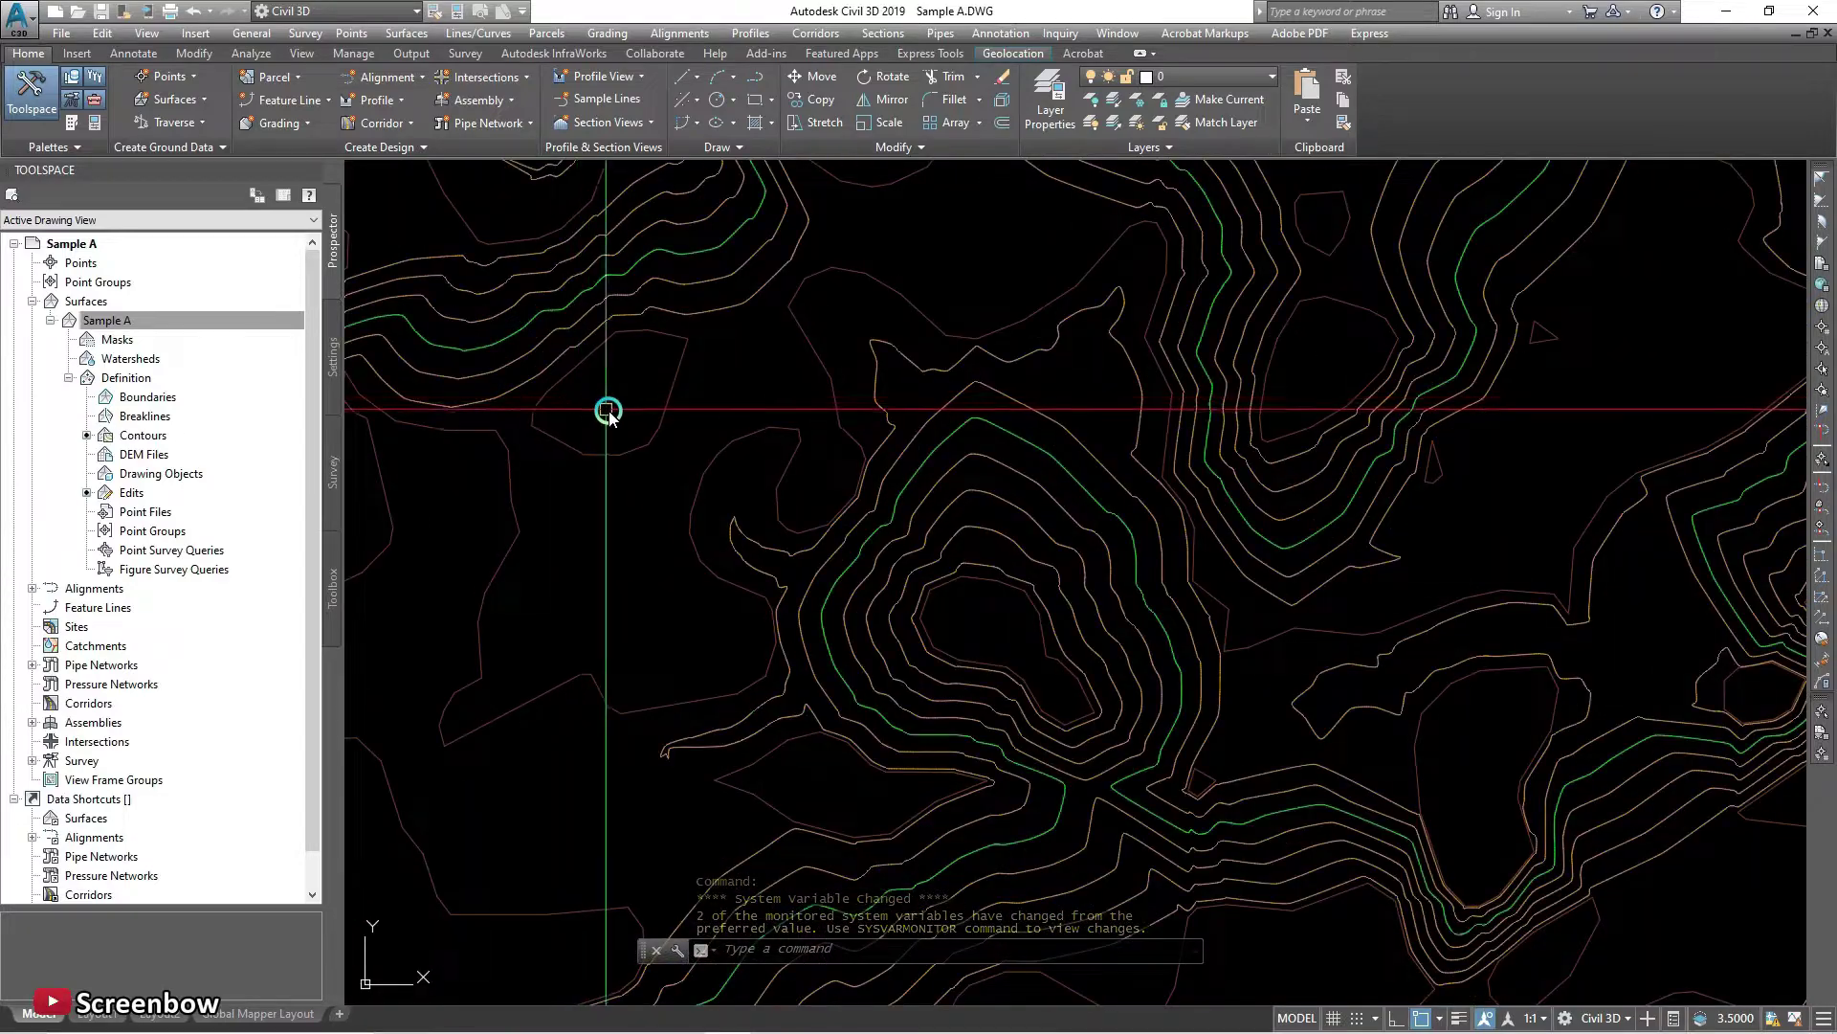
{"action": "left_click", "coordinate": [659, 413]}
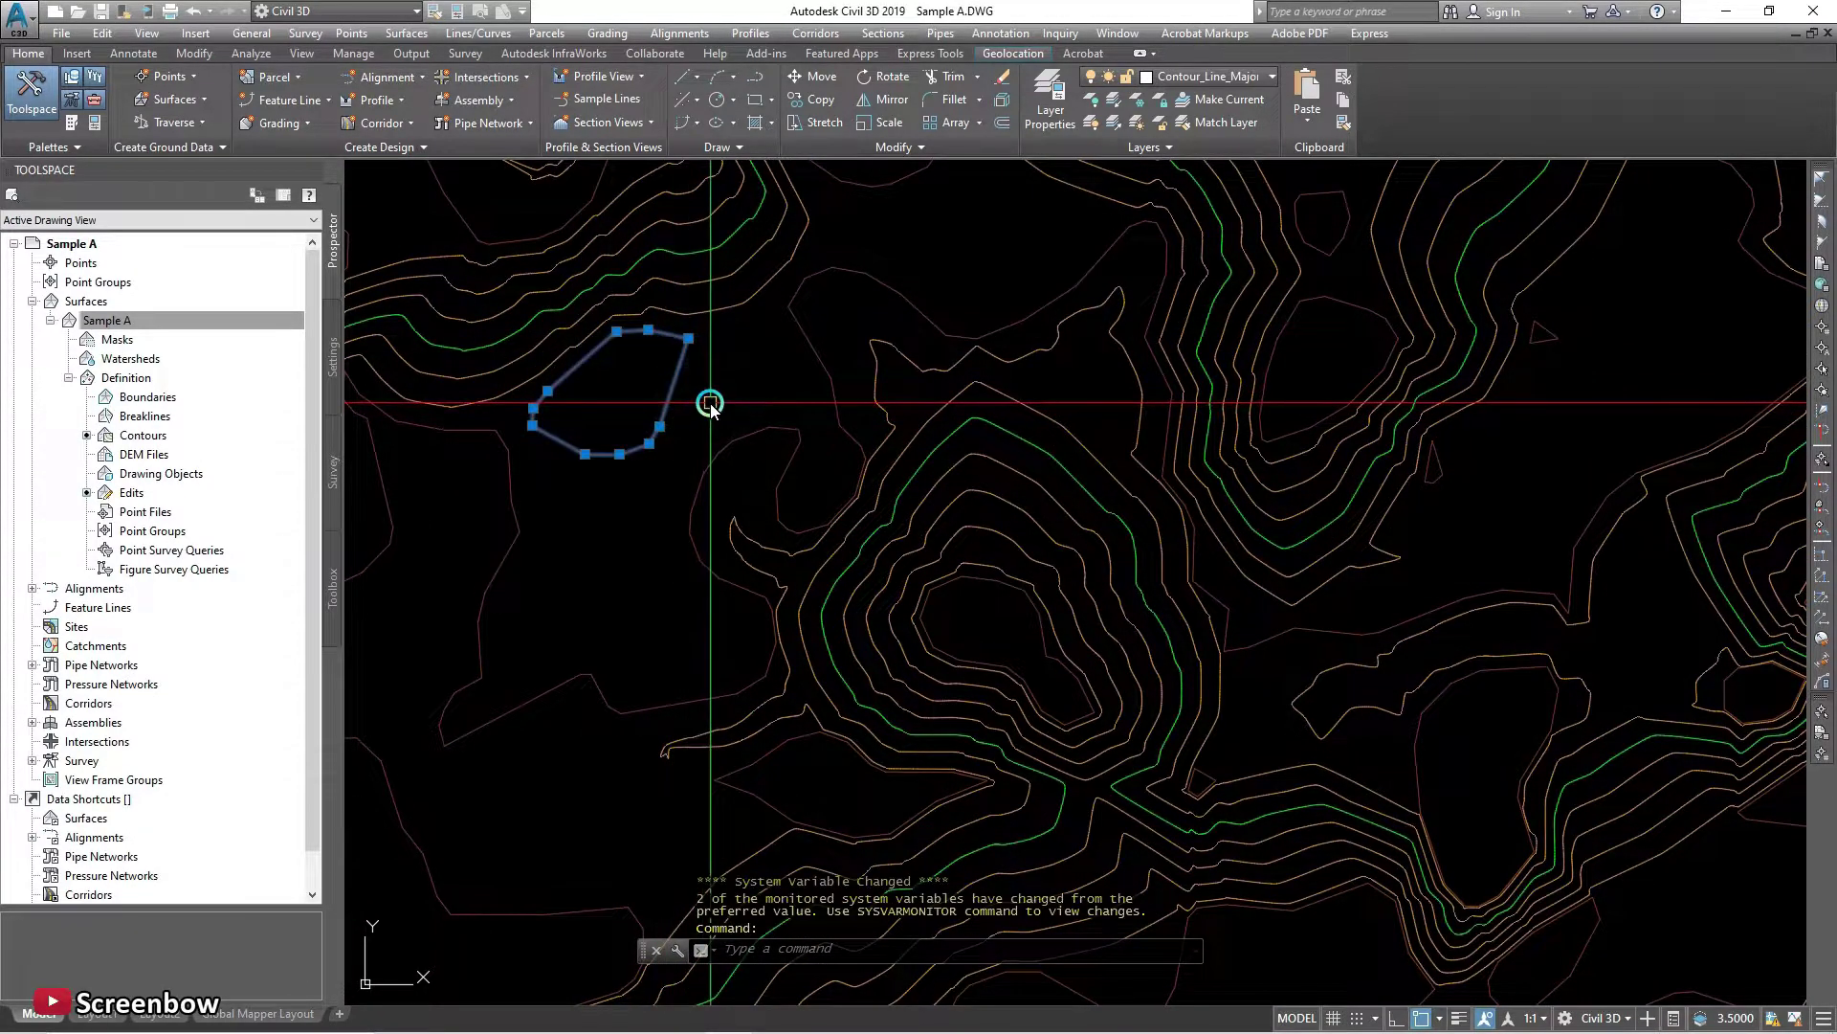
{"action": "key", "text": "Escape"}
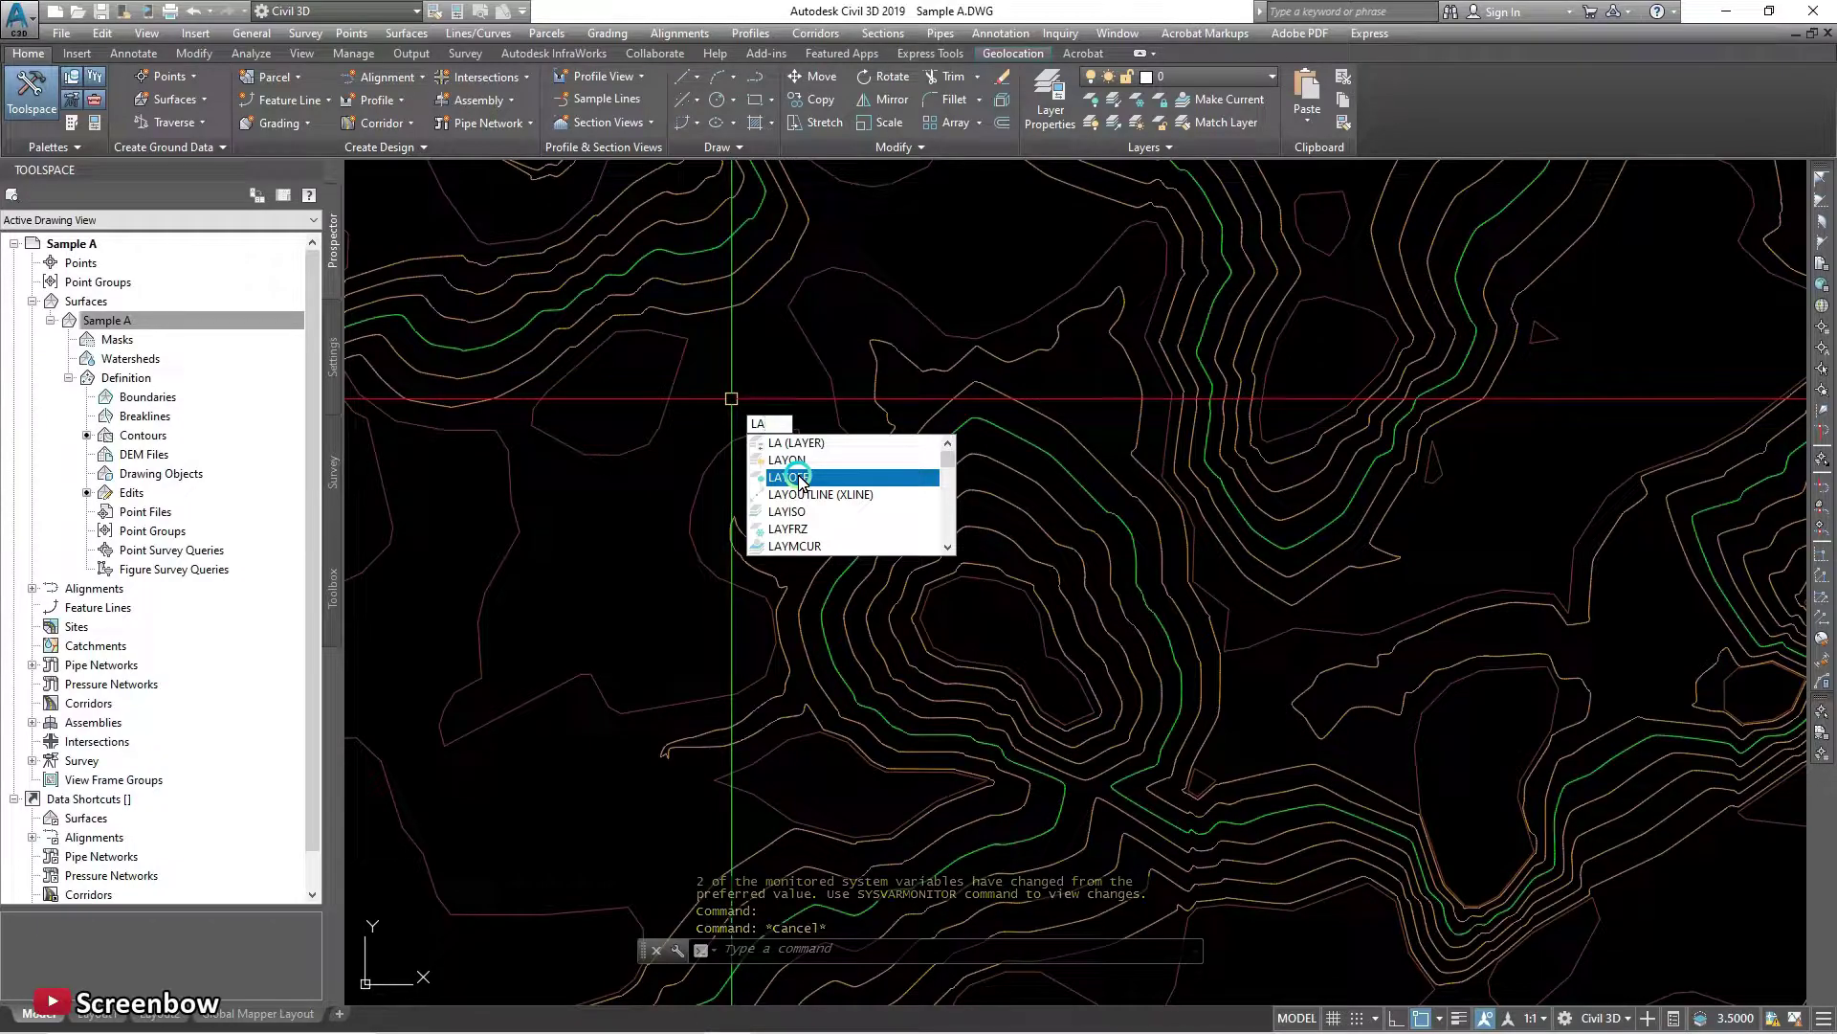
Turn off the Contour_Line_Major and Contour_Line_Intermediate layers by picking their contours with LAYOFF.
{"action": "left_click", "coordinate": [801, 477]}
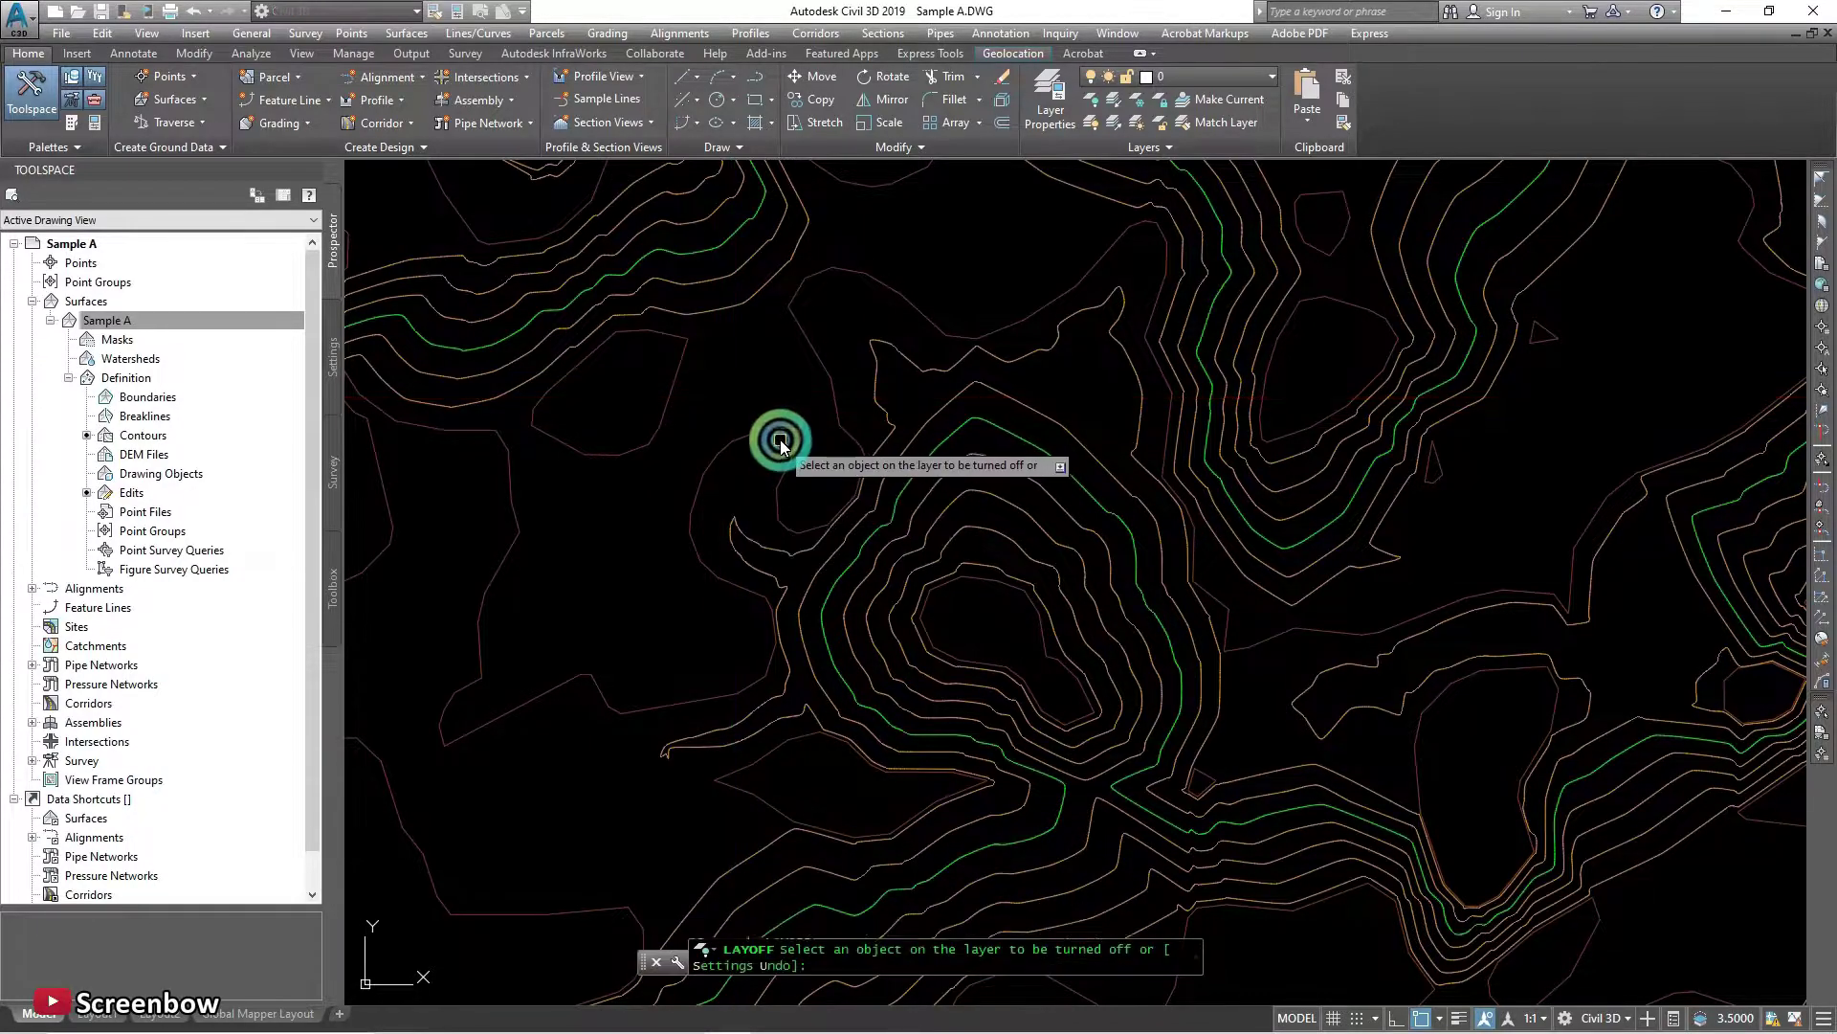
{"action": "left_click", "coordinate": [660, 416]}
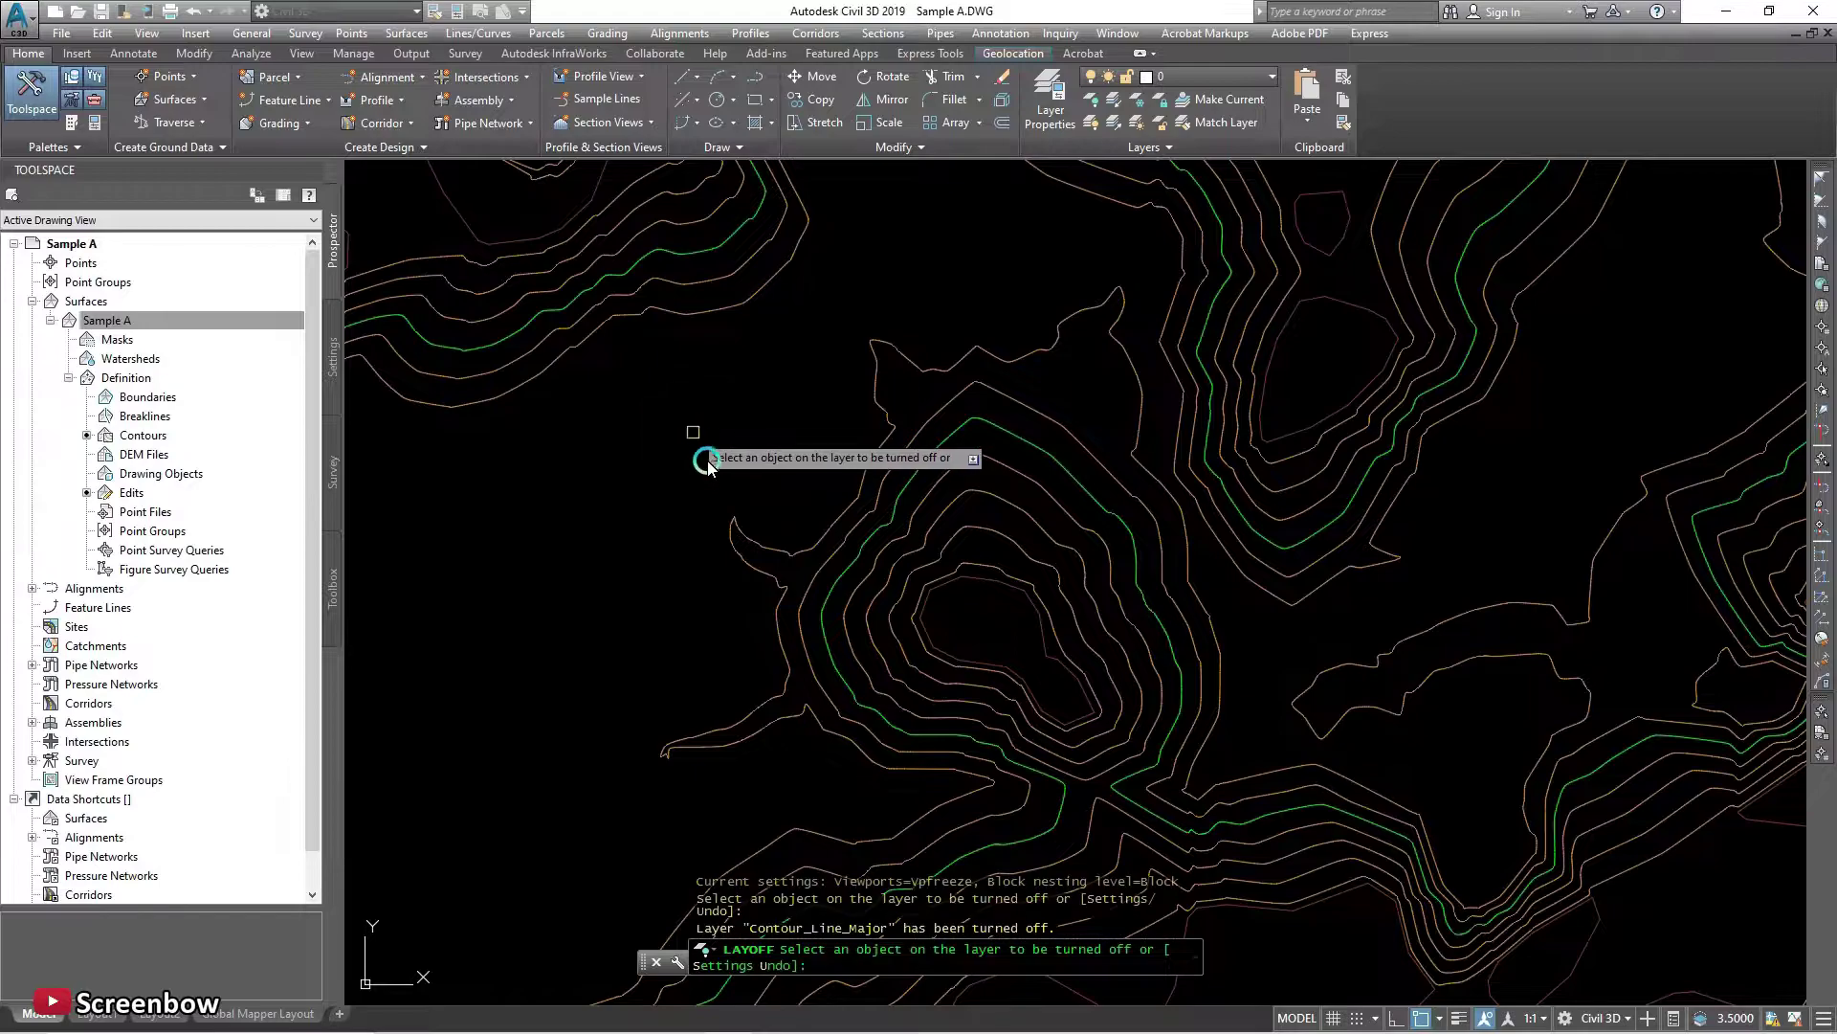
{"action": "scroll", "coordinate": [705, 458], "scroll_direction": "down", "scroll_amount": 3}
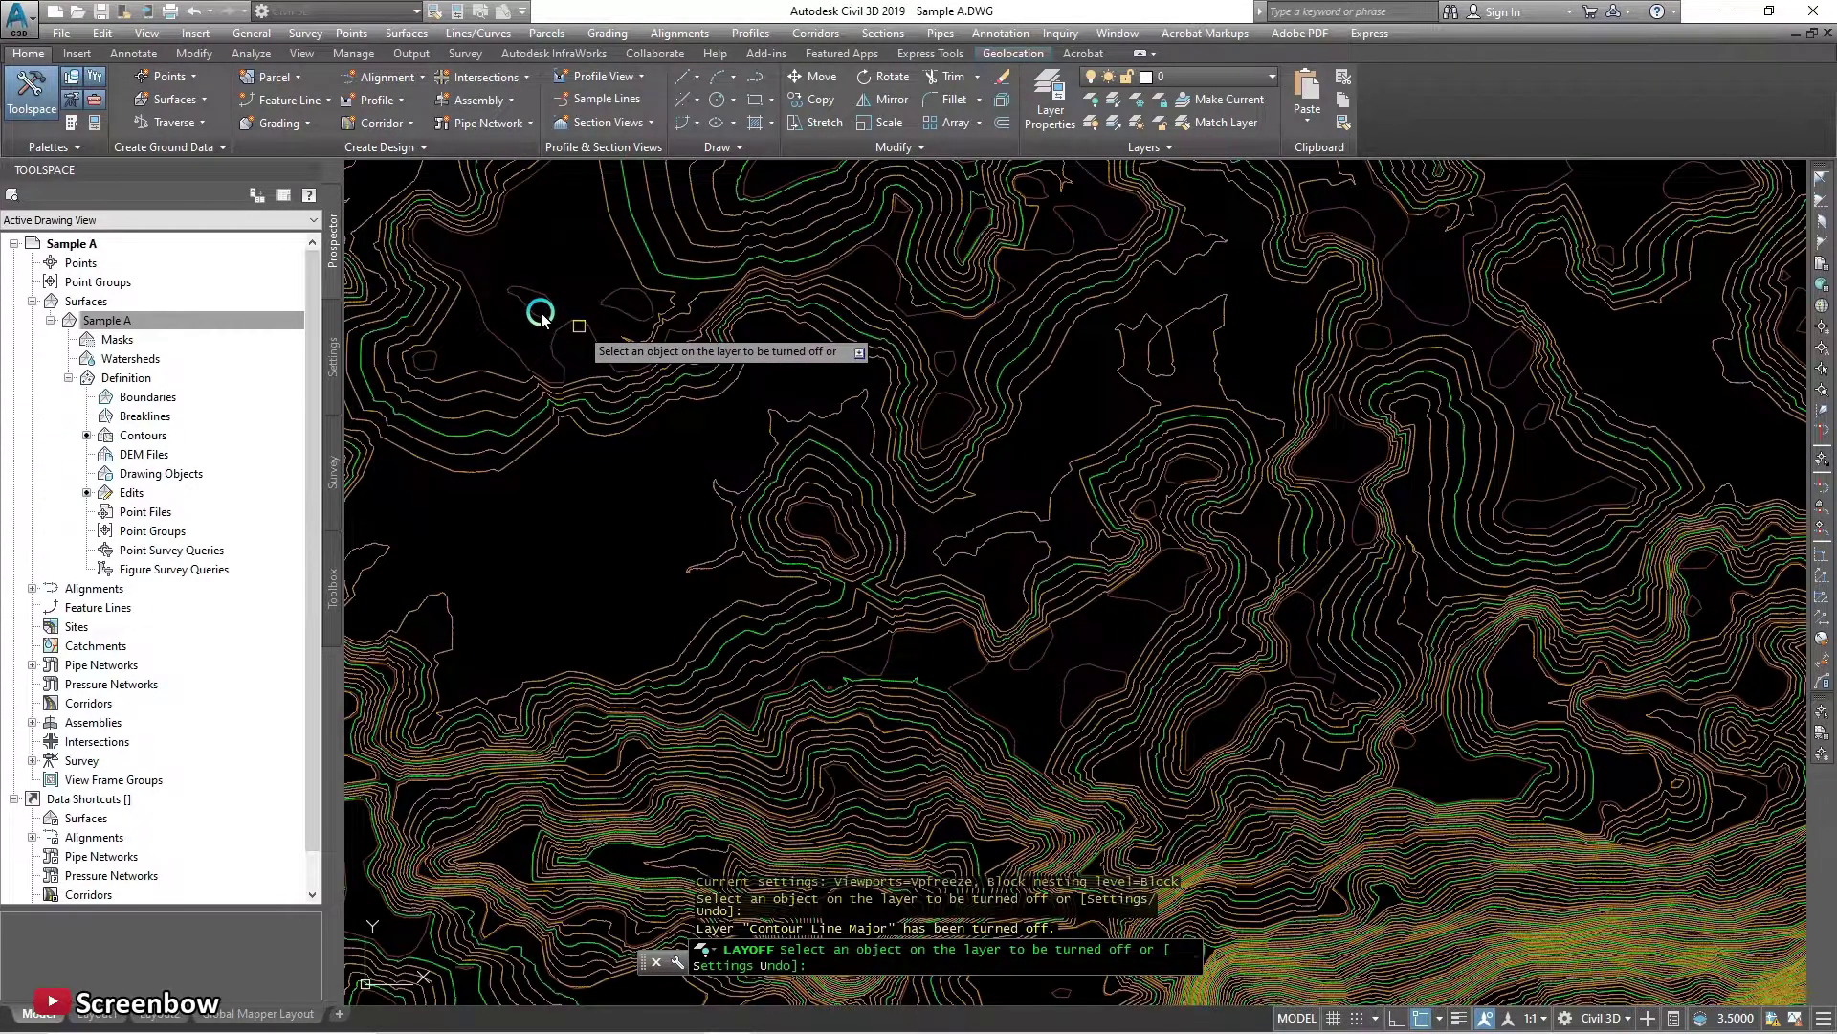
{"action": "scroll", "coordinate": [550, 311], "scroll_direction": "up", "scroll_amount": 5}
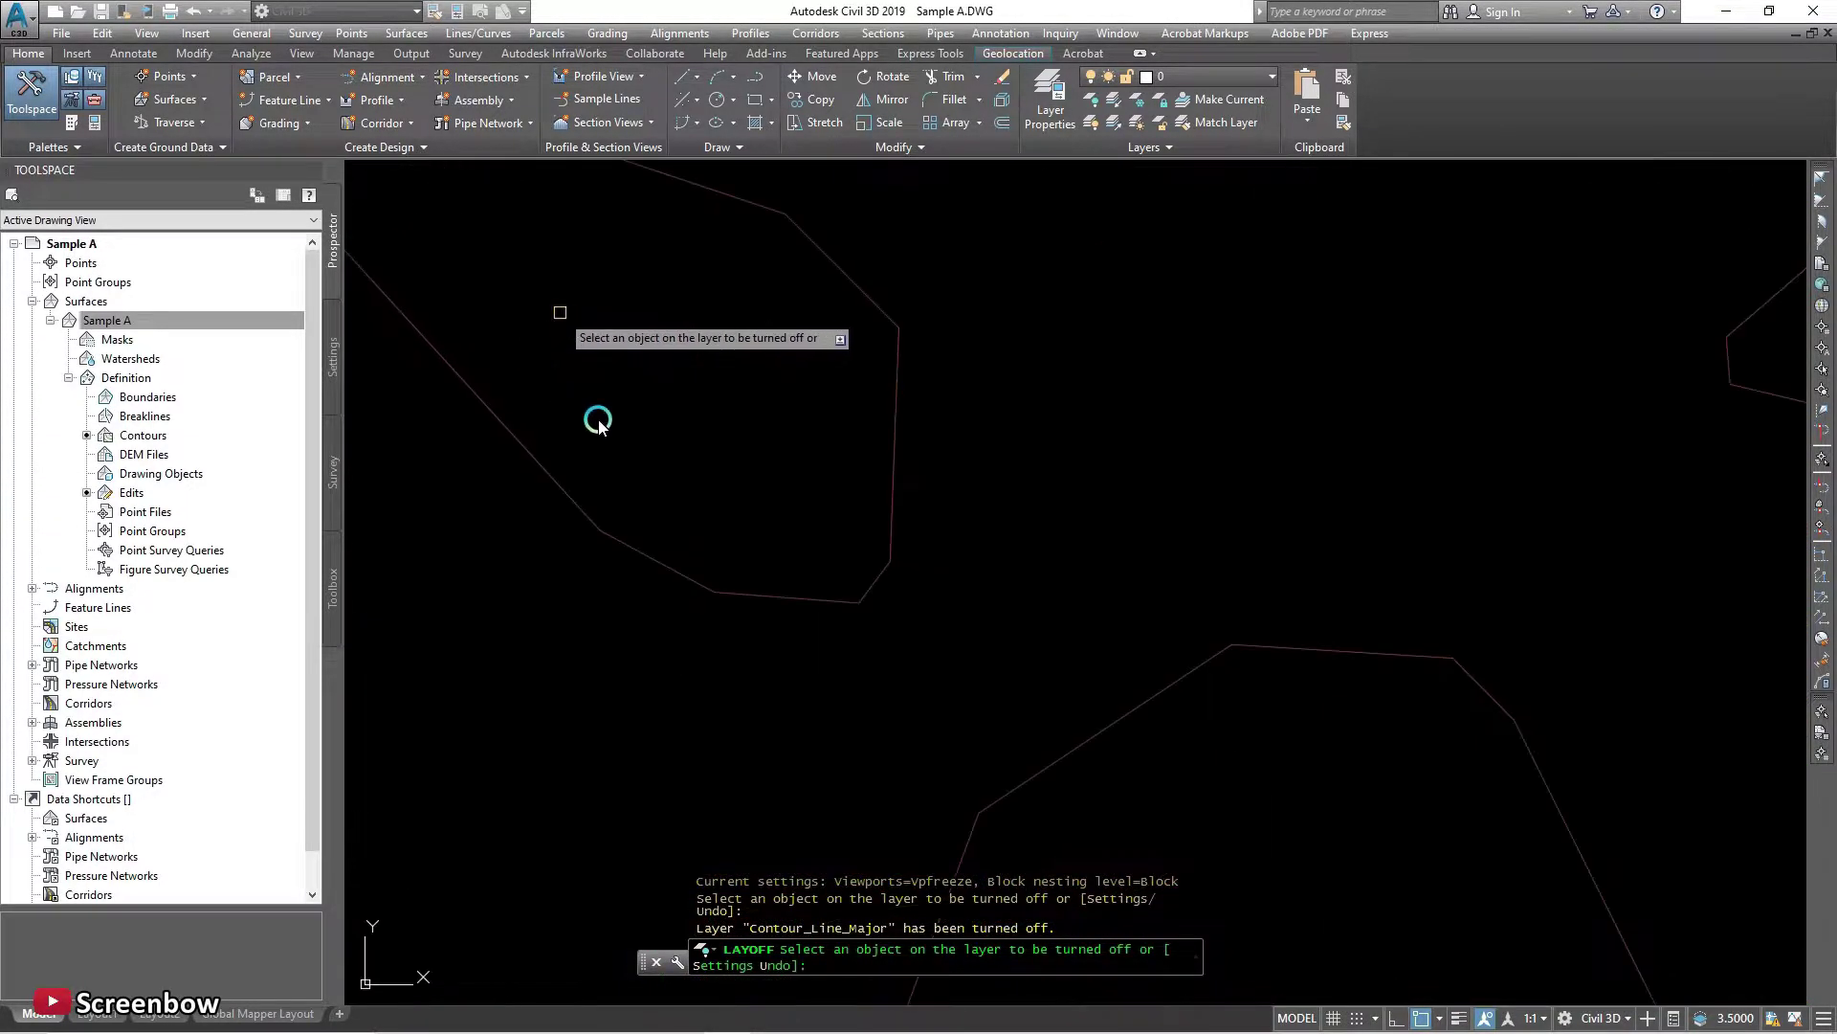
{"action": "scroll", "coordinate": [757, 417], "scroll_direction": "down", "scroll_amount": 5}
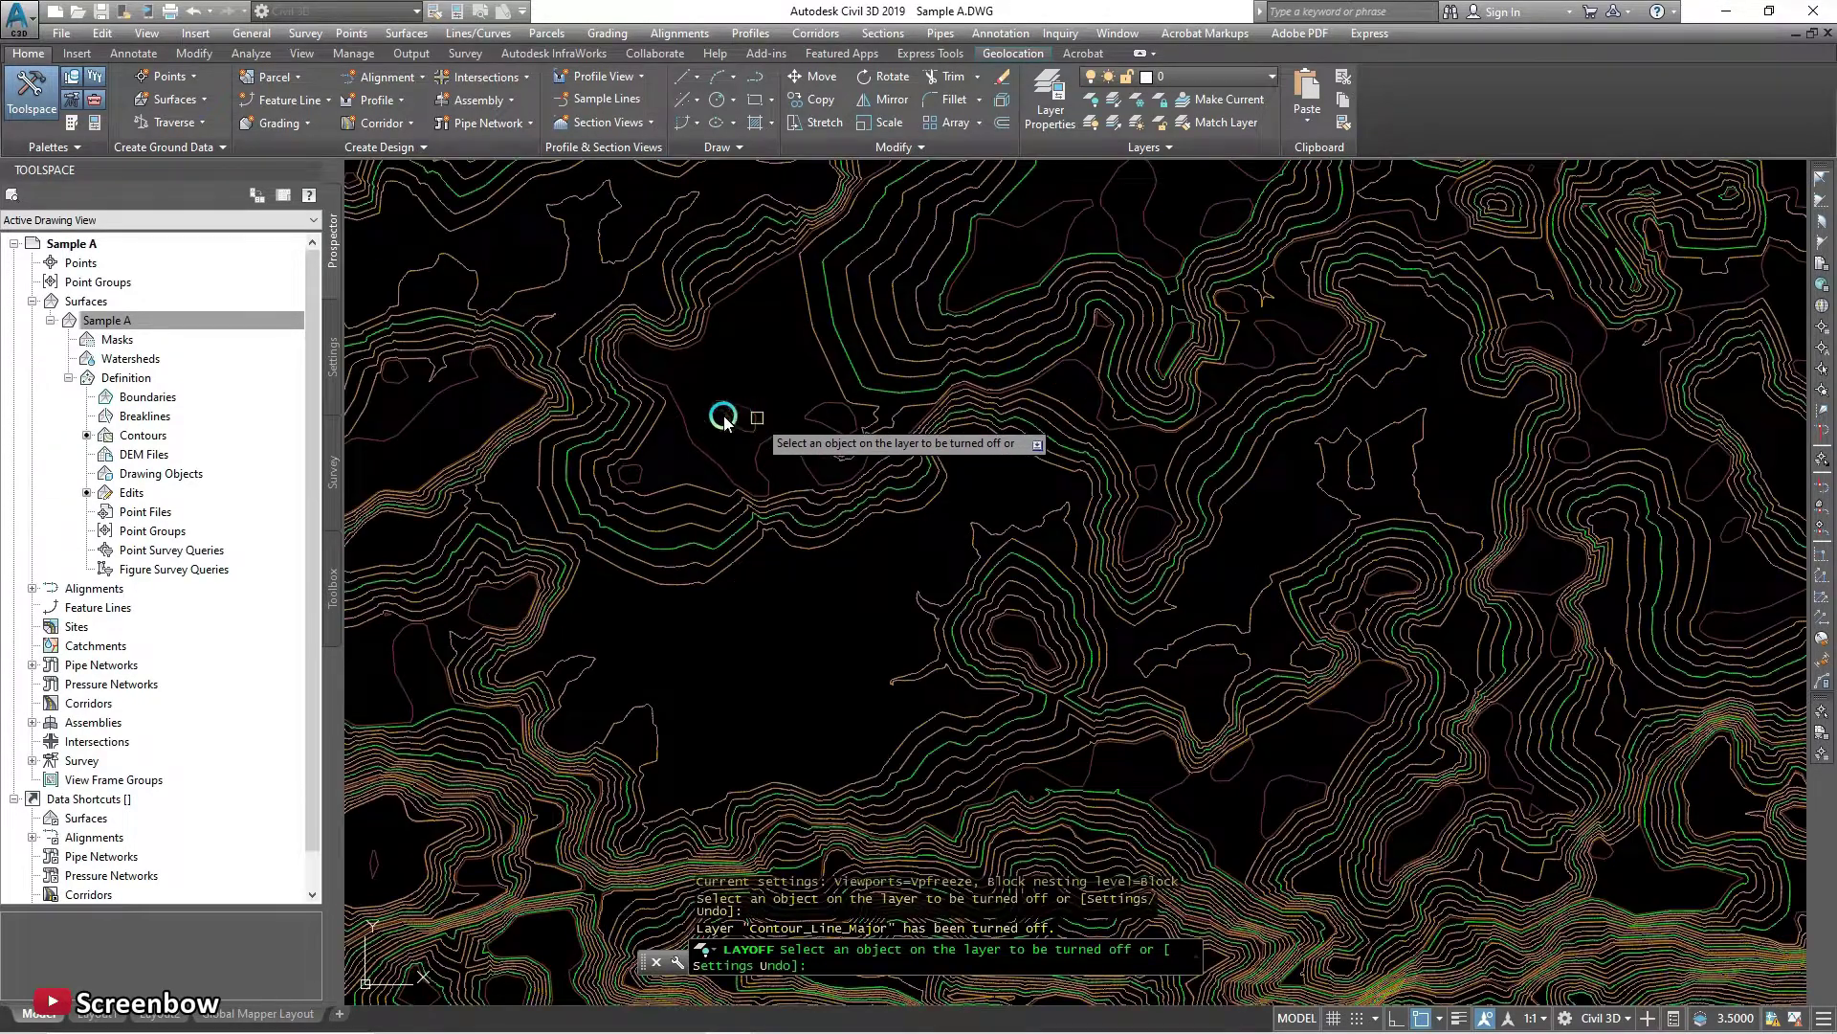
{"action": "left_click", "coordinate": [745, 437]}
{"action": "scroll", "coordinate": [765, 445], "scroll_direction": "down", "scroll_amount": 4}
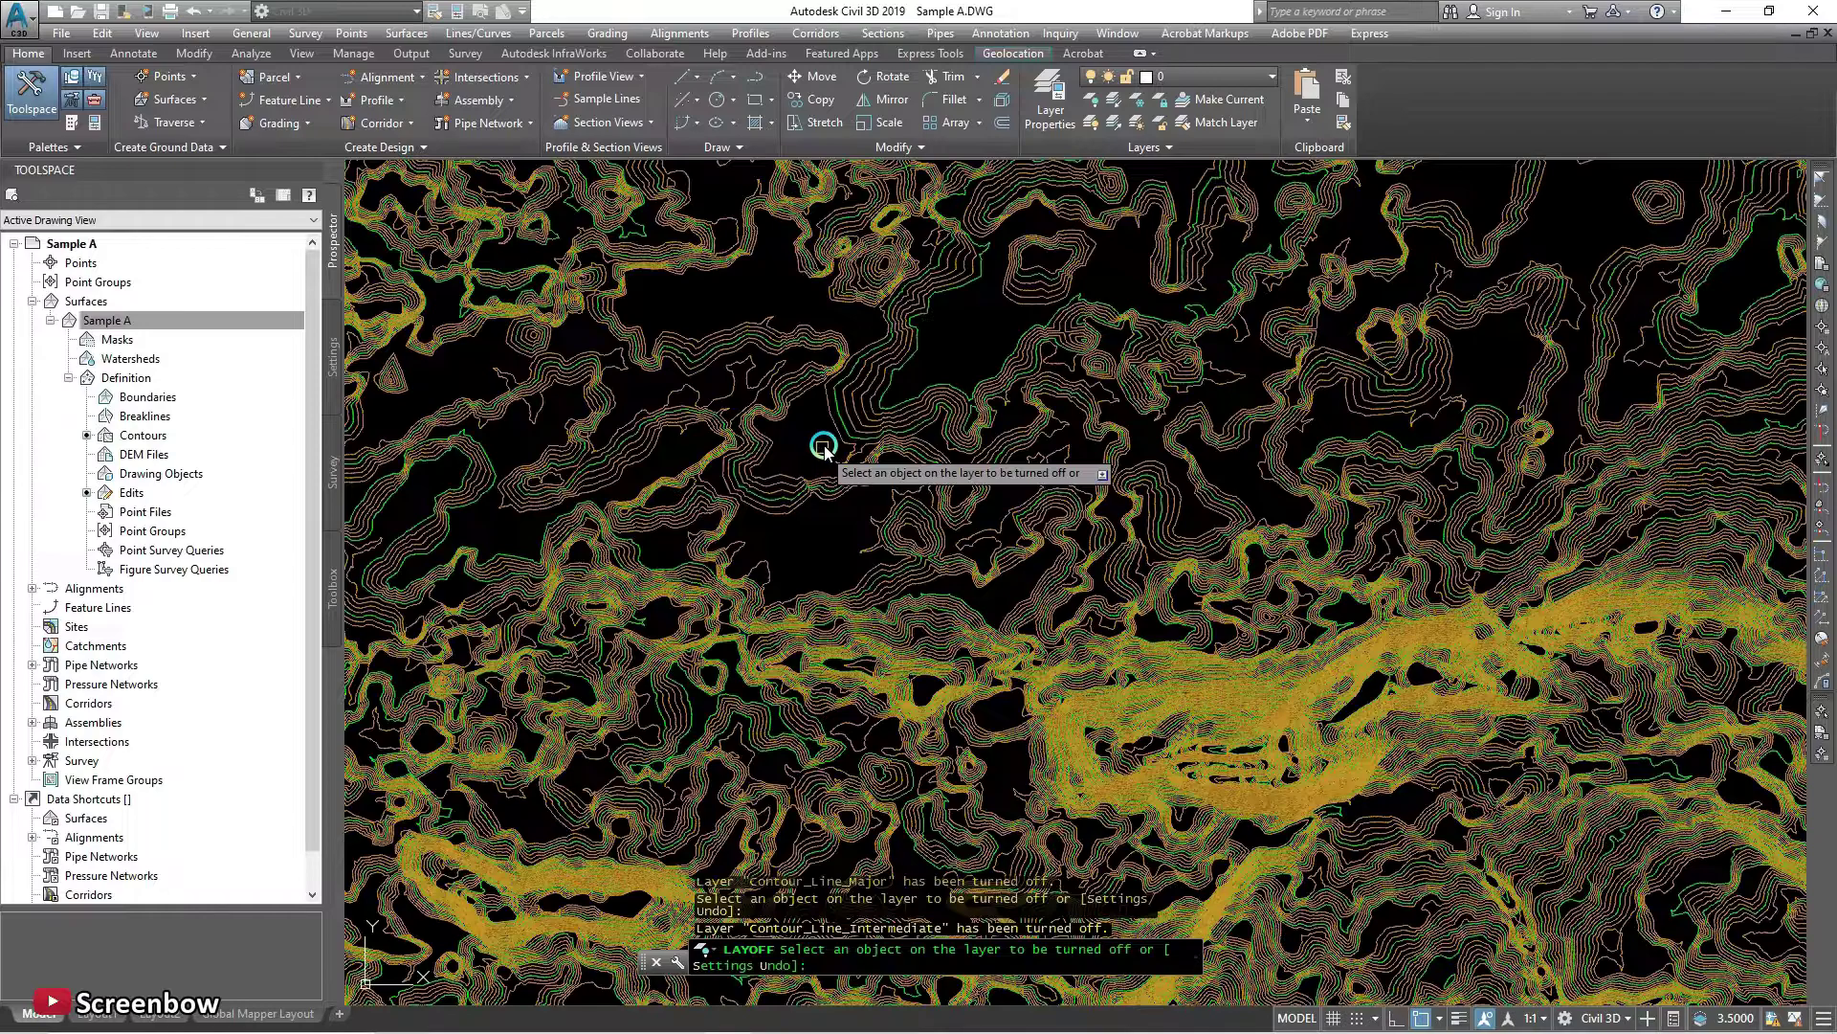
{"action": "key", "text": "Return"}
{"action": "scroll", "coordinate": [1015, 493], "scroll_direction": "down", "scroll_amount": 5}
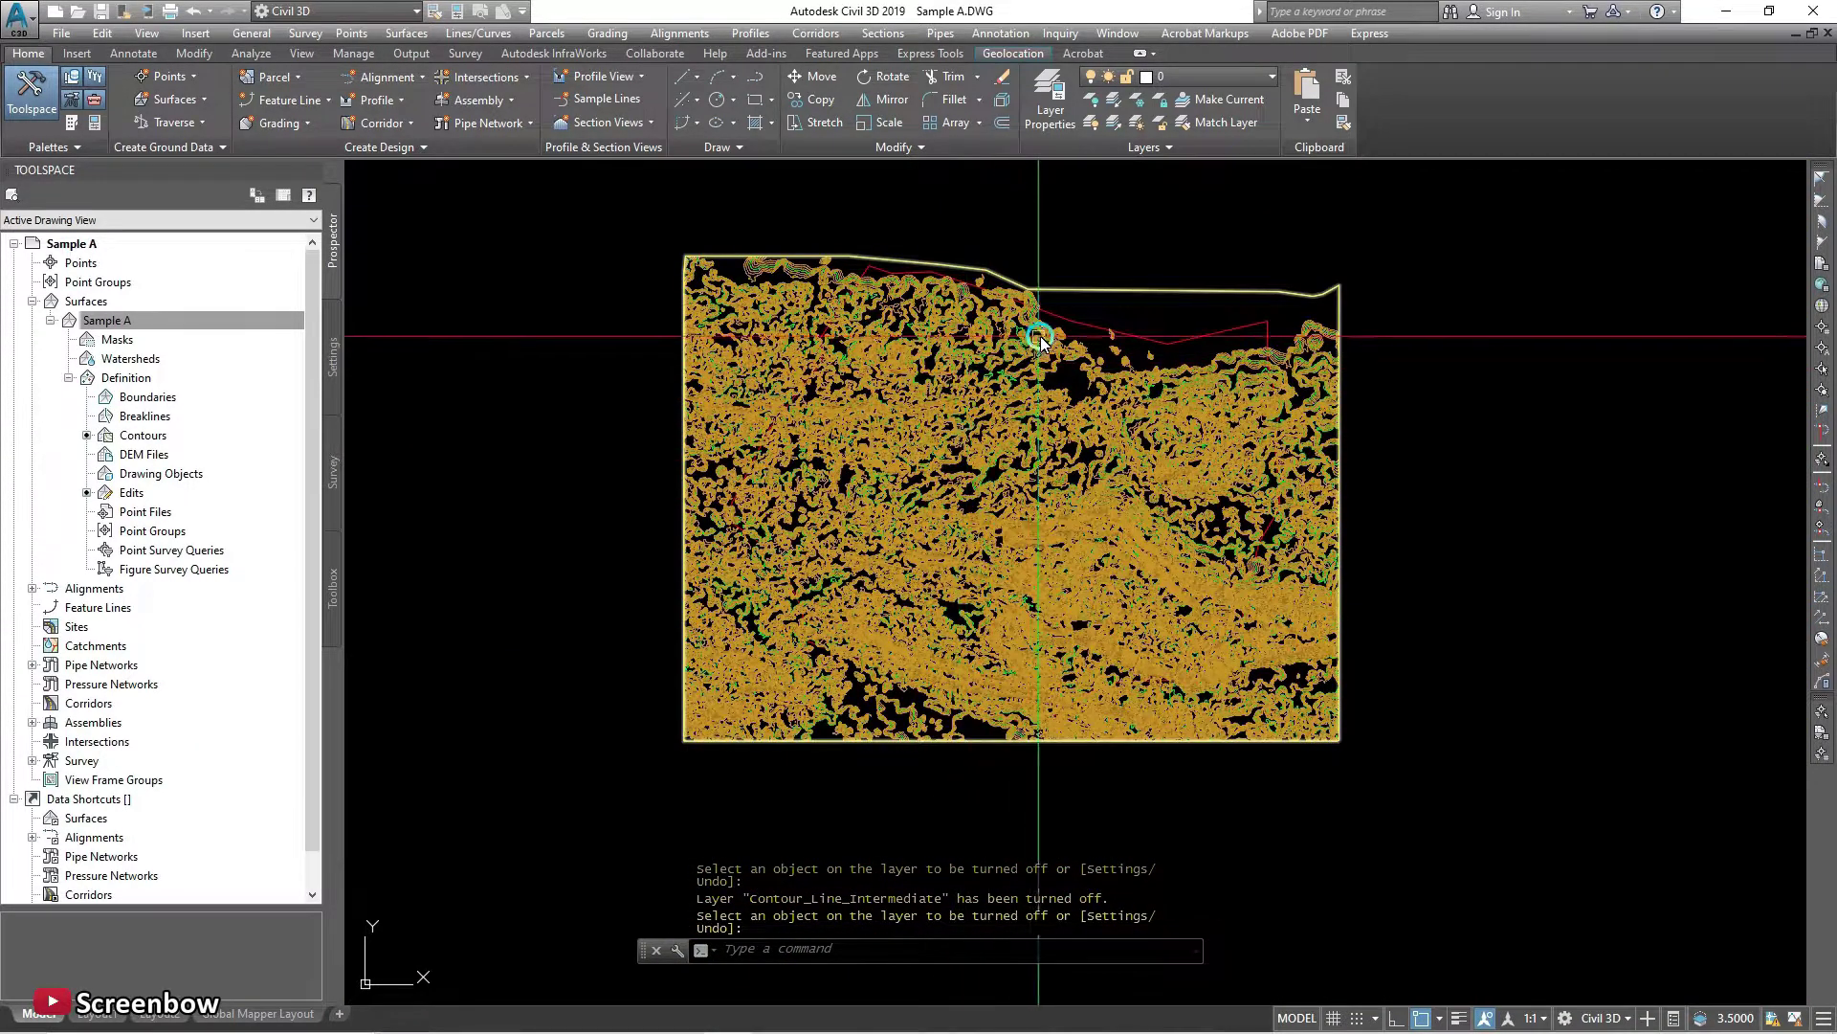
Select the pink boundary polyline, then go to Sample A's Boundaries definition in Prospector.
{"action": "key", "text": "Escape"}
{"action": "left_click", "coordinate": [1091, 323]}
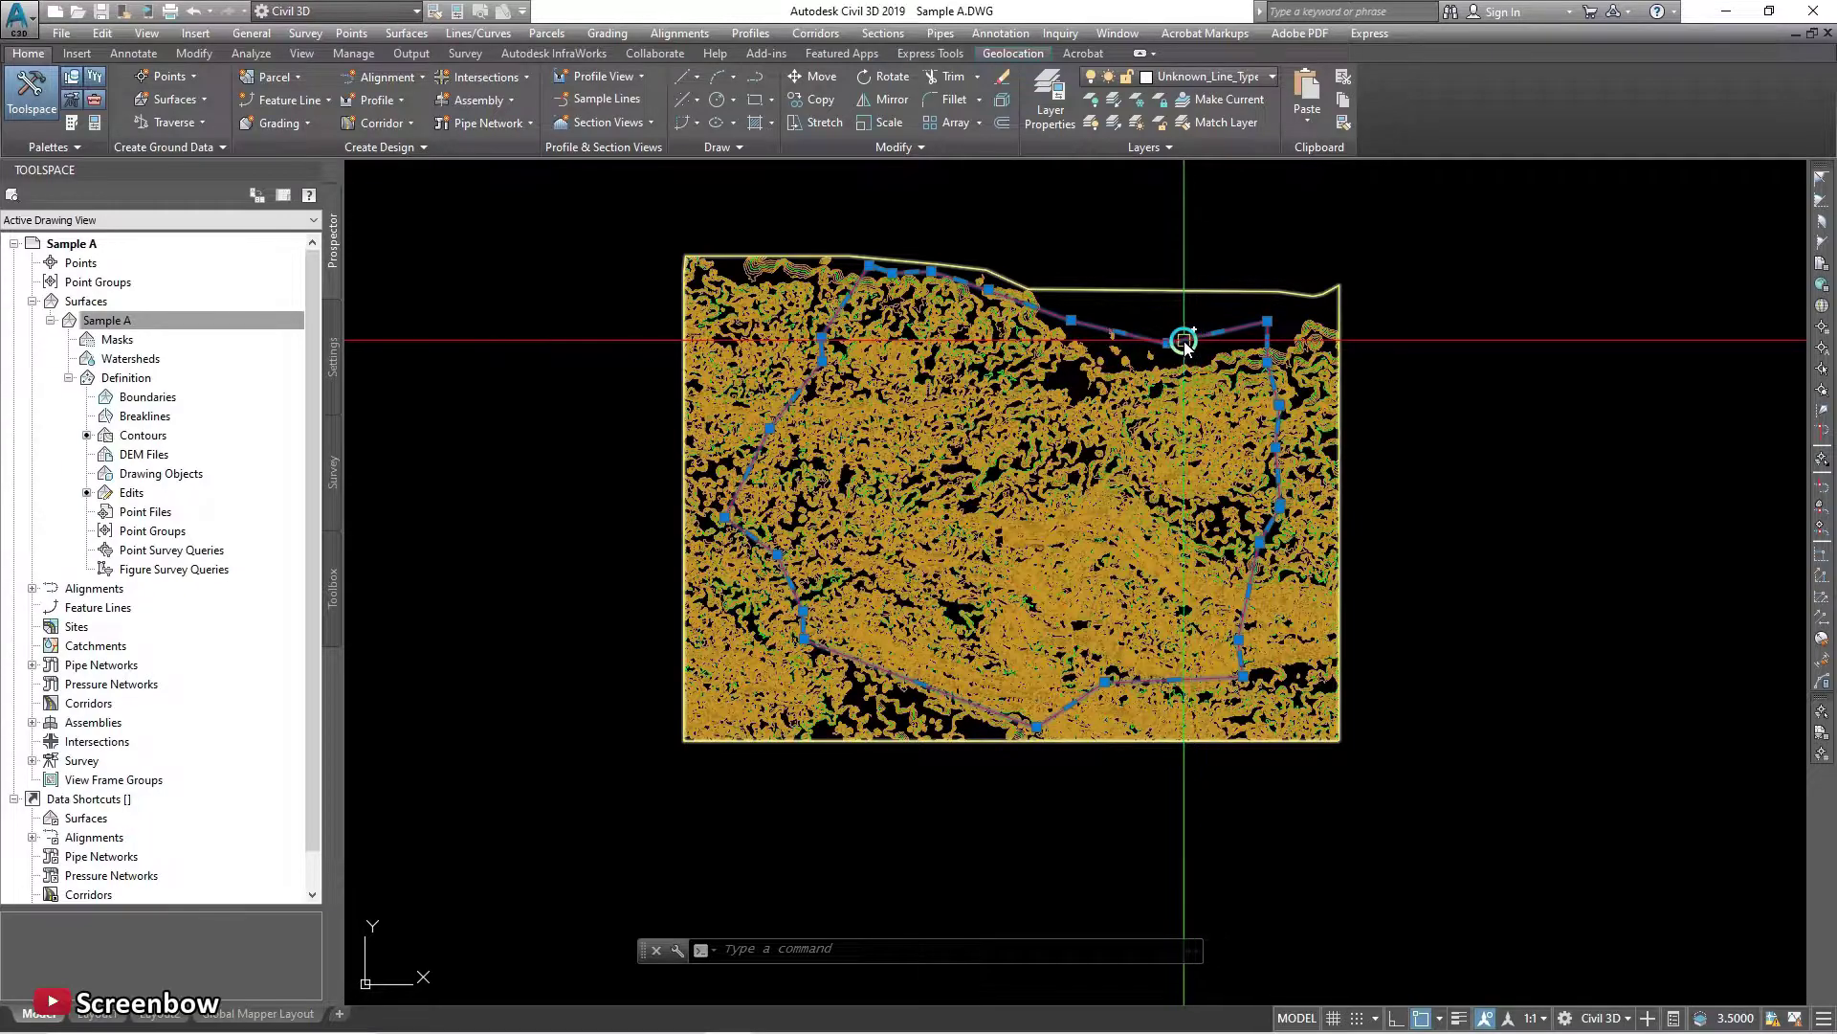
{"action": "scroll", "coordinate": [1185, 322], "scroll_direction": "up", "scroll_amount": 2}
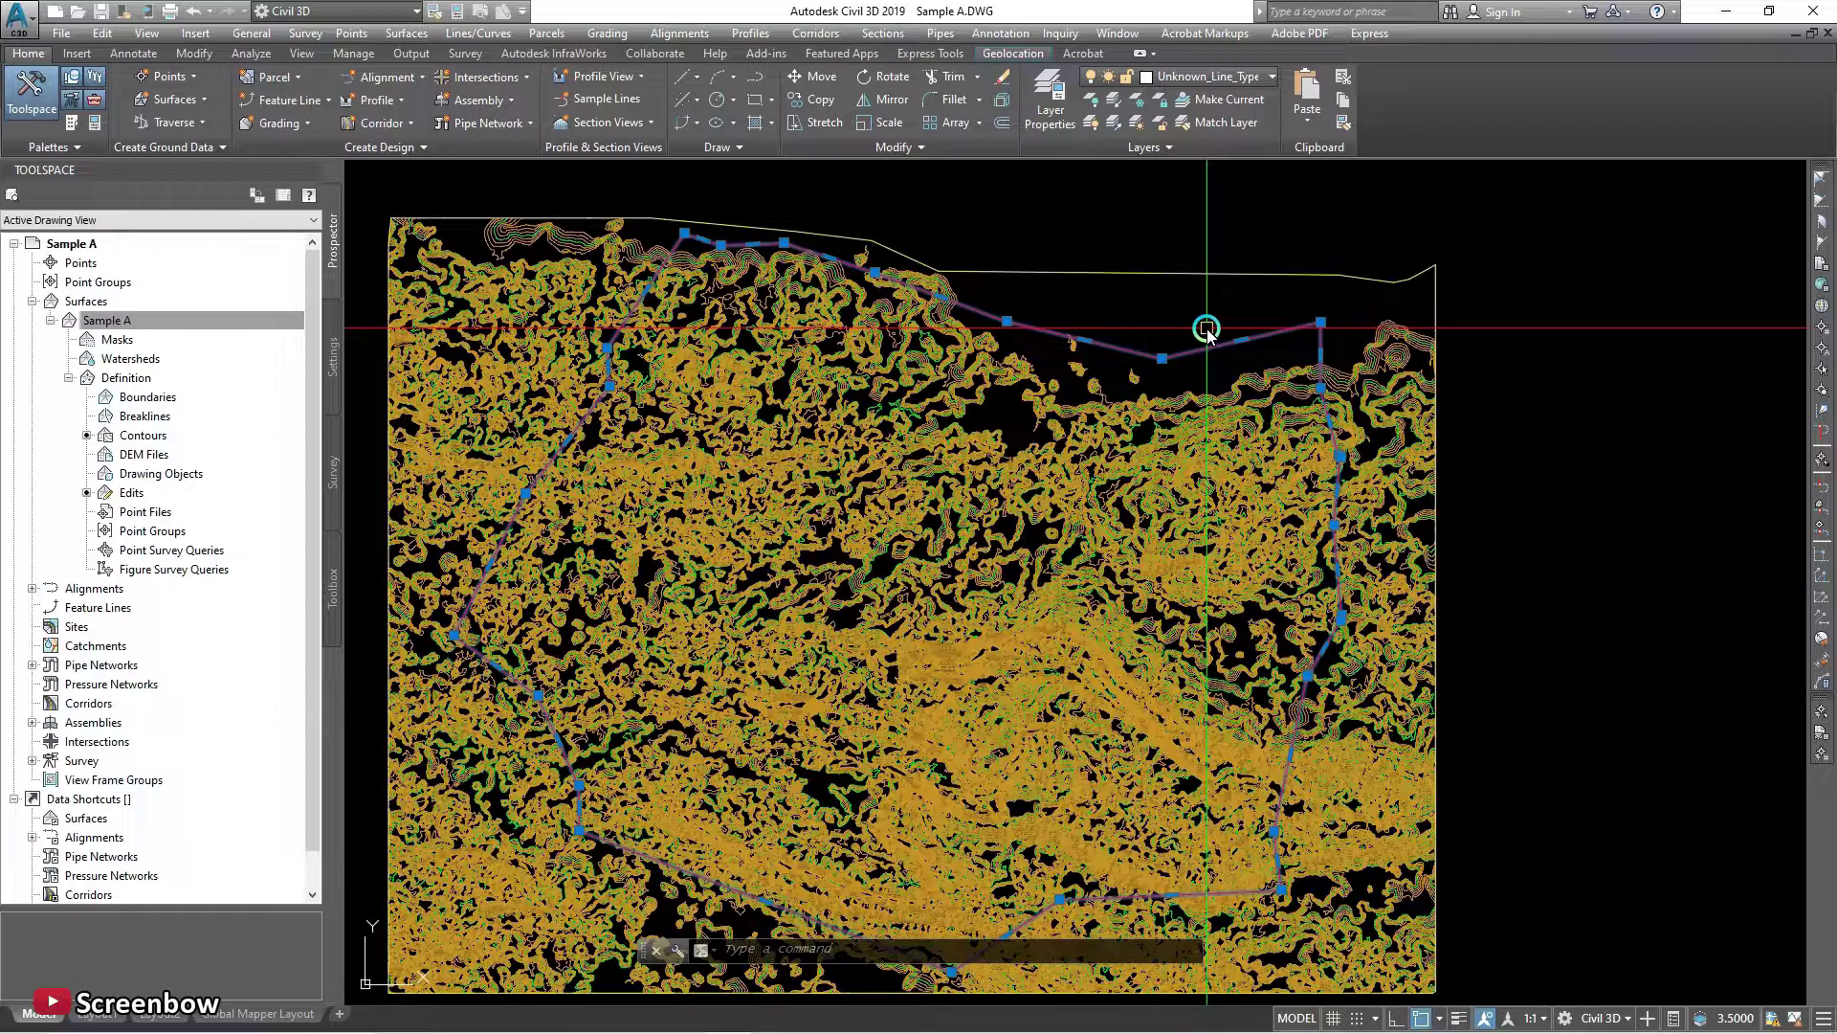
{"action": "scroll", "coordinate": [1208, 329], "scroll_direction": "down", "scroll_amount": 2}
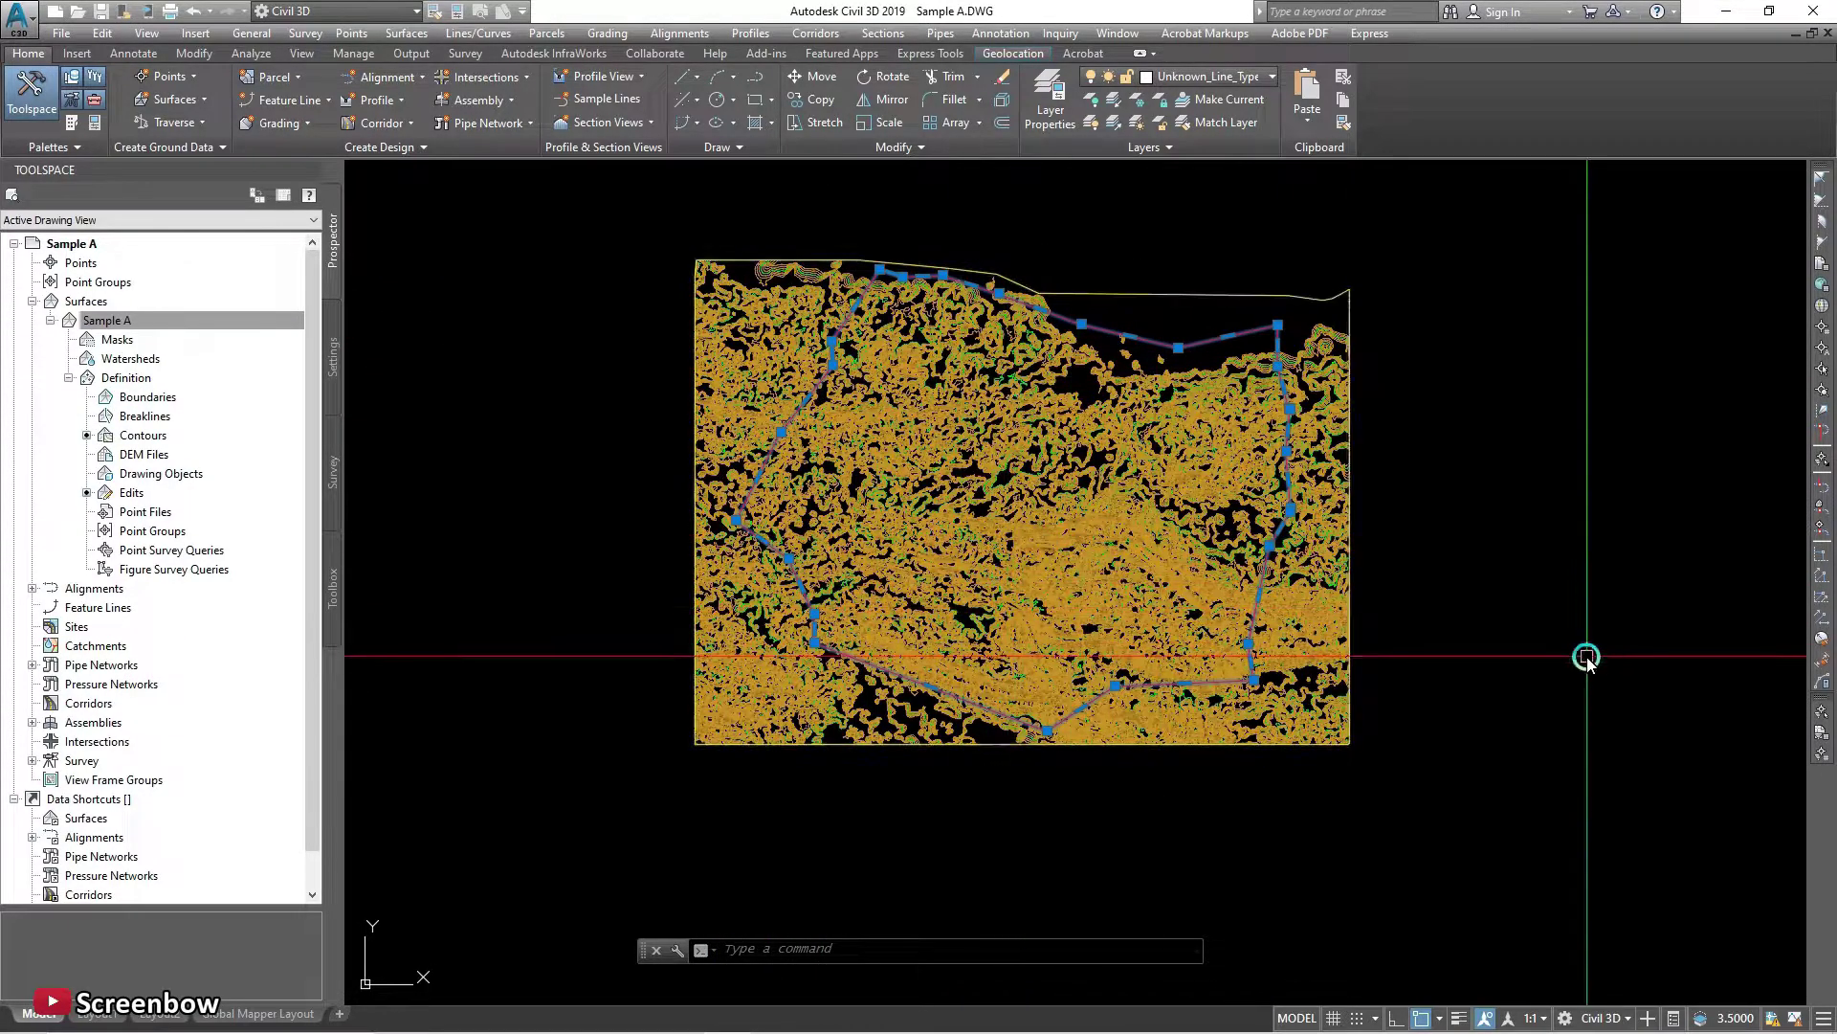
{"action": "left_click", "coordinate": [157, 401]}
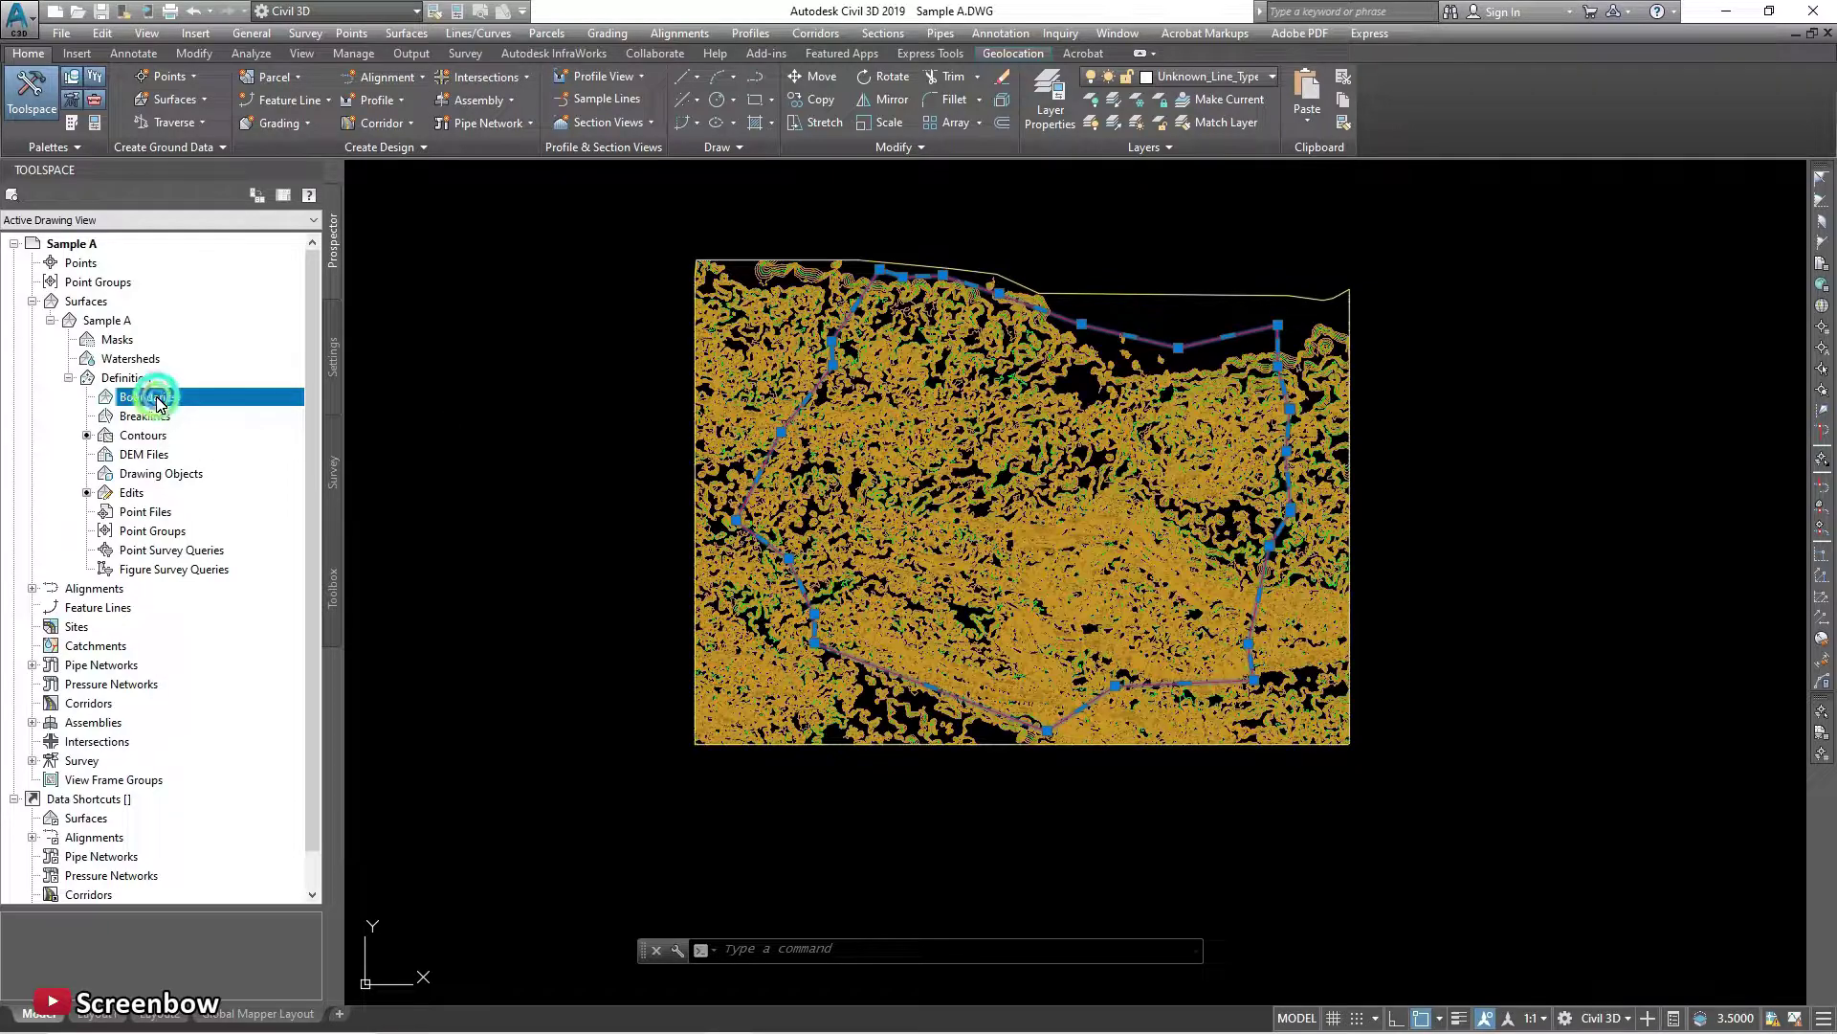
Start adding a new boundary to Sample A from its Boundaries definition.
{"action": "right_click", "coordinate": [158, 404]}
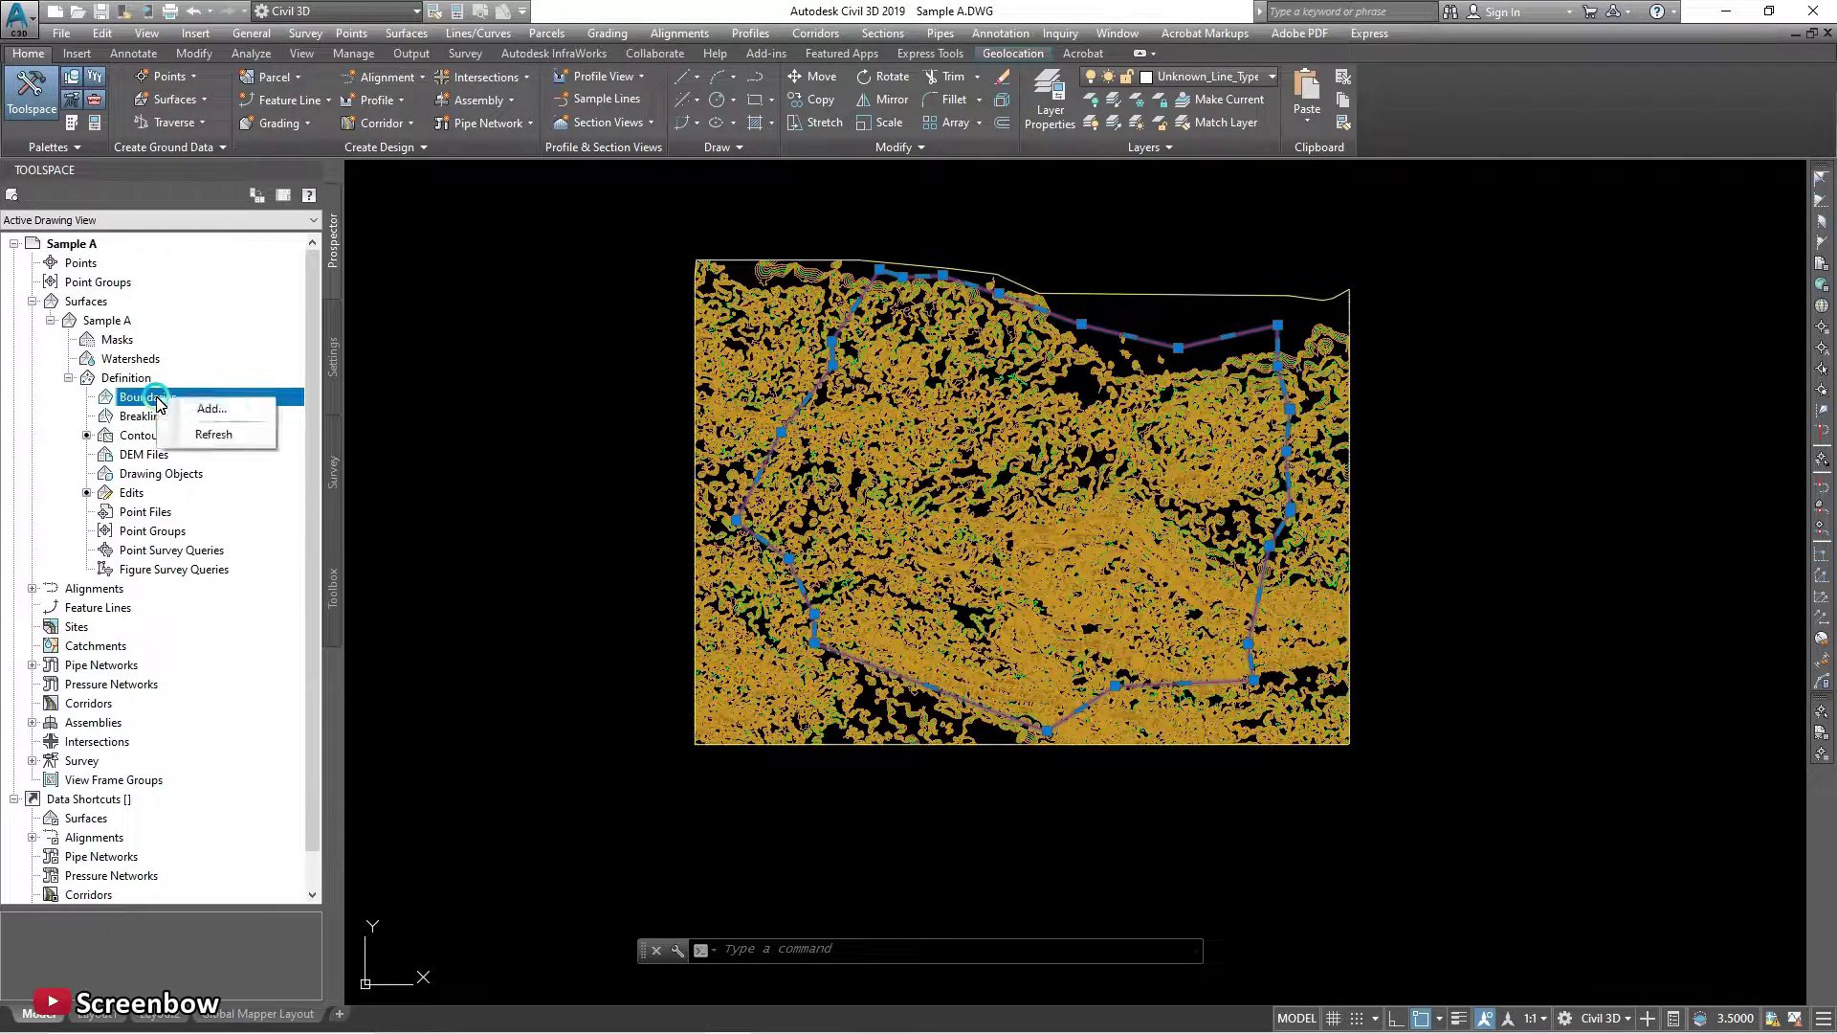
{"action": "left_click", "coordinate": [209, 410]}
{"action": "left_click", "coordinate": [1107, 245]}
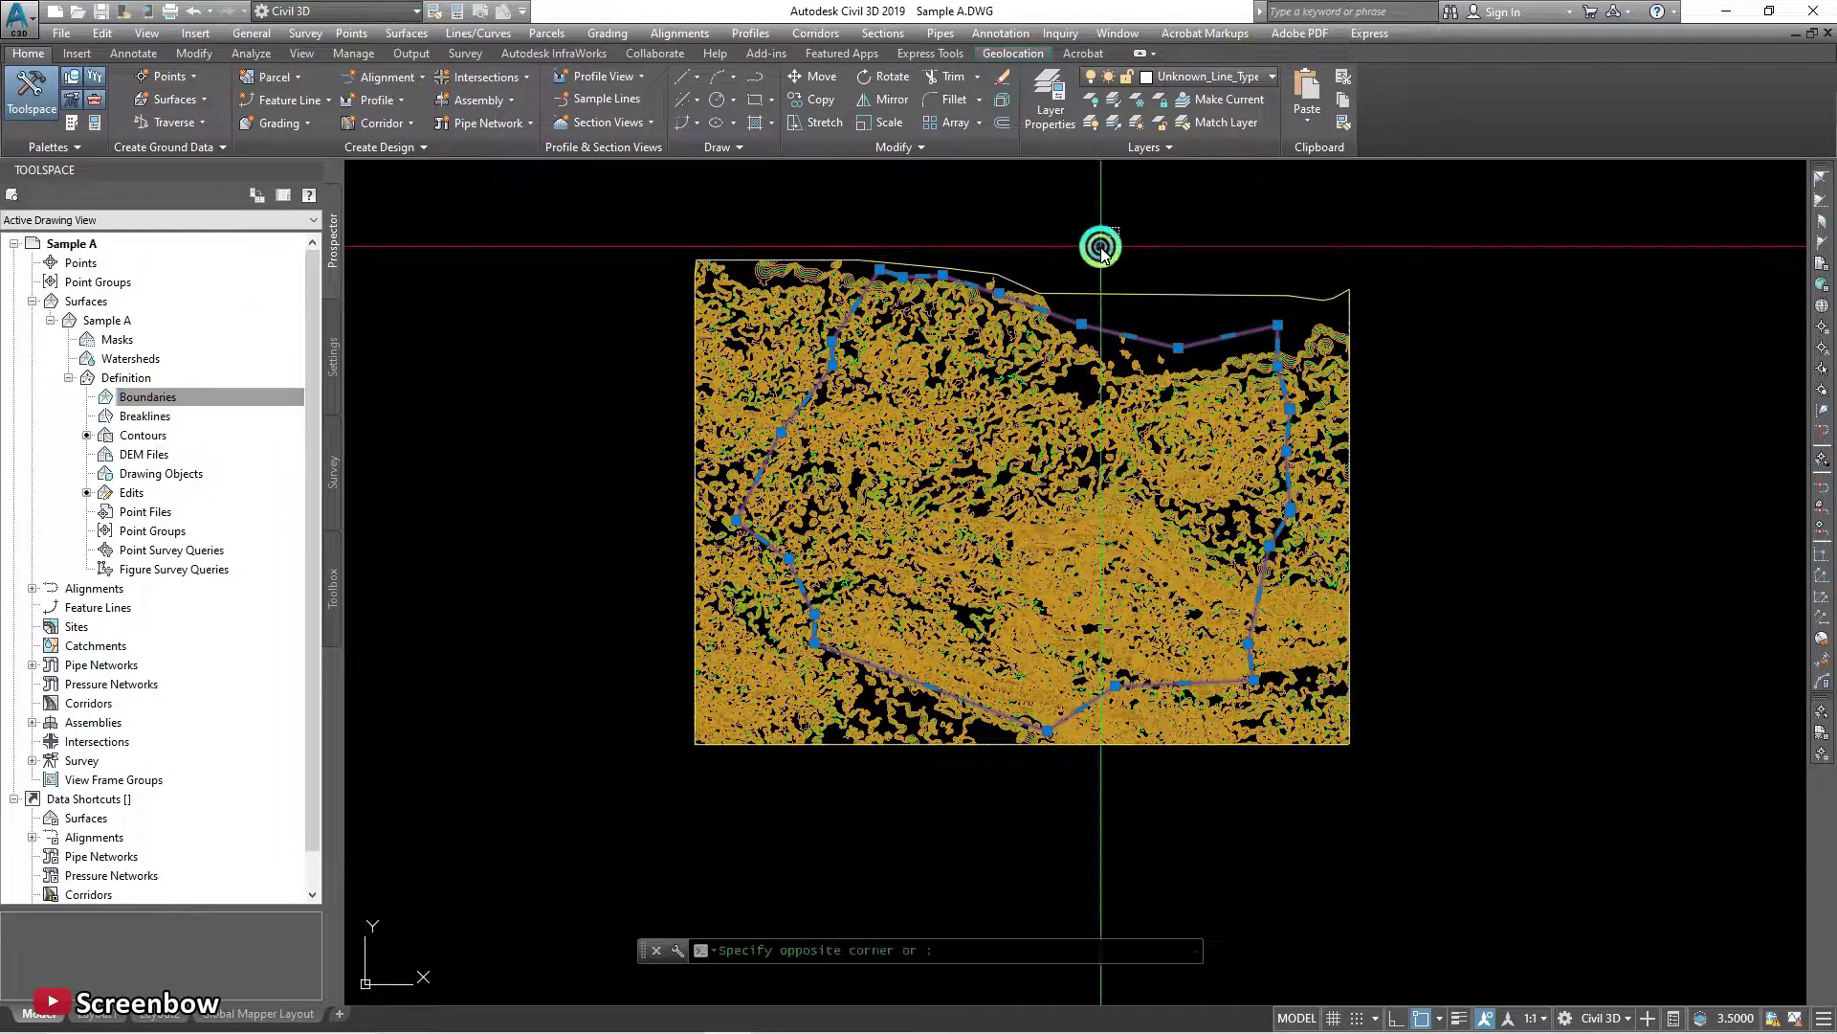
{"action": "key", "text": "Escape"}
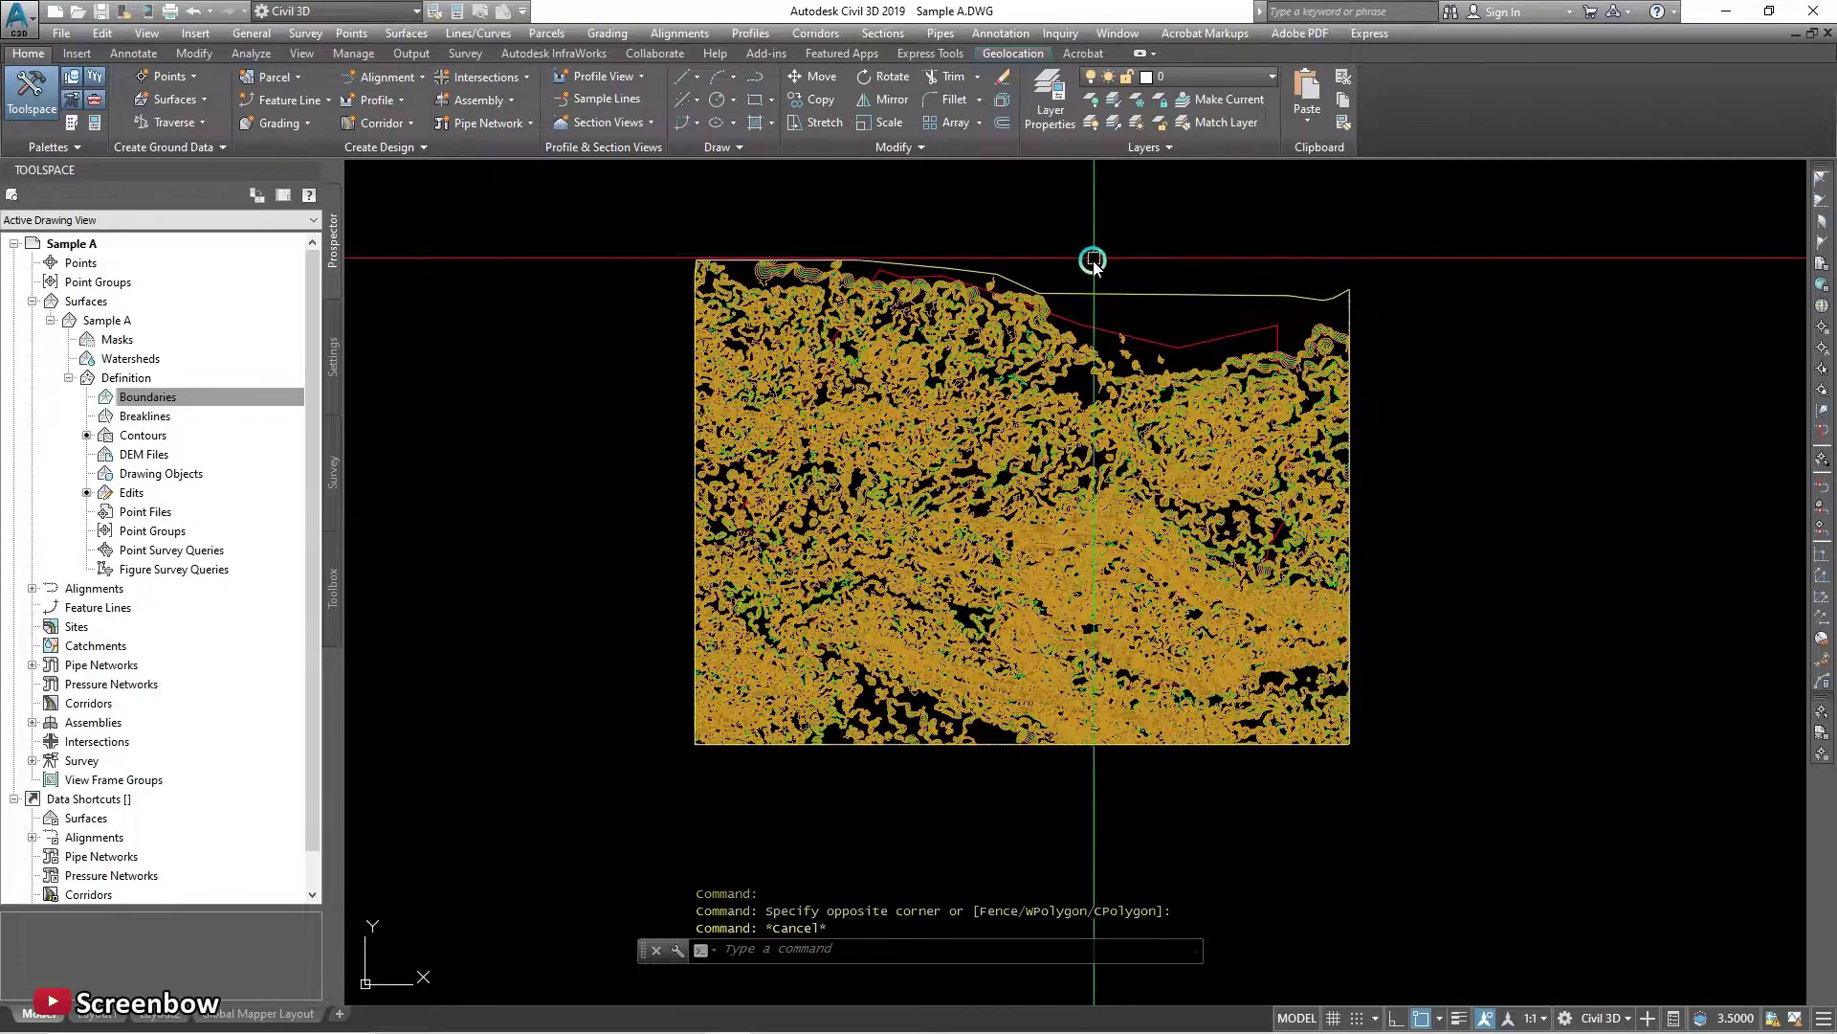
{"action": "left_click", "coordinate": [218, 398]}
{"action": "right_click", "coordinate": [178, 402]}
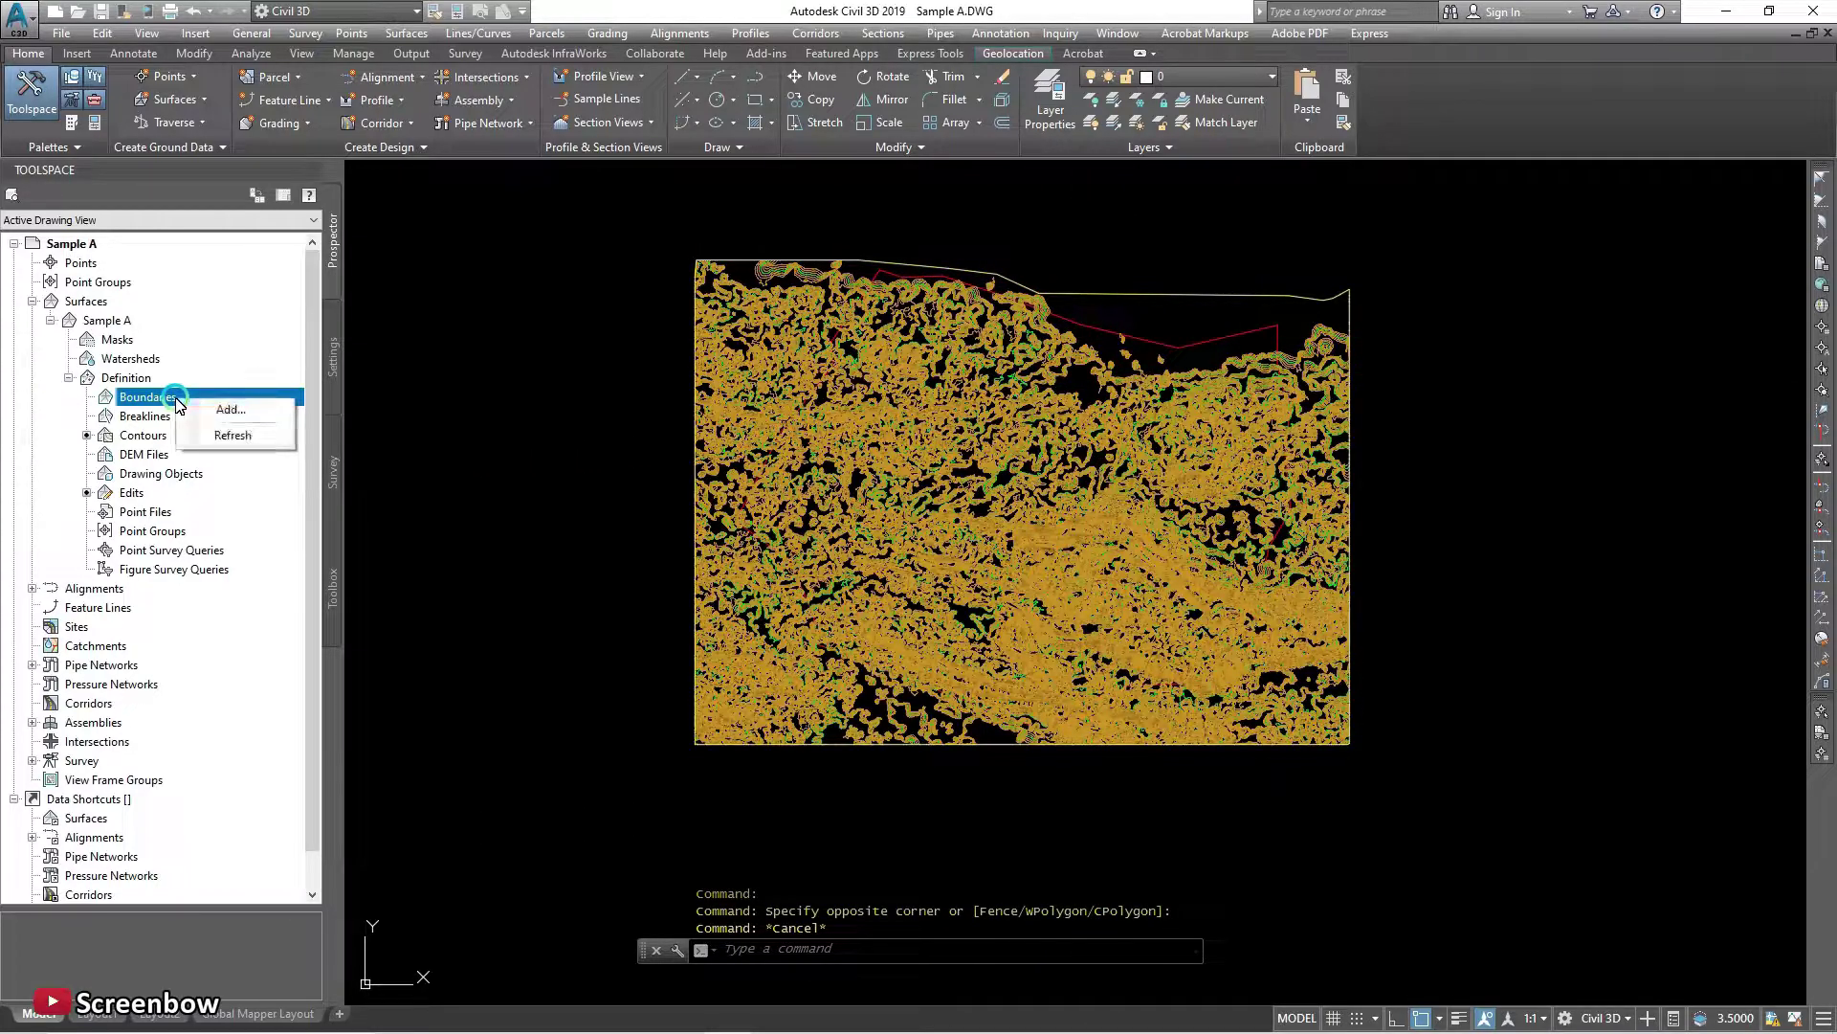
{"action": "left_click", "coordinate": [224, 408]}
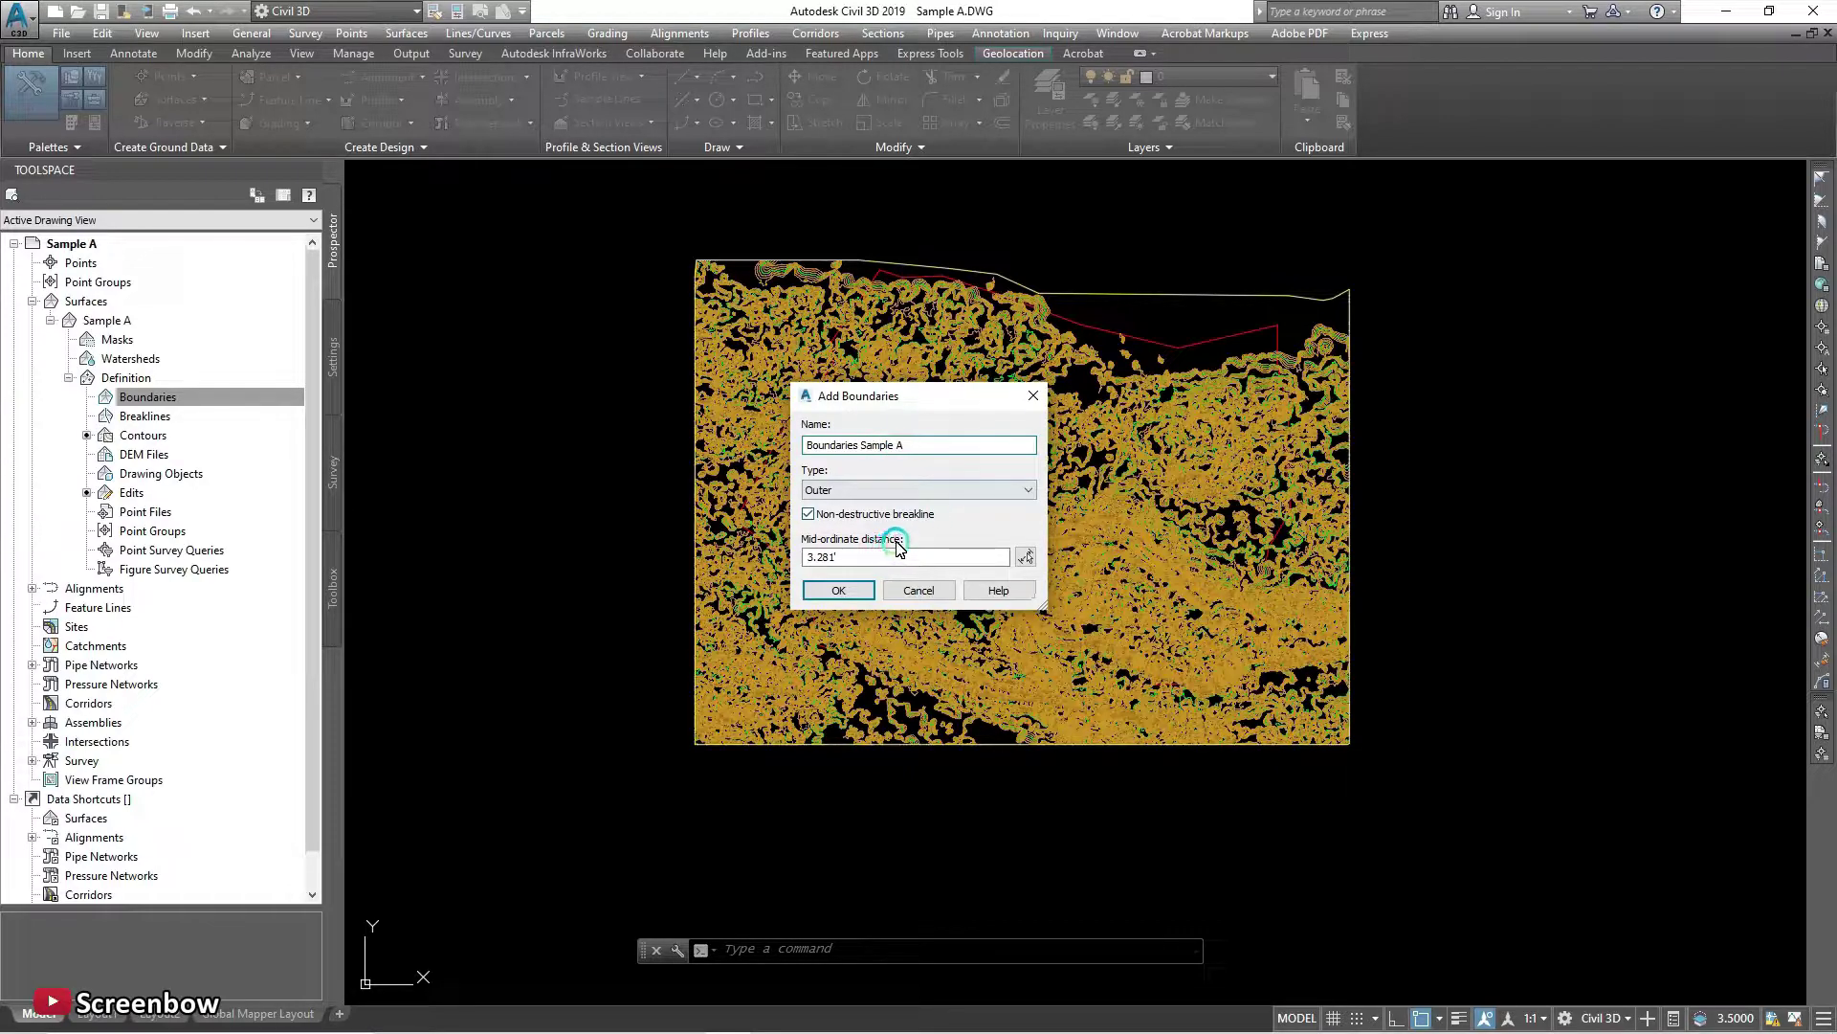
Add the polyline as the Outer, non-destructive boundary 'Boundaries Sample A'.
{"action": "left_click", "coordinate": [848, 589]}
{"action": "left_click", "coordinate": [848, 590]}
{"action": "scroll", "coordinate": [1122, 316], "scroll_direction": "up", "scroll_amount": 2}
{"action": "scroll", "coordinate": [1122, 316], "scroll_direction": "up", "scroll_amount": 2}
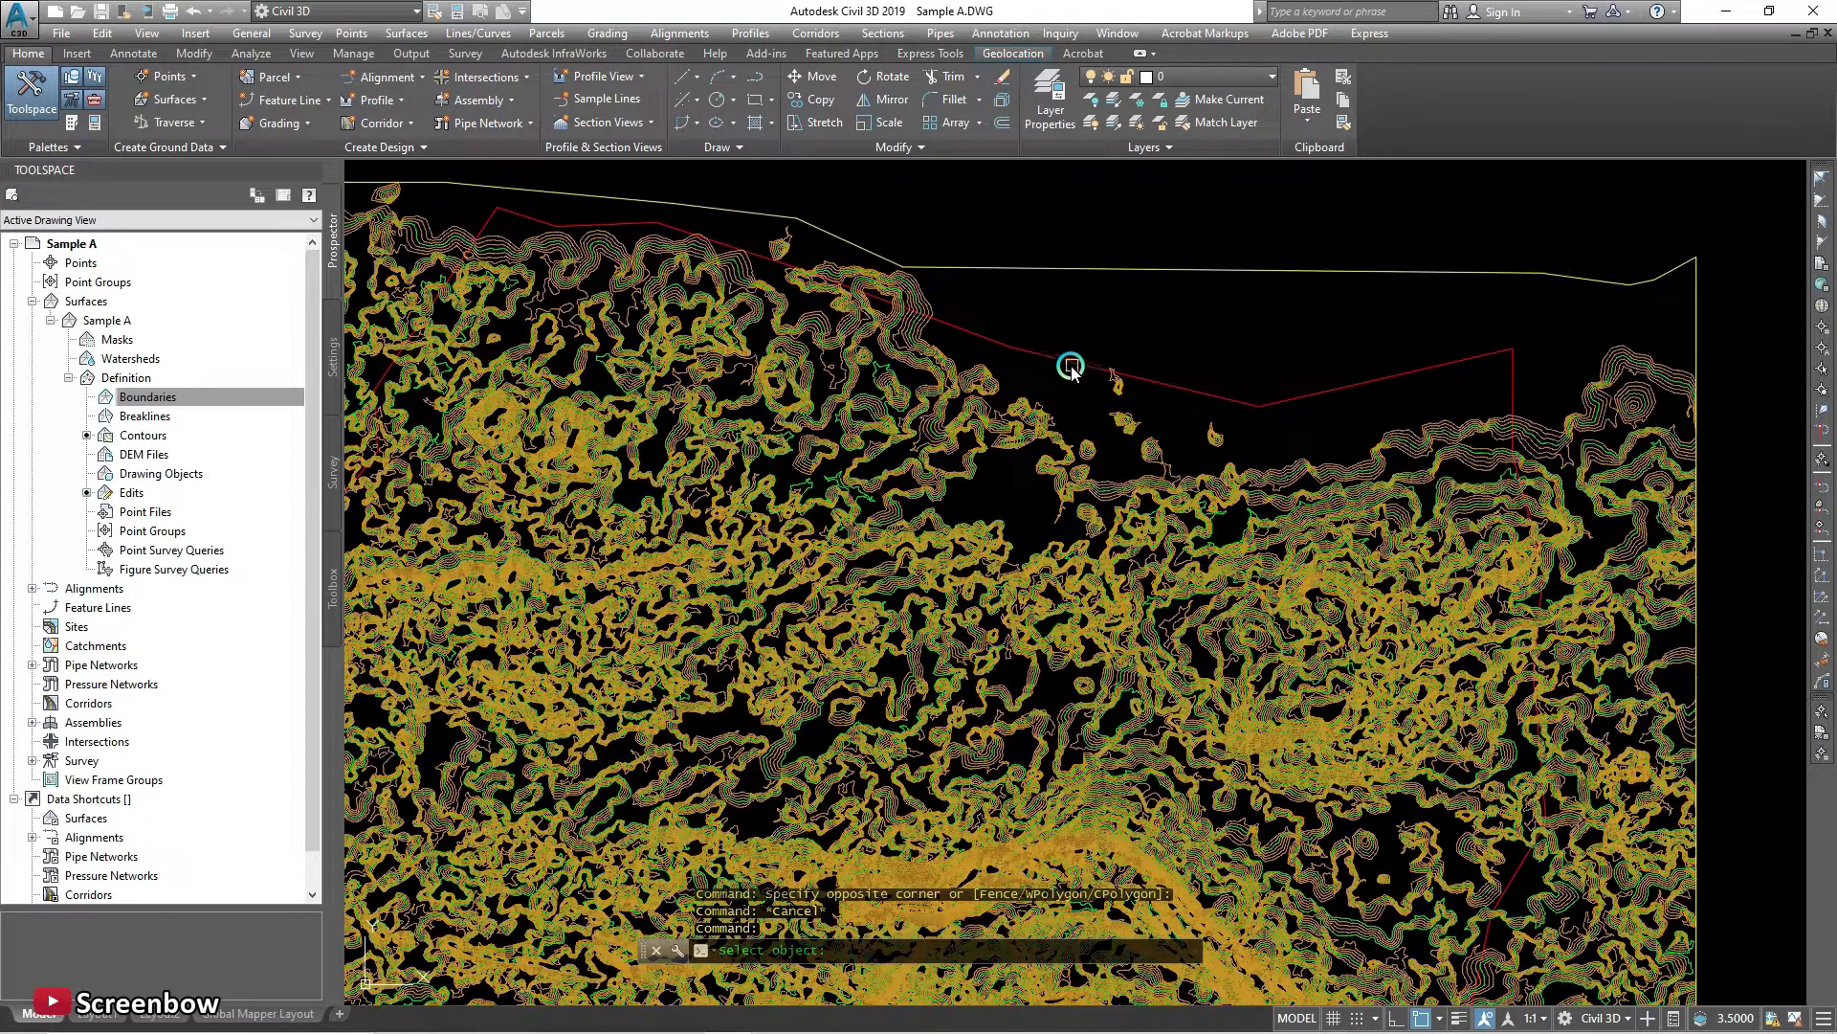
{"action": "scroll", "coordinate": [1051, 349], "scroll_direction": "down", "scroll_amount": 2}
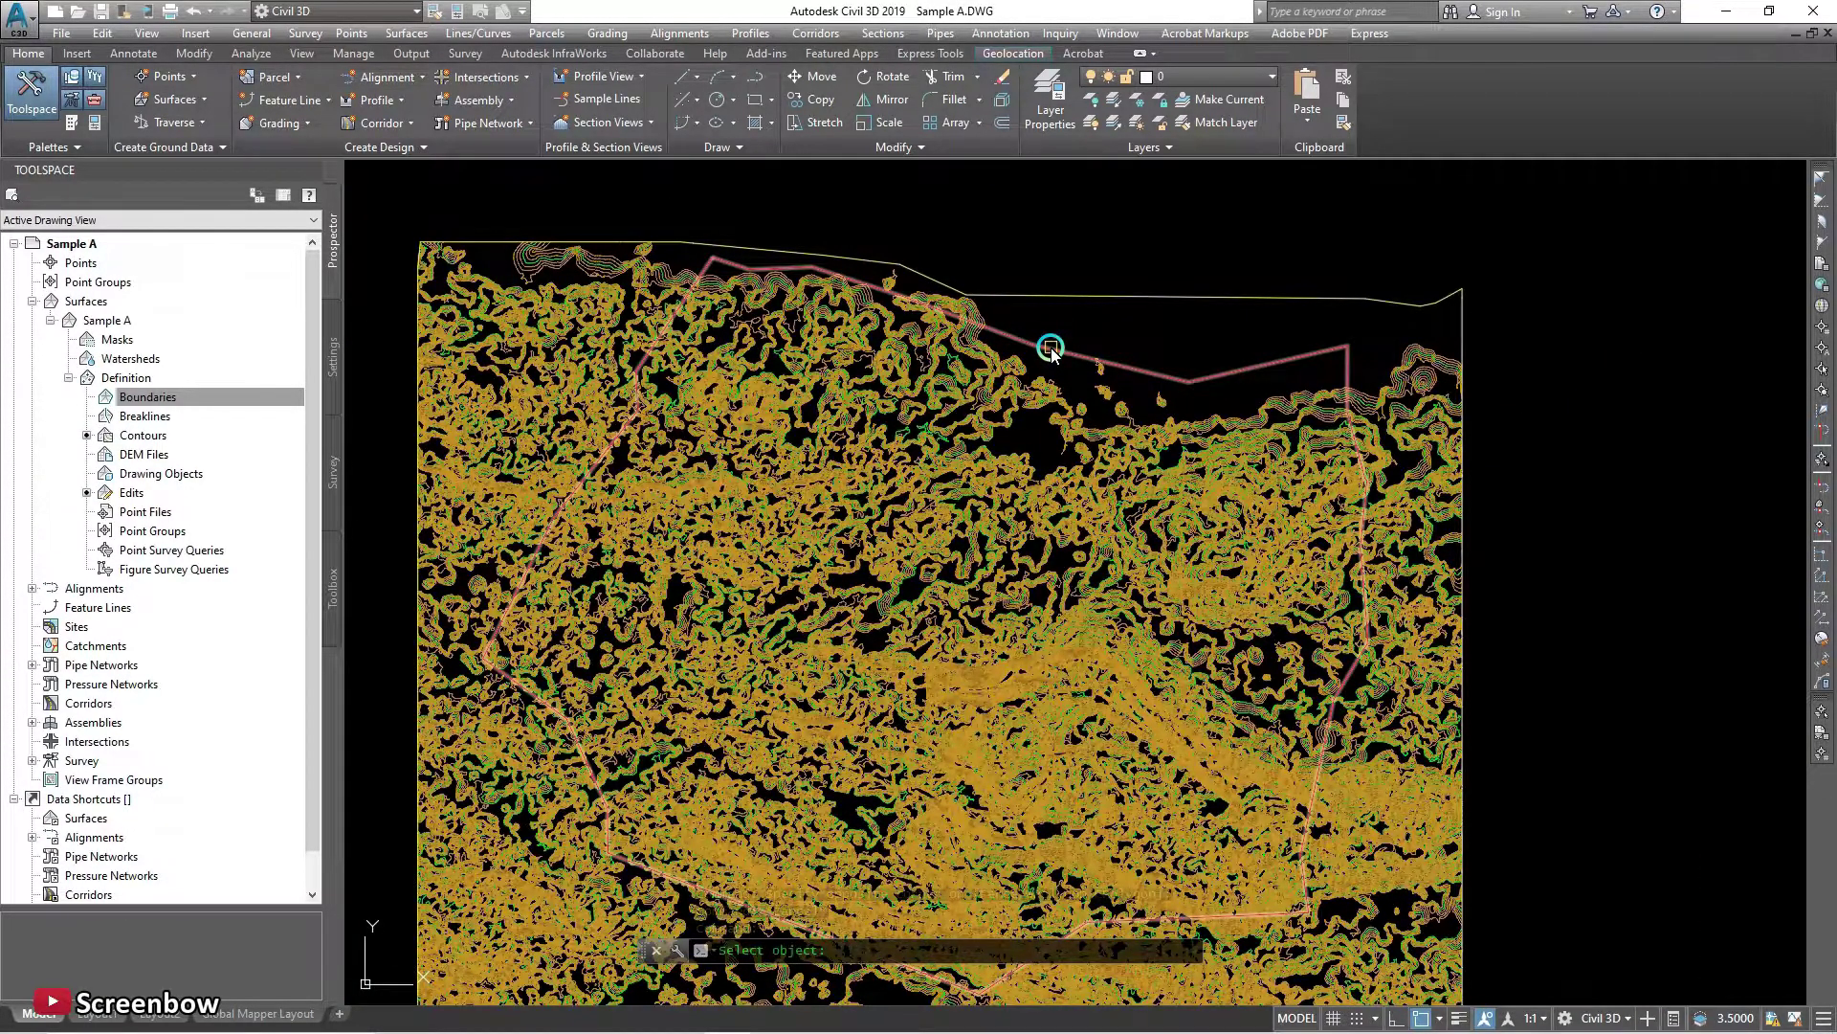
{"action": "left_click", "coordinate": [1051, 349]}
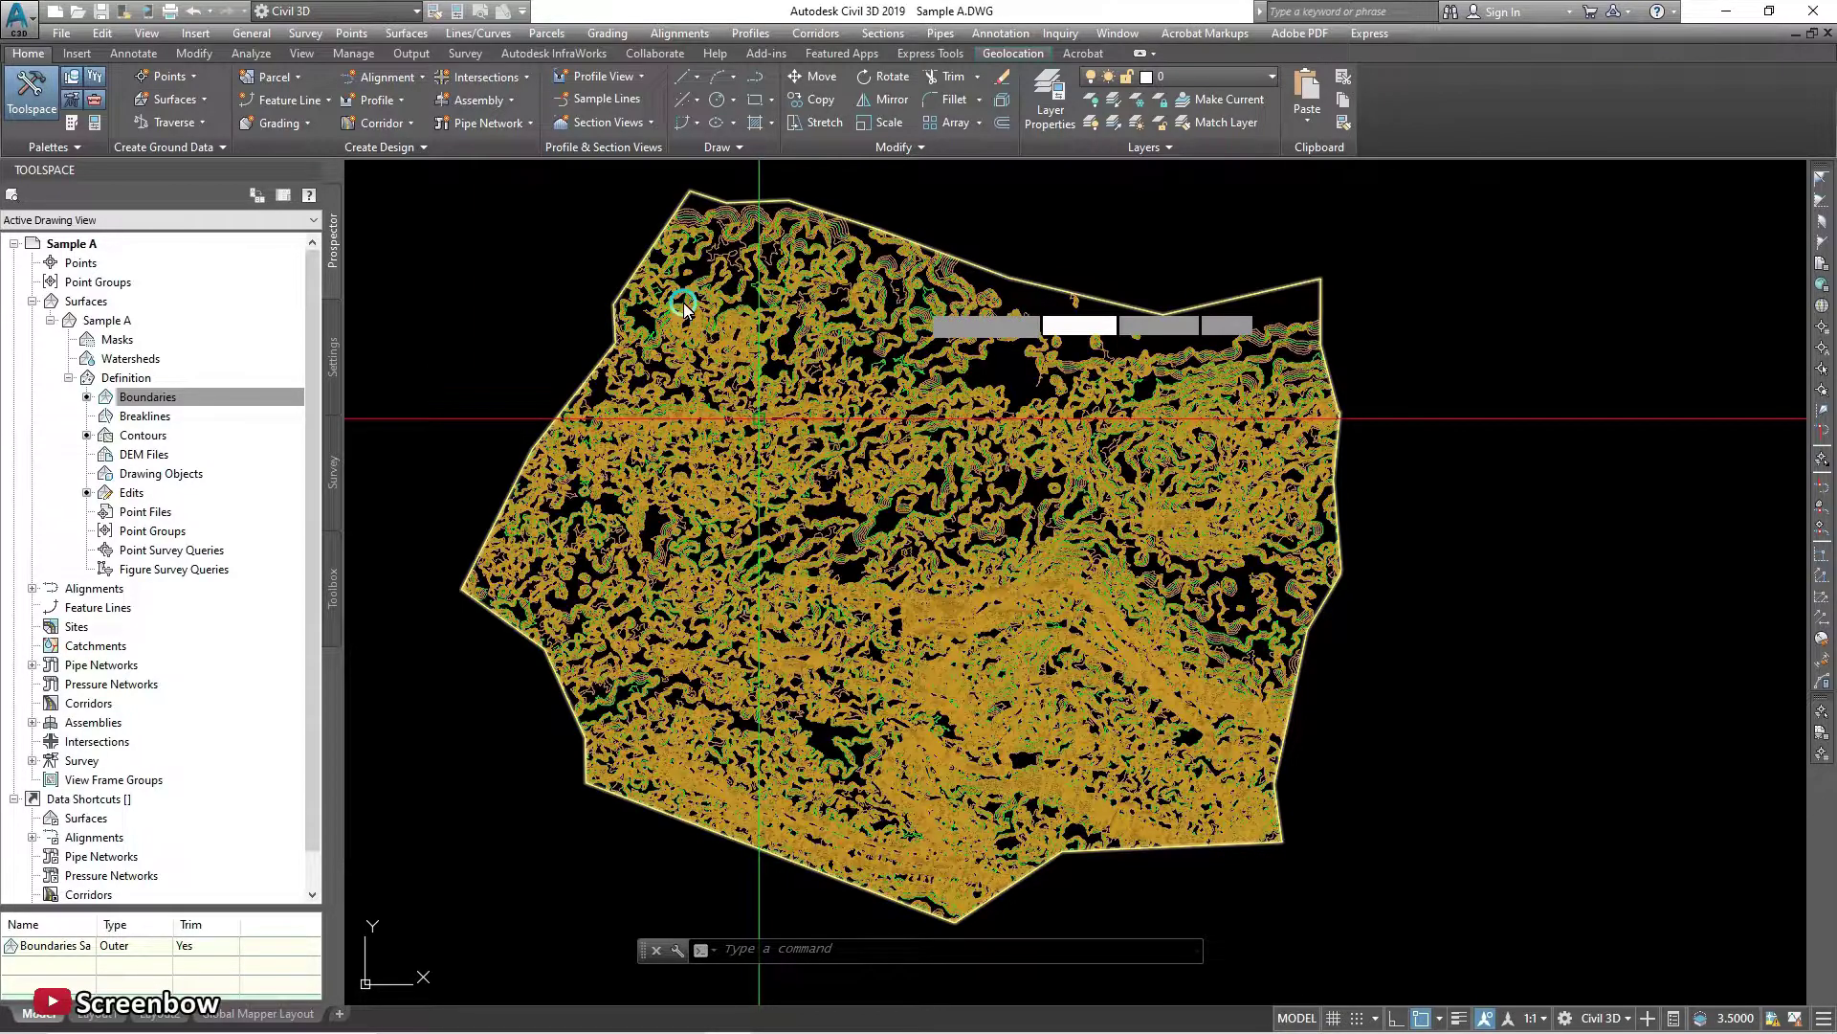
Draw a line with LINE from the surface's left edge to past its right edge.
{"action": "type", "text": "l"}
{"action": "key", "text": "Return"}
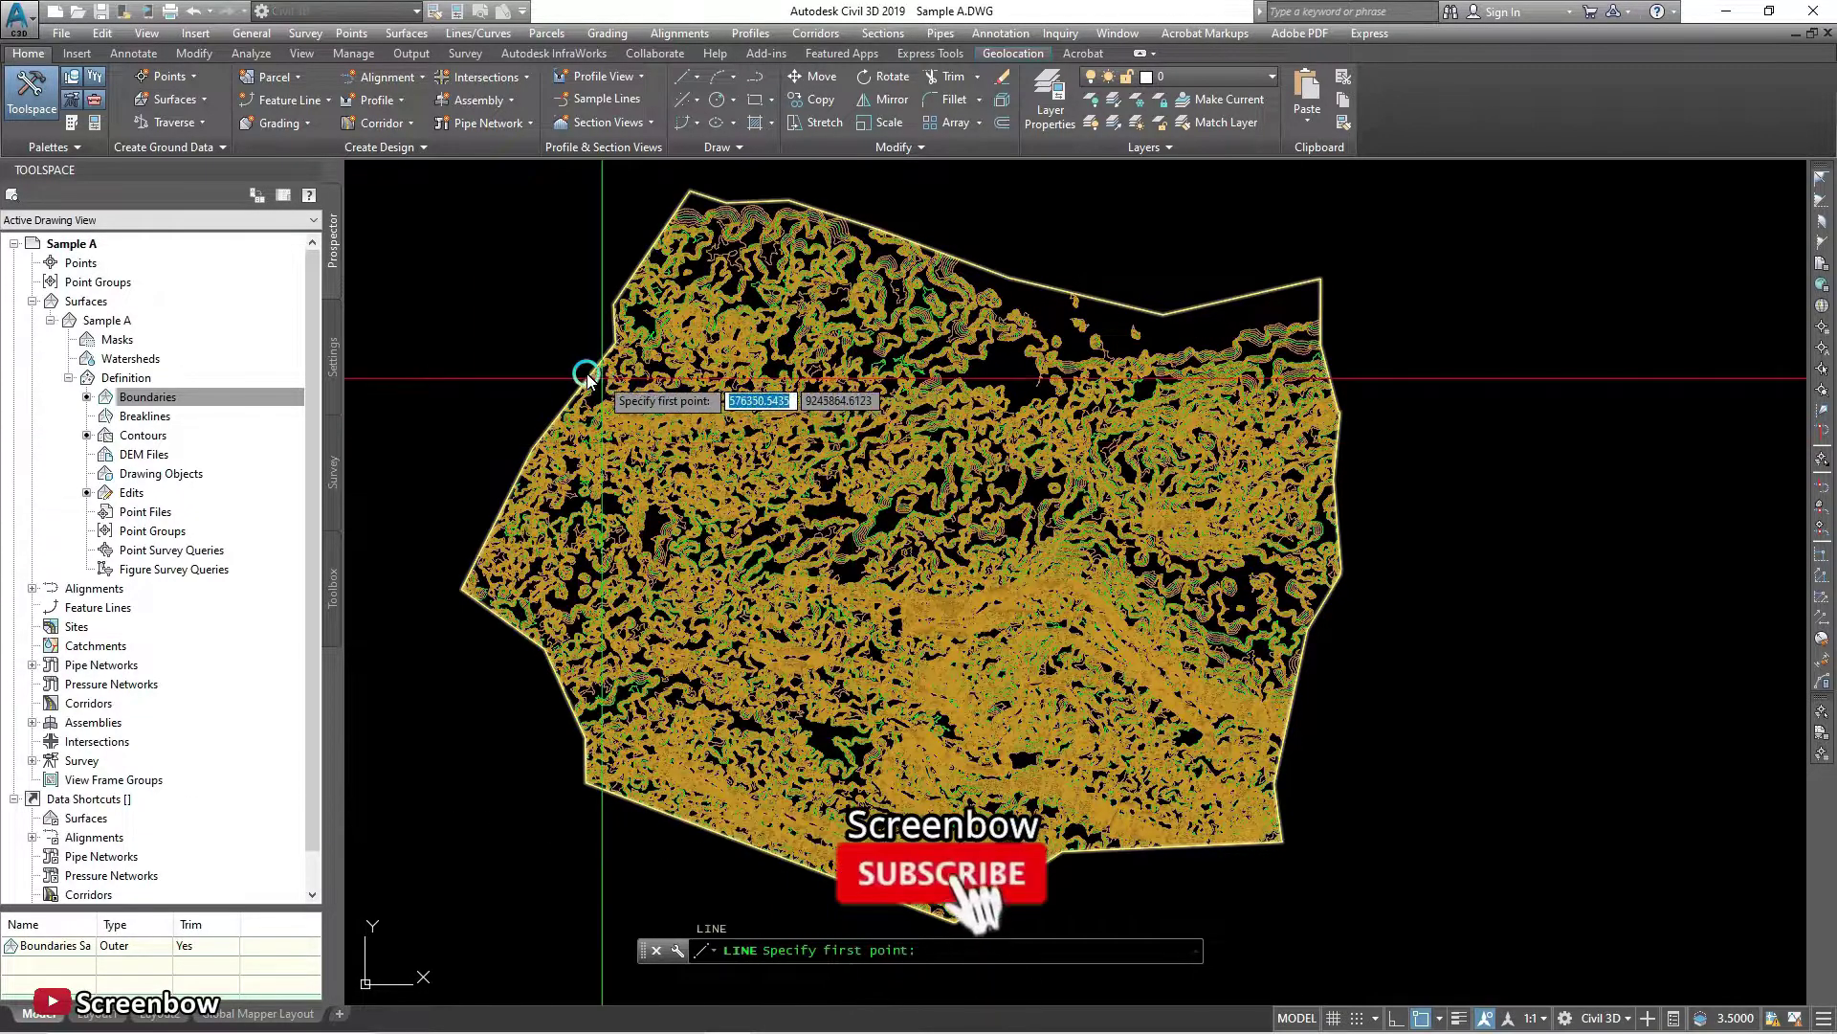
{"action": "left_click", "coordinate": [560, 363]}
{"action": "left_click", "coordinate": [1382, 588]}
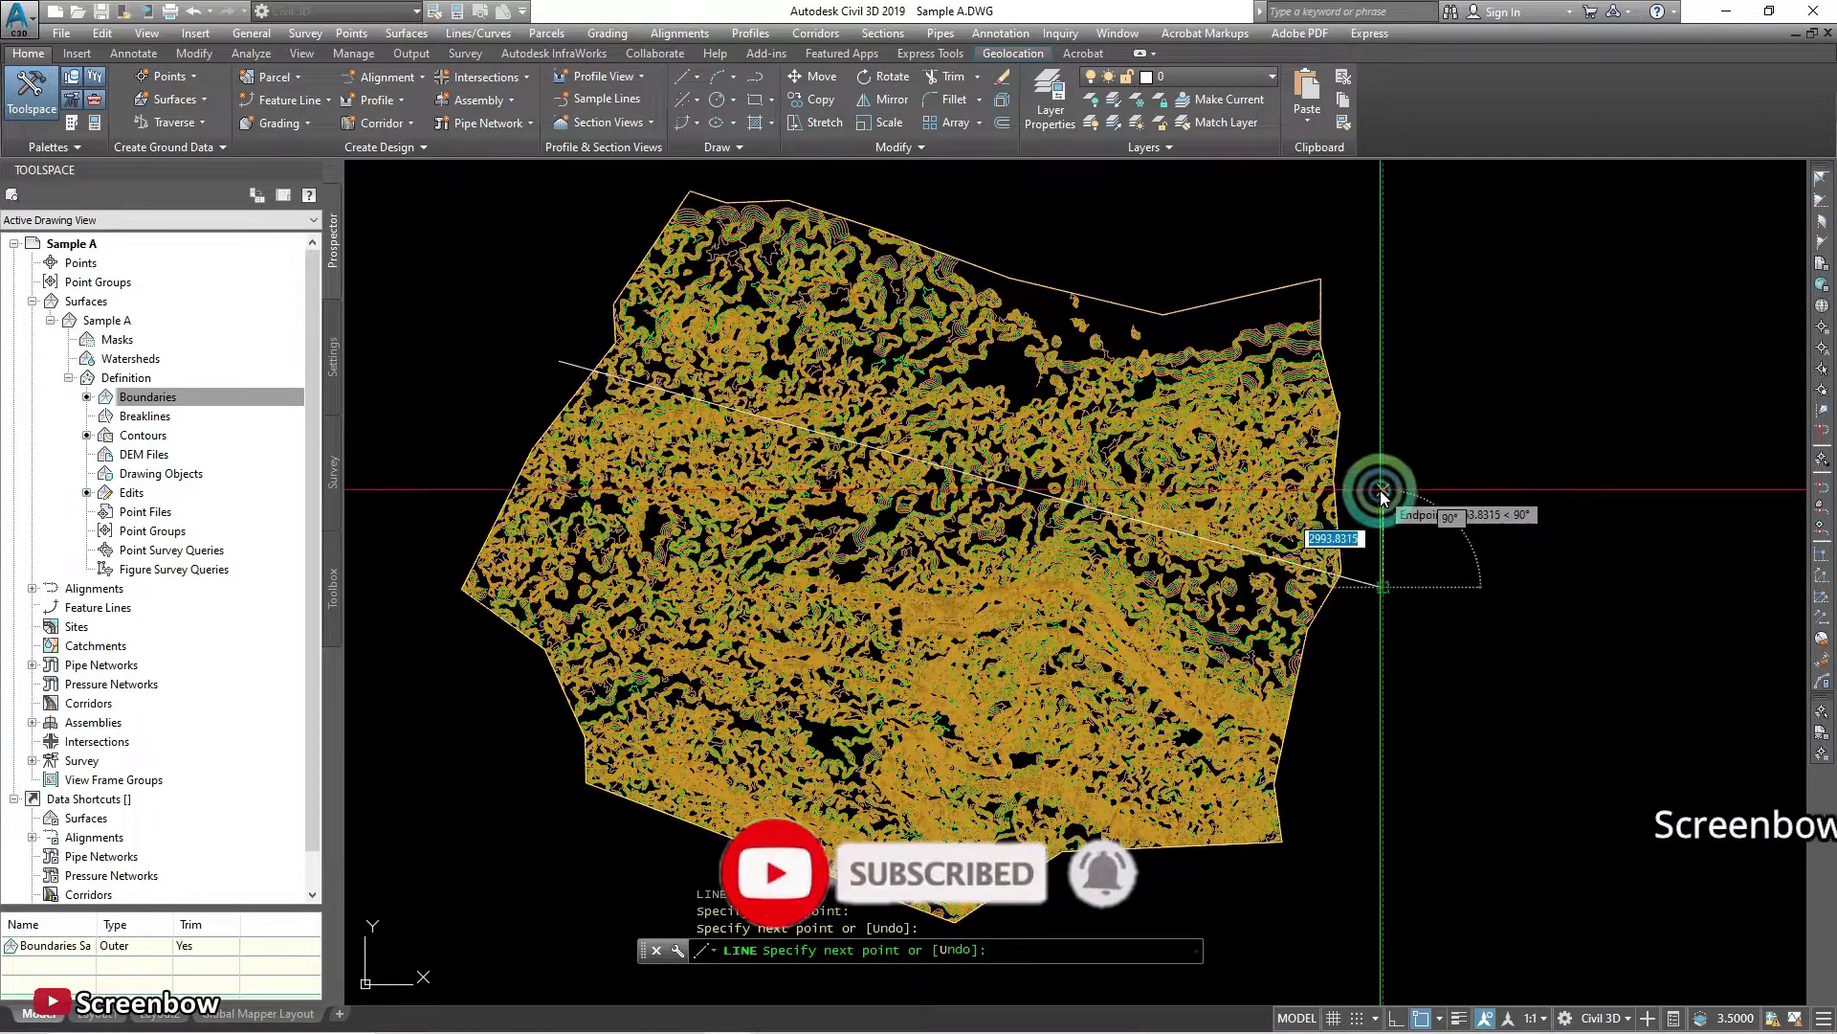
{"action": "key", "text": "Return"}
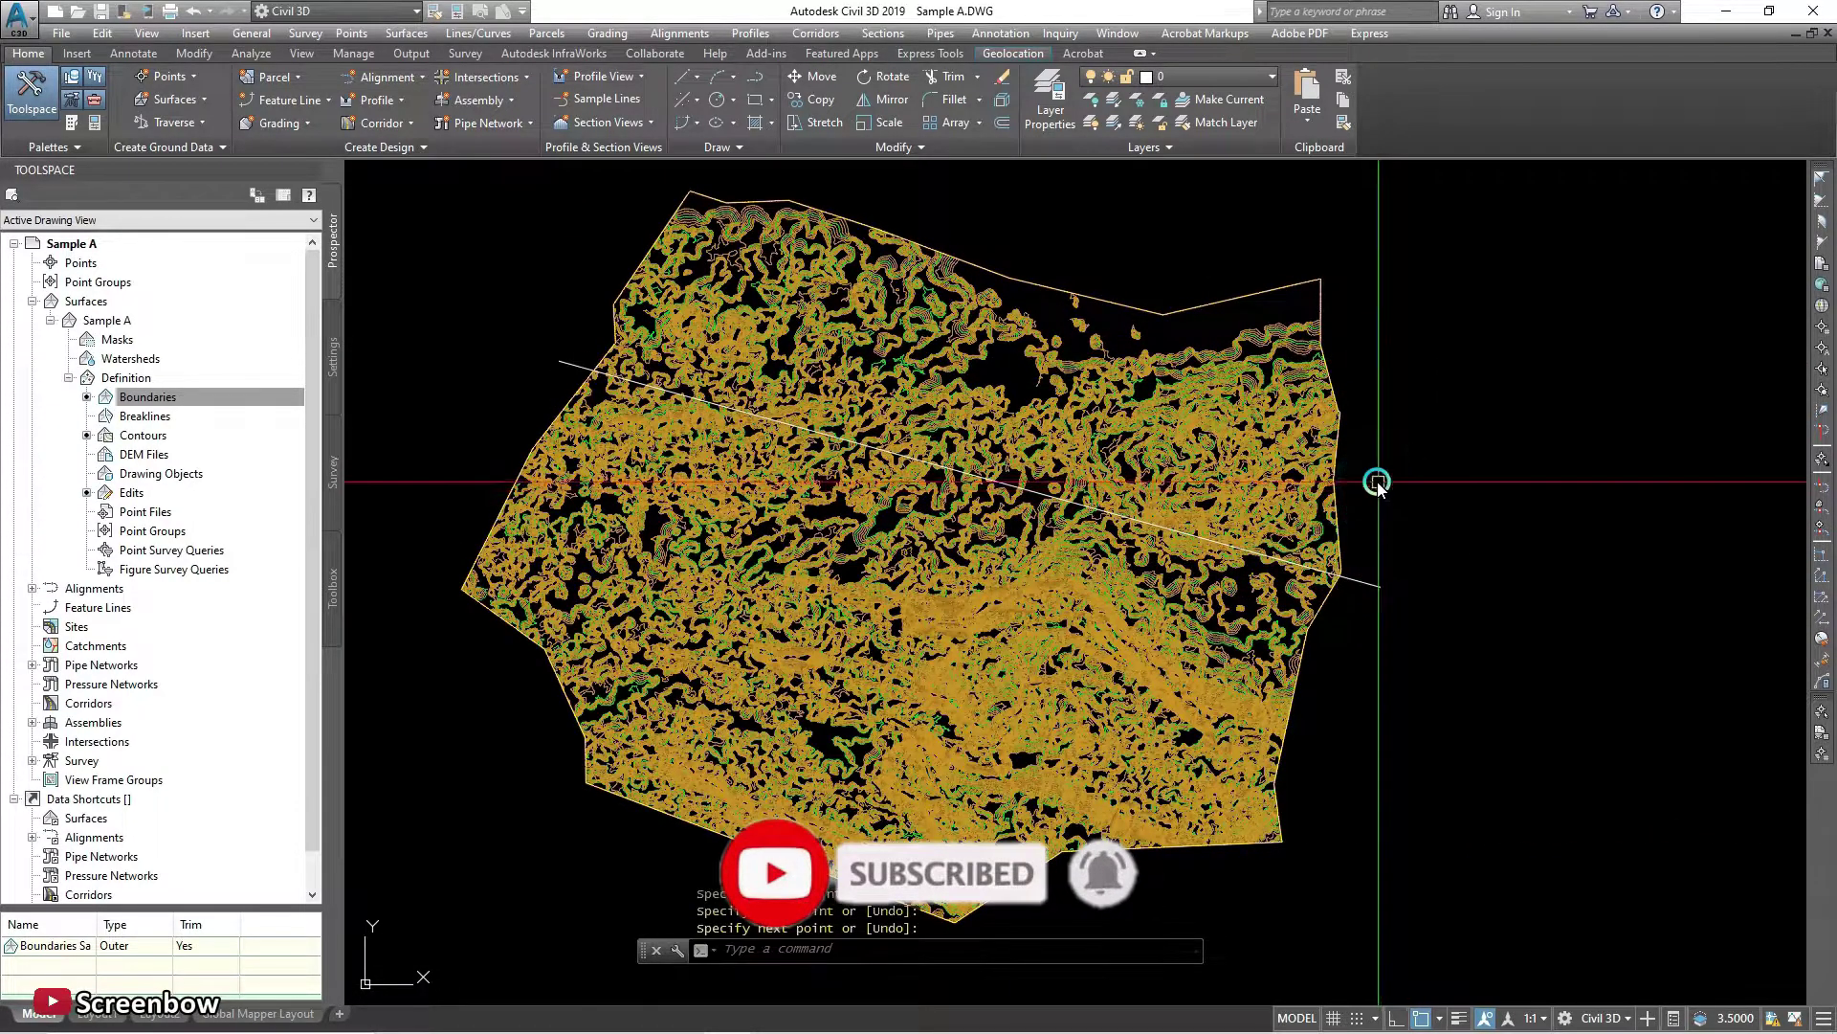
Start a Quick Profile along the newly drawn line.
{"action": "left_click", "coordinate": [567, 362]}
{"action": "right_click", "coordinate": [567, 362]}
{"action": "left_click", "coordinate": [679, 628]}
{"action": "left_click", "coordinate": [651, 571]}
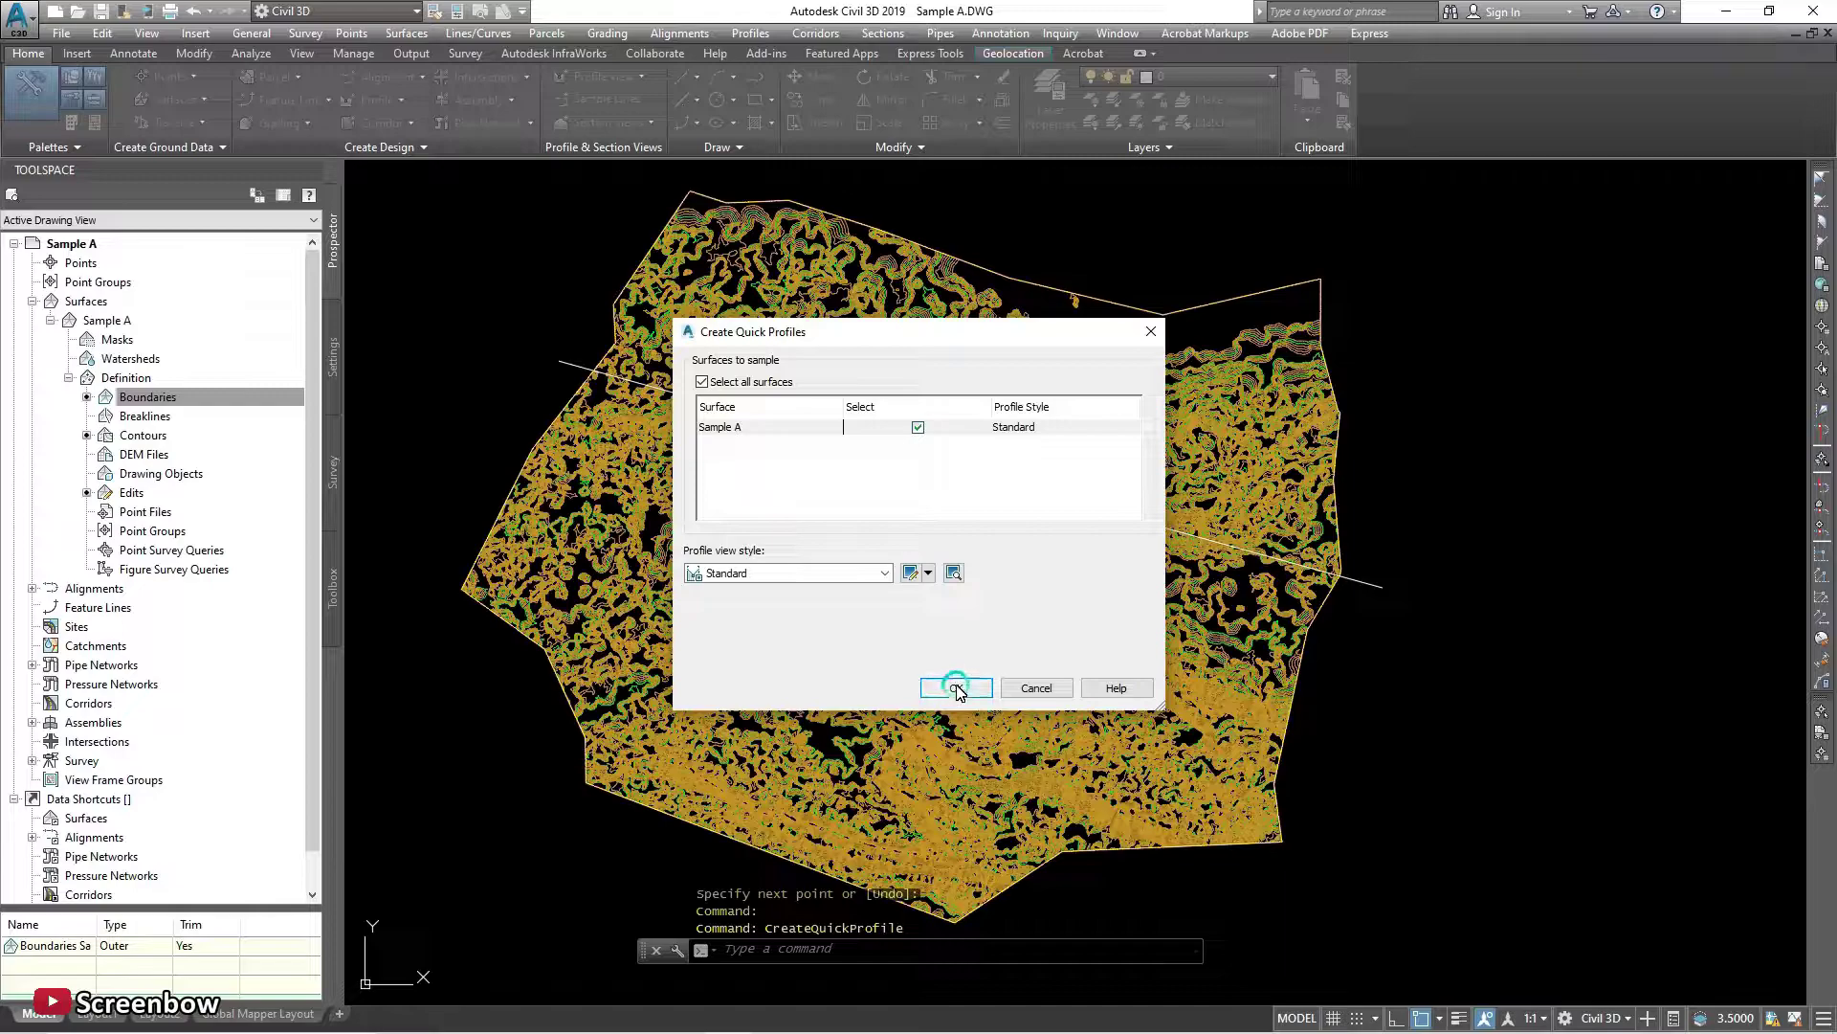
Create the Sample A quick profile view with Standard style, placed right of the surface.
{"action": "left_click", "coordinate": [956, 687]}
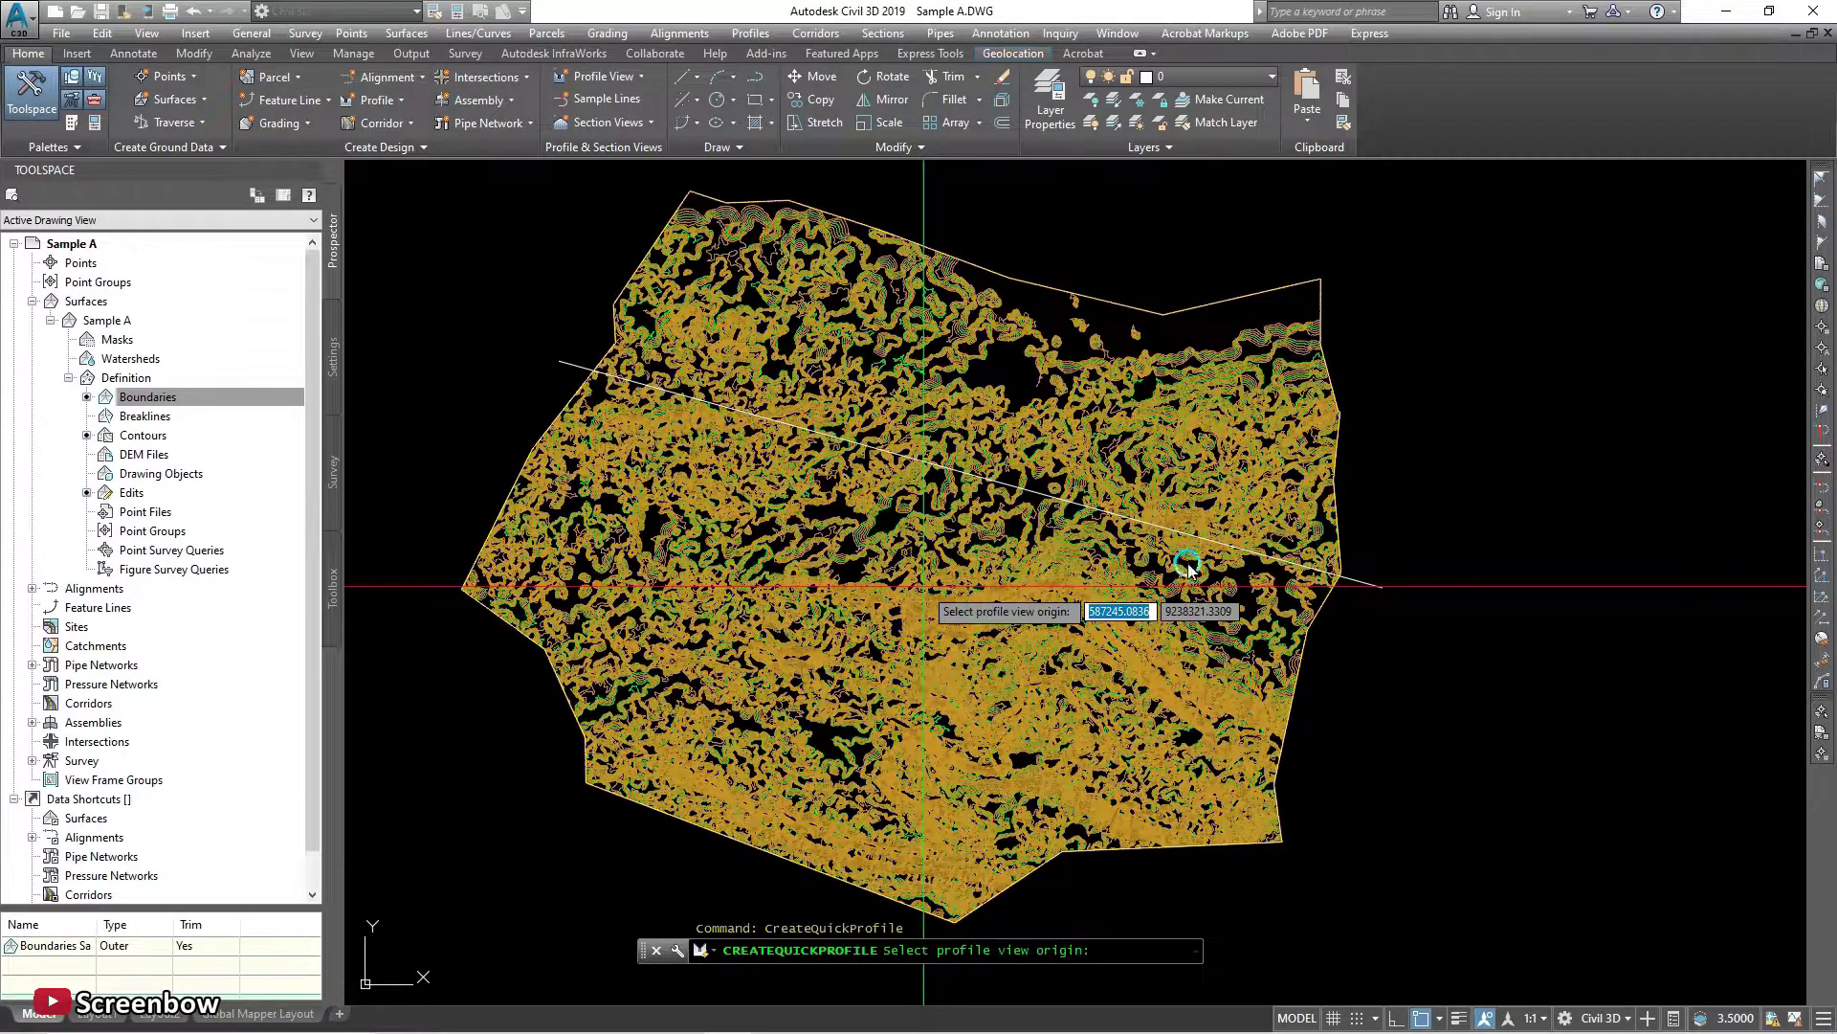
{"action": "scroll", "coordinate": [609, 639], "scroll_direction": "down", "scroll_amount": 4}
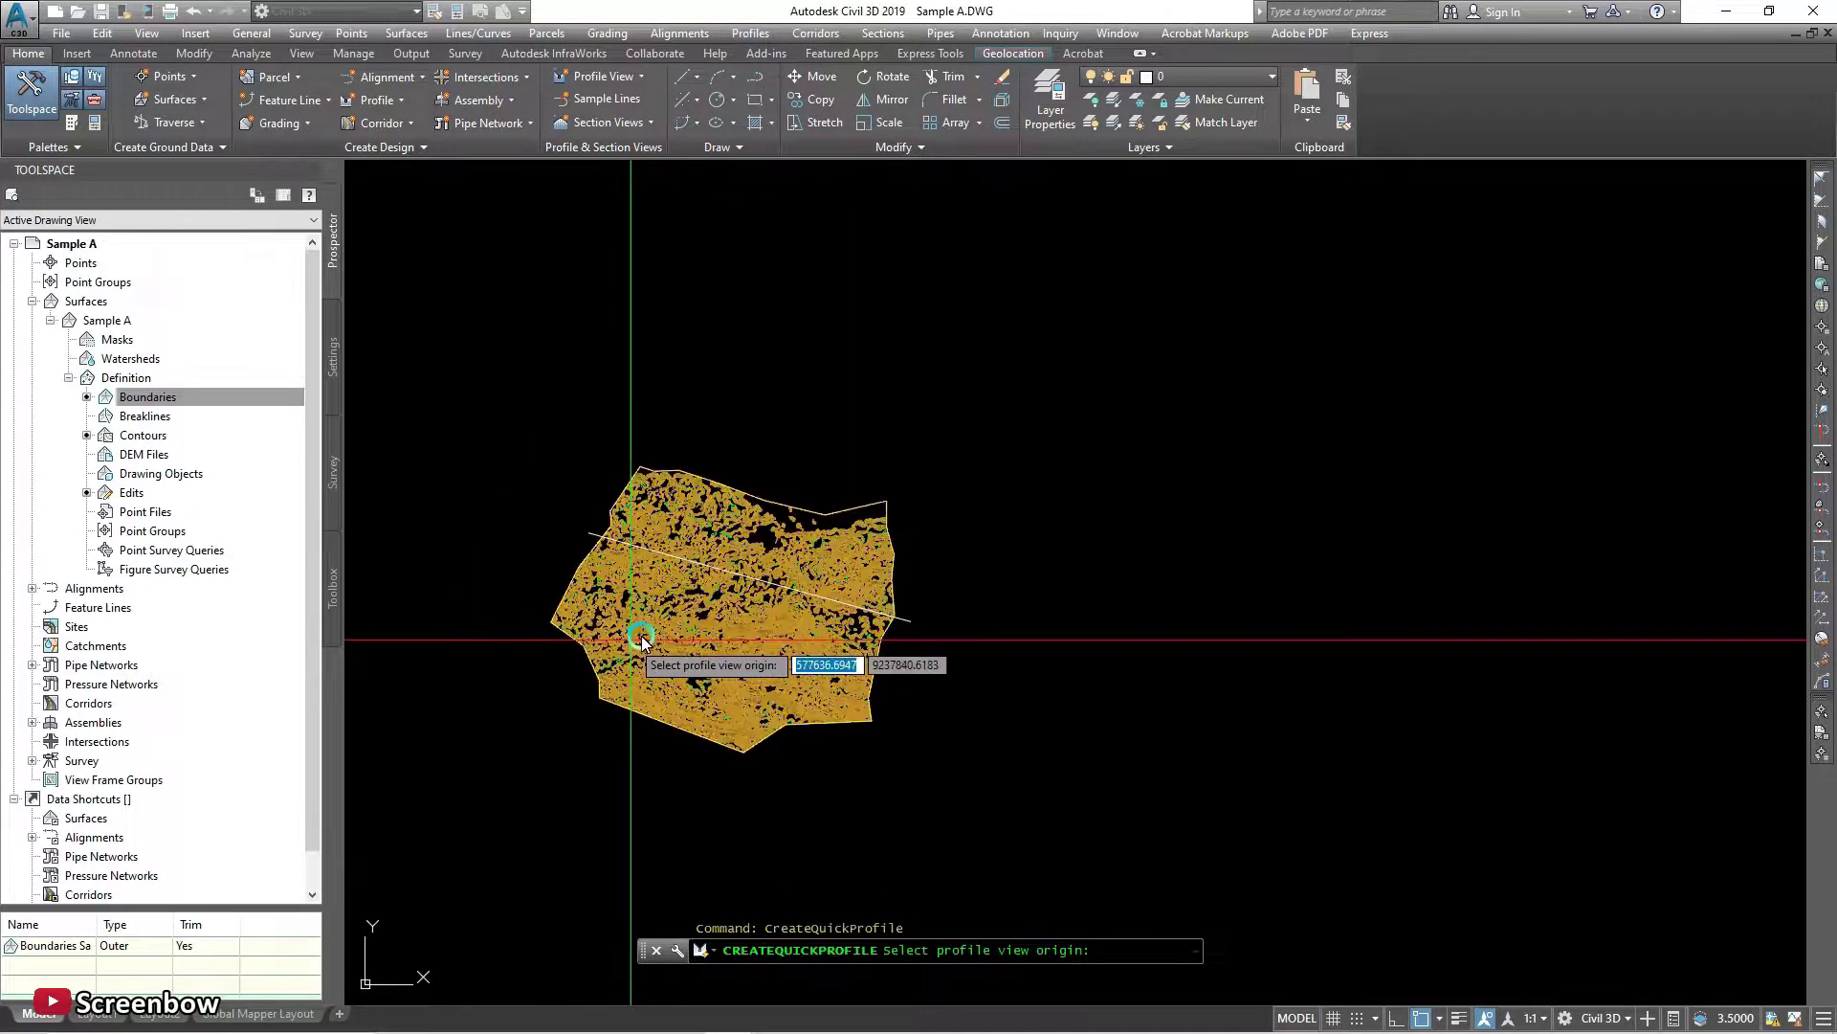
{"action": "left_click", "coordinate": [1203, 501]}
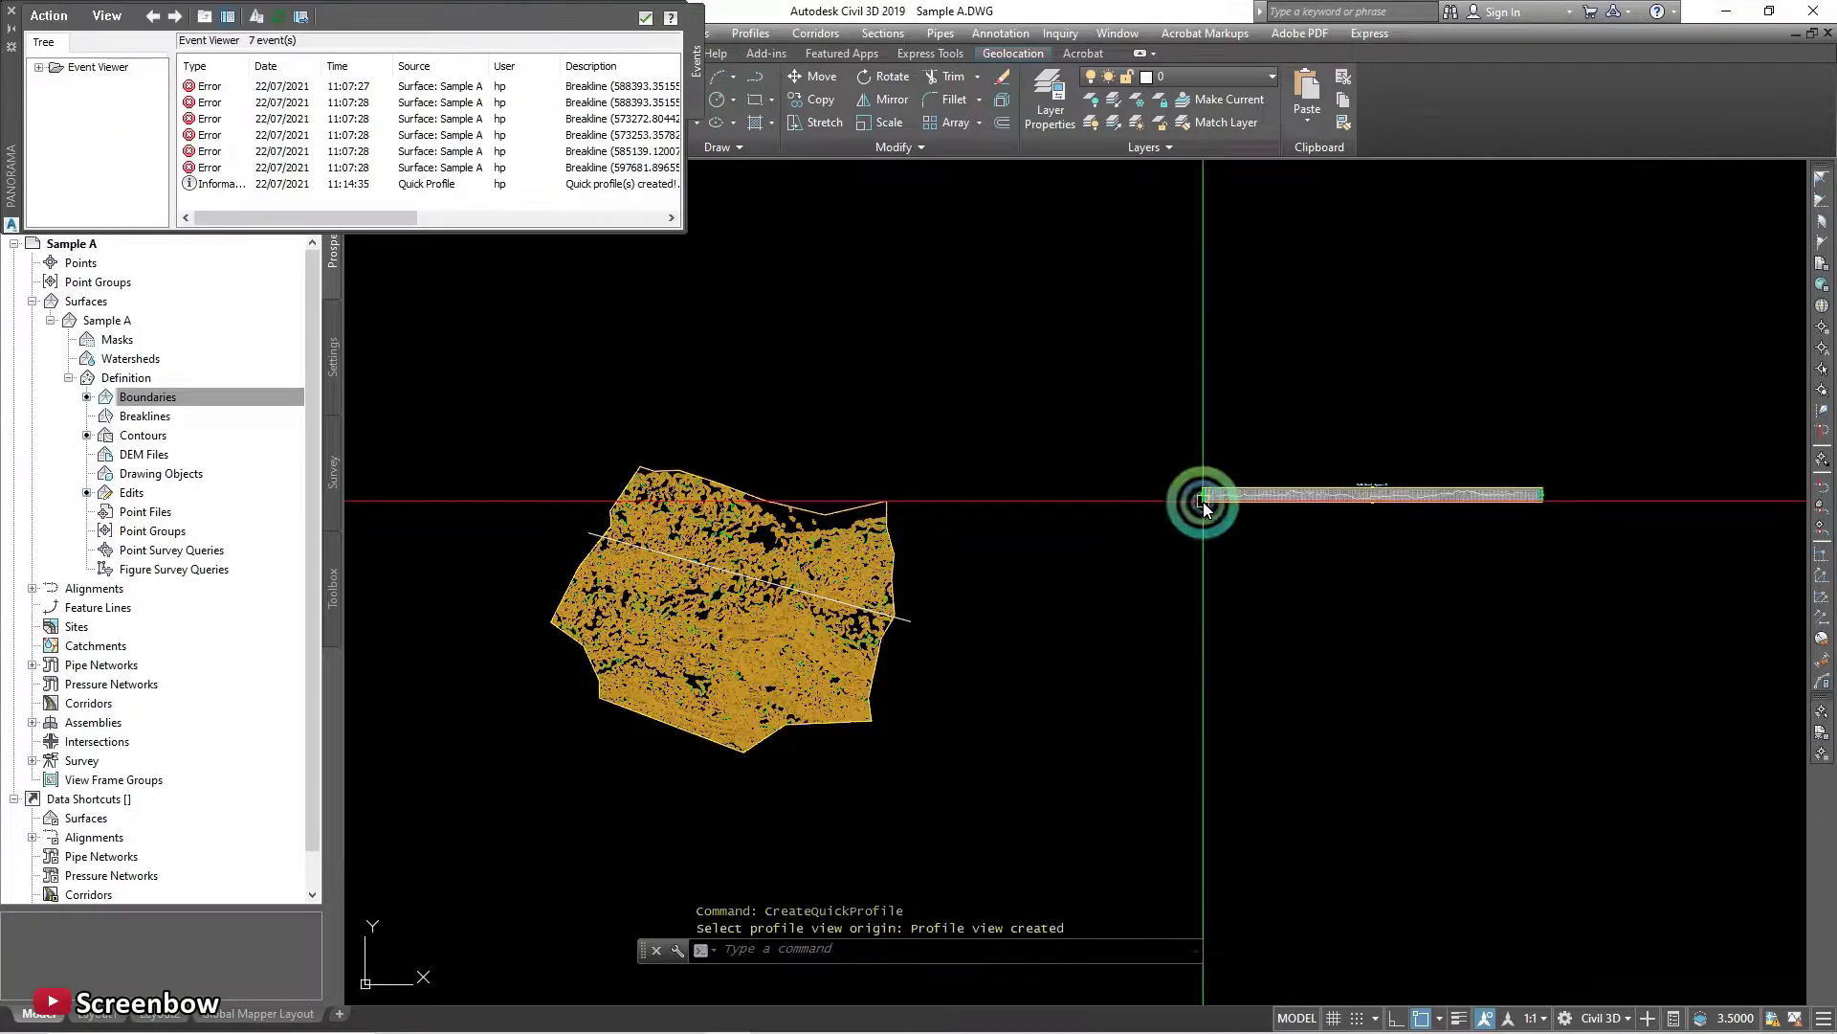
{"action": "scroll", "coordinate": [1252, 501], "scroll_direction": "up", "scroll_amount": 5}
{"action": "scroll", "coordinate": [1333, 485], "scroll_direction": "up", "scroll_amount": 3}
{"action": "scroll", "coordinate": [1432, 505], "scroll_direction": "down", "scroll_amount": 3}
{"action": "scroll", "coordinate": [1456, 505], "scroll_direction": "up", "scroll_amount": 3}
{"action": "scroll", "coordinate": [1075, 497], "scroll_direction": "down", "scroll_amount": 3}
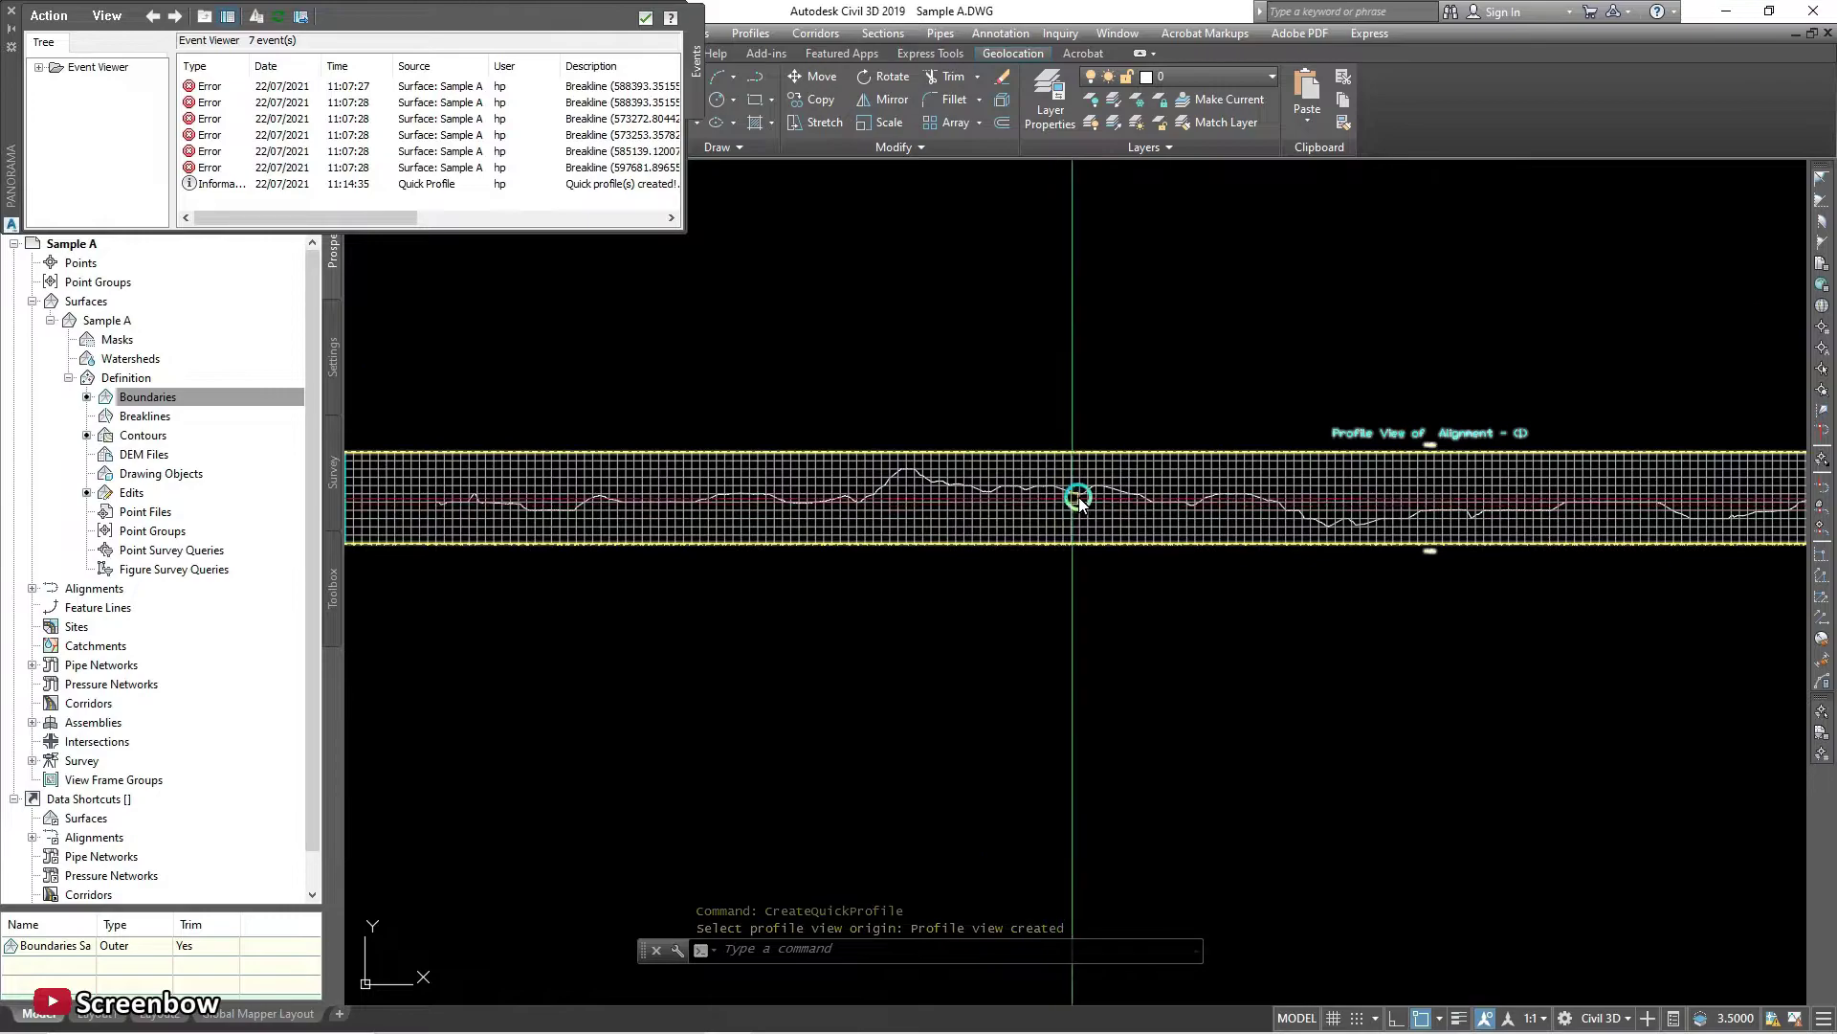
{"action": "scroll", "coordinate": [1493, 520], "scroll_direction": "up", "scroll_amount": 4}
{"action": "scroll", "coordinate": [1435, 524], "scroll_direction": "down", "scroll_amount": 5}
Close the Event Viewer and zoom around the new profile view.
{"action": "middle_click_drag", "start_coordinate": [911, 536], "coordinate": [1285, 525]}
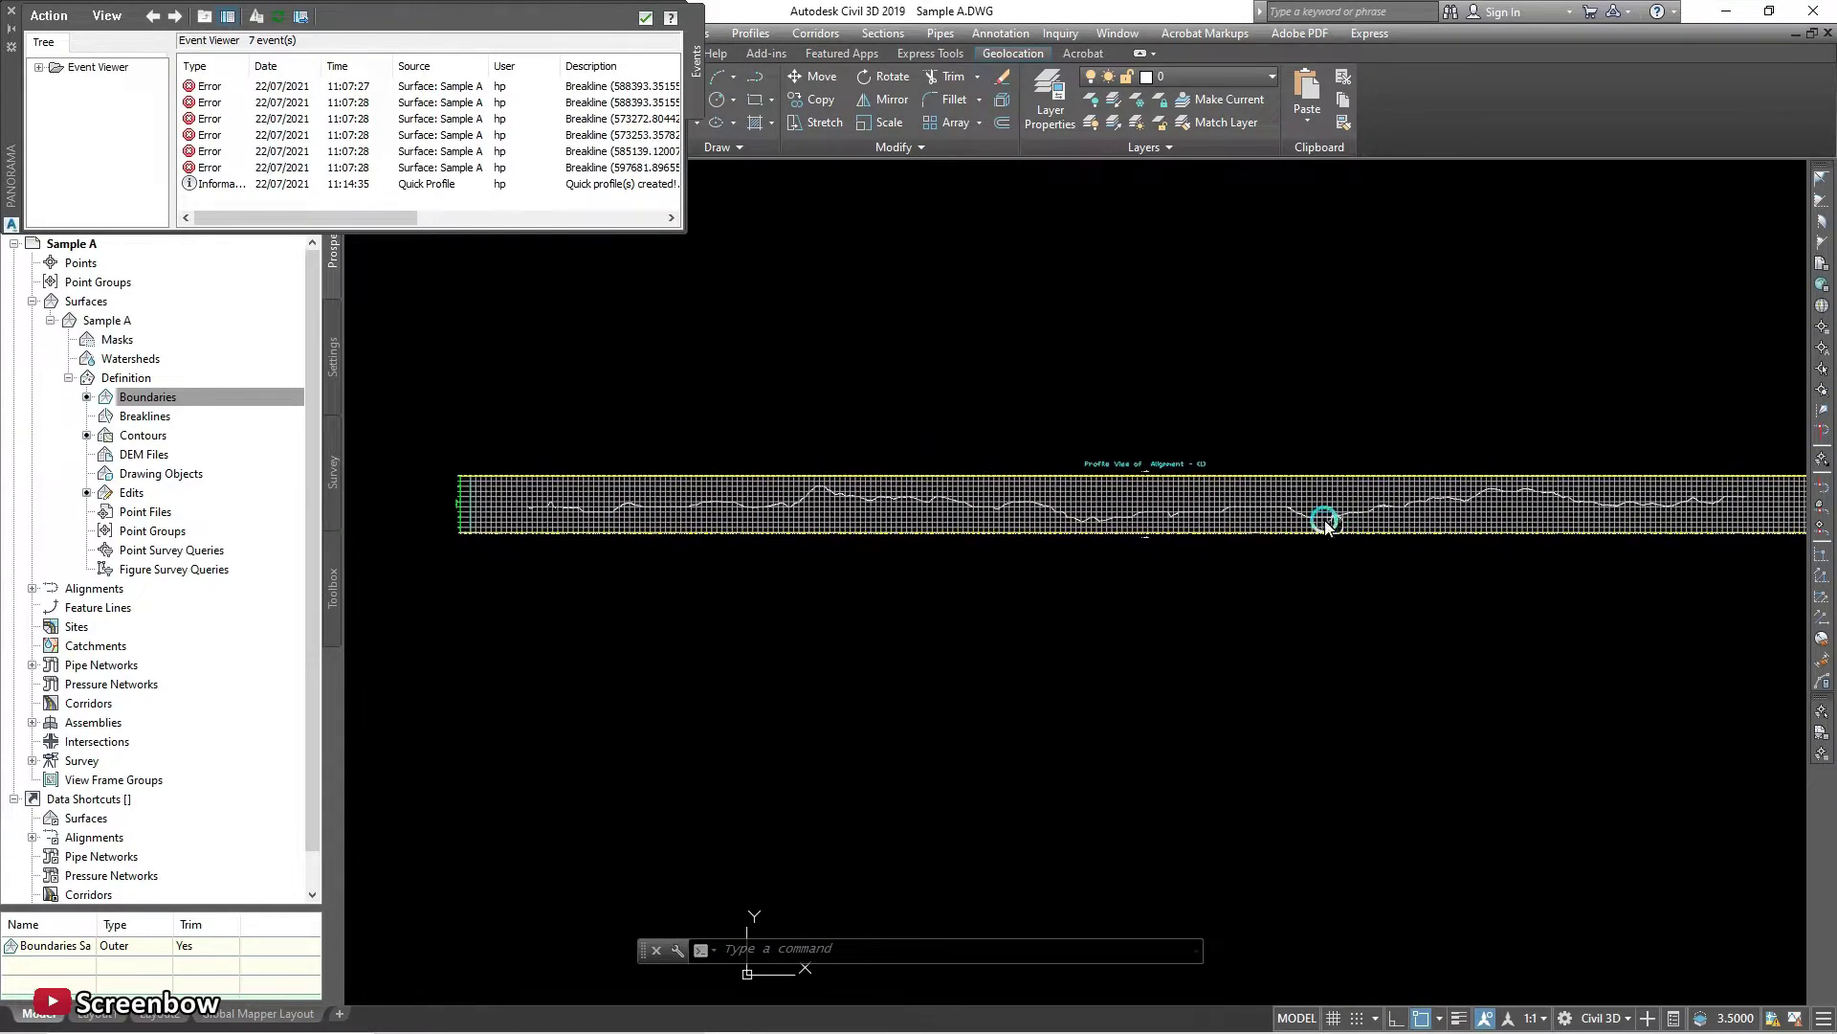
{"action": "left_click", "coordinate": [645, 17]}
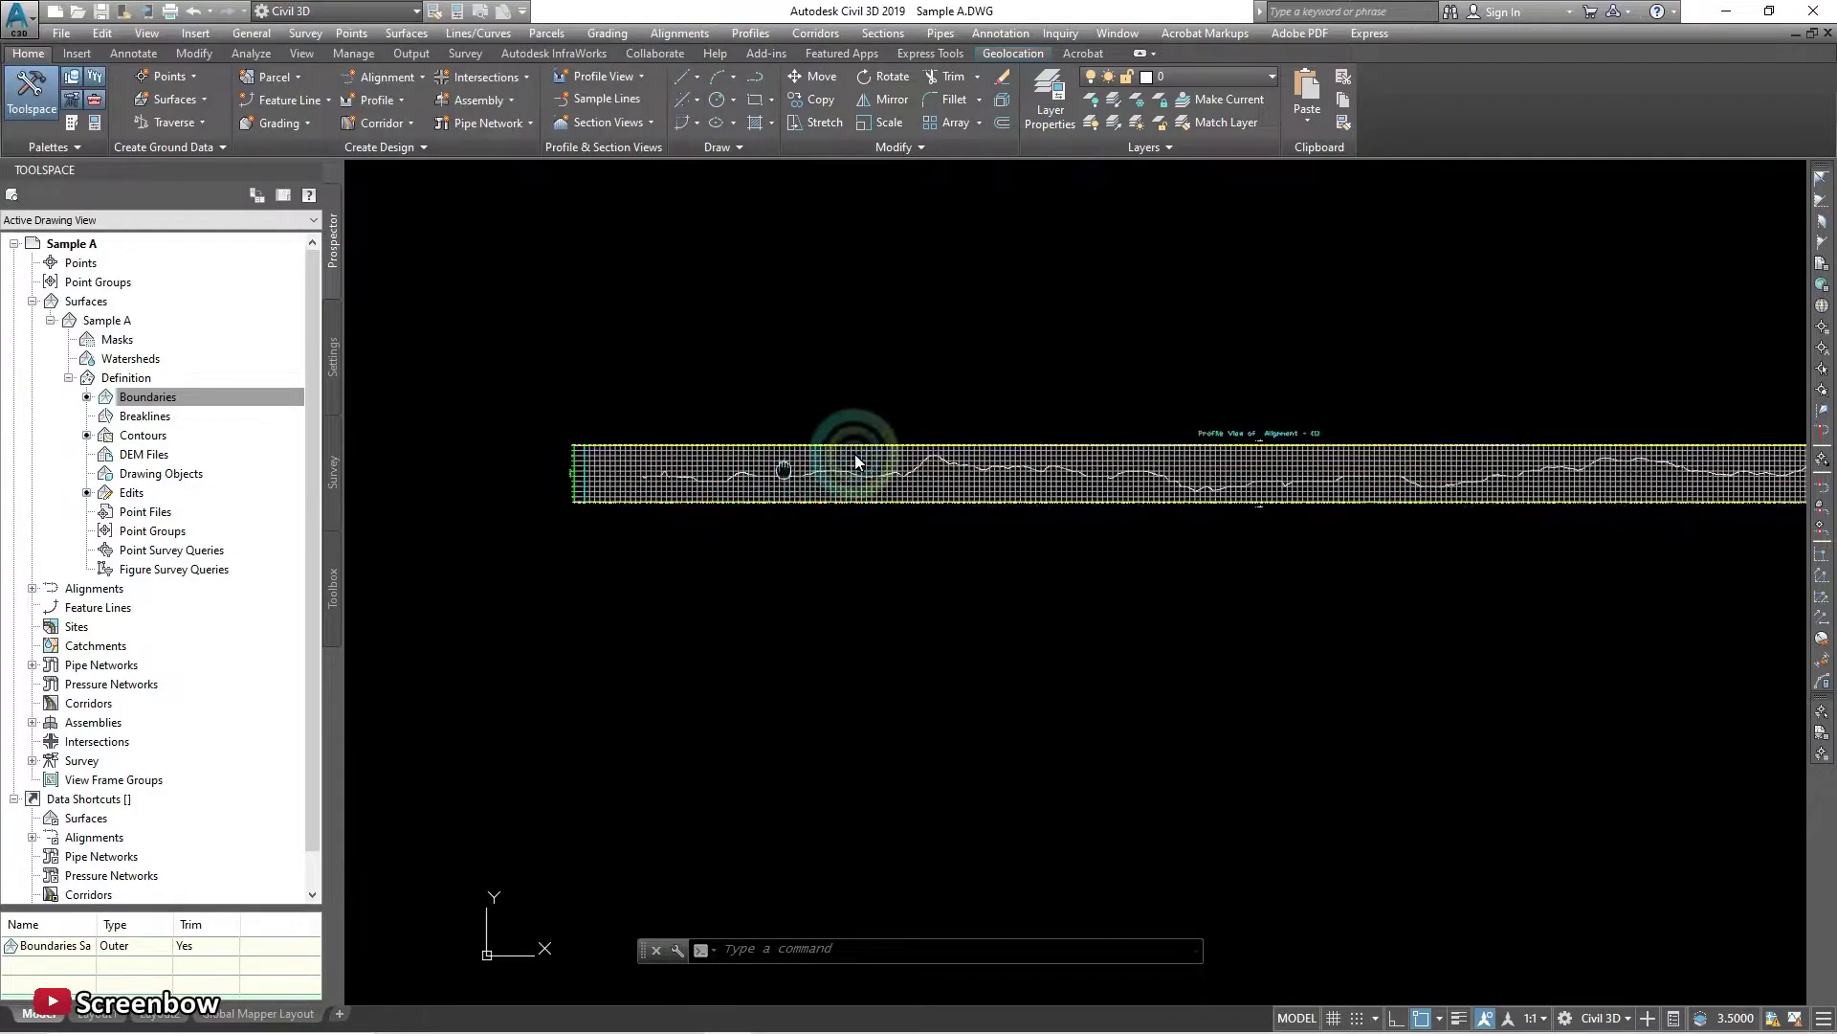
{"action": "scroll", "coordinate": [730, 434], "scroll_direction": "up", "scroll_amount": 3}
{"action": "scroll", "coordinate": [699, 433], "scroll_direction": "up", "scroll_amount": 3}
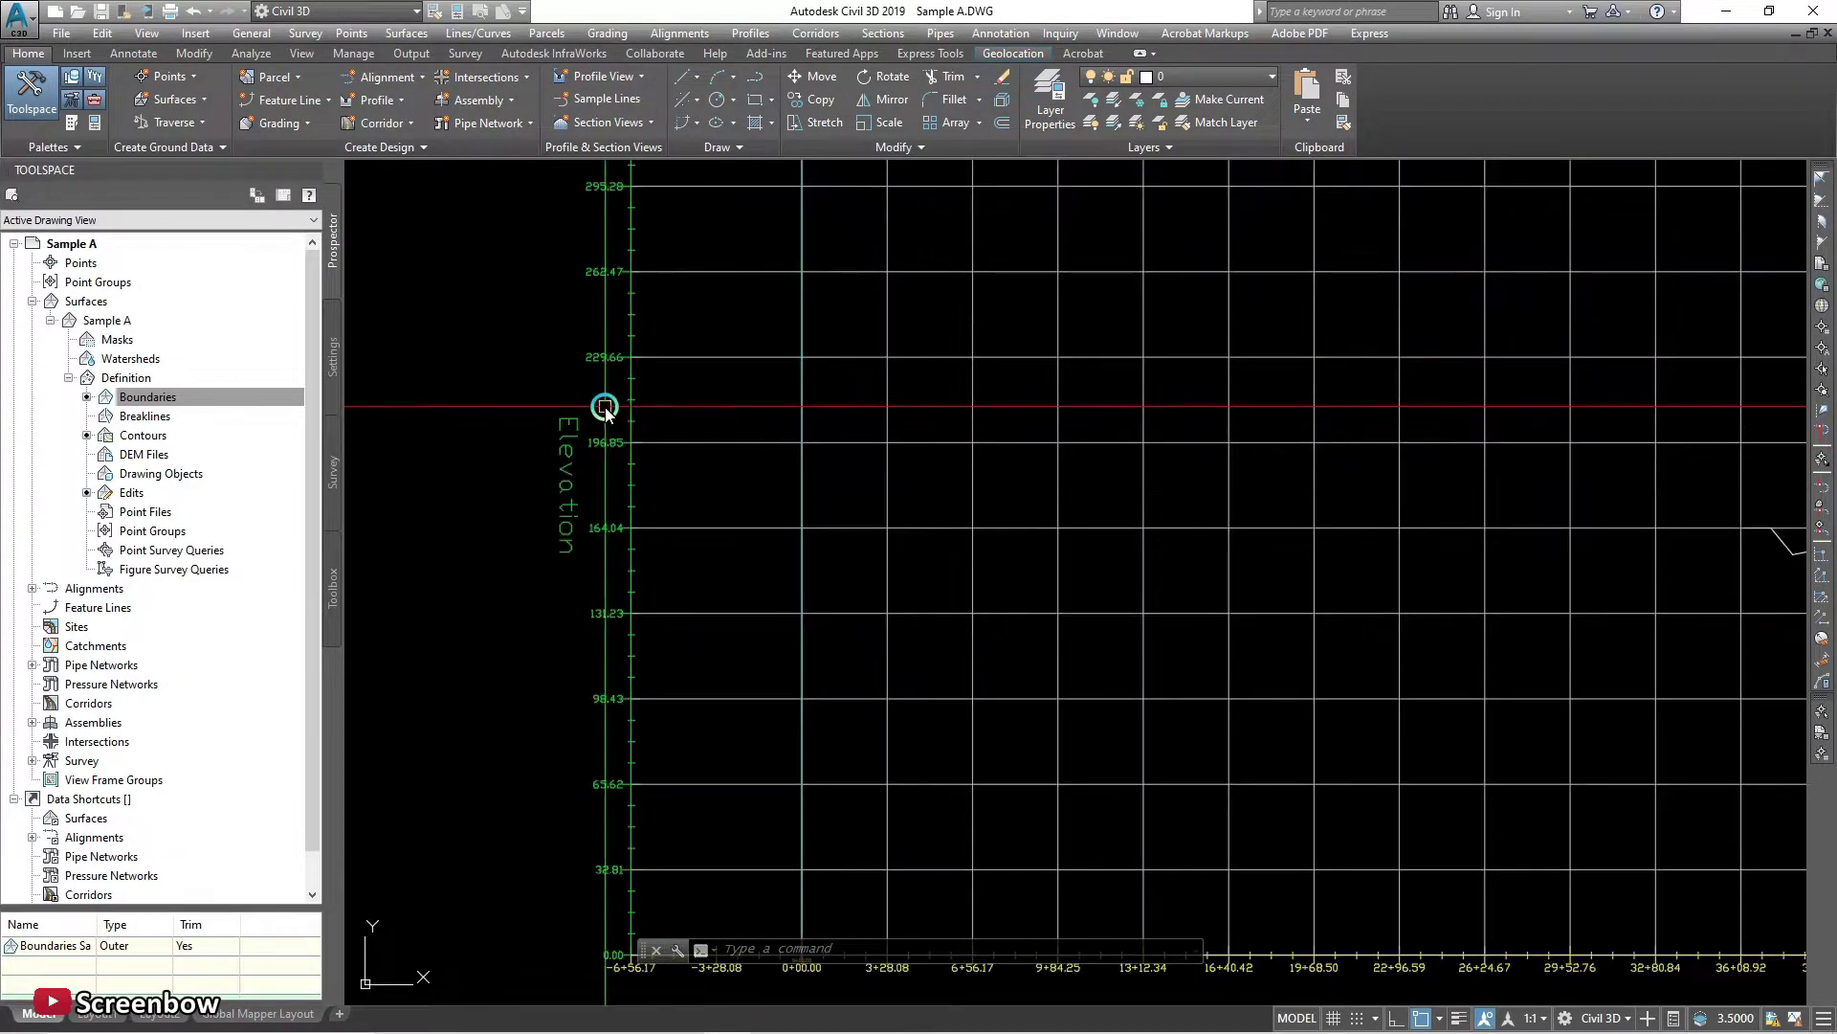
{"action": "scroll", "coordinate": [589, 473], "scroll_direction": "down", "scroll_amount": 5}
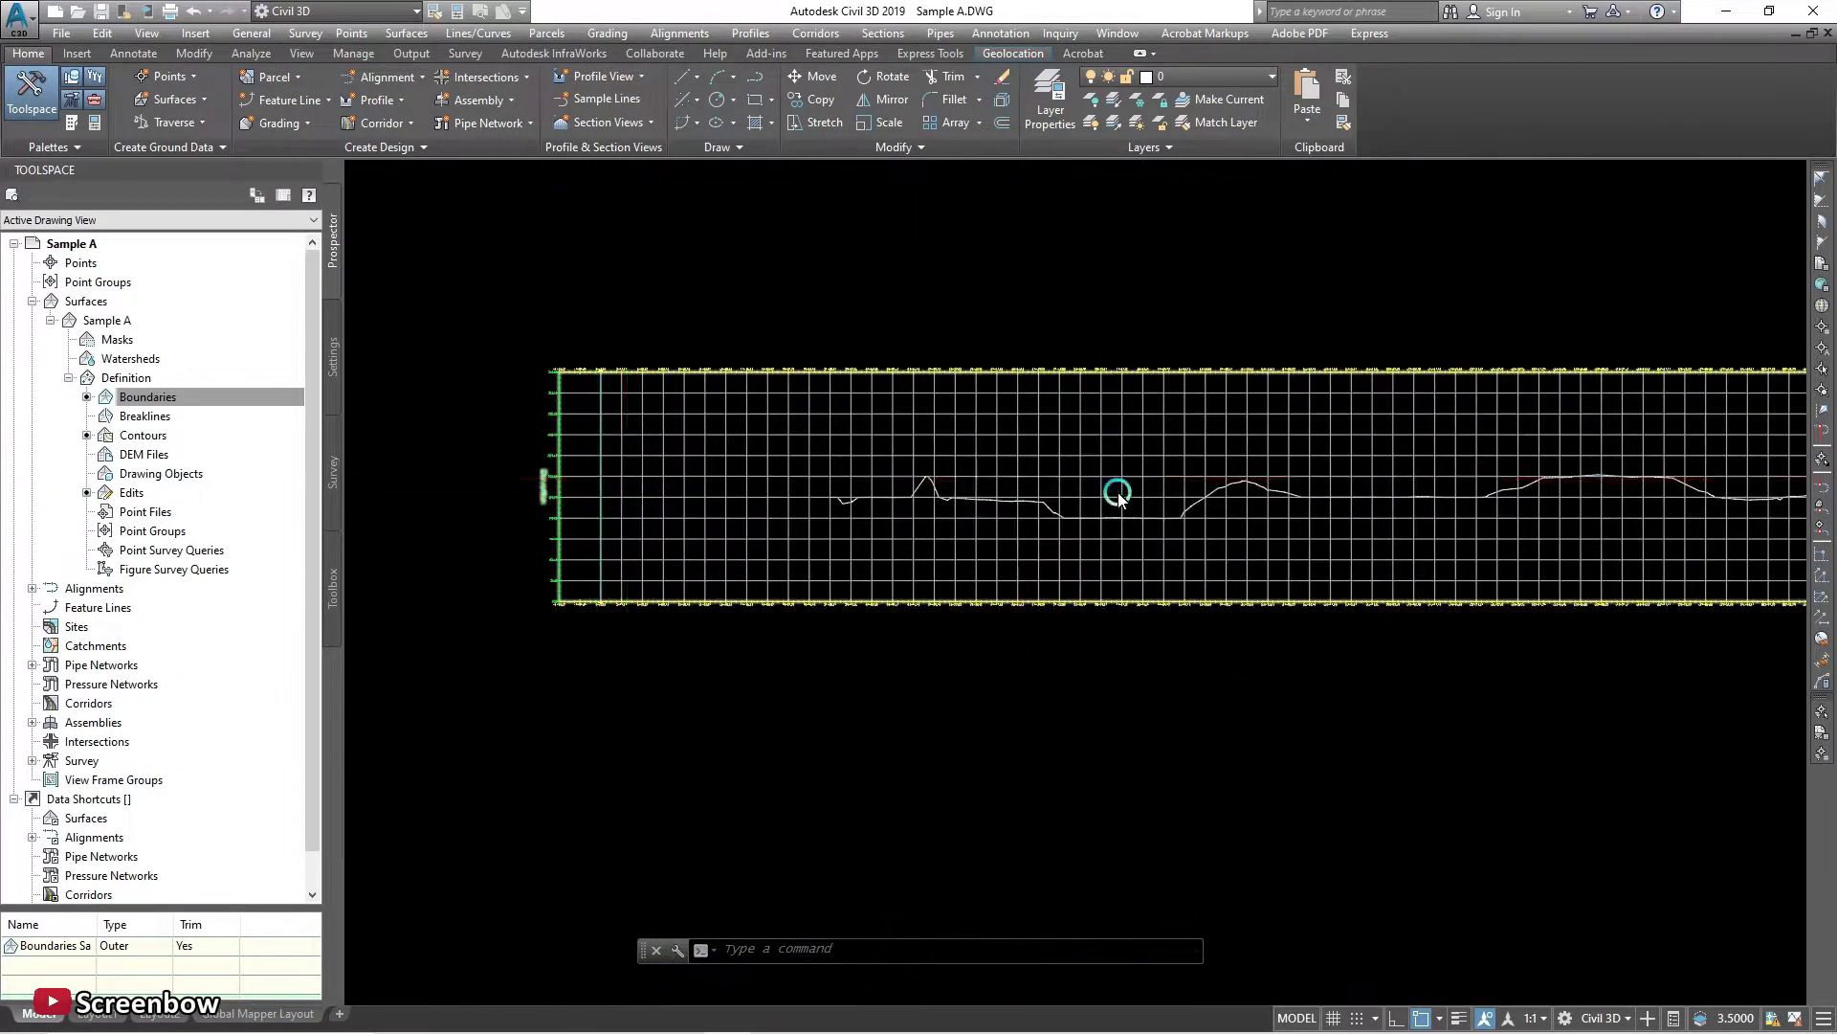
{"action": "scroll", "coordinate": [1113, 503], "scroll_direction": "down", "scroll_amount": 5}
{"action": "scroll", "coordinate": [1180, 524], "scroll_direction": "up", "scroll_amount": 3}
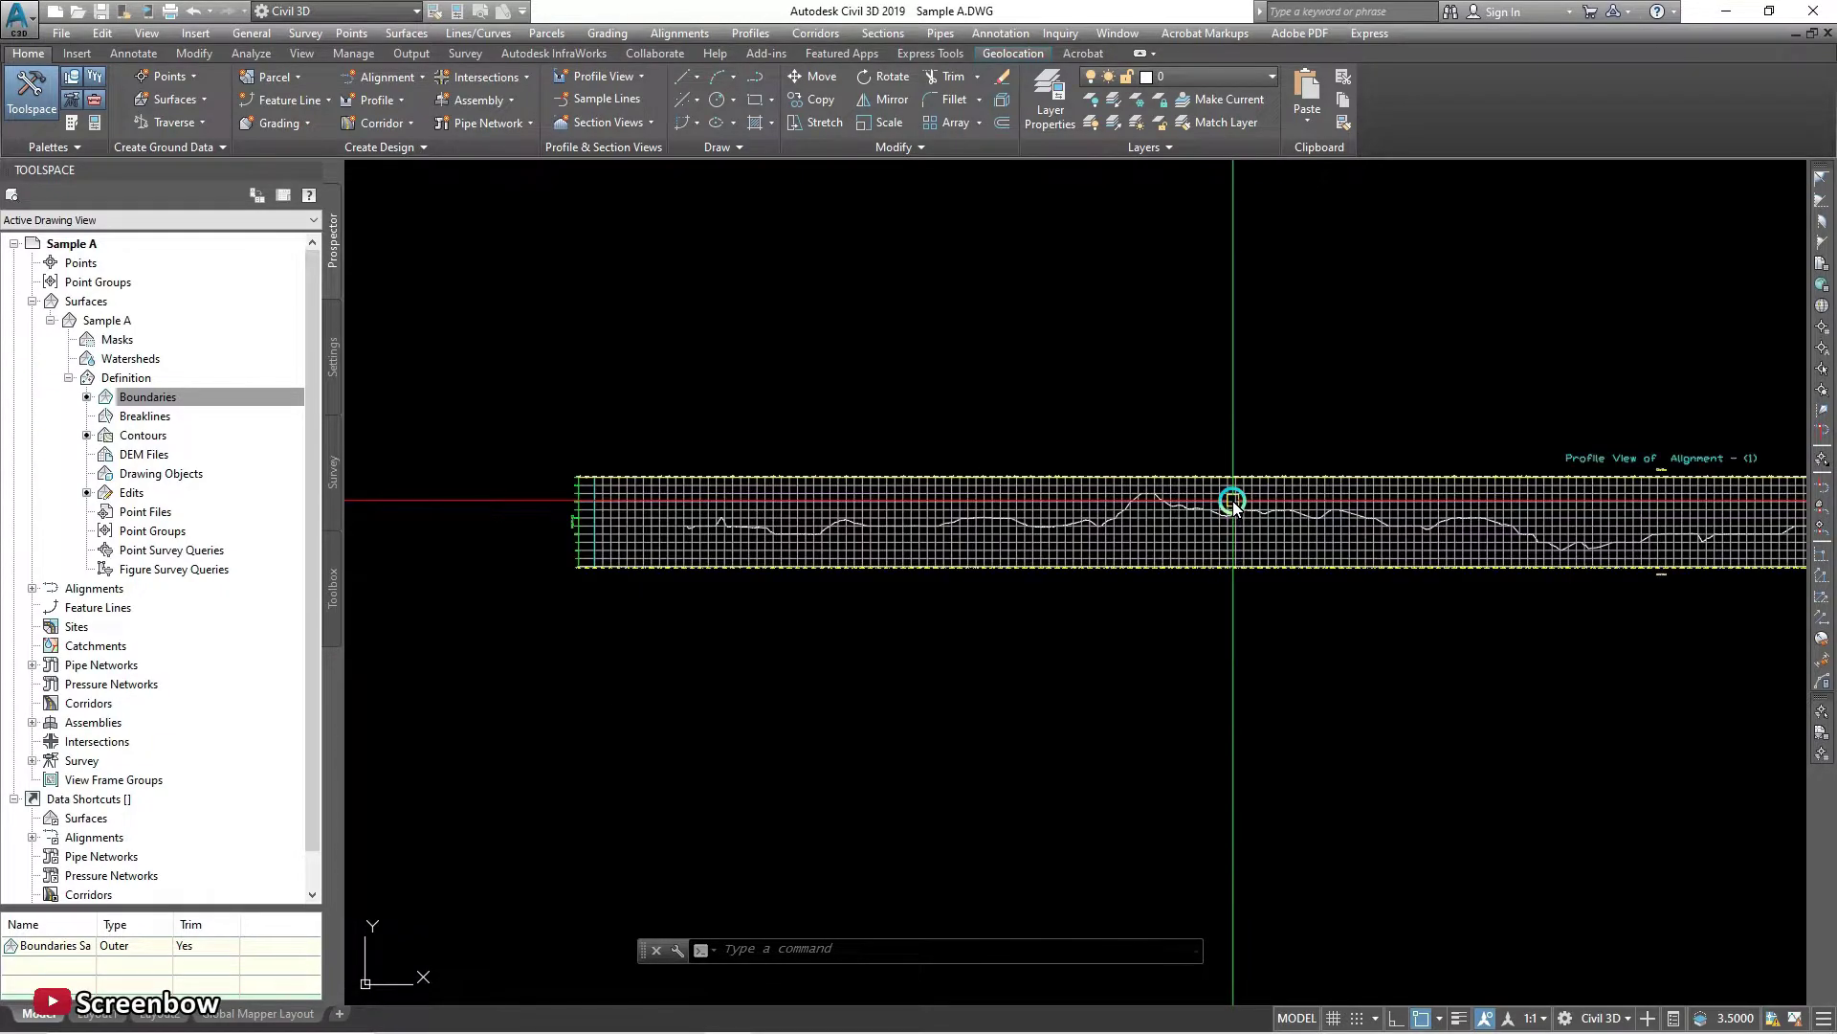
{"action": "scroll", "coordinate": [1244, 507], "scroll_direction": "down", "scroll_amount": 5}
{"action": "scroll", "coordinate": [840, 636], "scroll_direction": "up", "scroll_amount": 2}
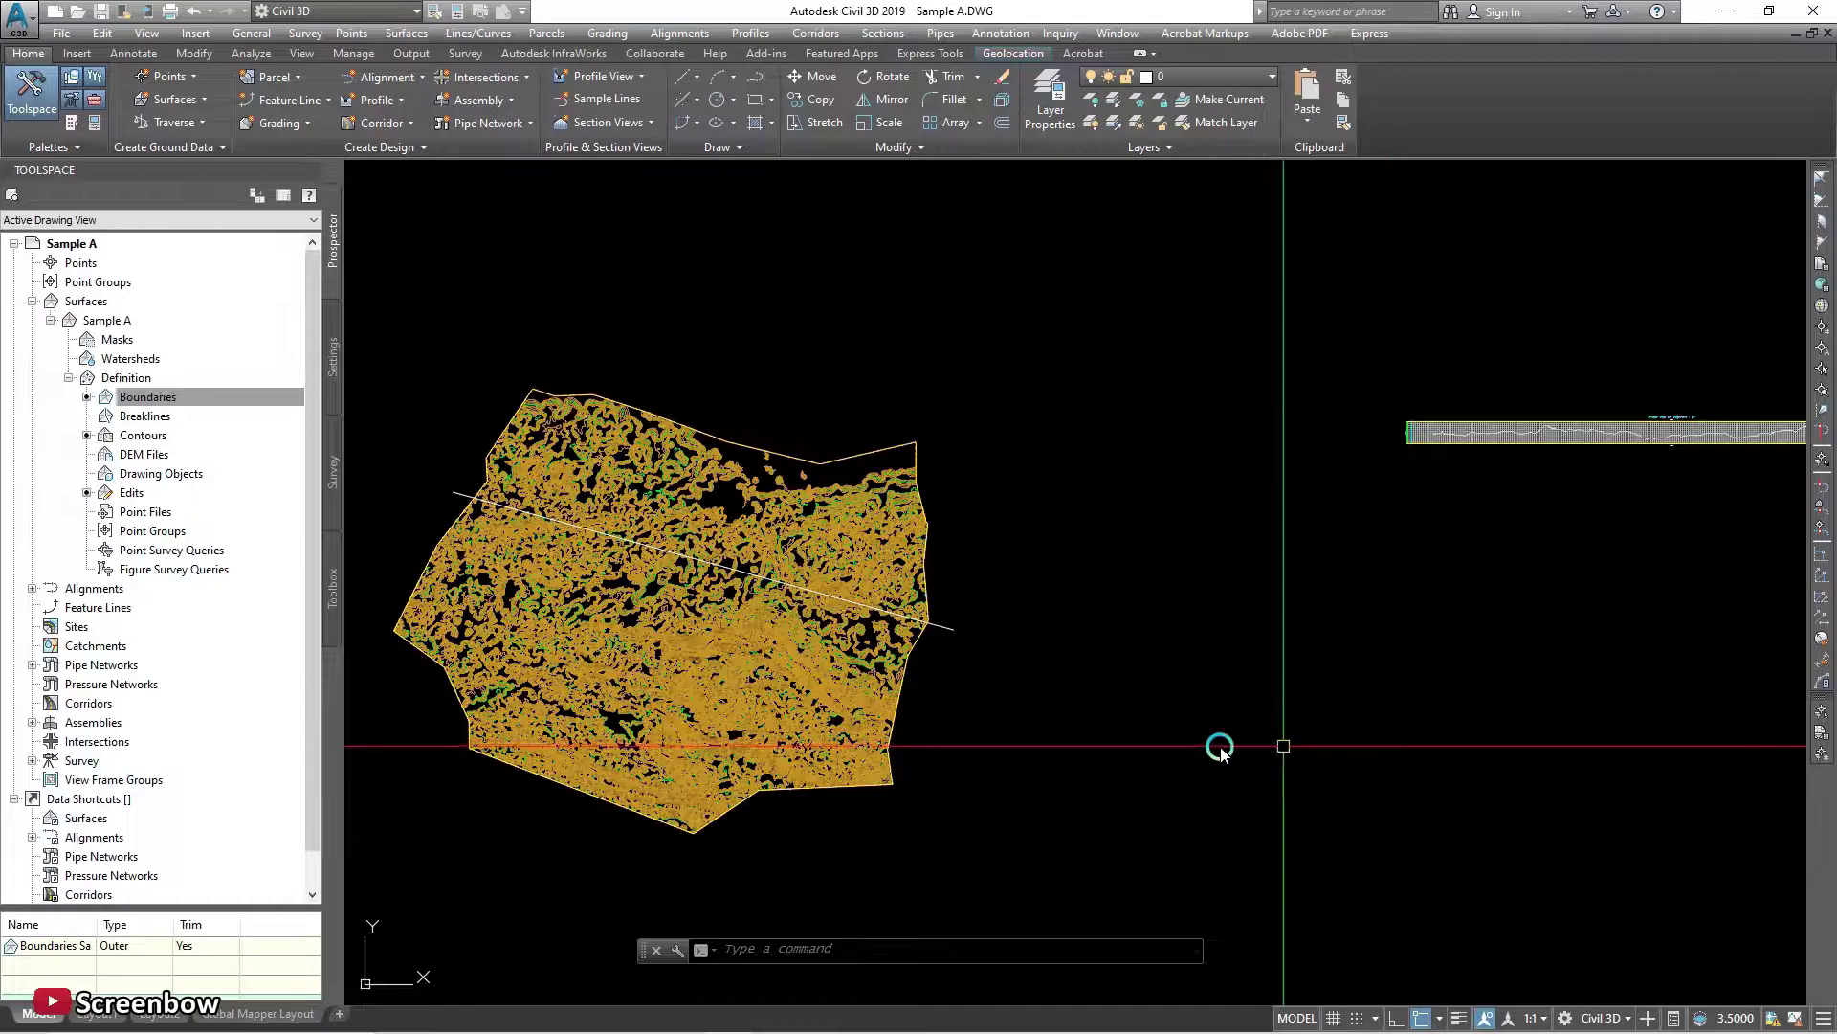
{"action": "scroll", "coordinate": [484, 676], "scroll_direction": "up", "scroll_amount": 5}
{"action": "middle_click_drag", "start_coordinate": [689, 627], "coordinate": [787, 712]}
{"action": "scroll", "coordinate": [969, 572], "scroll_direction": "down", "scroll_amount": 2}
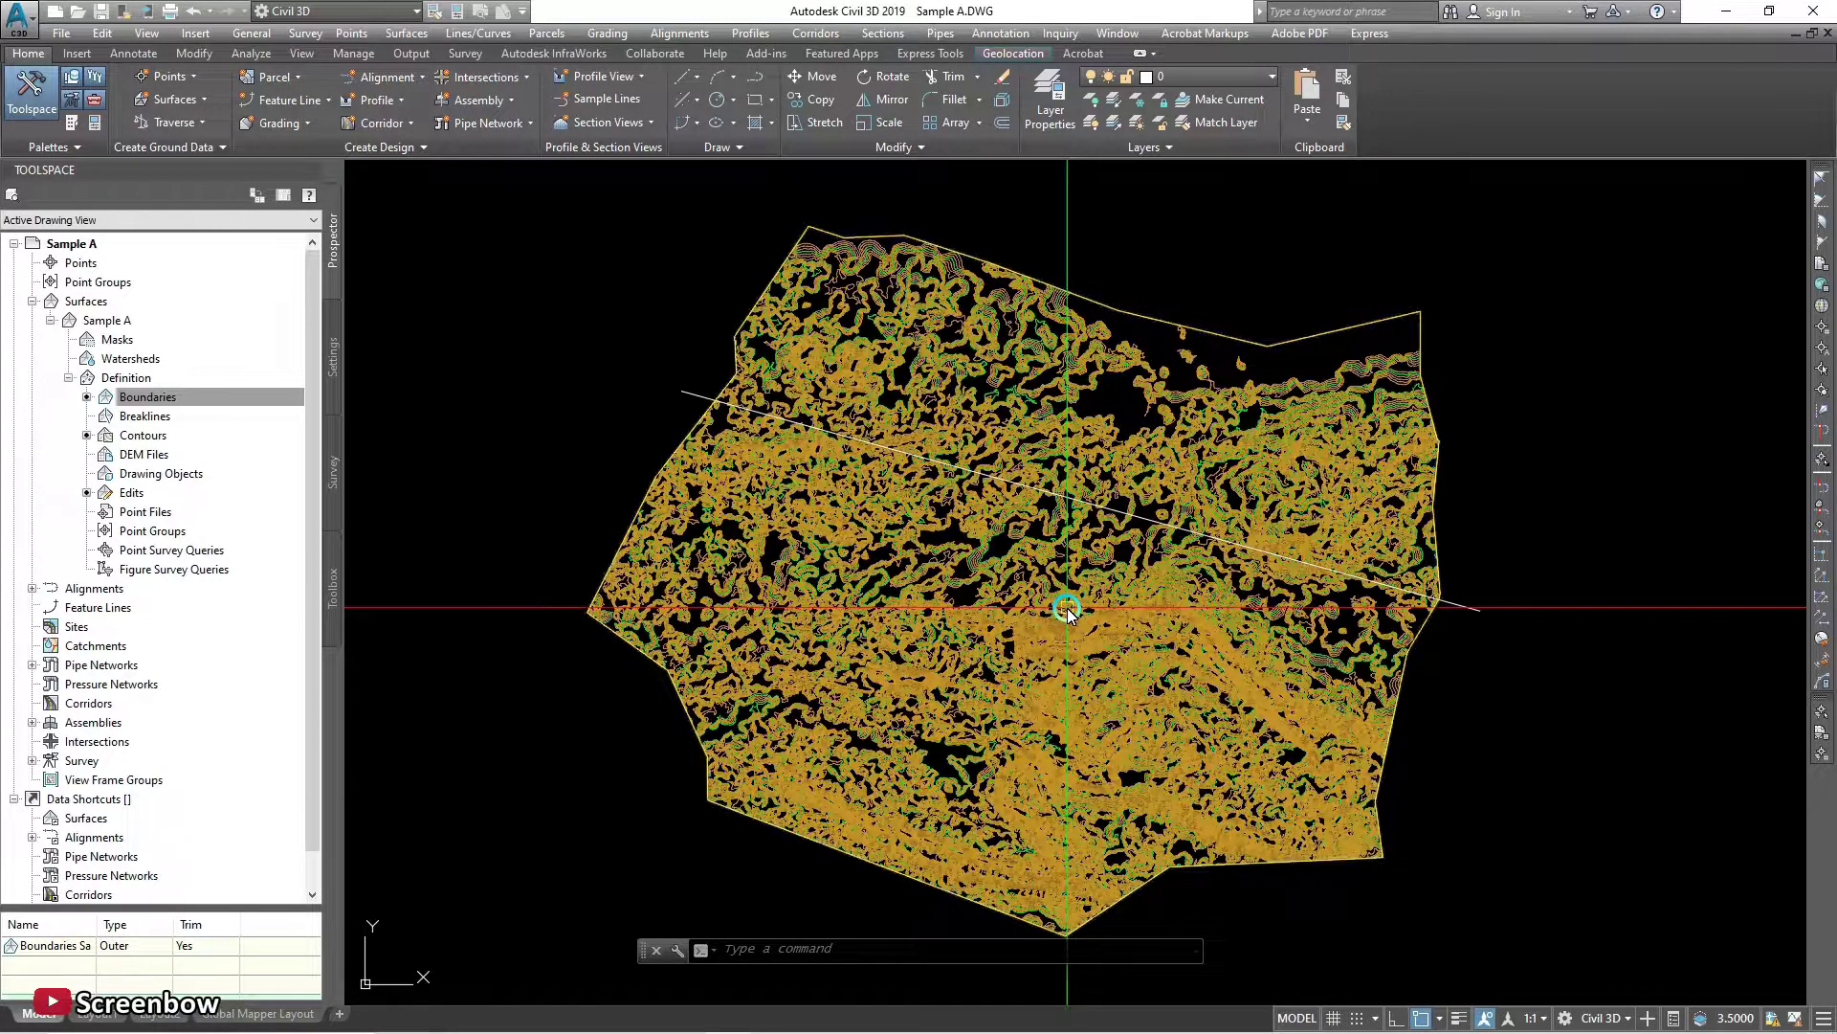
{"action": "key", "text": "ctrl+0"}
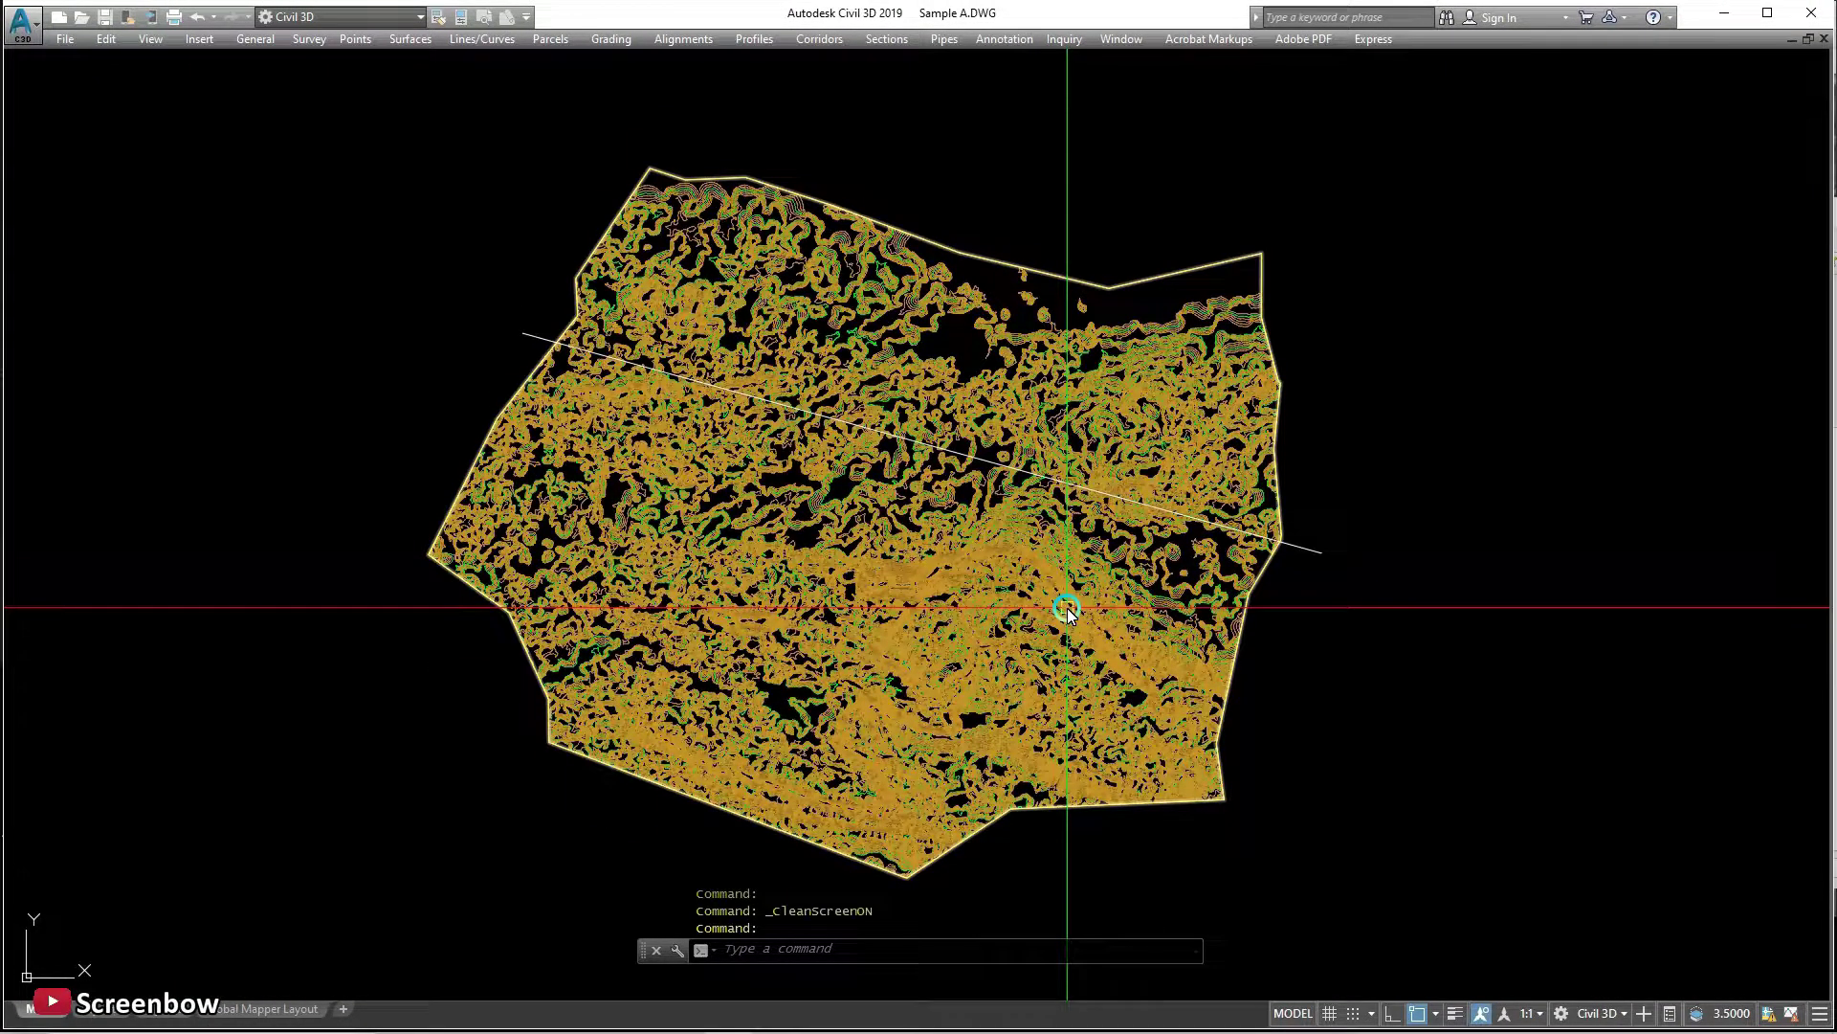
{"action": "scroll", "coordinate": [985, 574], "scroll_direction": "up", "scroll_amount": 2}
{"action": "scroll", "coordinate": [823, 383], "scroll_direction": "down", "scroll_amount": 2}
{"action": "scroll", "coordinate": [835, 376], "scroll_direction": "up", "scroll_amount": 2}
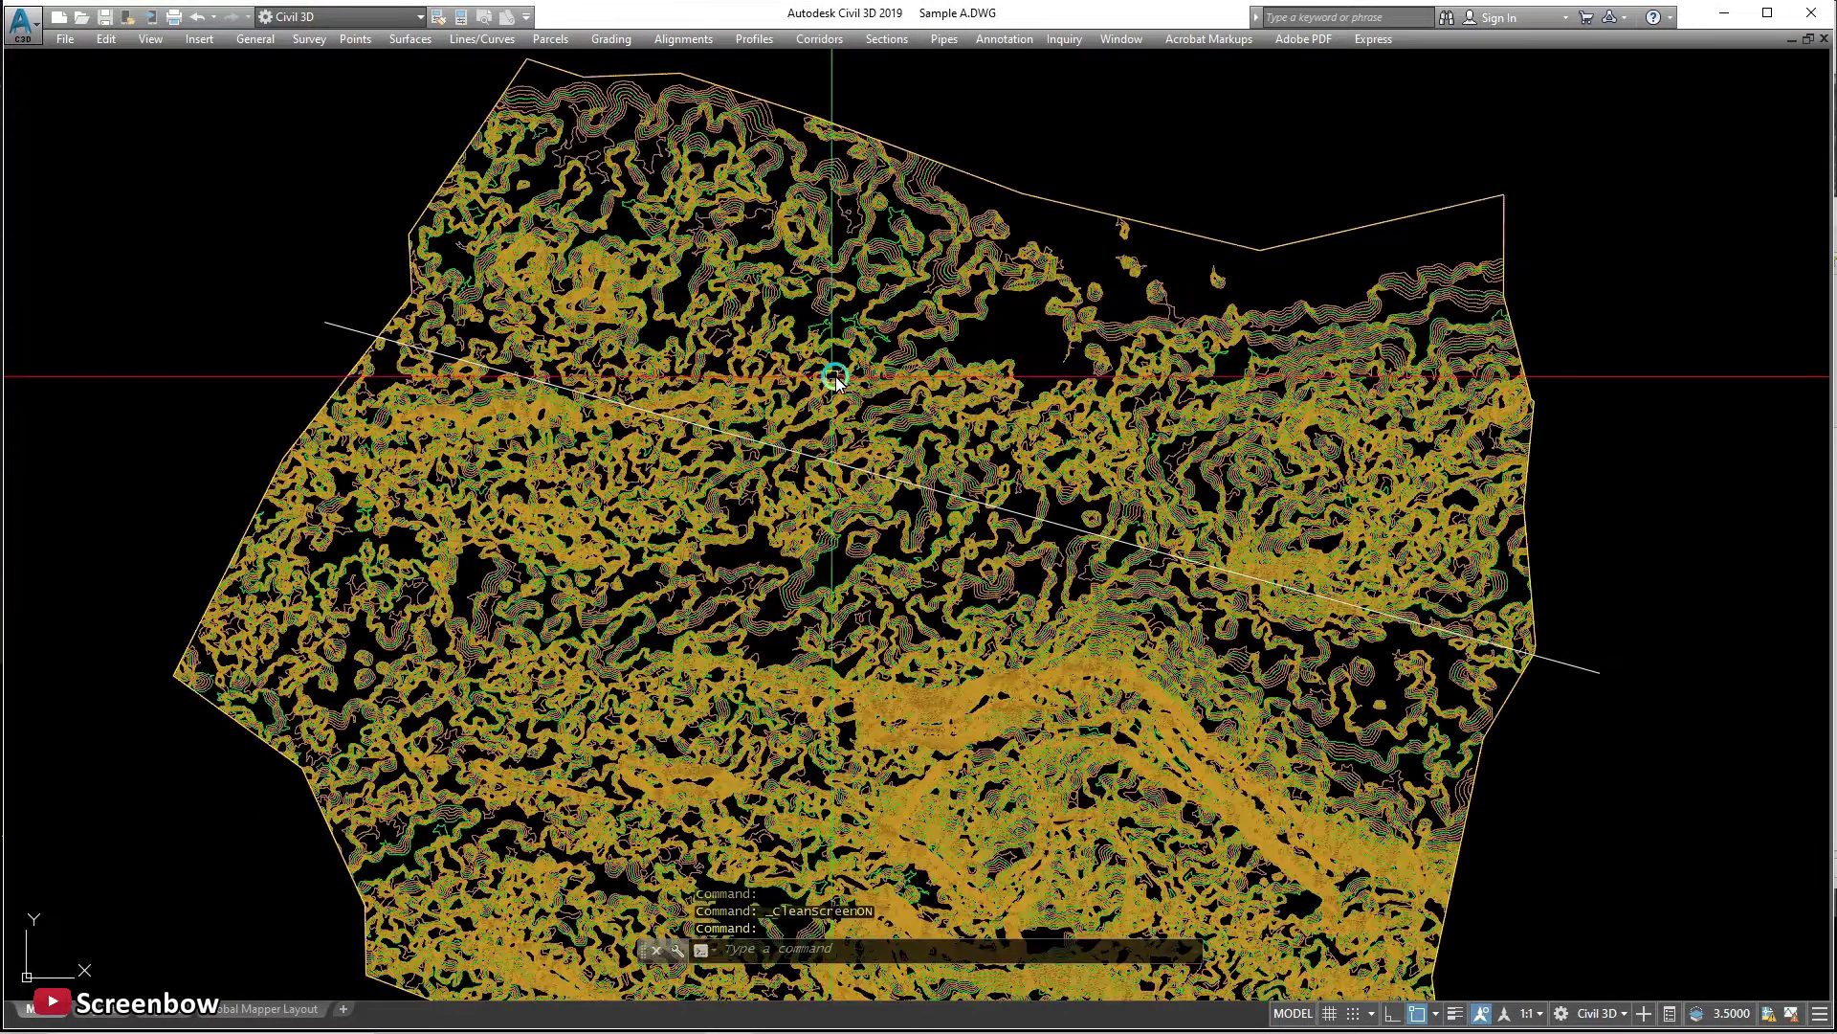
{"action": "scroll", "coordinate": [1100, 478], "scroll_direction": "down", "scroll_amount": 2}
{"action": "scroll", "coordinate": [1096, 490], "scroll_direction": "up", "scroll_amount": 2}
{"action": "scroll", "coordinate": [1097, 490], "scroll_direction": "down", "scroll_amount": 2}
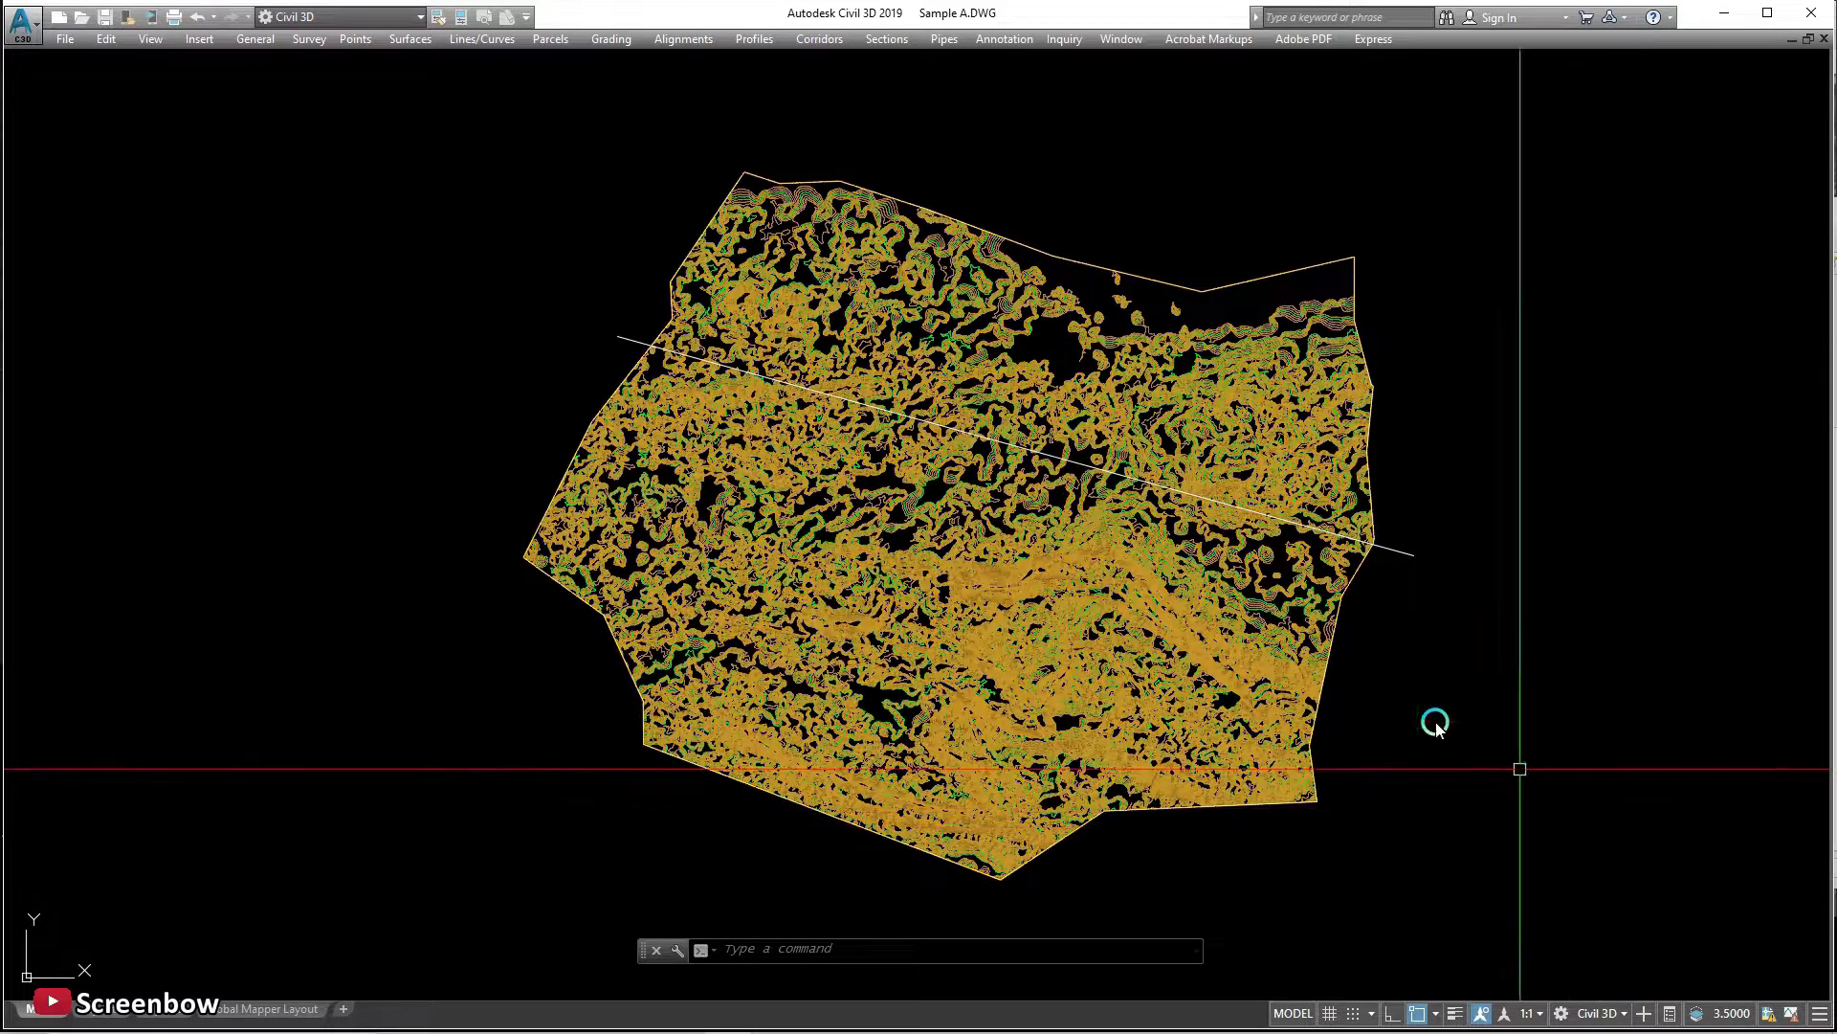
{"action": "scroll", "coordinate": [813, 483], "scroll_direction": "down", "scroll_amount": 5}
{"action": "scroll", "coordinate": [1267, 450], "scroll_direction": "up", "scroll_amount": 5}
{"action": "scroll", "coordinate": [1182, 416], "scroll_direction": "up", "scroll_amount": 6}
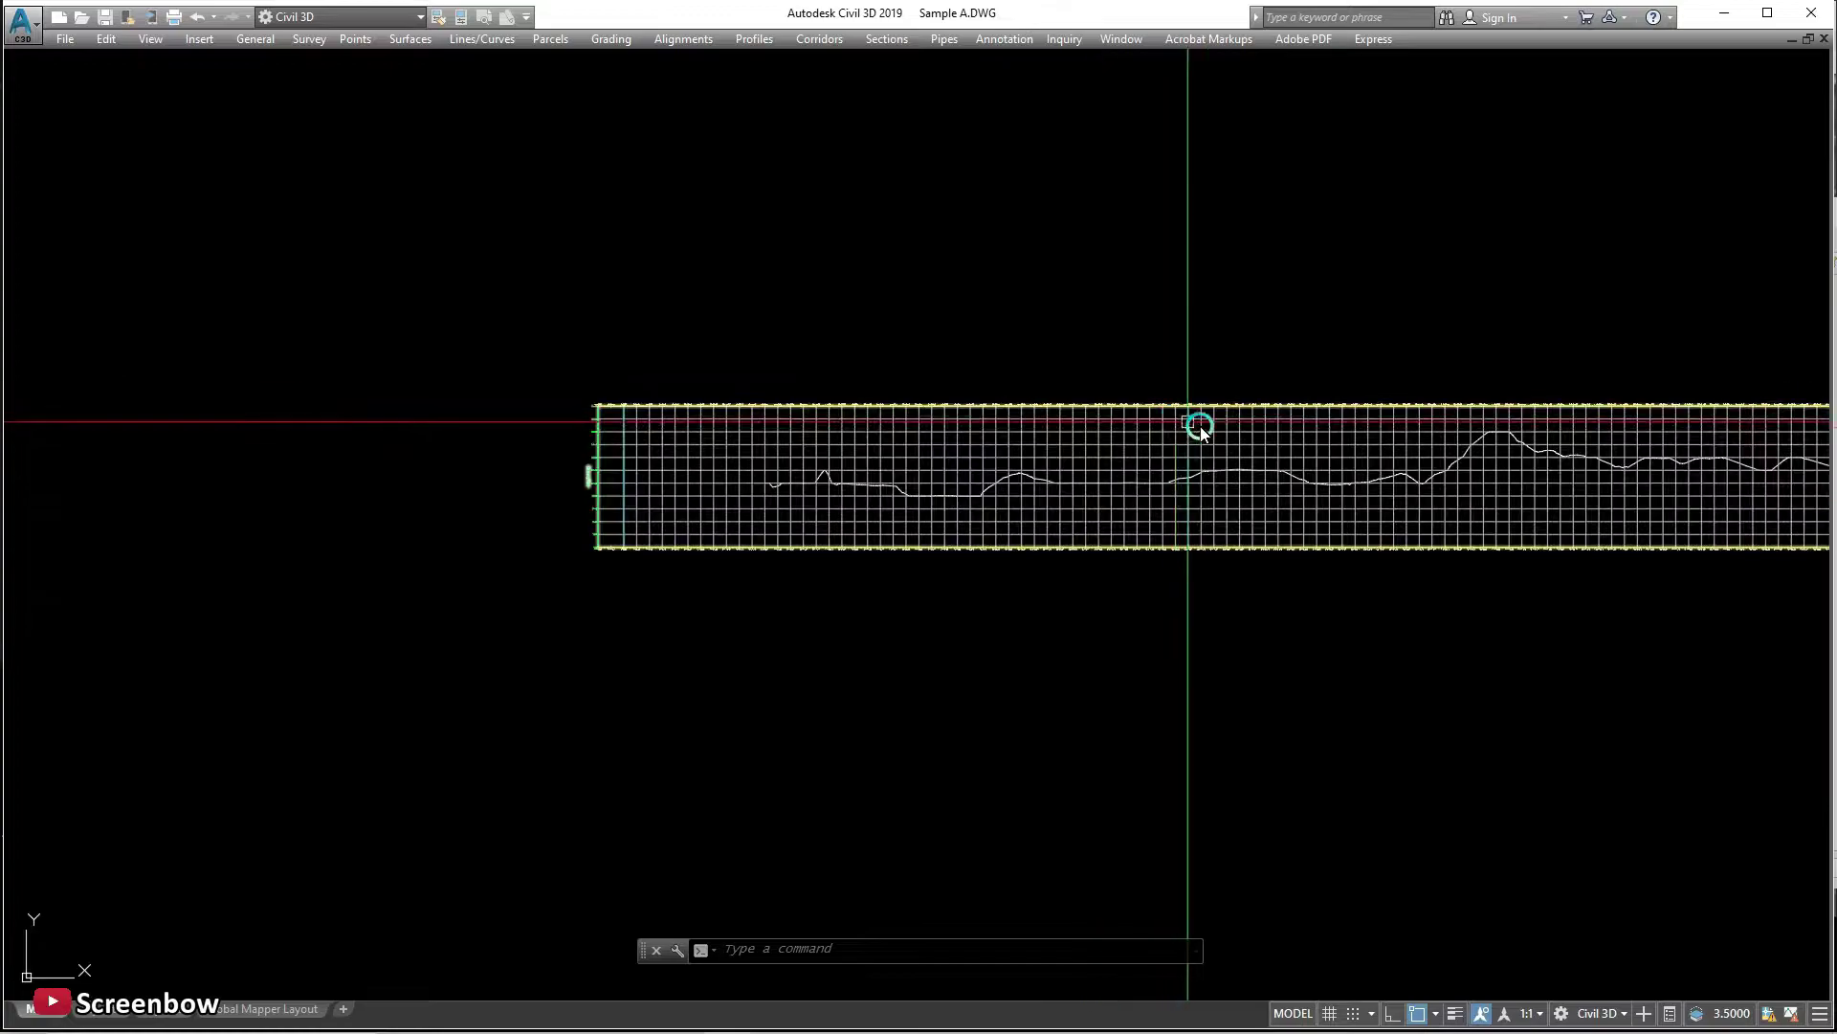
{"action": "scroll", "coordinate": [1275, 451], "scroll_direction": "down", "scroll_amount": 2}
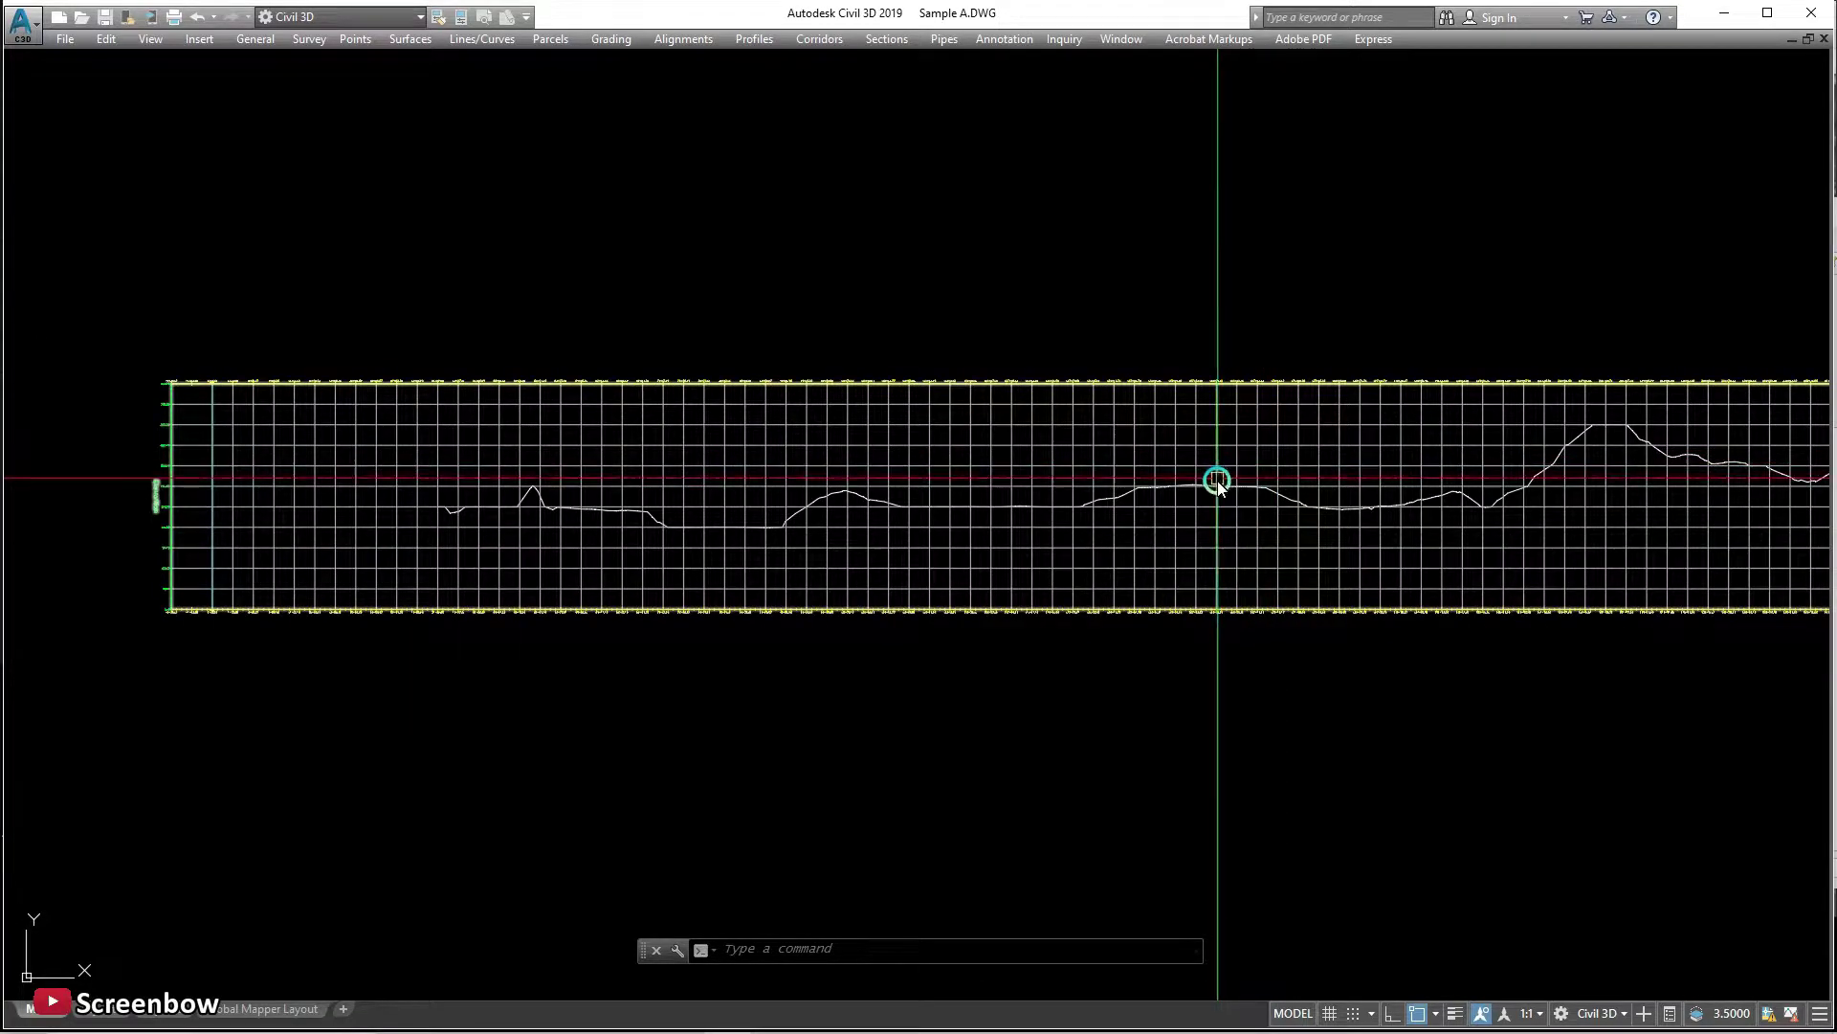
{"action": "scroll", "coordinate": [609, 512], "scroll_direction": "up", "scroll_amount": 2}
{"action": "scroll", "coordinate": [575, 512], "scroll_direction": "down", "scroll_amount": 6}
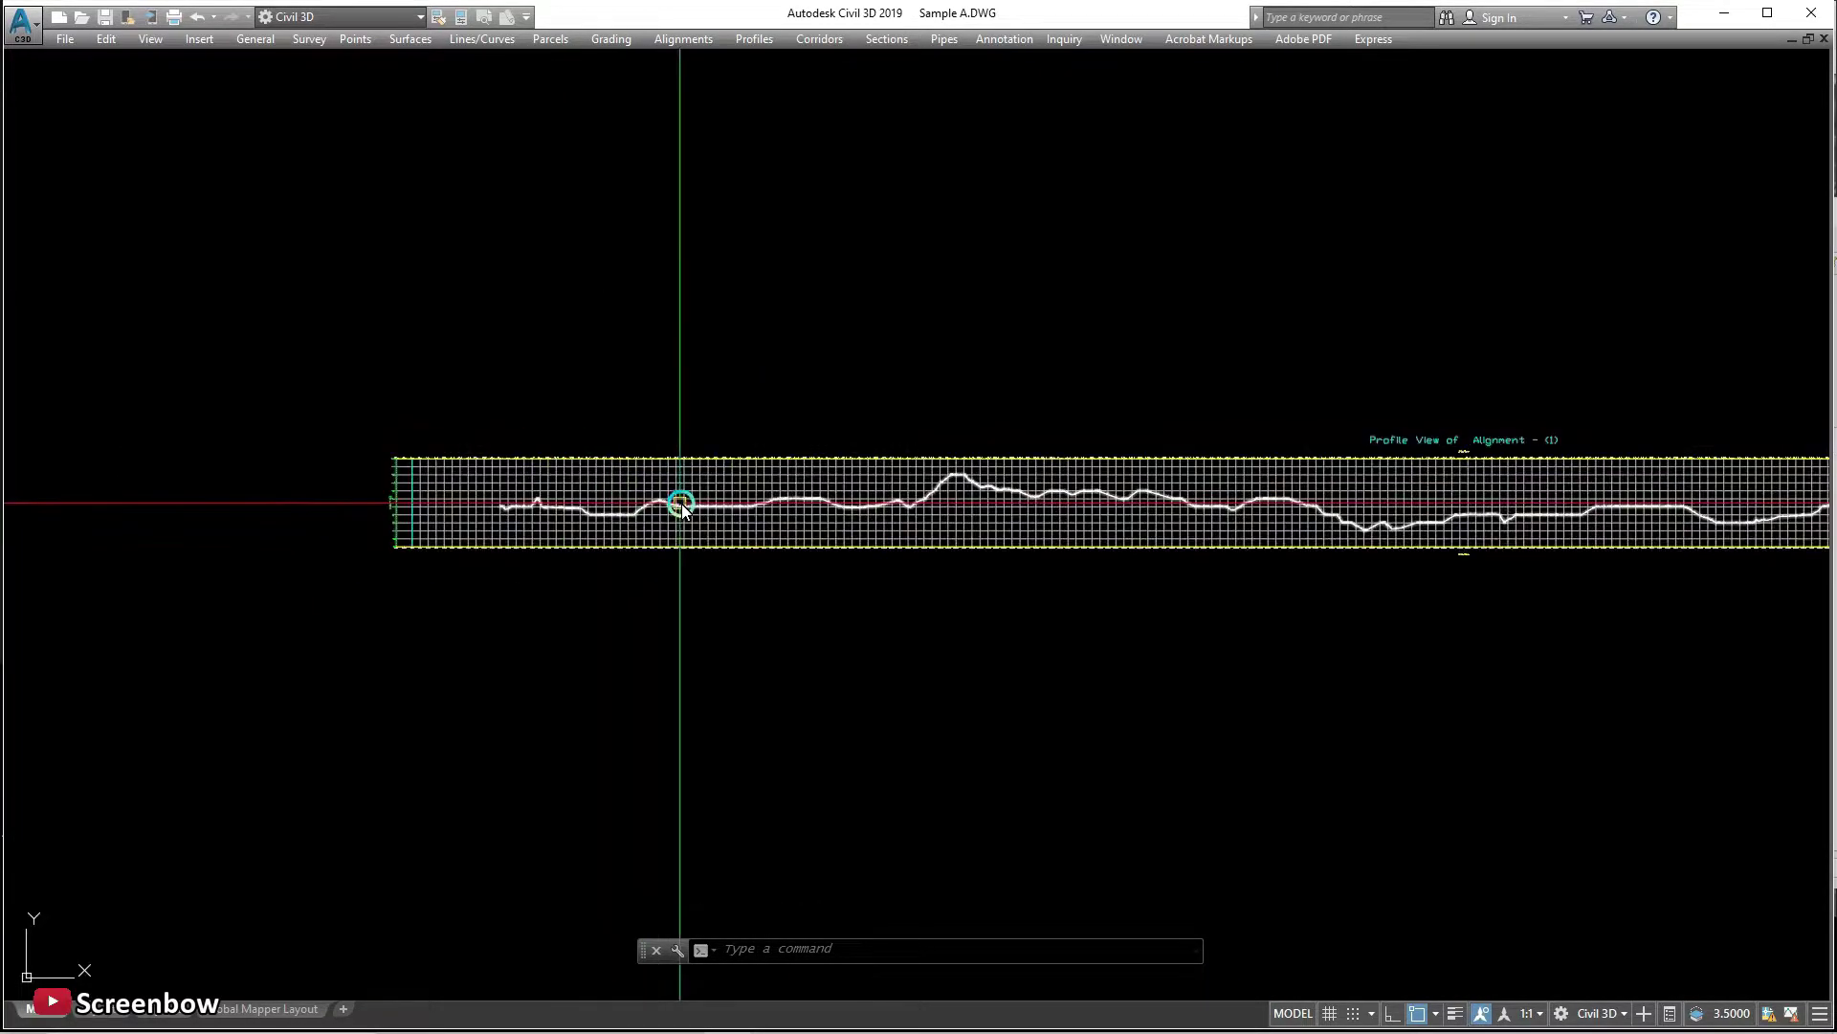
{"action": "scroll", "coordinate": [869, 507], "scroll_direction": "up", "scroll_amount": 2}
{"action": "scroll", "coordinate": [832, 494], "scroll_direction": "up", "scroll_amount": 8}
{"action": "scroll", "coordinate": [963, 496], "scroll_direction": "down", "scroll_amount": 5}
{"action": "scroll", "coordinate": [1046, 490], "scroll_direction": "down", "scroll_amount": 7}
{"action": "middle_click_drag", "start_coordinate": [857, 587], "coordinate": [1105, 547]}
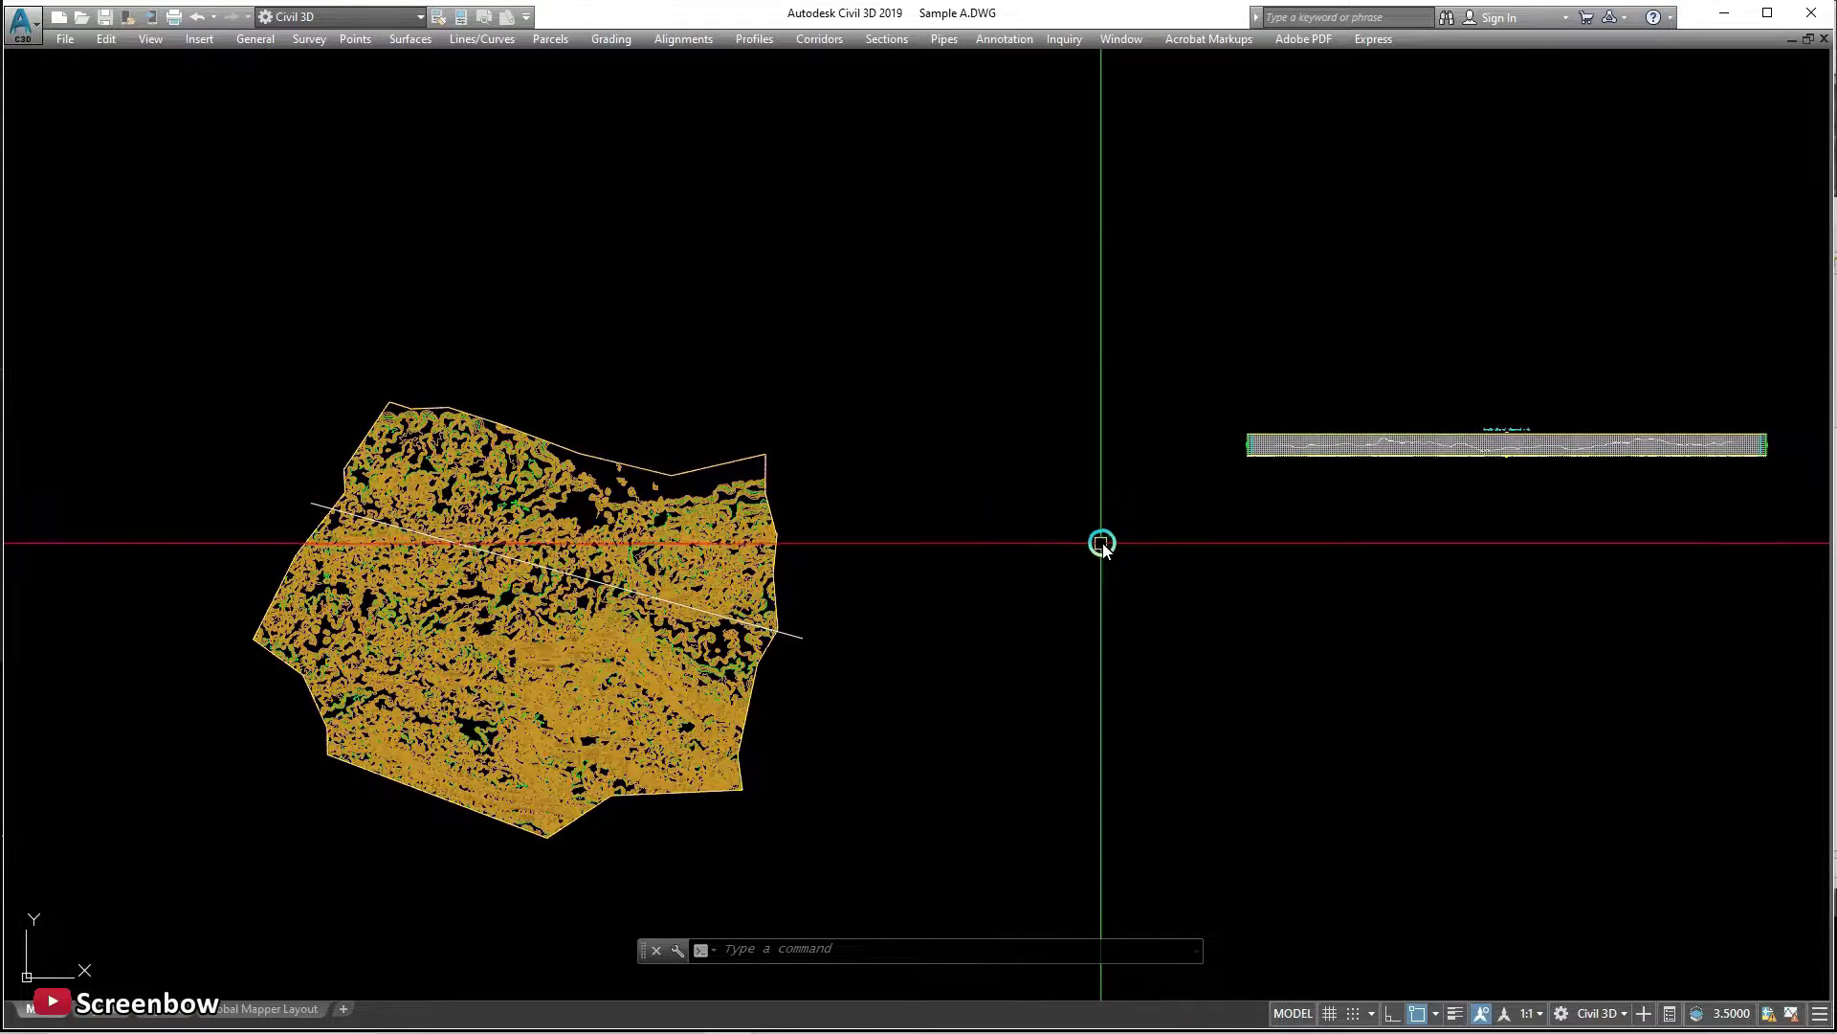
{"action": "middle_click_drag", "start_coordinate": [590, 590], "coordinate": [1006, 509]}
{"action": "scroll", "coordinate": [955, 546], "scroll_direction": "up", "scroll_amount": 2}
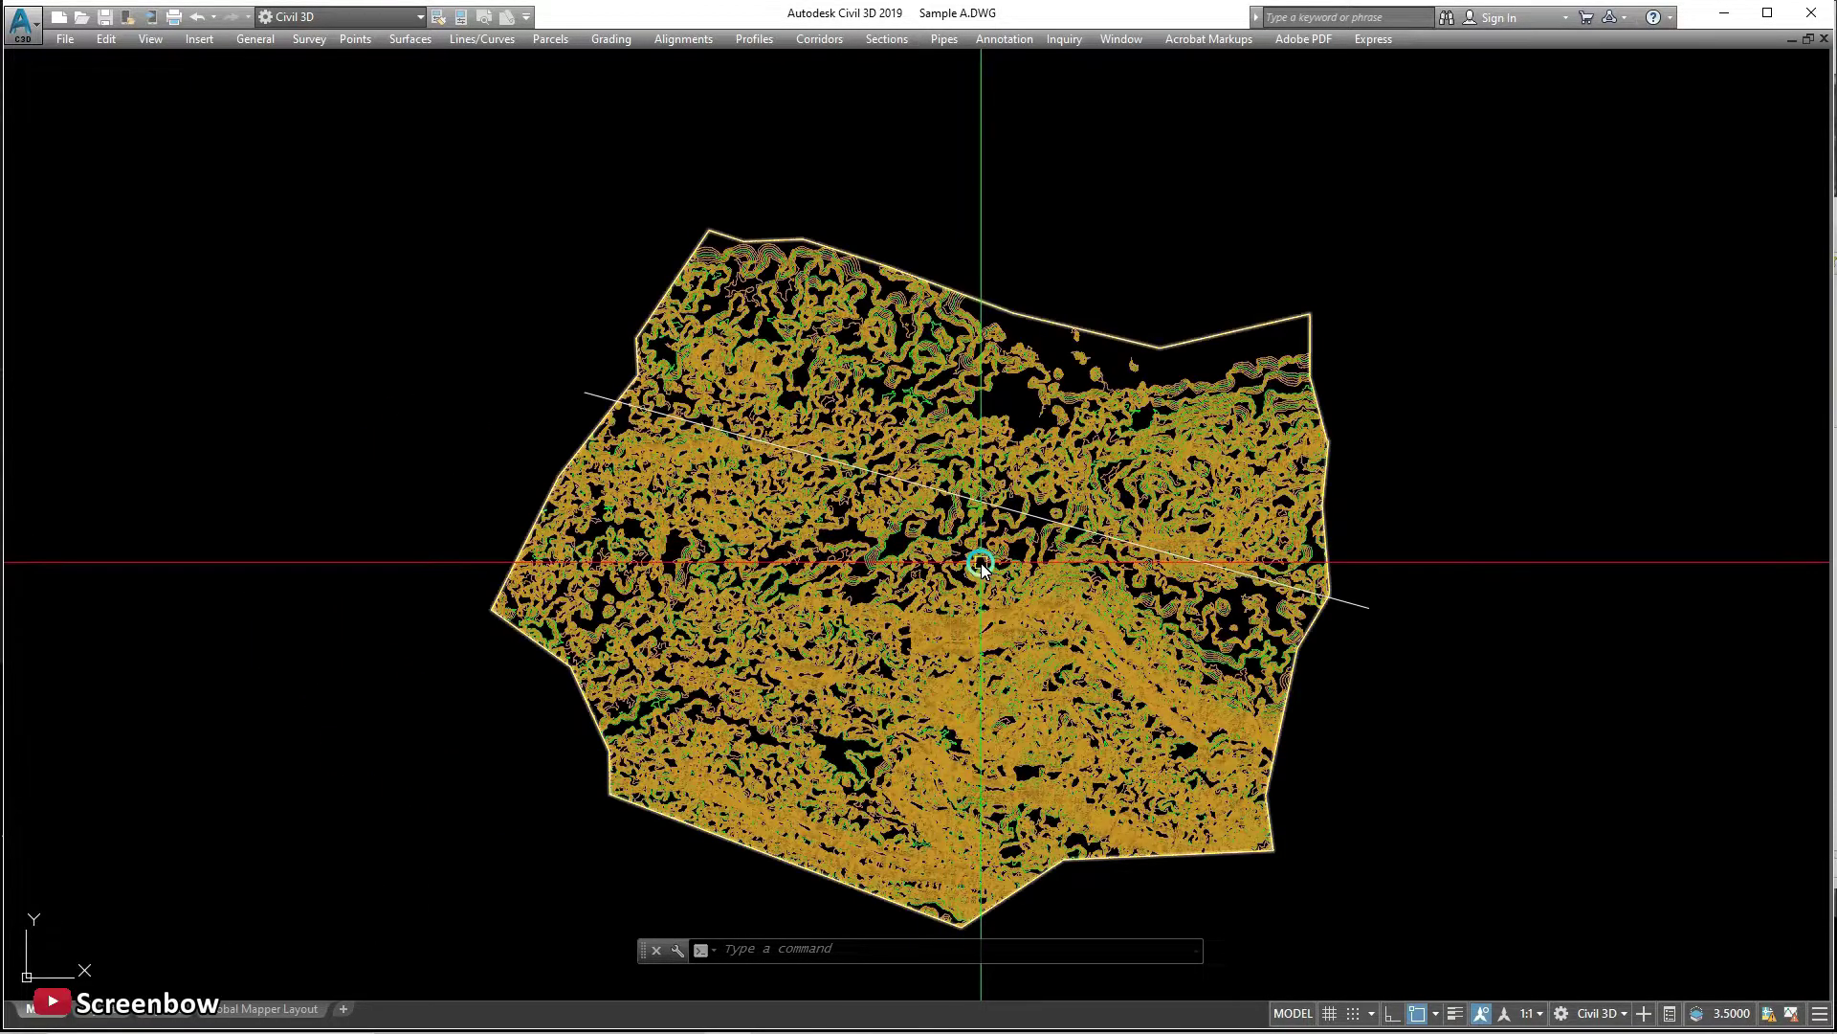
{"action": "scroll", "coordinate": [906, 554], "scroll_direction": "down", "scroll_amount": 4}
{"action": "scroll", "coordinate": [854, 553], "scroll_direction": "up", "scroll_amount": 4}
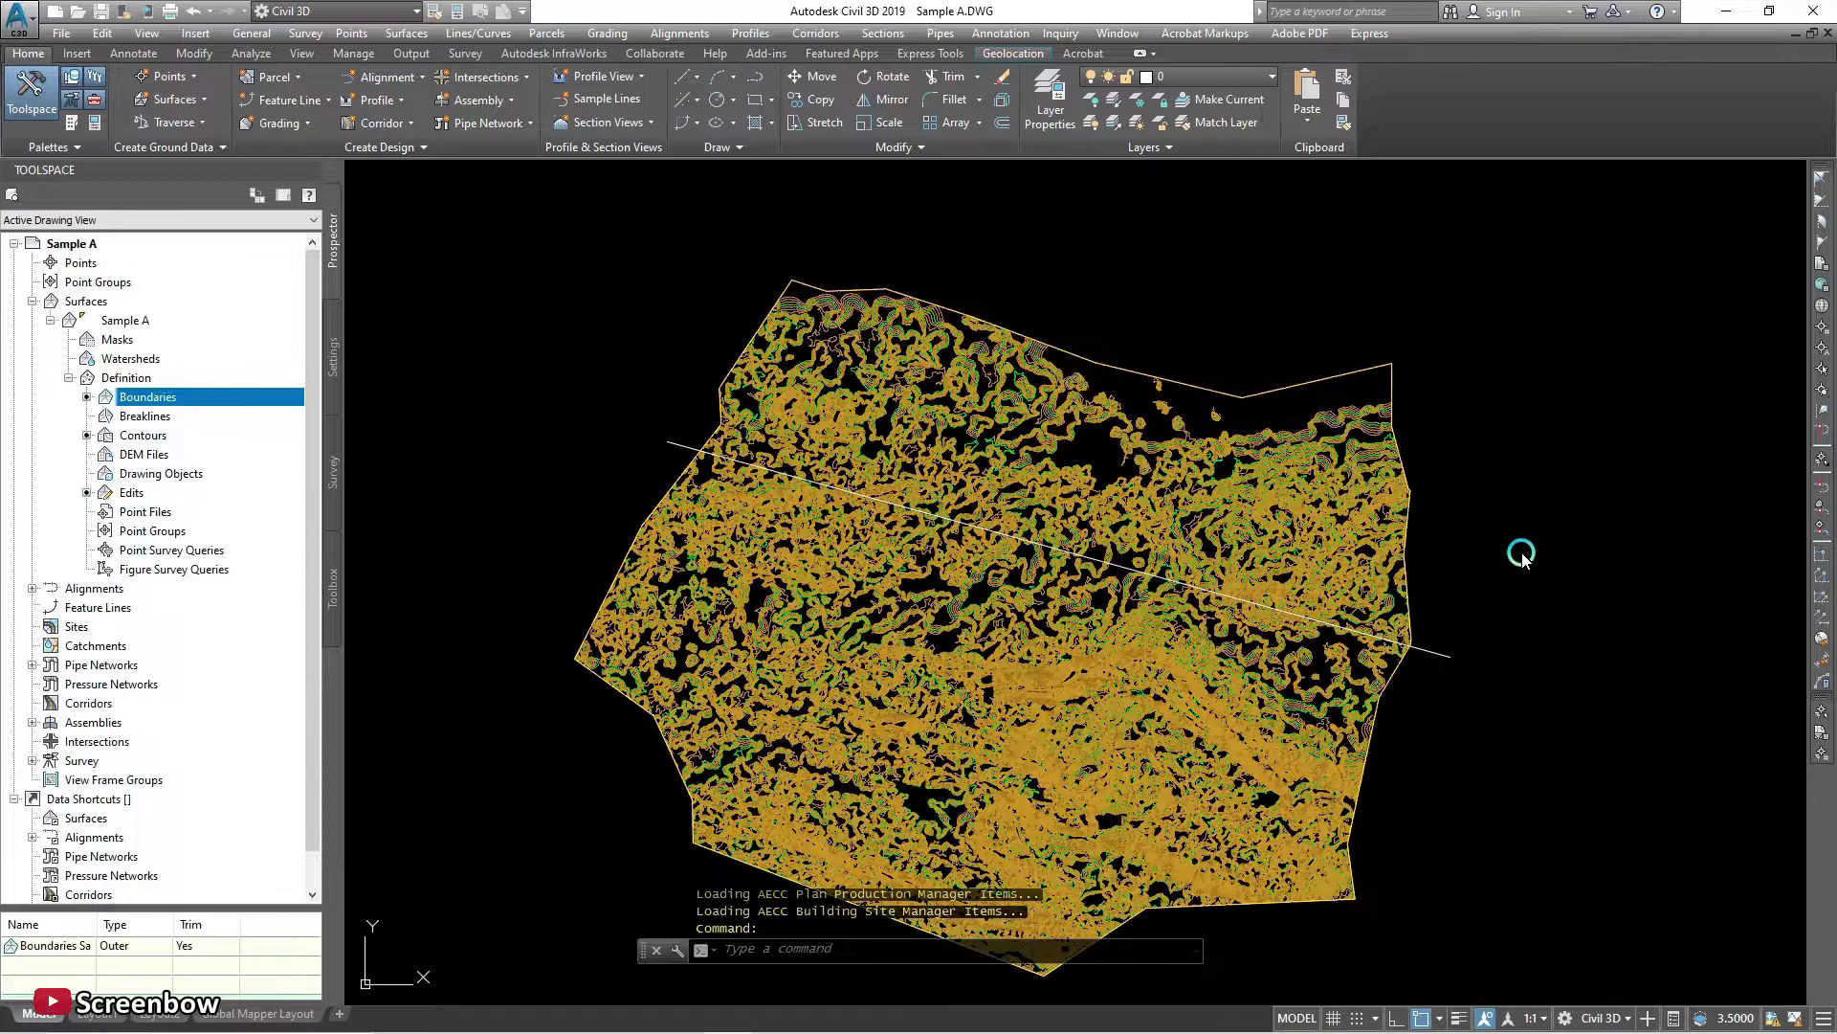
Pan and zoom in on Sample A's contour lines around the drawn line.
{"action": "left_click", "coordinate": [1523, 554]}
{"action": "middle_click_drag", "start_coordinate": [1484, 689], "coordinate": [1396, 623]}
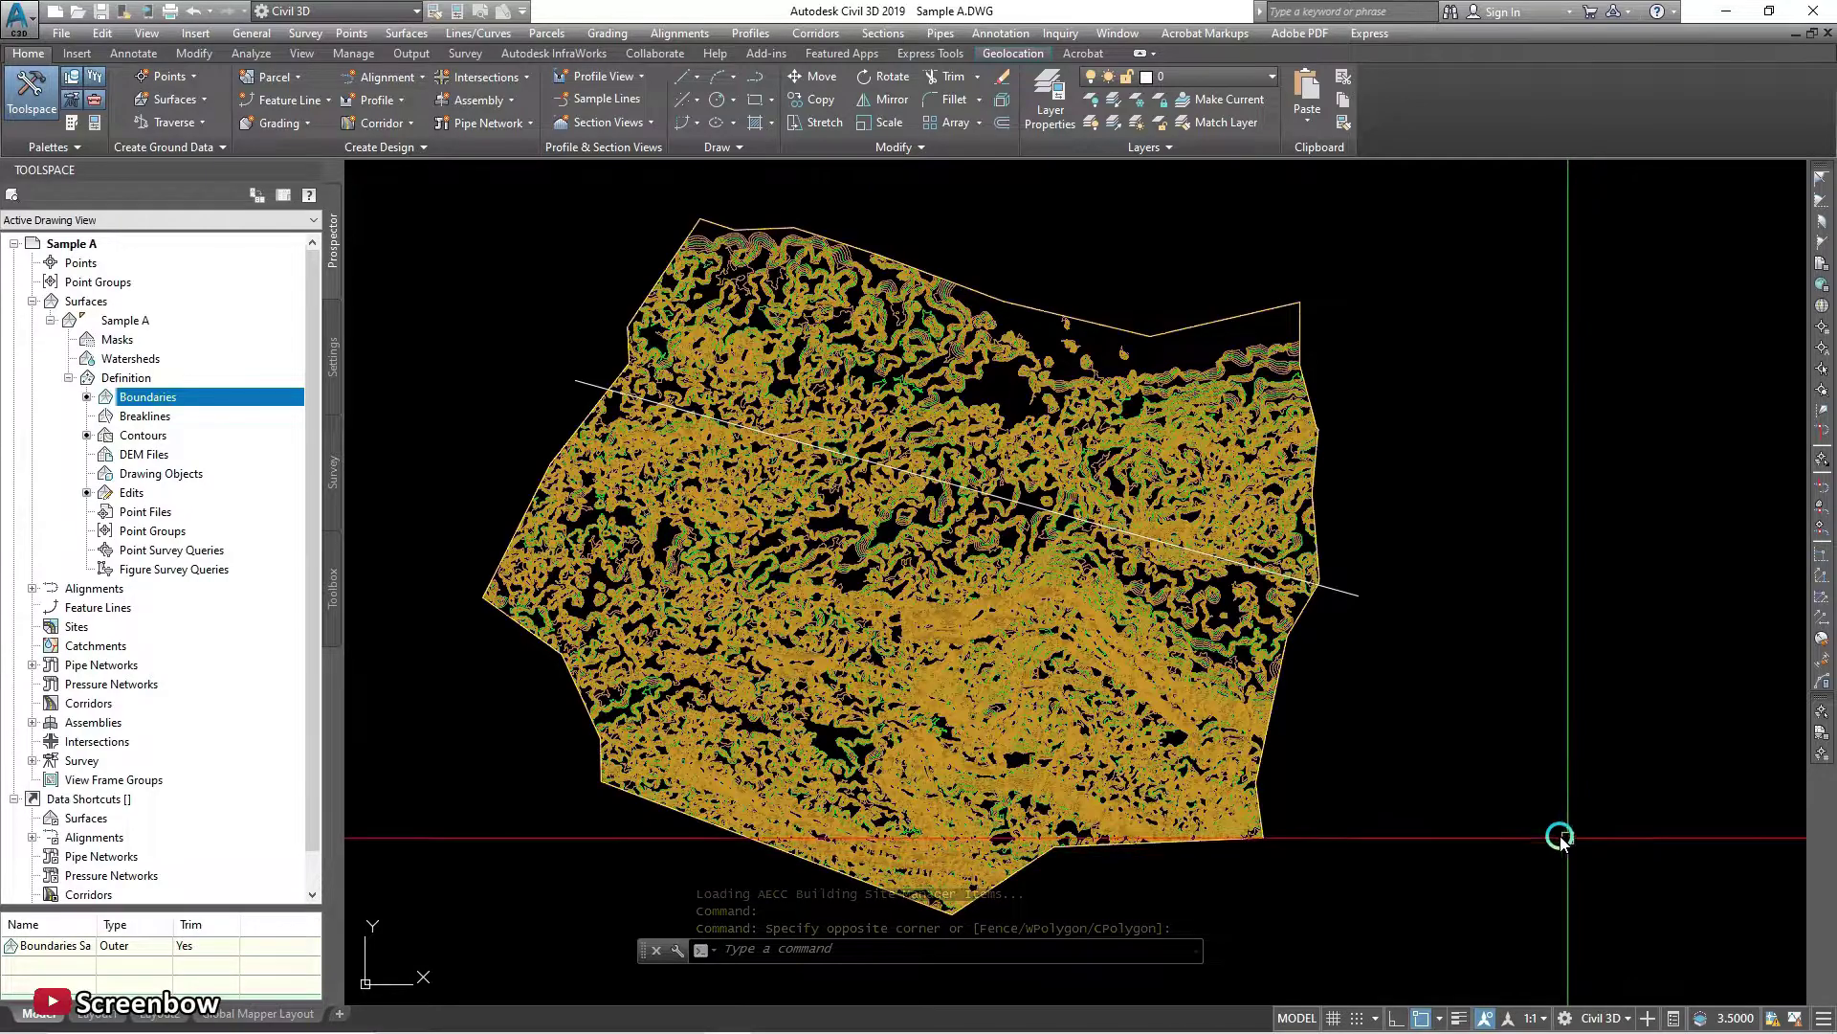
{"action": "scroll", "coordinate": [804, 403], "scroll_direction": "up", "scroll_amount": 8}
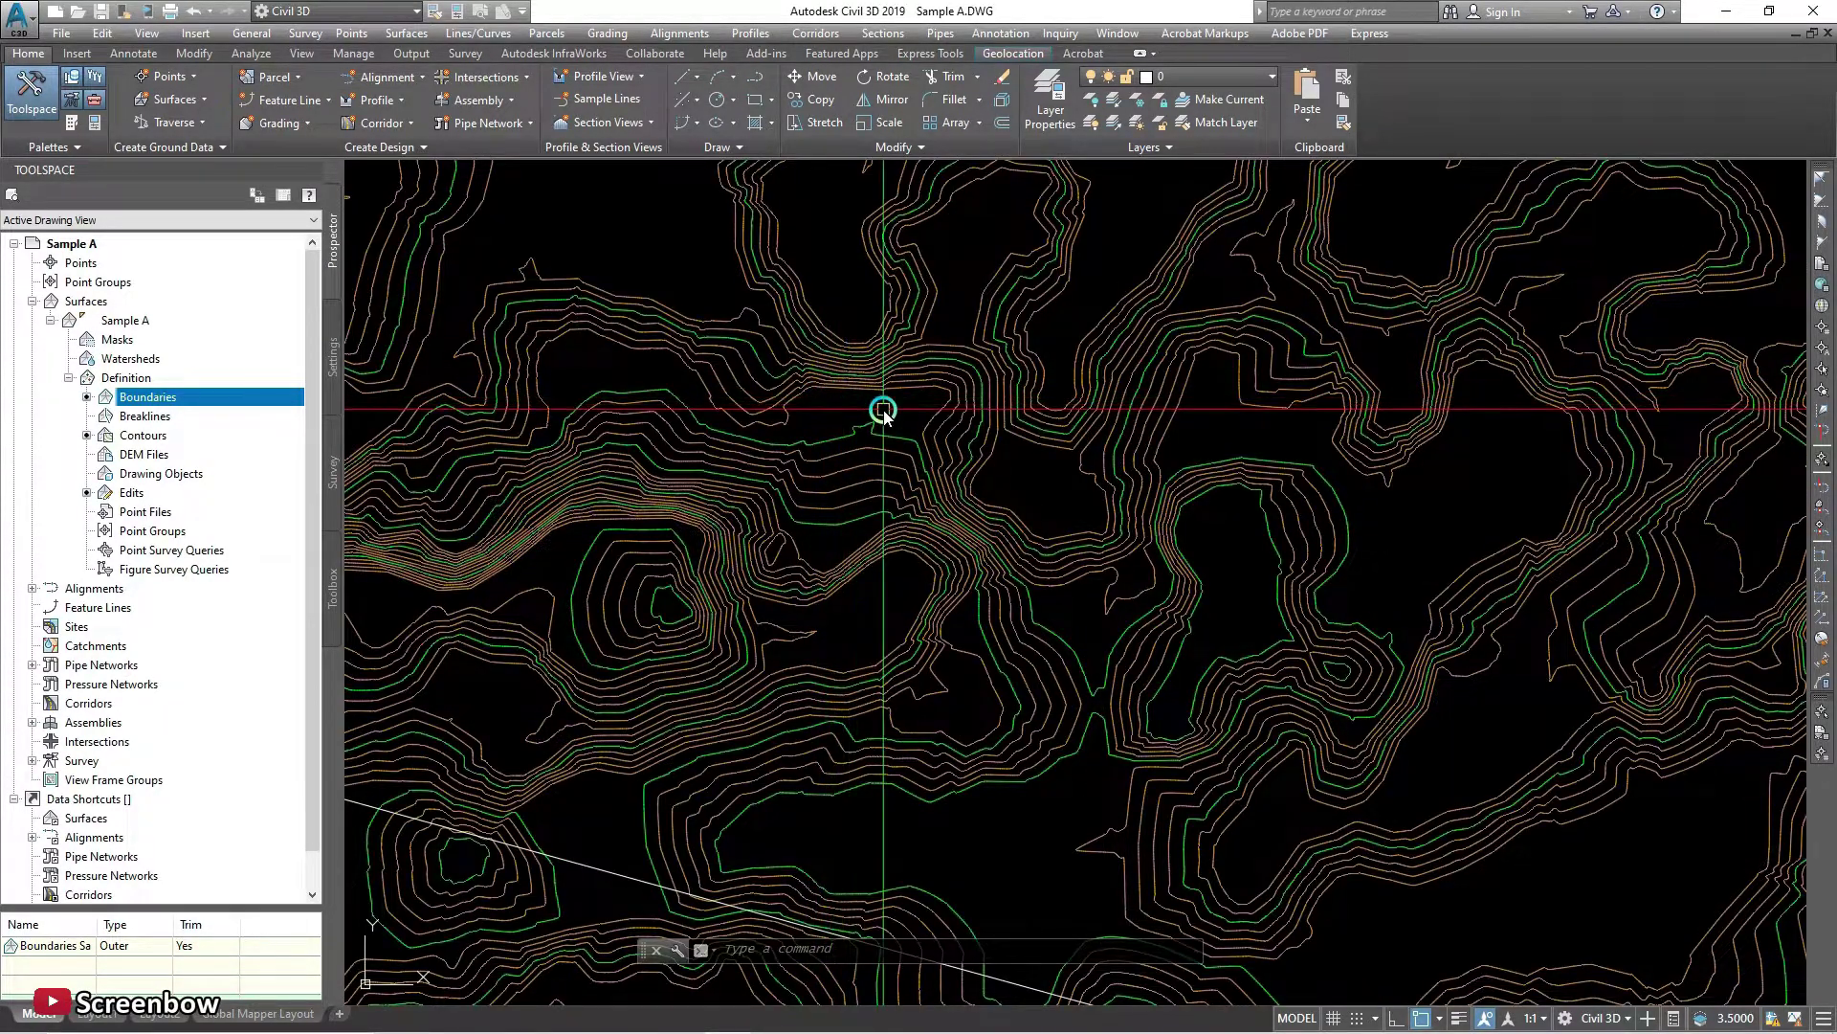
{"action": "scroll", "coordinate": [884, 410], "scroll_direction": "down", "scroll_amount": 3}
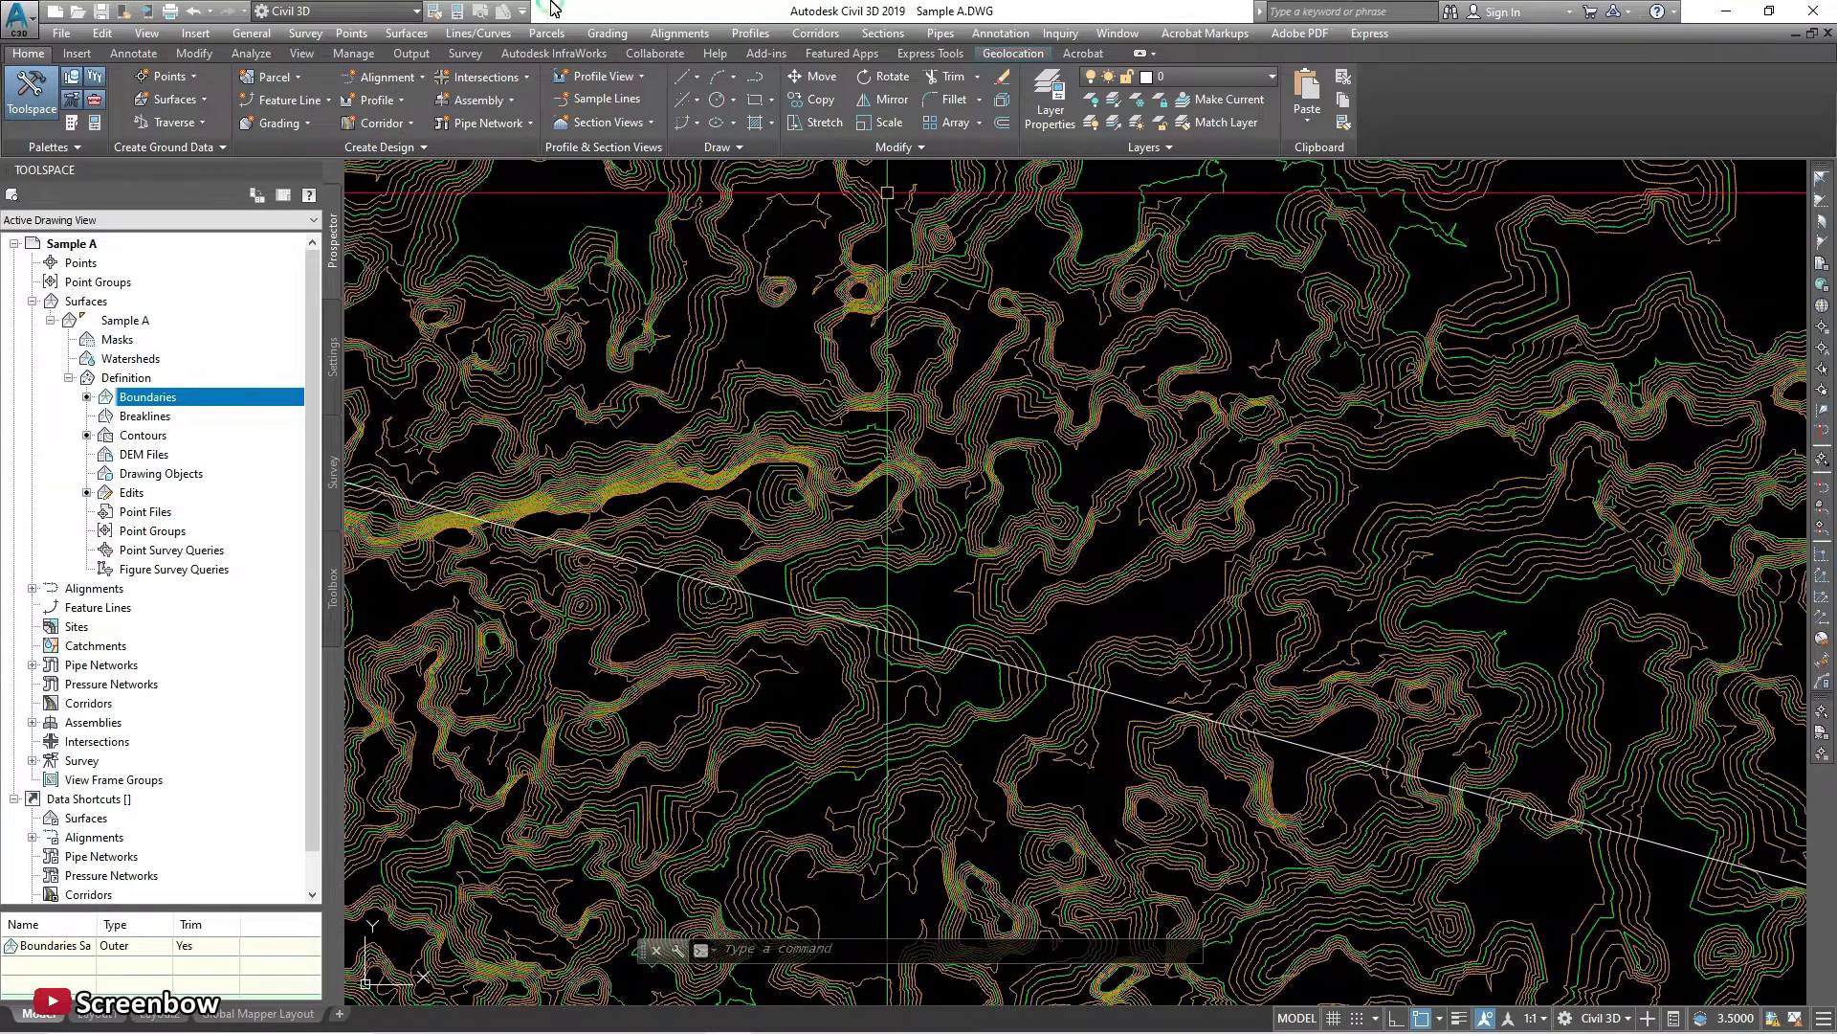
Start the Surface Contour - Multiple labelling tool from the Annotate ribbon.
{"action": "left_click", "coordinate": [133, 53]}
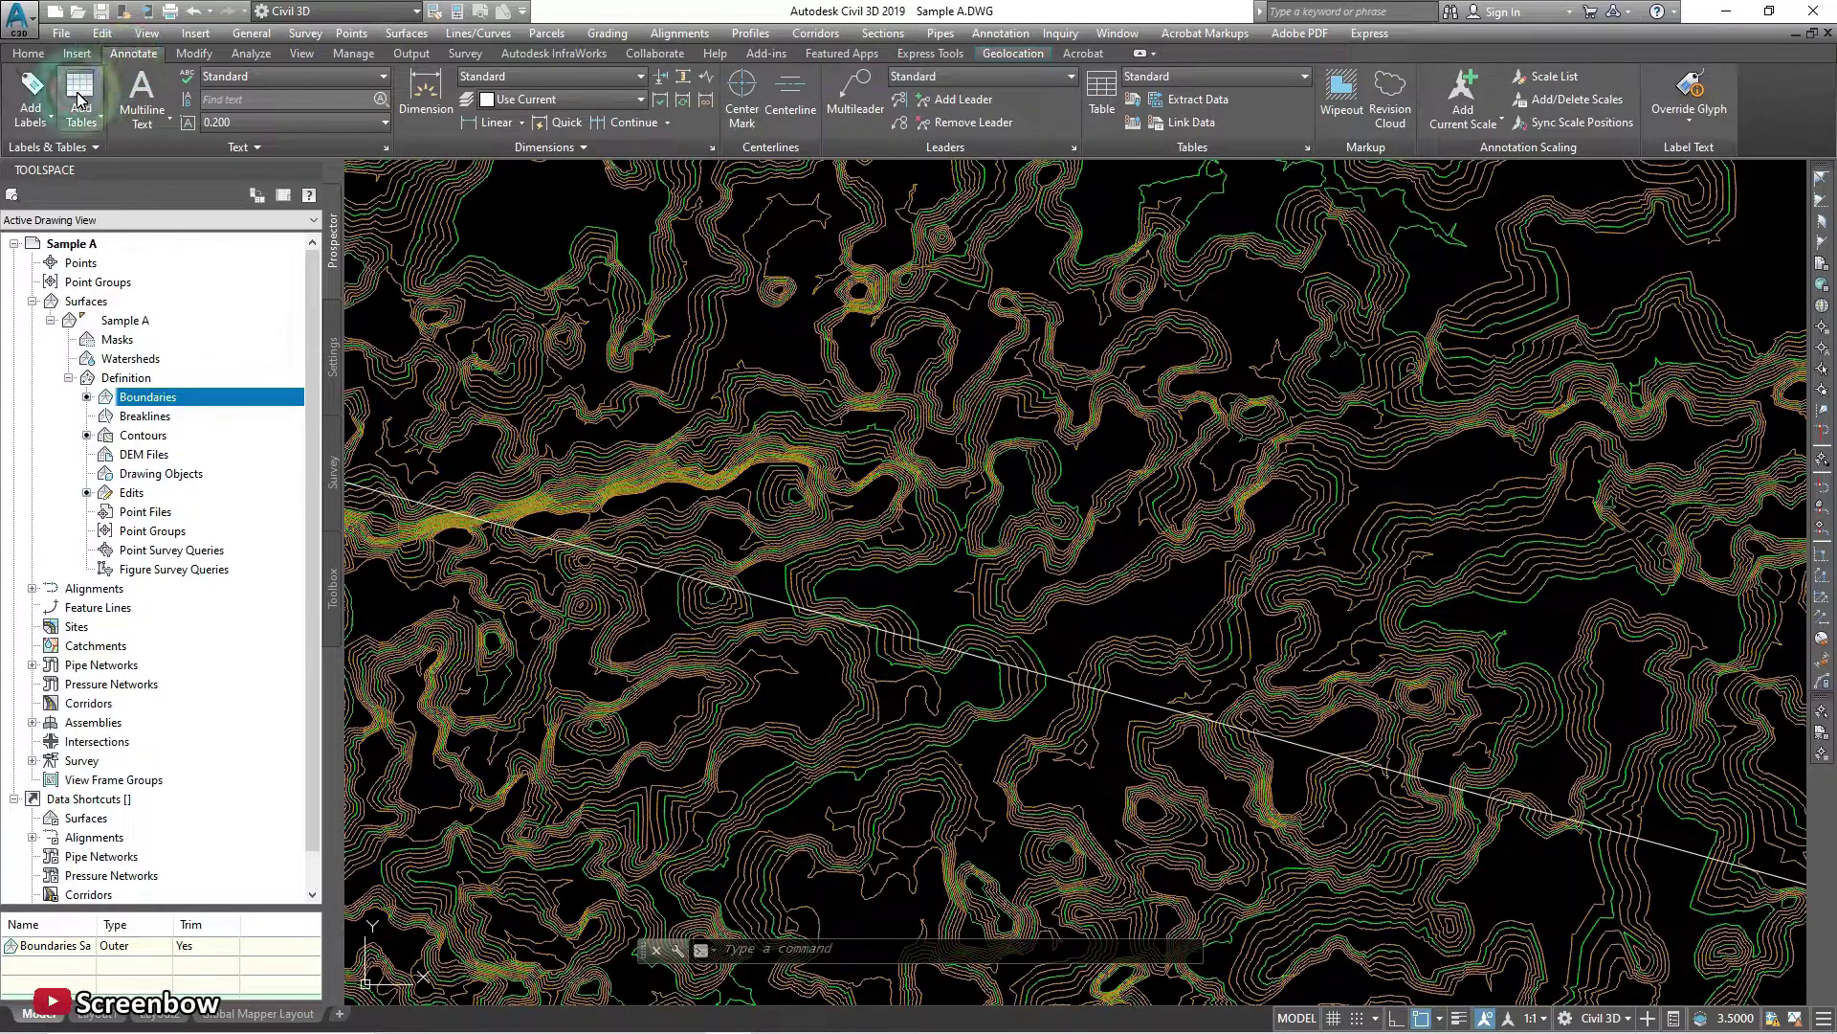
{"action": "left_click", "coordinate": [53, 116]}
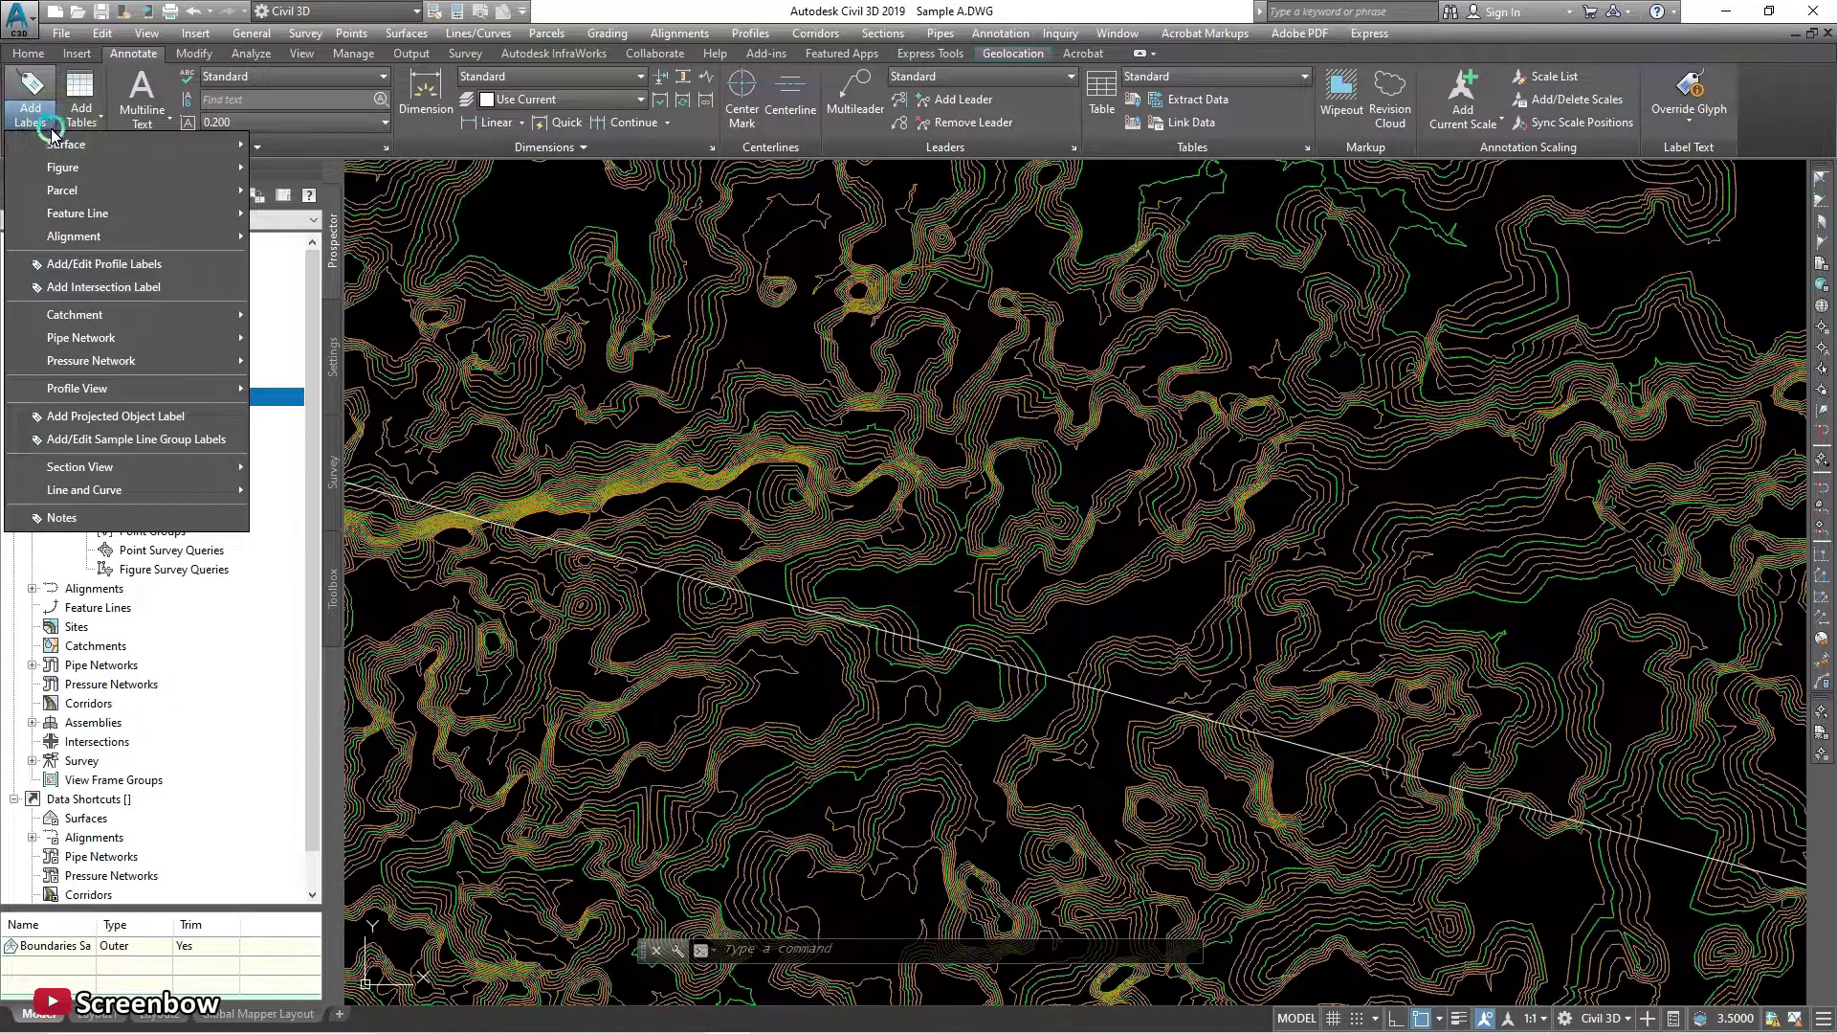
{"action": "left_click", "coordinate": [180, 144]}
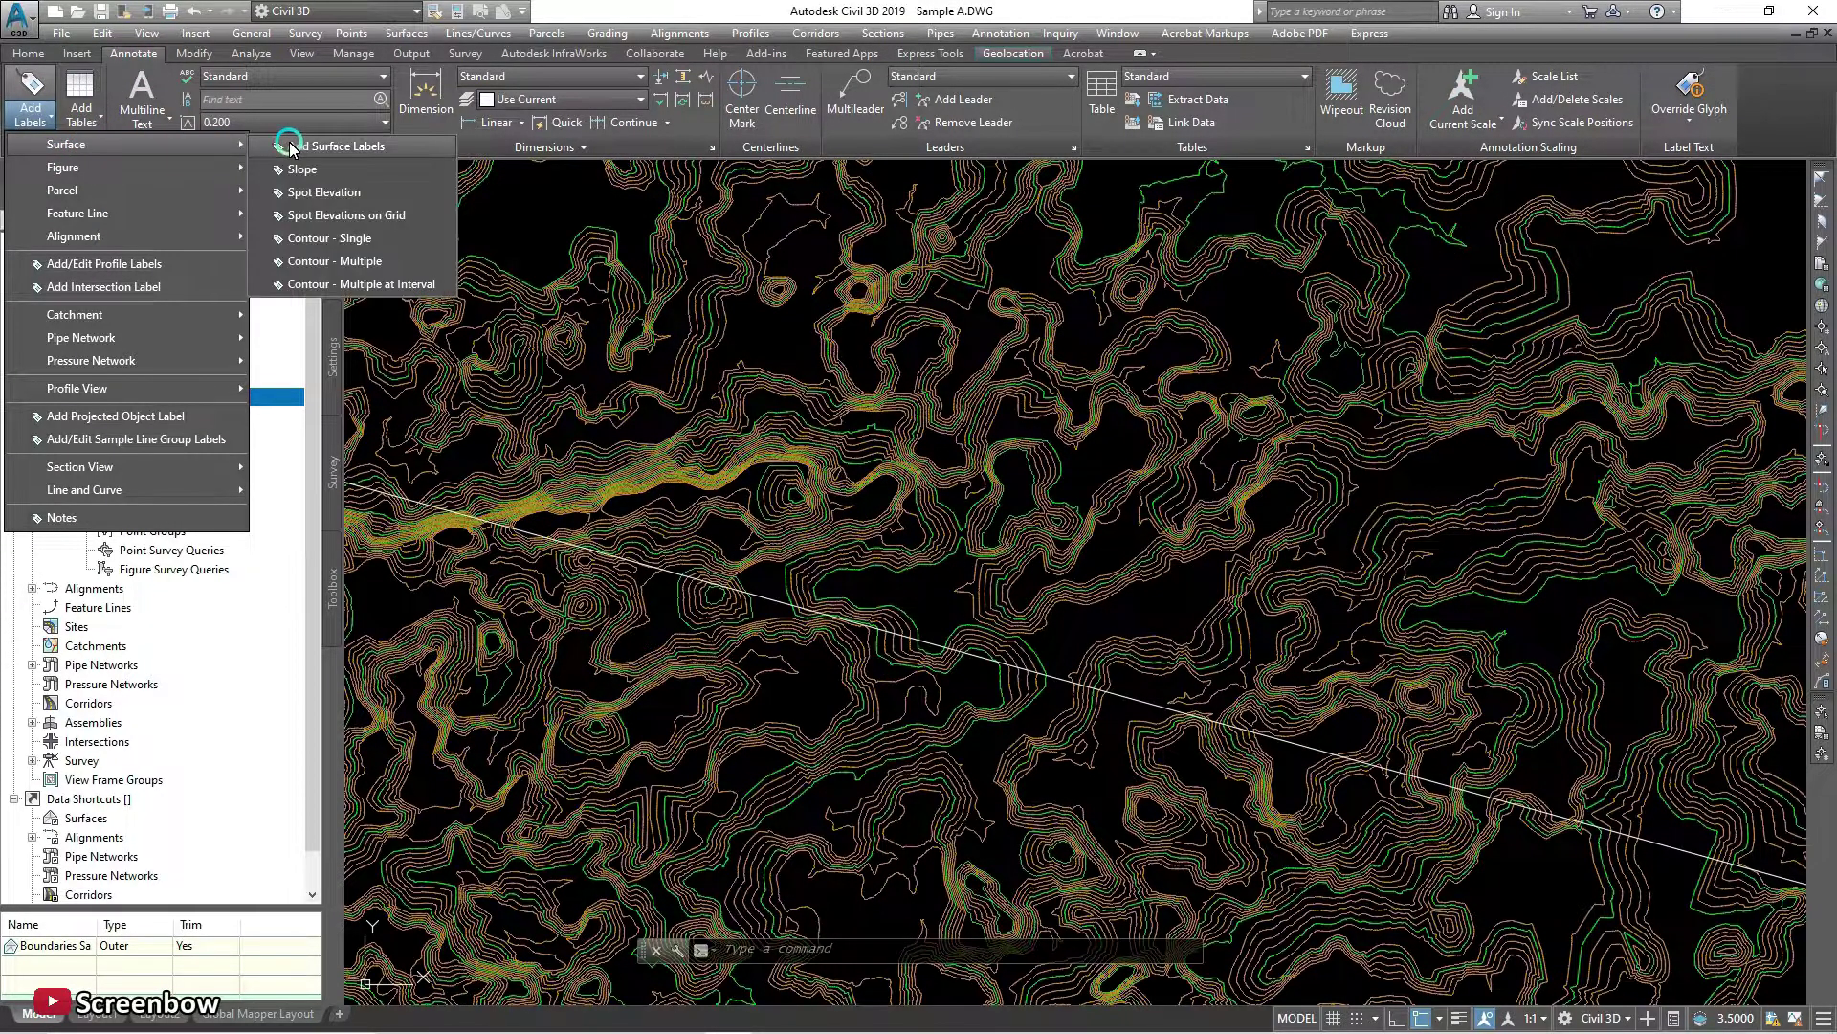
{"action": "left_click", "coordinate": [371, 260]}
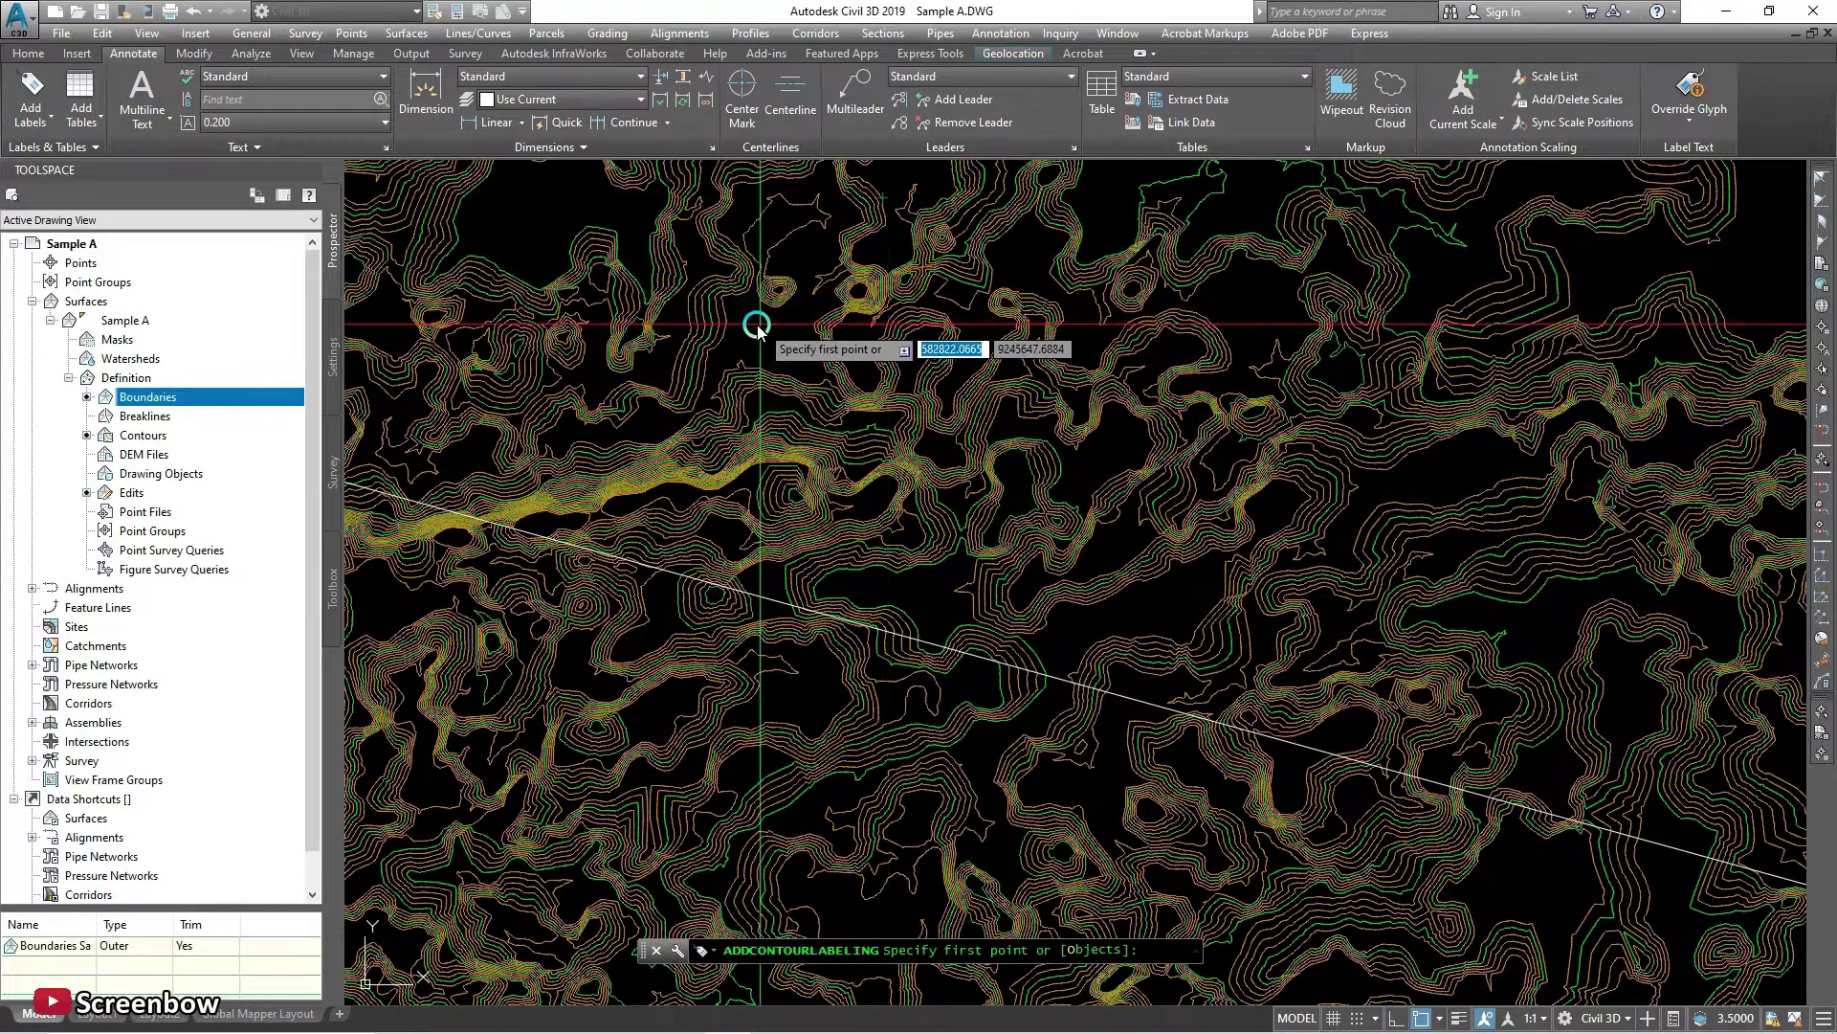
{"action": "scroll", "coordinate": [775, 325], "scroll_direction": "down", "scroll_amount": 3}
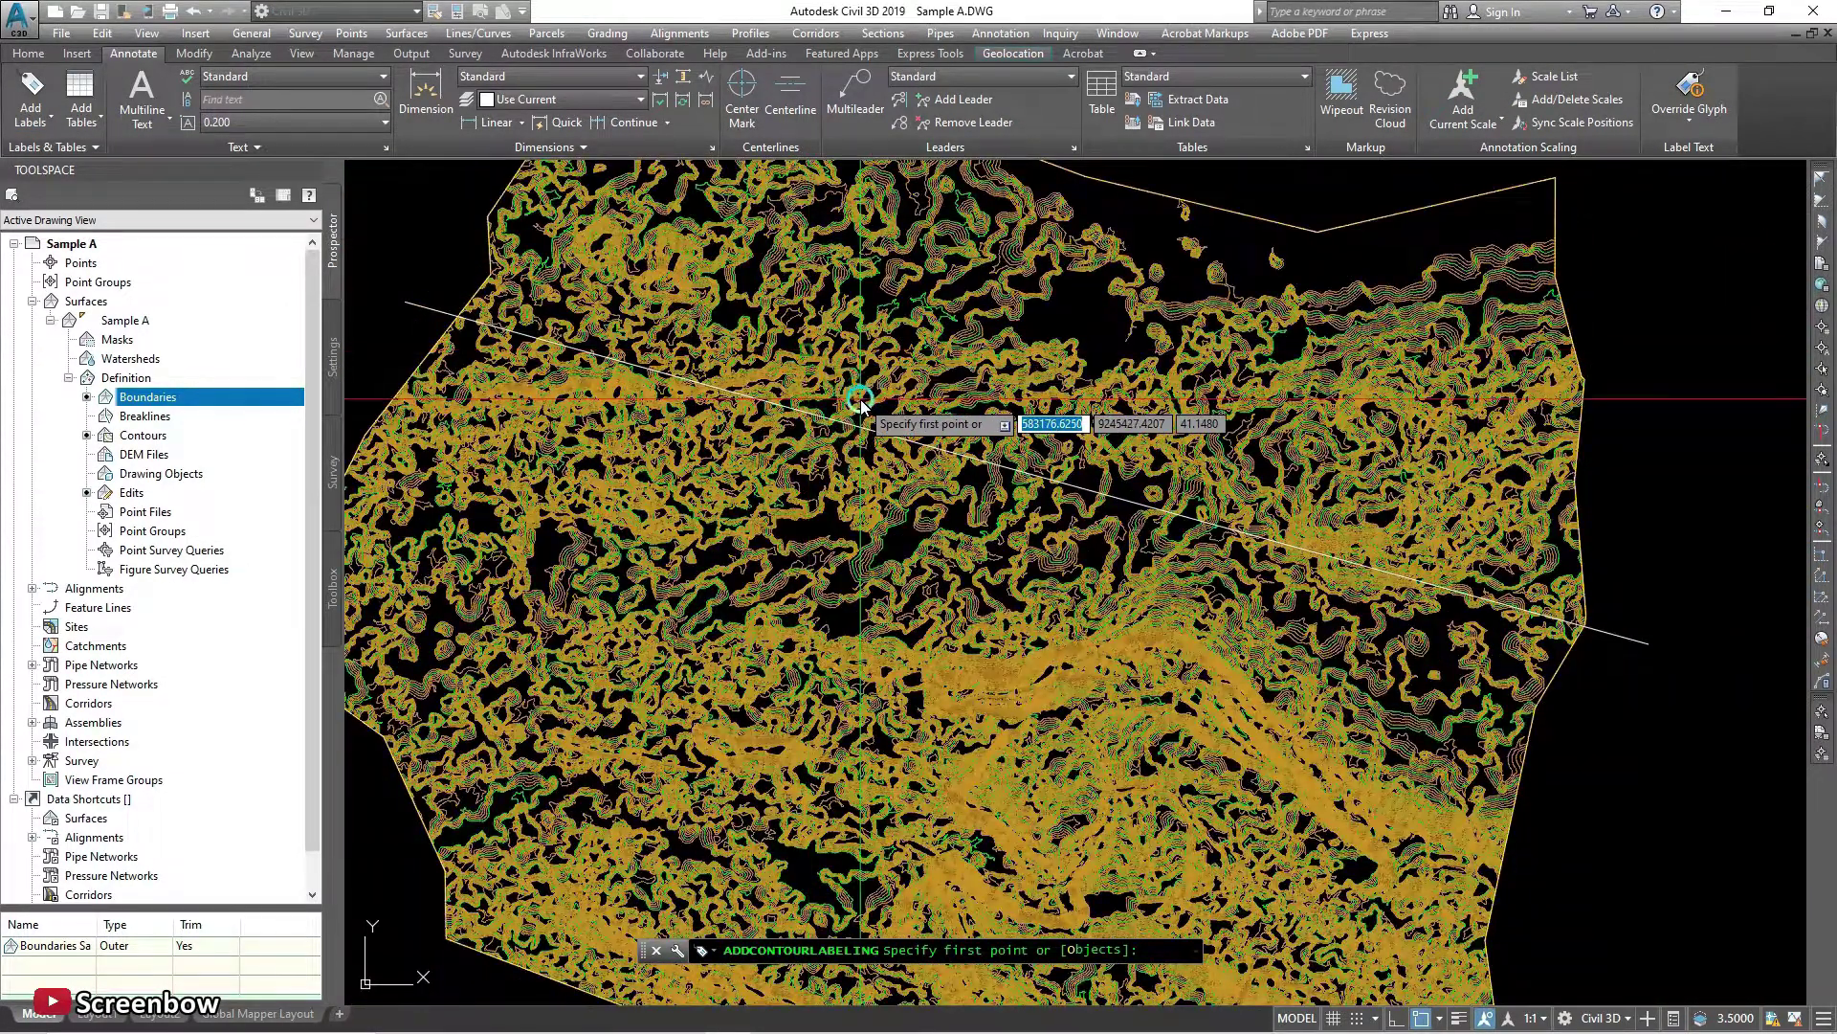
{"action": "scroll", "coordinate": [854, 397], "scroll_direction": "up", "scroll_amount": 2}
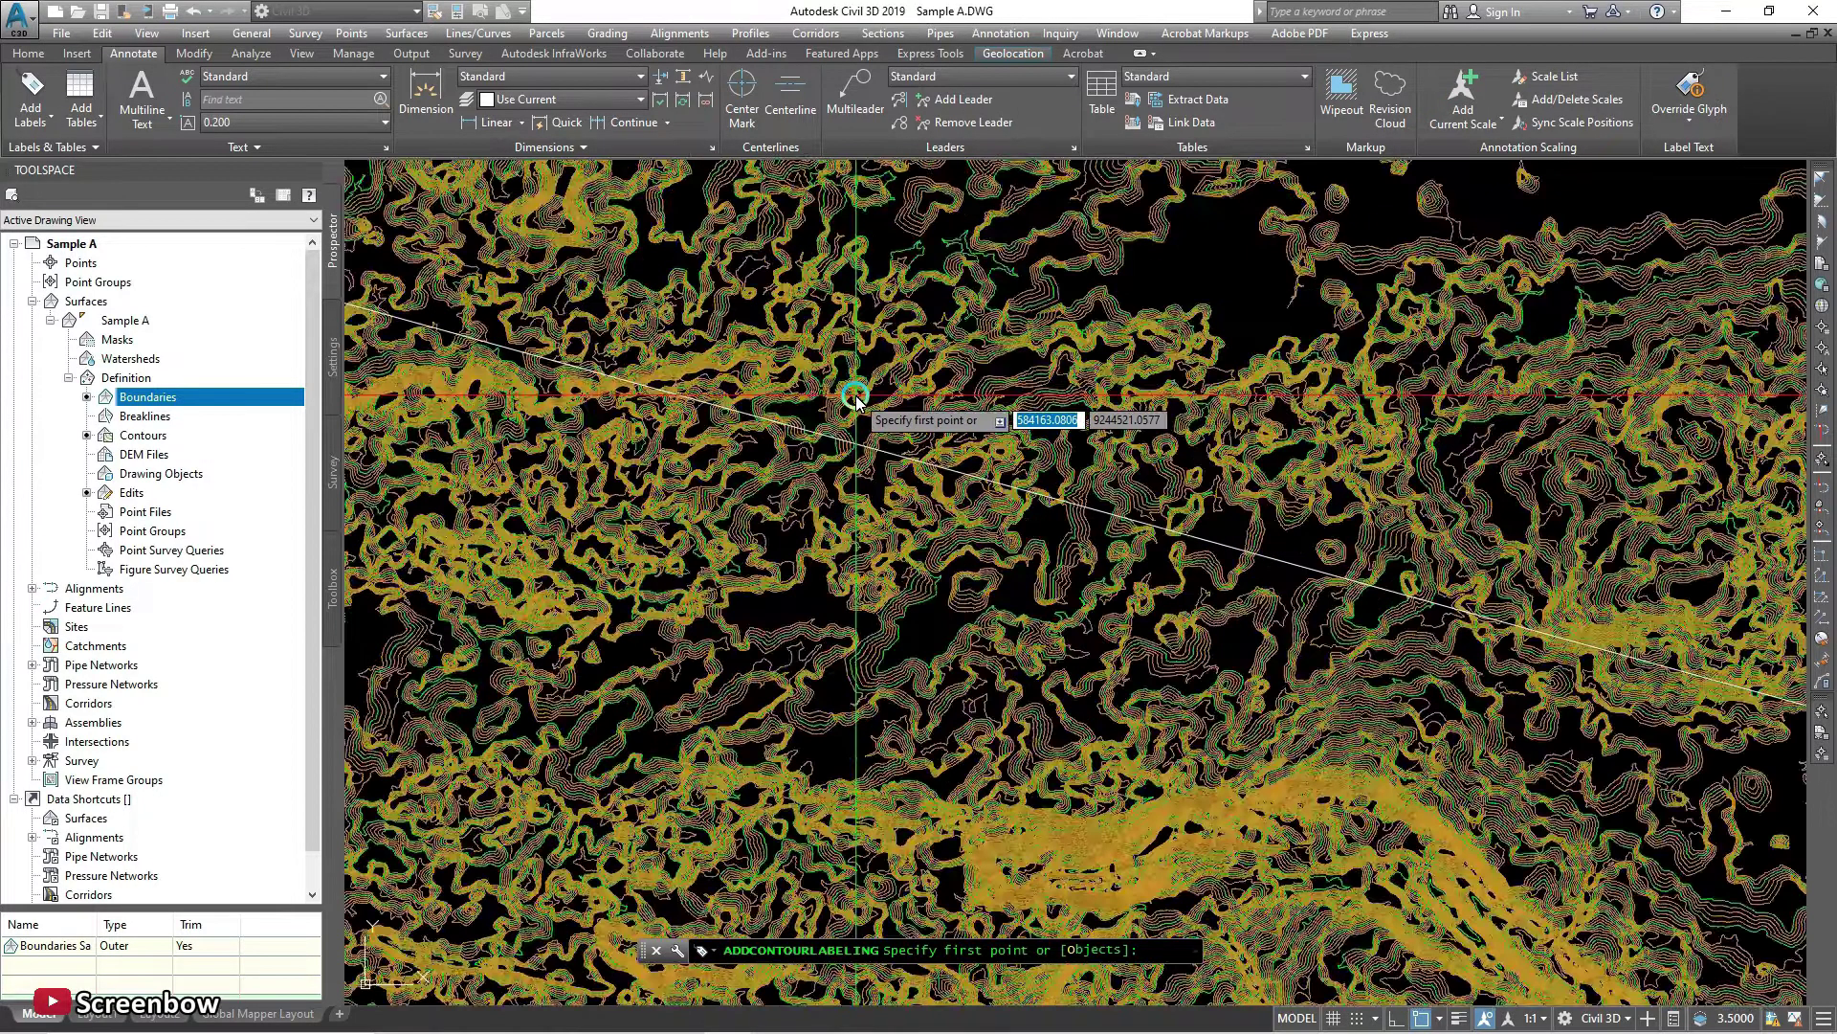
{"action": "scroll", "coordinate": [861, 457], "scroll_direction": "up", "scroll_amount": 3}
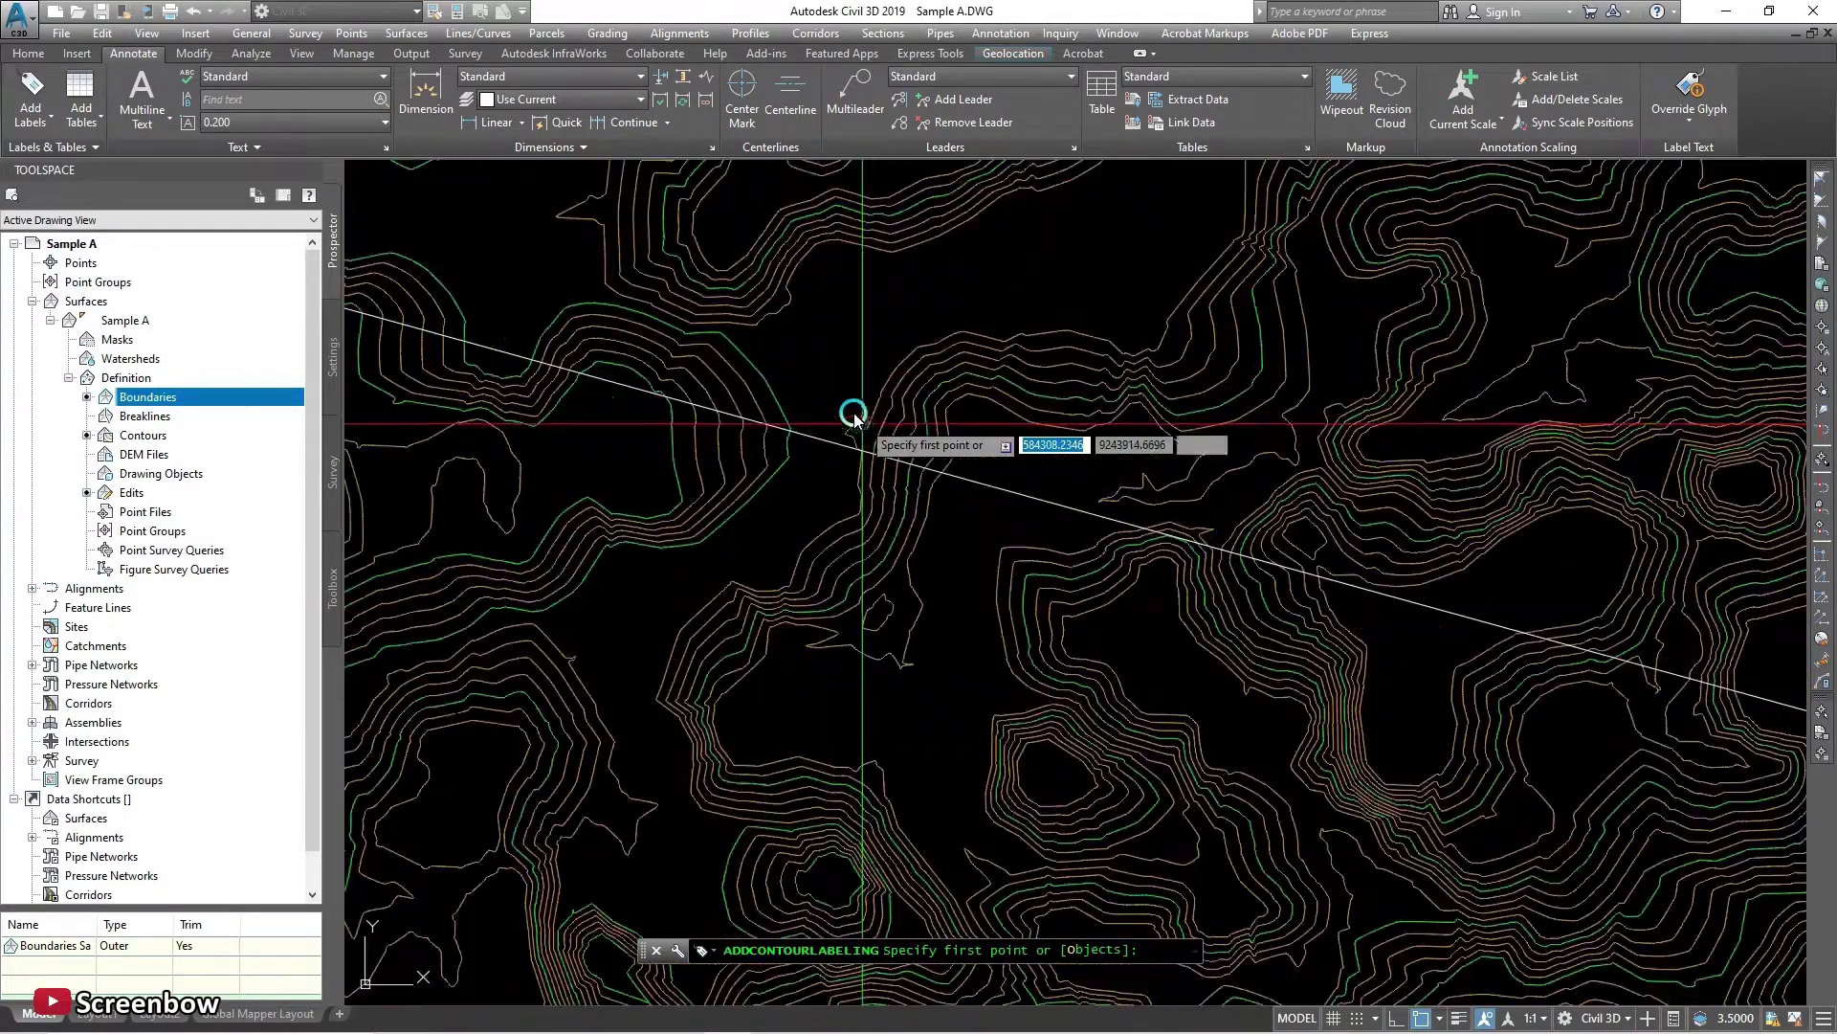
{"action": "scroll", "coordinate": [854, 417], "scroll_direction": "up", "scroll_amount": 1}
Label contours 210.000, 205.000 and 200.000 along a short line across Sample A.
{"action": "left_click", "coordinate": [773, 371]}
{"action": "left_click", "coordinate": [486, 394]}
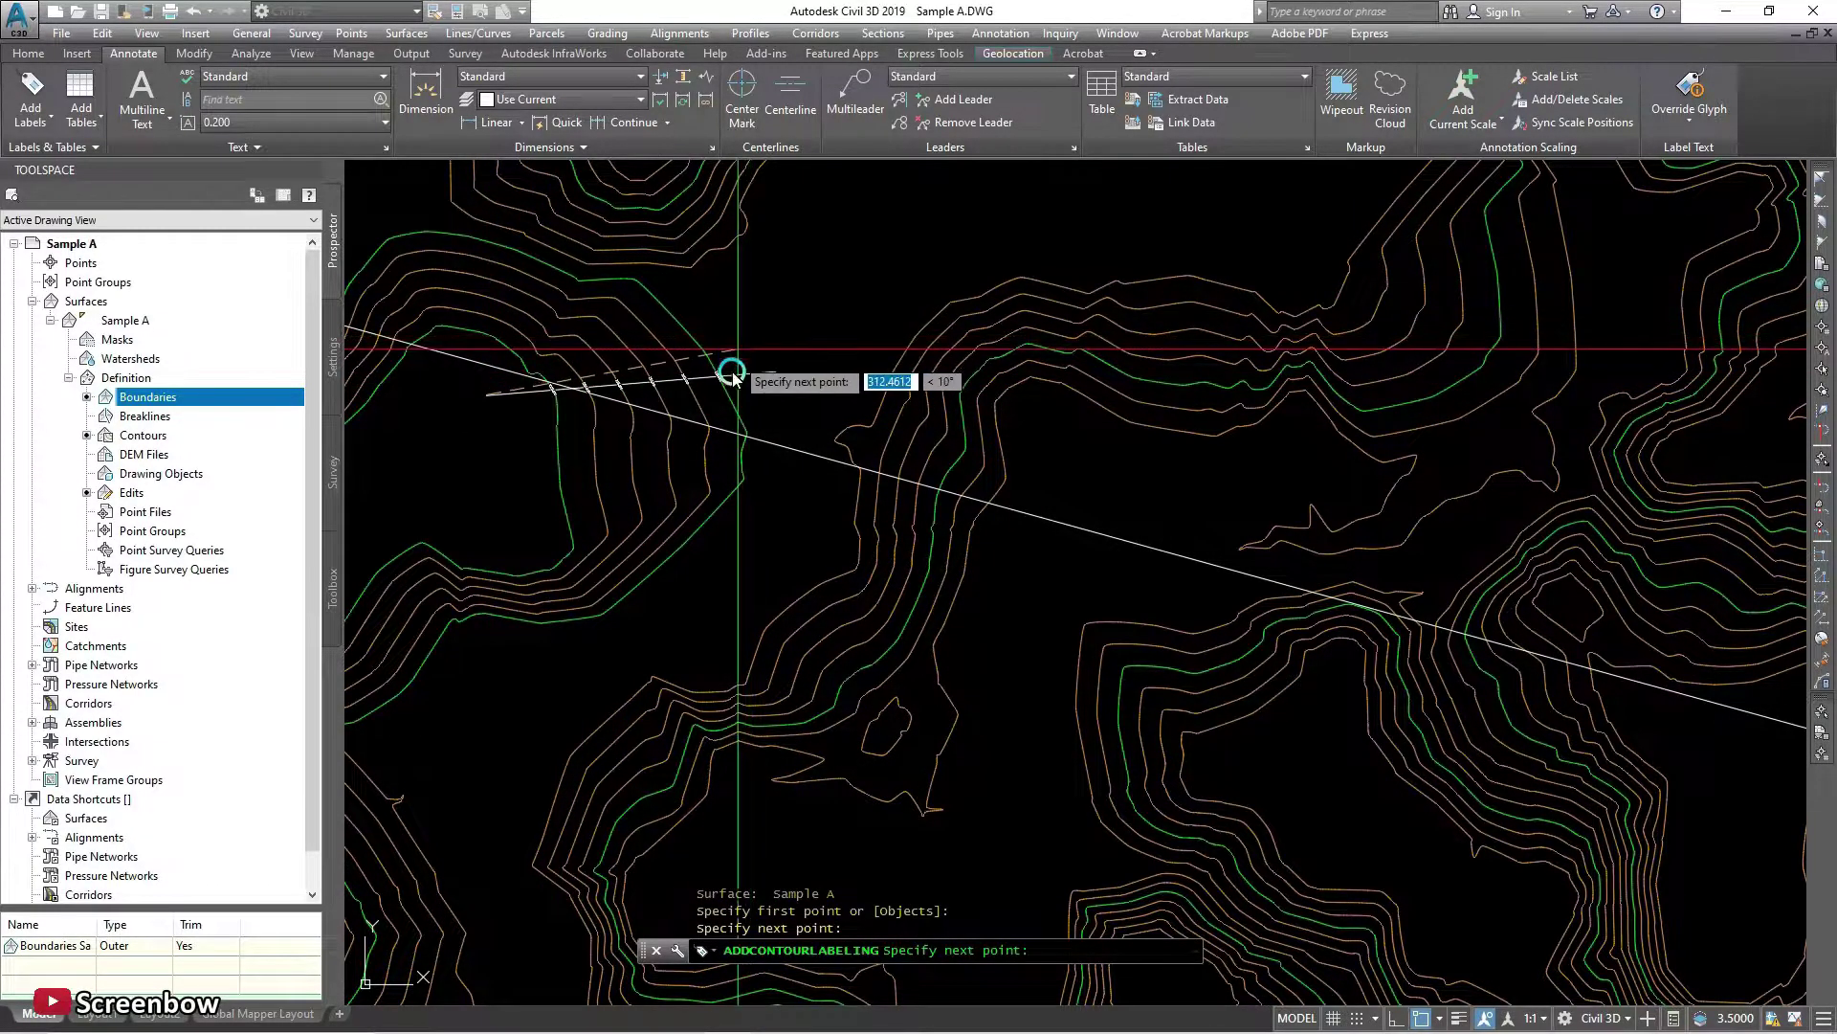
{"action": "scroll", "coordinate": [729, 378], "scroll_direction": "up", "scroll_amount": 4}
{"action": "scroll", "coordinate": [725, 381], "scroll_direction": "up", "scroll_amount": 2}
{"action": "key", "text": "Return"}
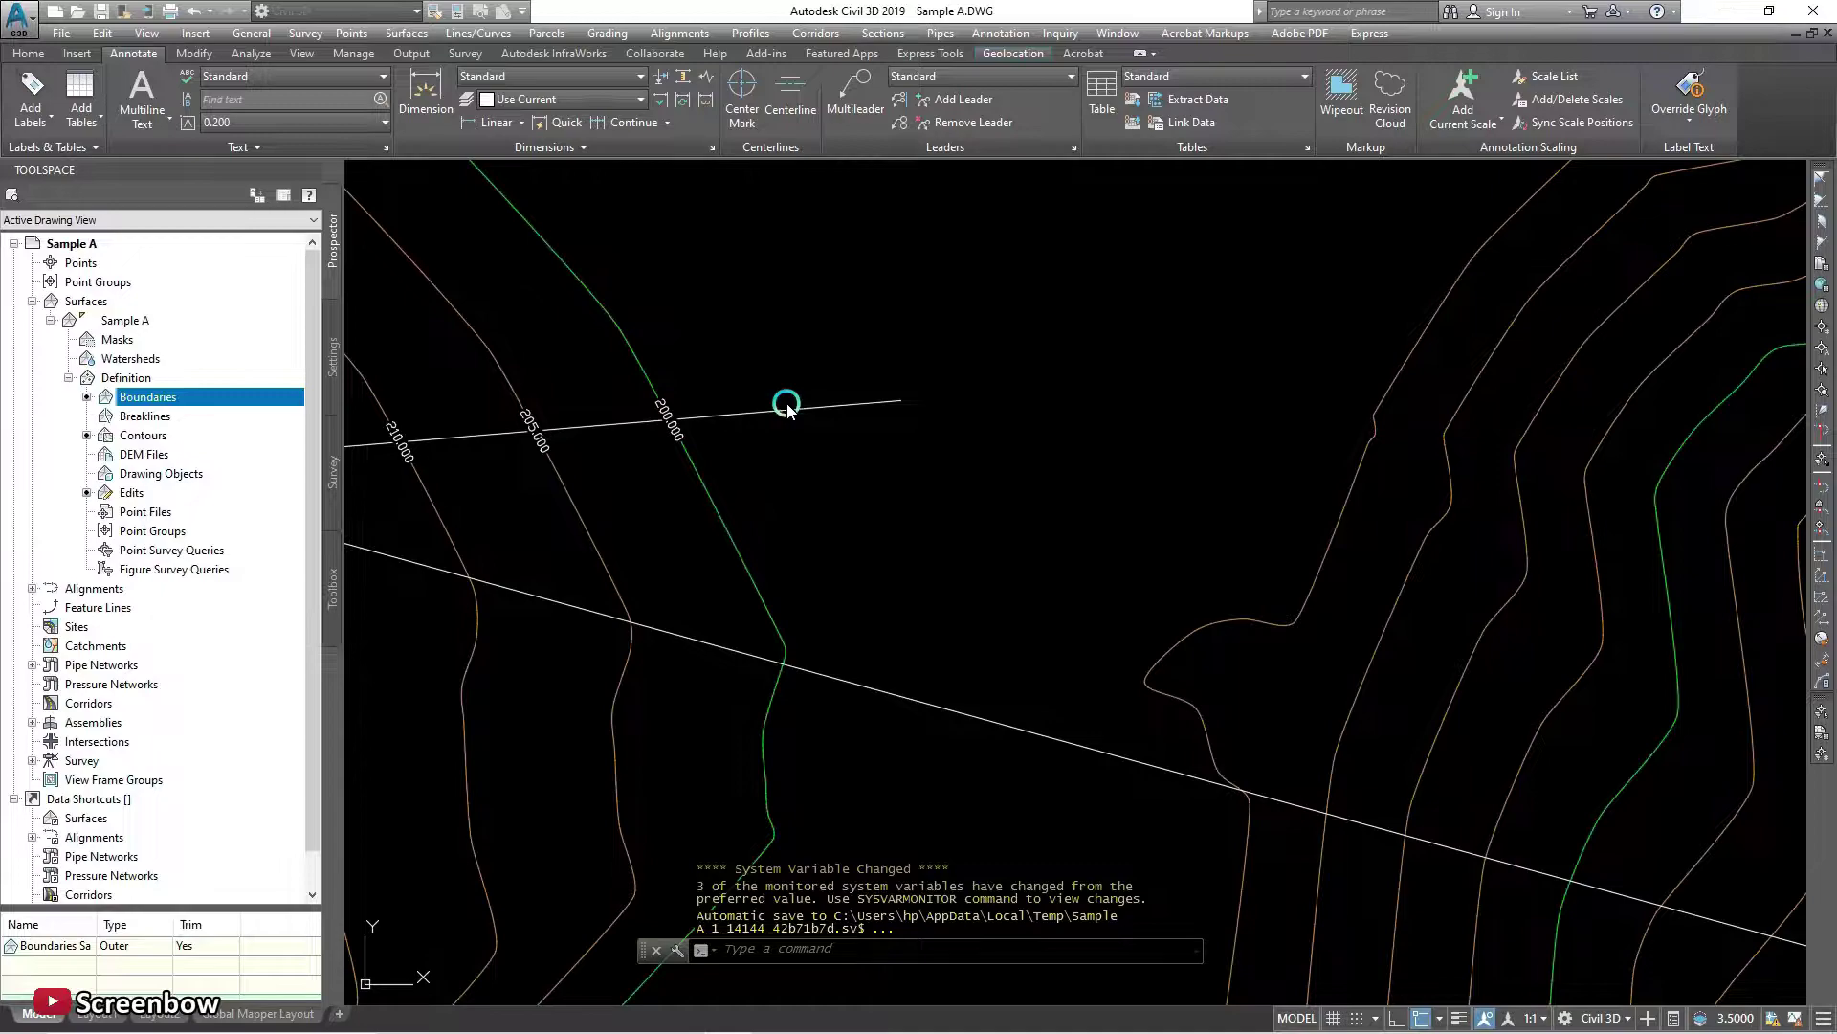
{"action": "scroll", "coordinate": [670, 410], "scroll_direction": "up", "scroll_amount": 3}
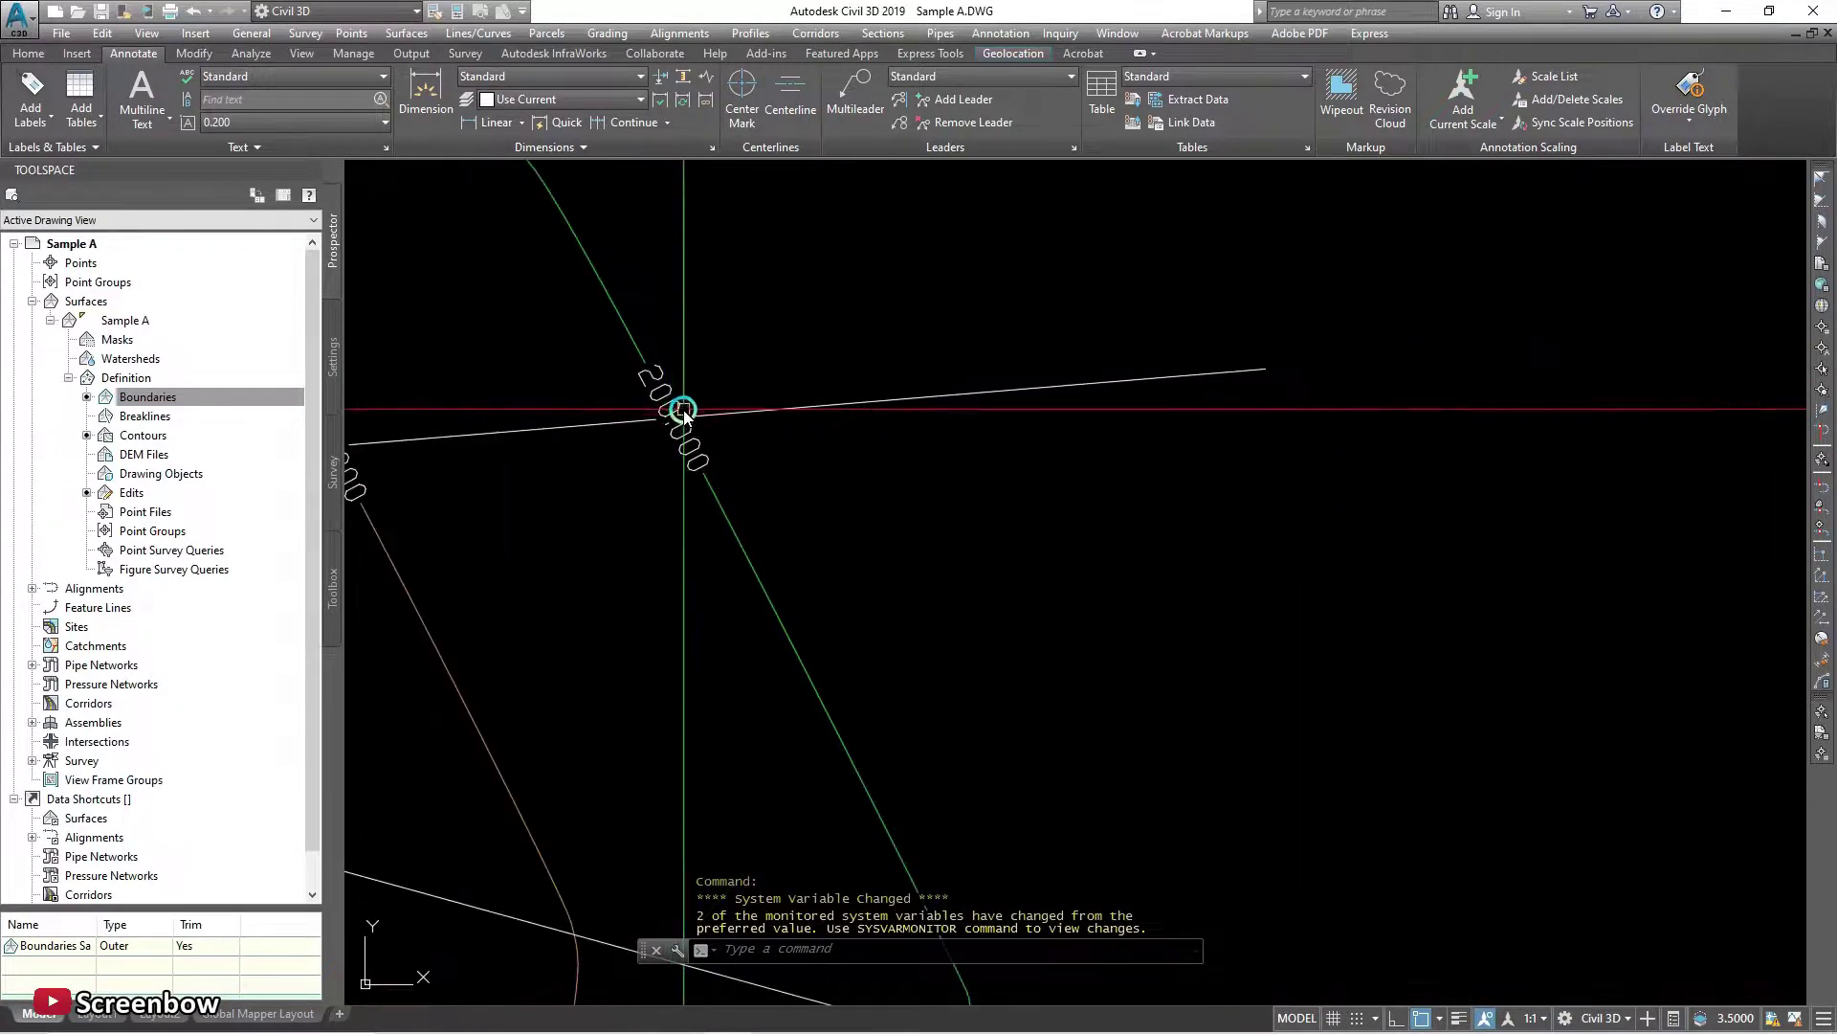
{"action": "middle_click_drag", "start_coordinate": [669, 451], "coordinate": [1243, 402]}
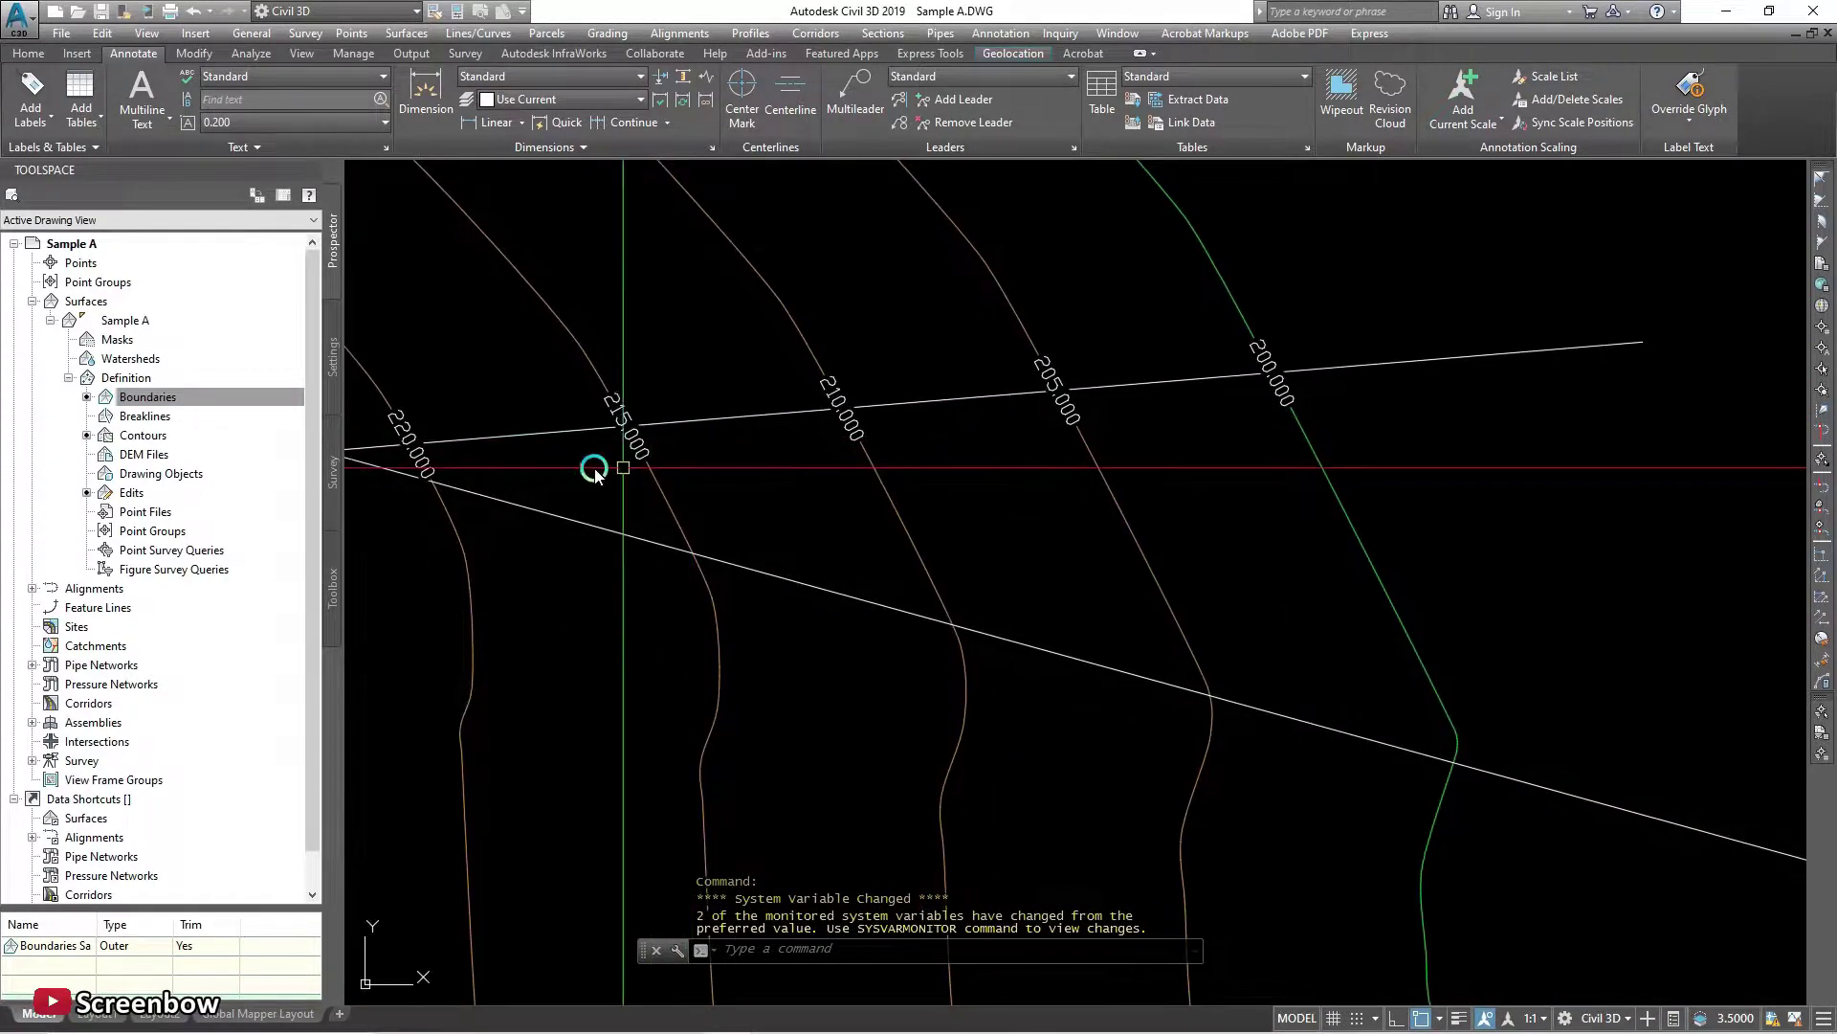
{"action": "scroll", "coordinate": [428, 448], "scroll_direction": "up", "scroll_amount": 2}
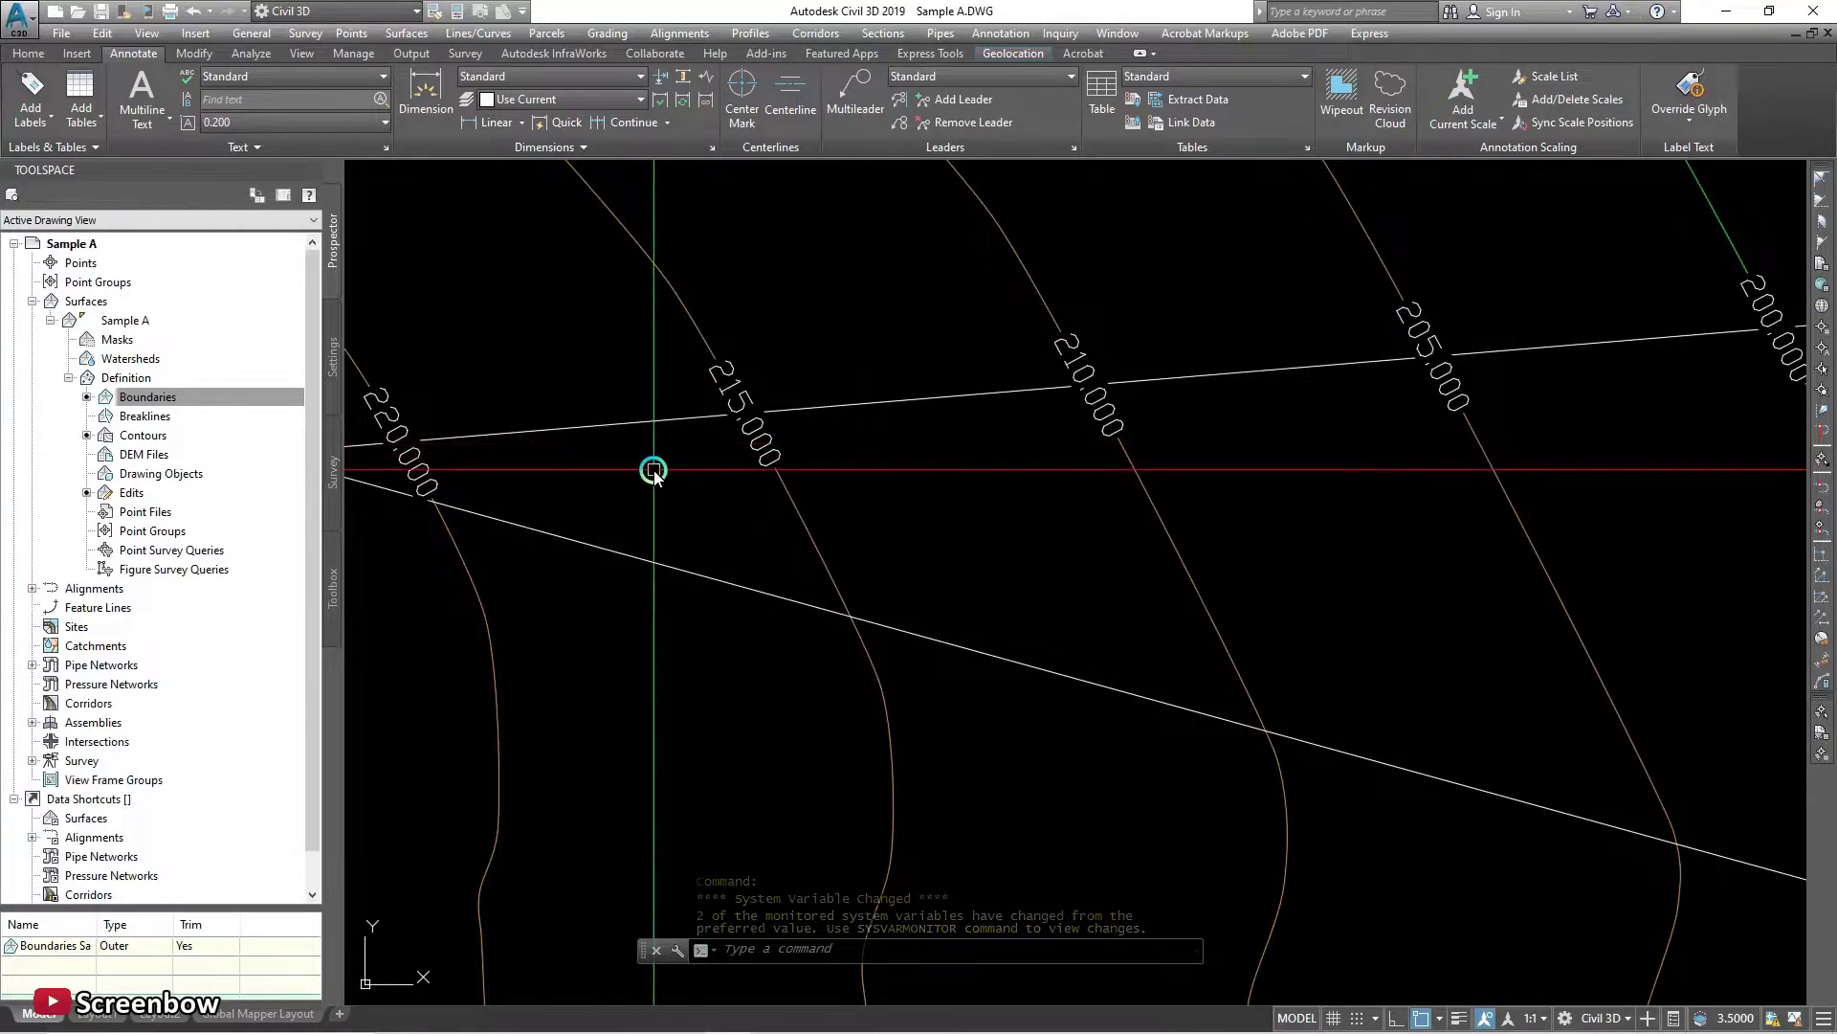
{"action": "scroll", "coordinate": [665, 471], "scroll_direction": "down", "scroll_amount": 2}
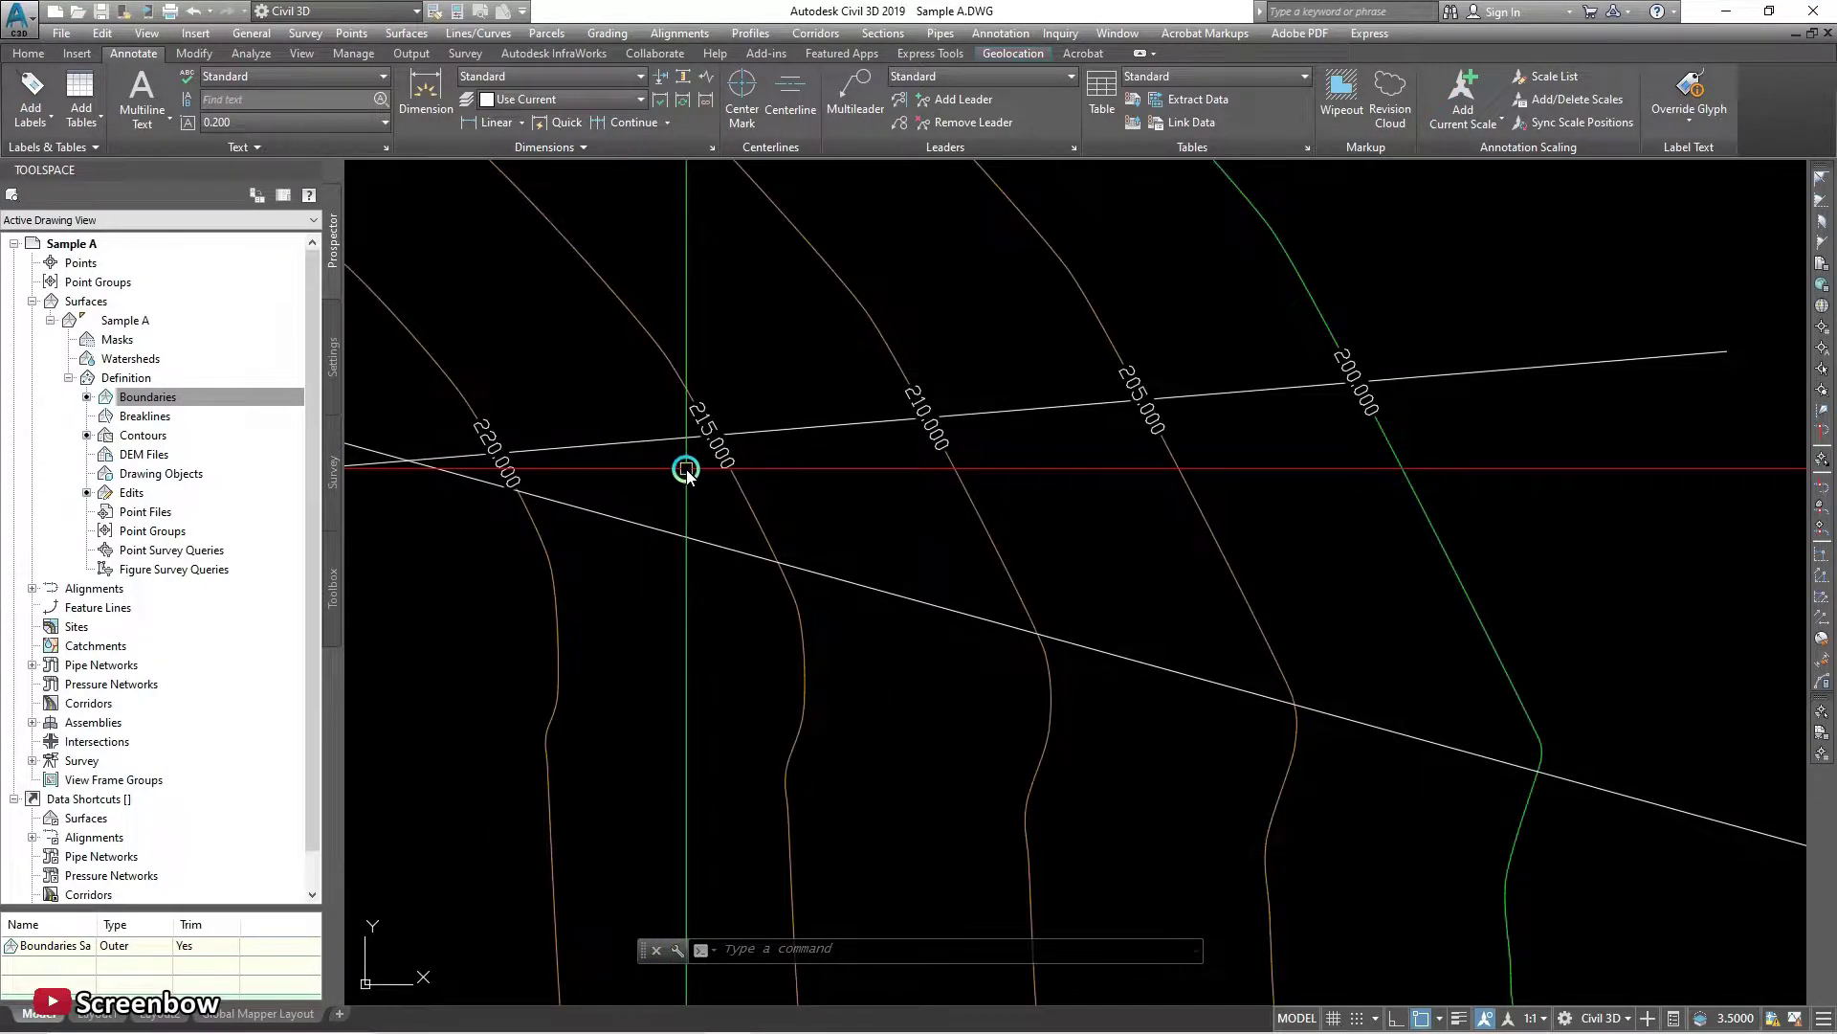
{"action": "scroll", "coordinate": [677, 471], "scroll_direction": "down", "scroll_amount": 8}
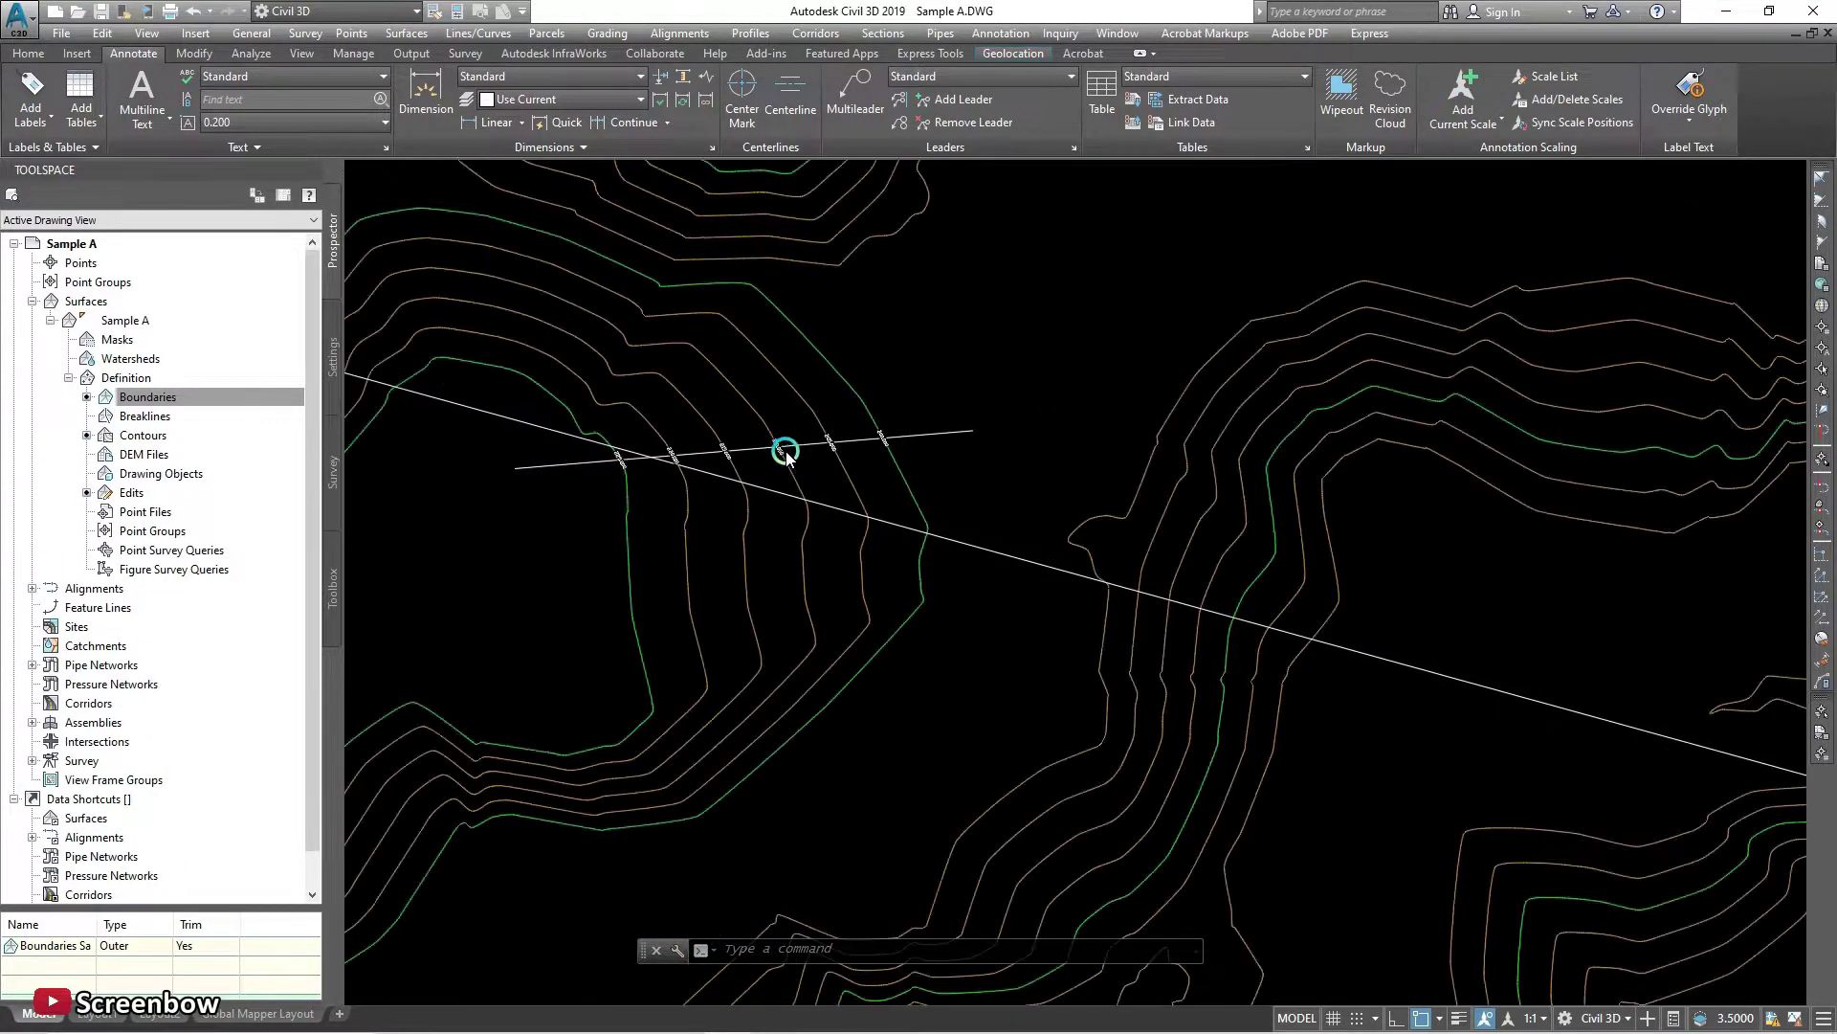
{"action": "scroll", "coordinate": [848, 450], "scroll_direction": "down", "scroll_amount": 6}
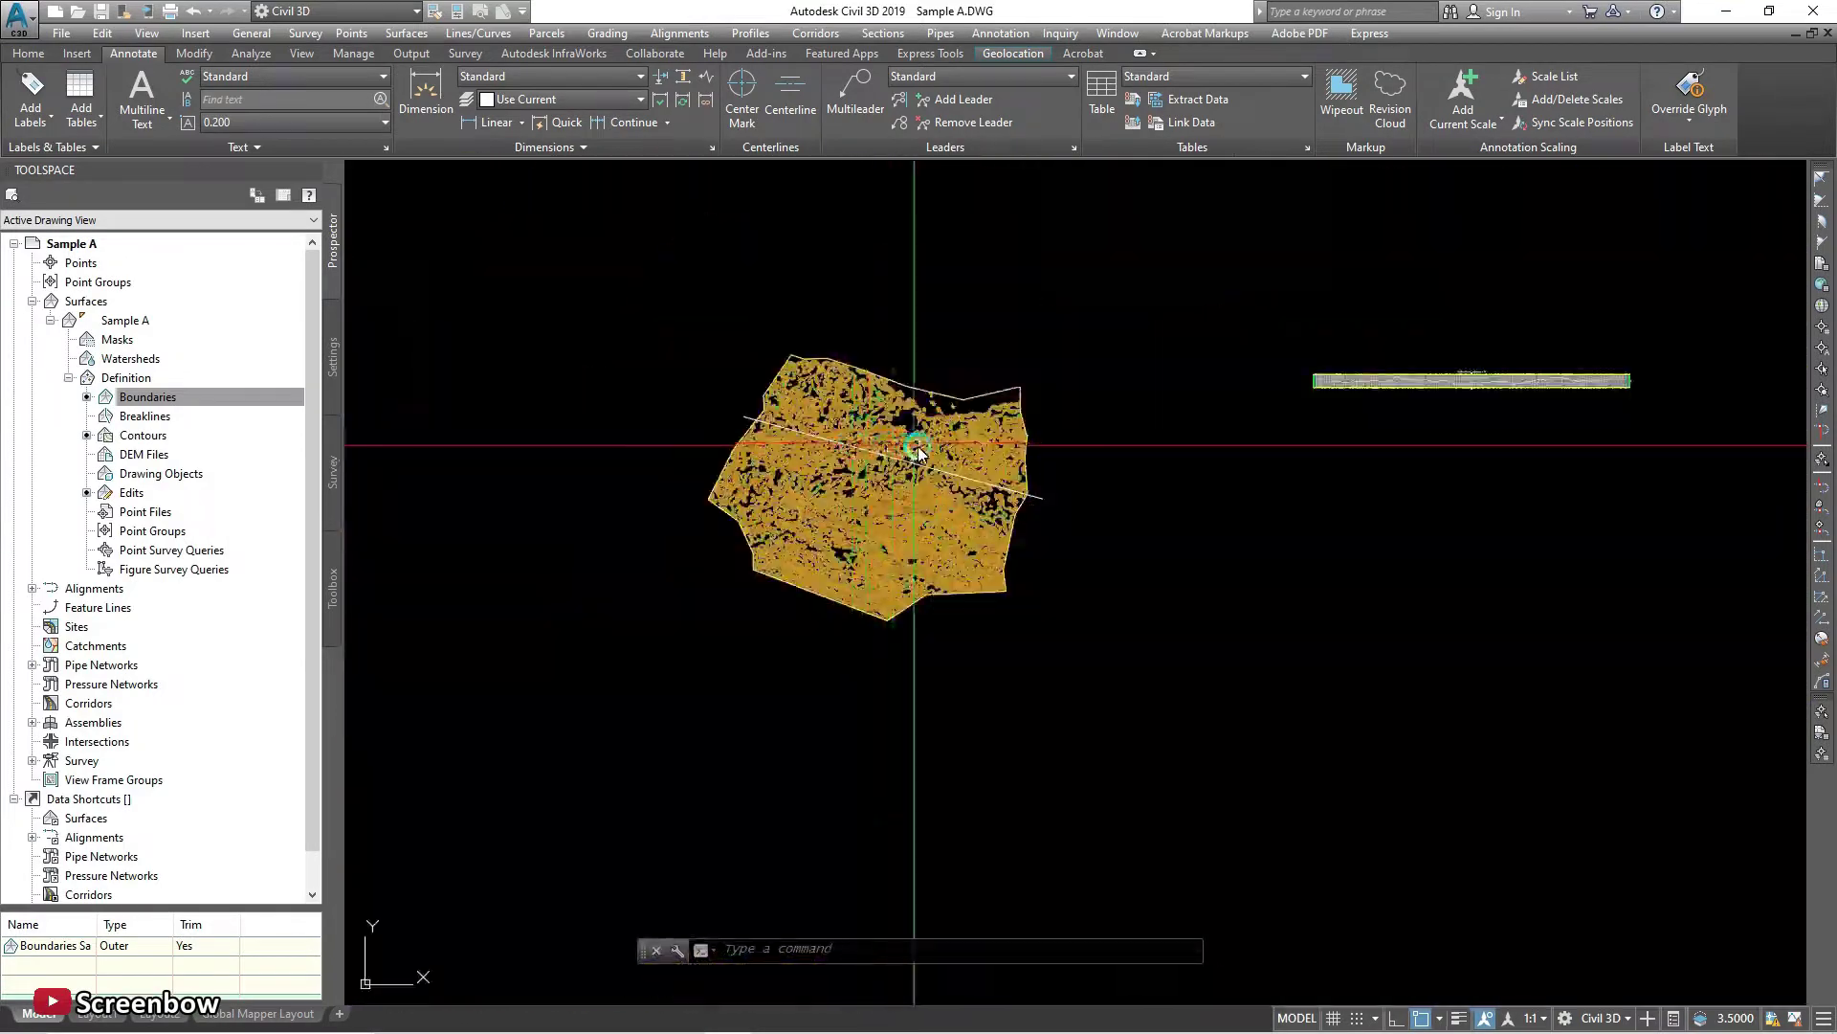
{"action": "scroll", "coordinate": [1399, 361], "scroll_direction": "up", "scroll_amount": 6}
{"action": "scroll", "coordinate": [996, 435], "scroll_direction": "up", "scroll_amount": 10}
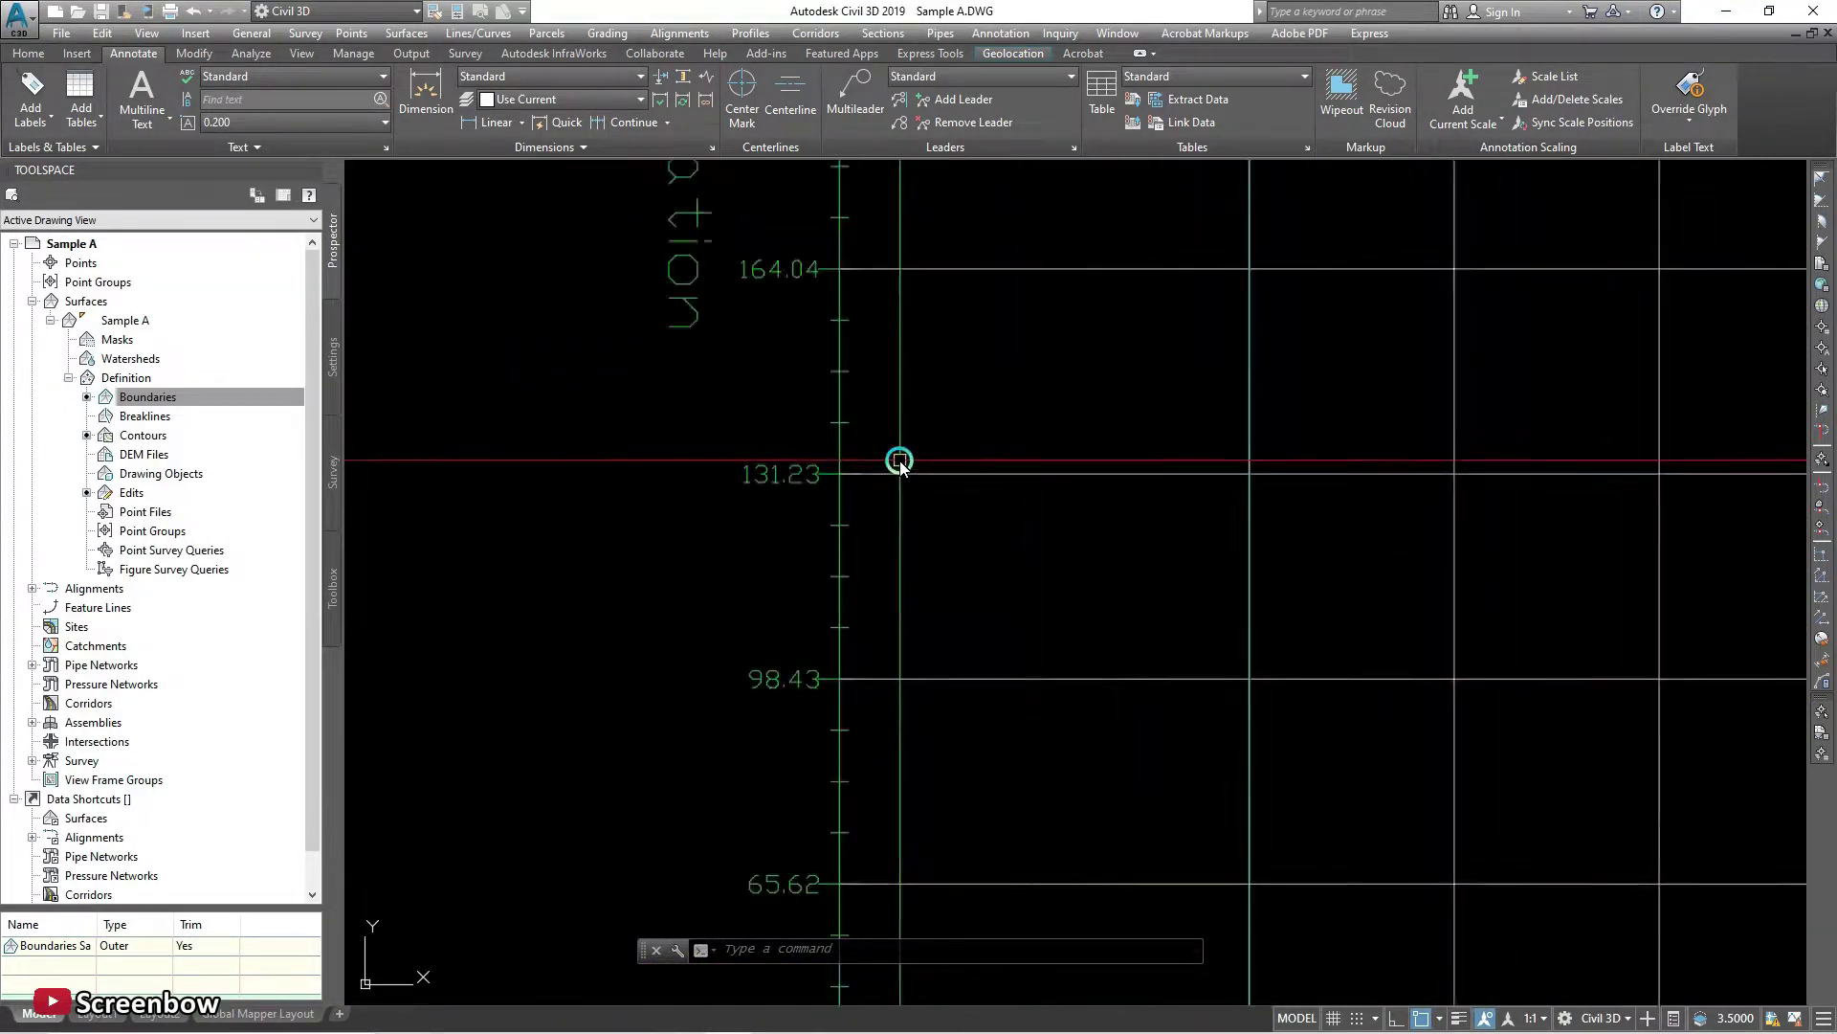